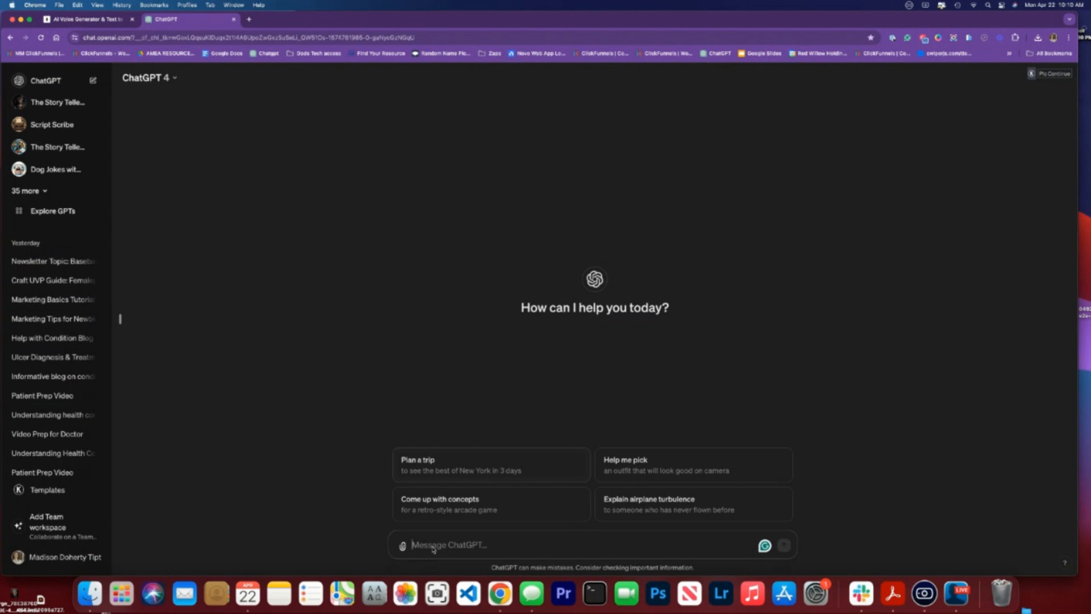
Step: Prompt for a short 45 second video script in first person about a marketer who learns about clickfunnels and it changes their business
text(I need you )
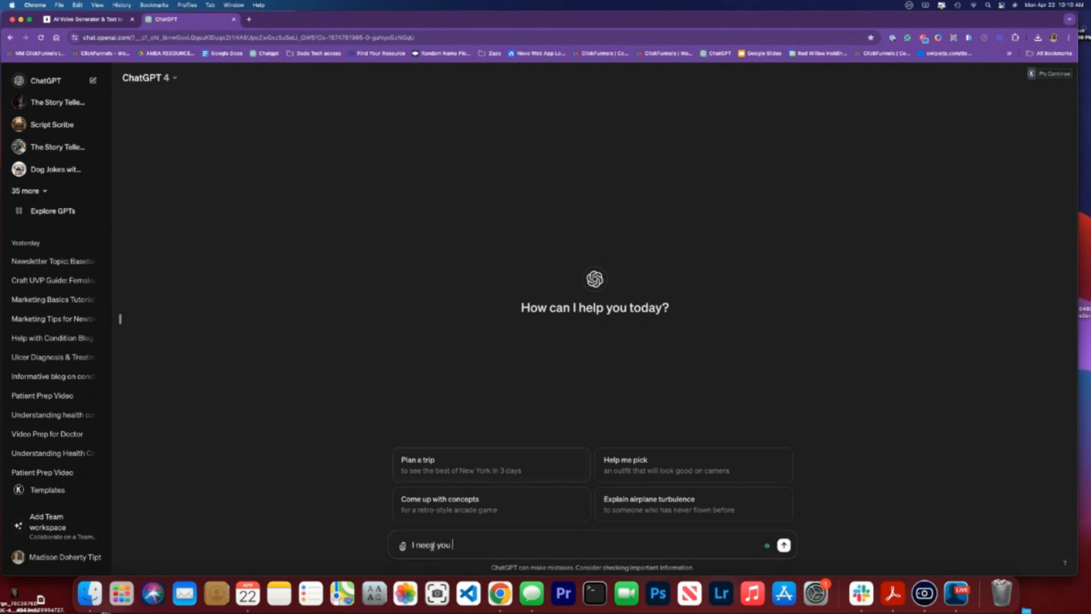
text(to write me a short 45 secon)
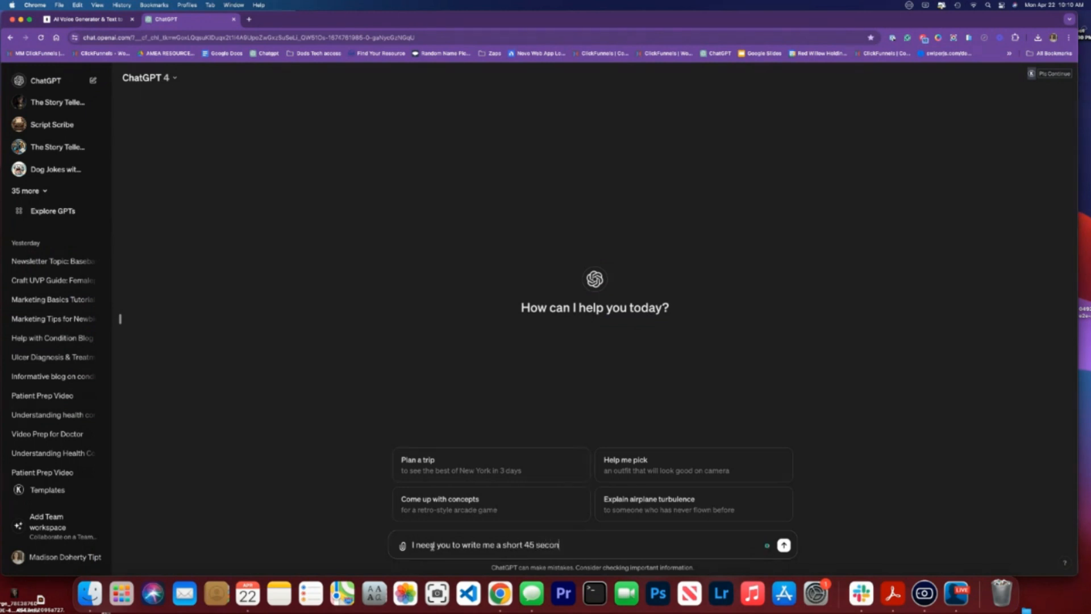
text(d video script about a marketer)
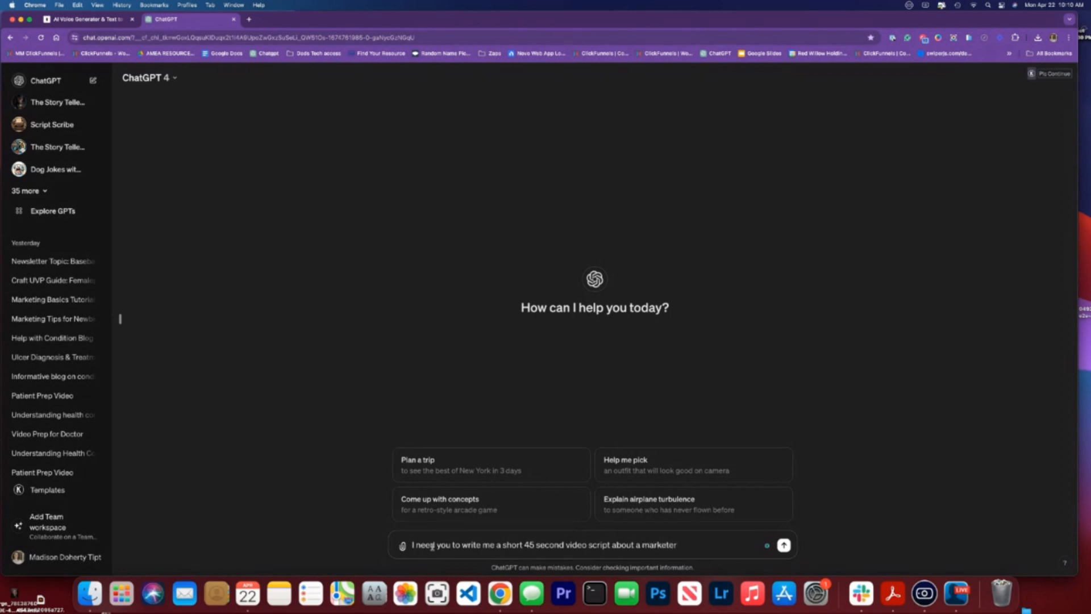
text( who learne)
key(BackSpace)
text(s about clickfunne)
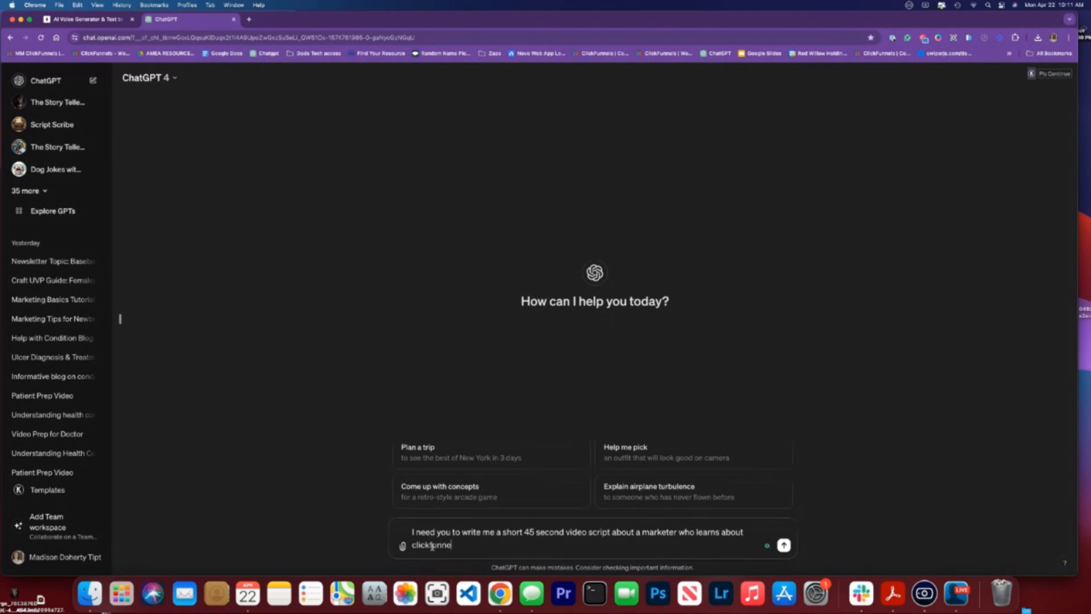
text(ls and it changes their busine)
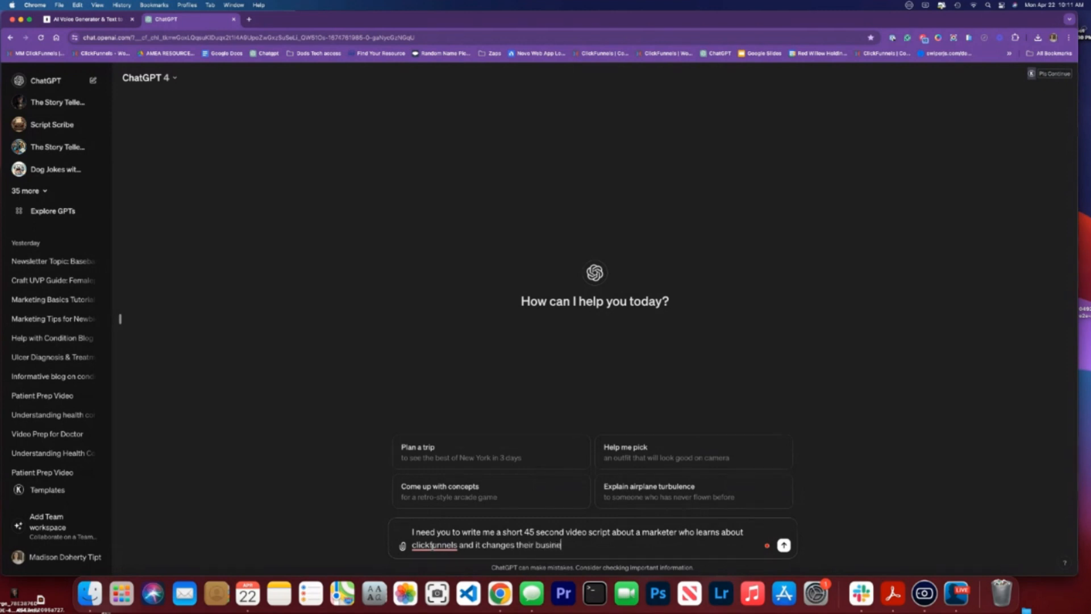
text(ss. I want this to be in first person)
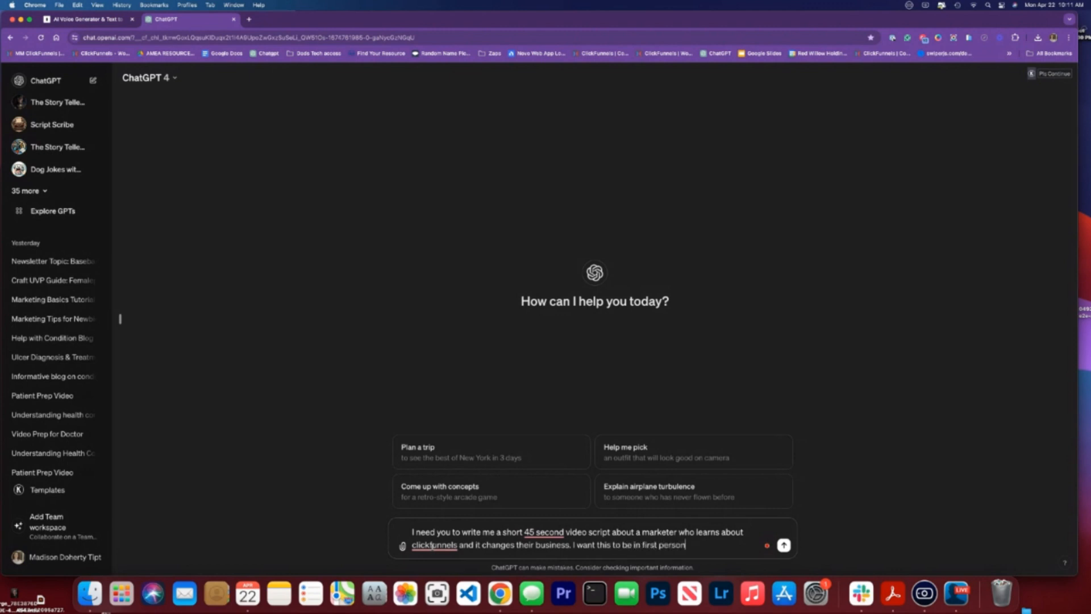
key(Return)
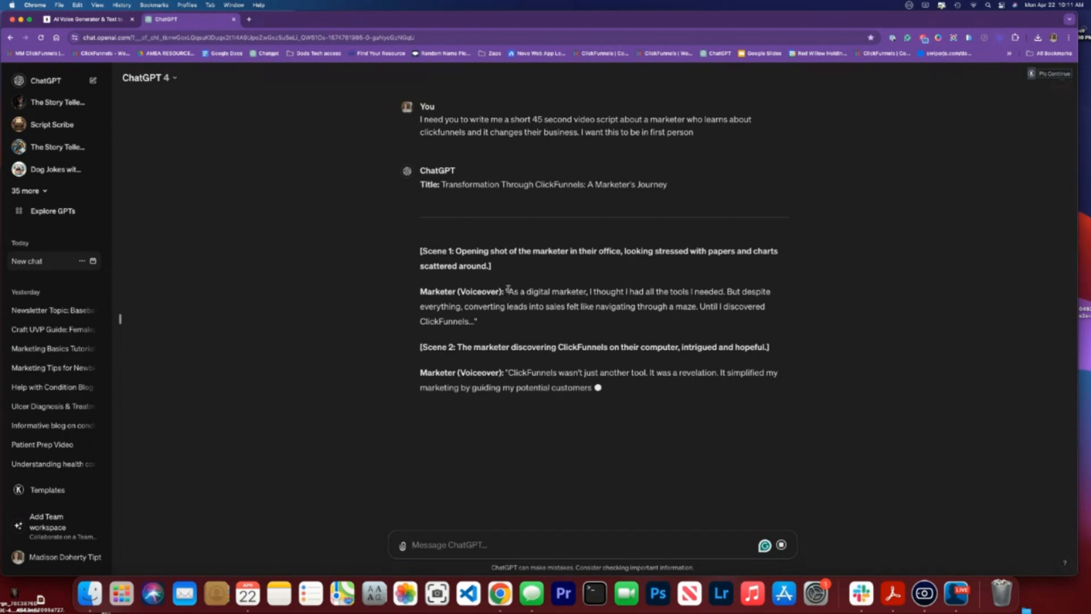
Step: Copy the Scene 1 voiceover line without its quotation marks into the text-to-speech field in ElevenLabs
drag(507, 291, 474, 324)
key(super+c)
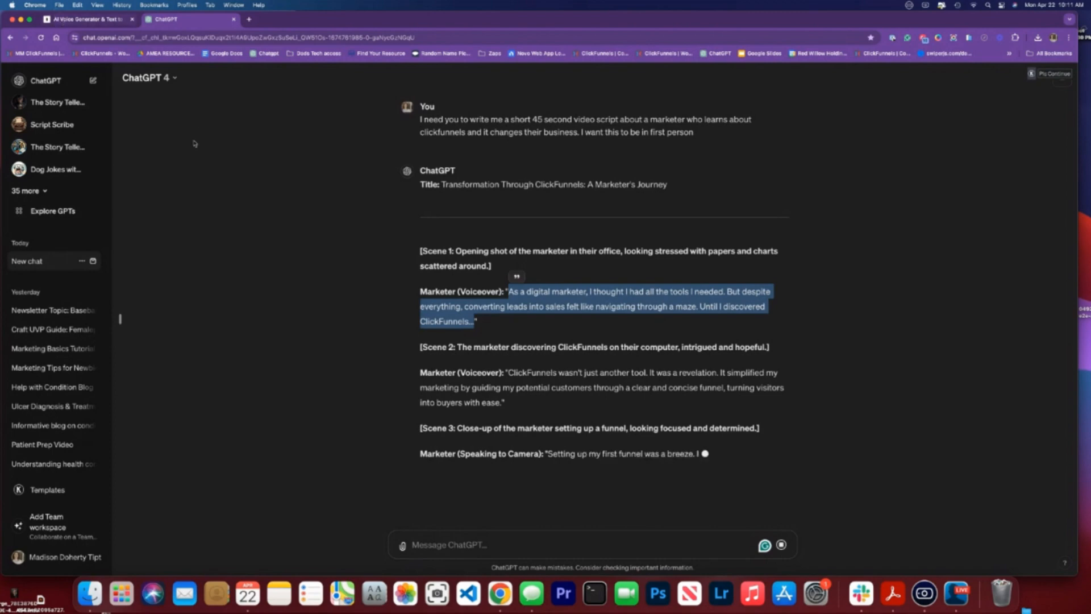
click(61, 21)
click(389, 251)
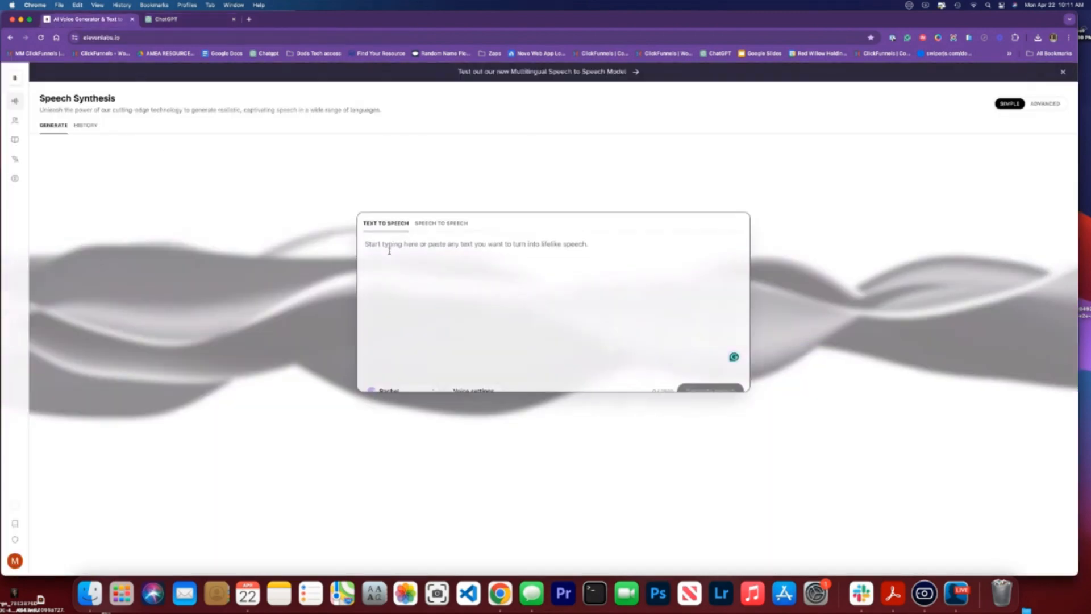
key(super+v)
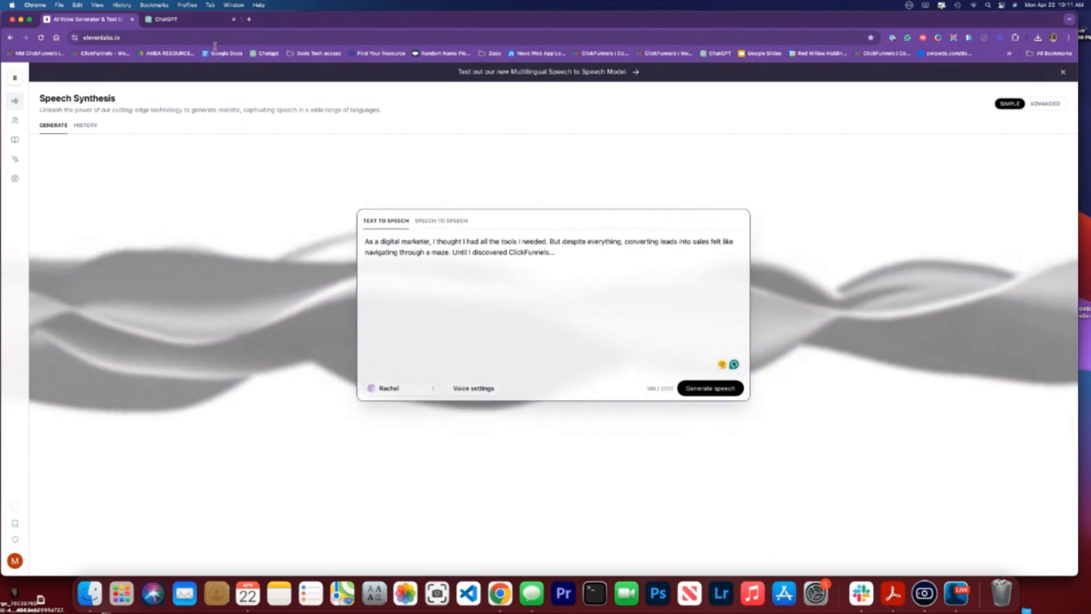
Step: Replace the ElevenLabs text with the full script copied from ChatGPT, starting at the Scene 1 voiceover
click(194, 24)
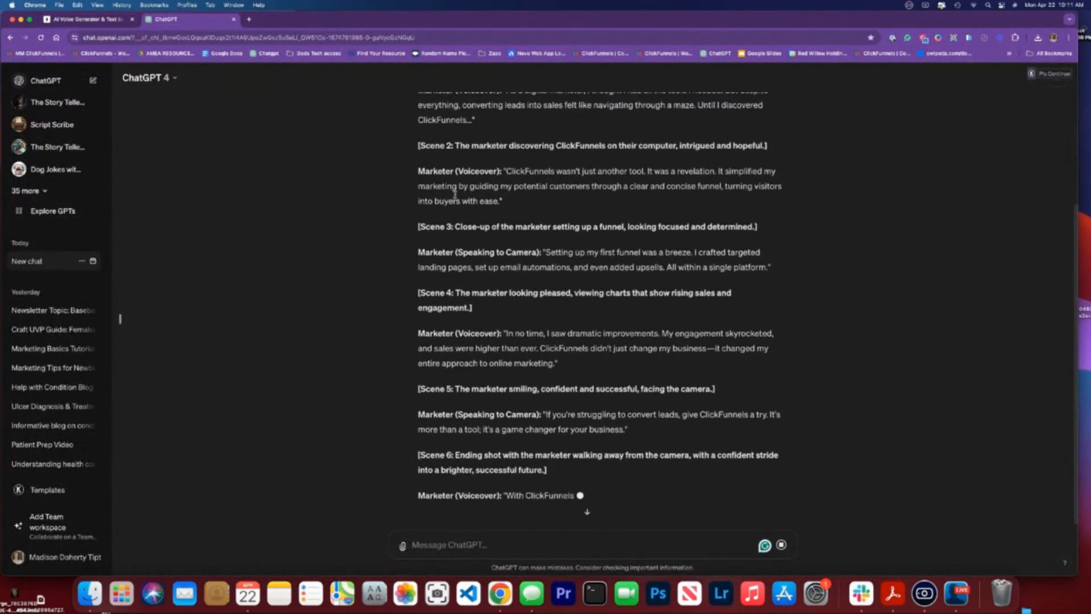
scroll(455, 196, up, 5)
scroll(461, 333, down, 5)
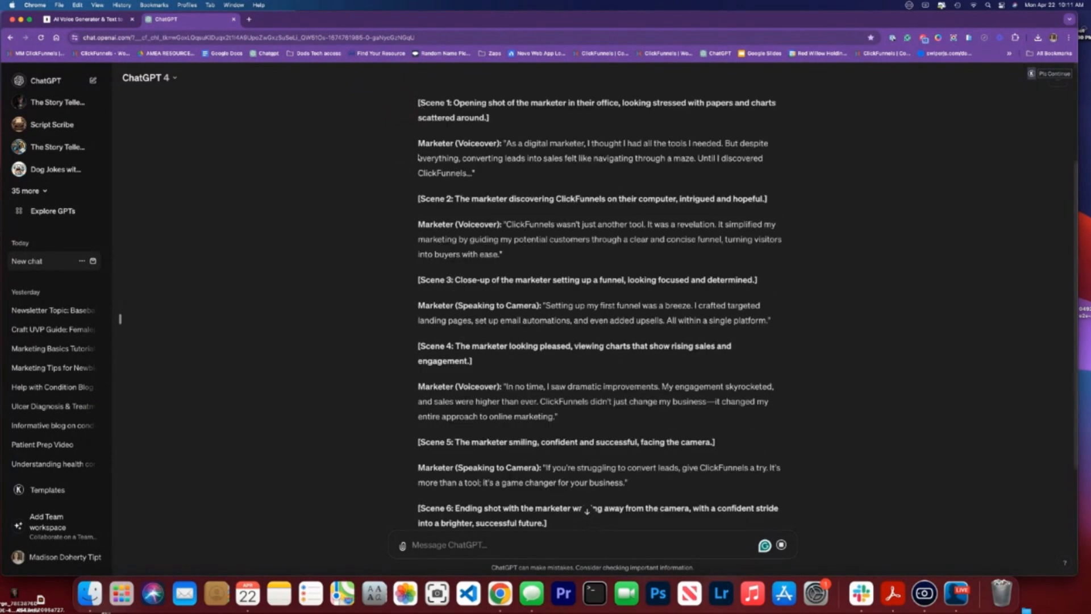
drag(507, 145, 733, 382)
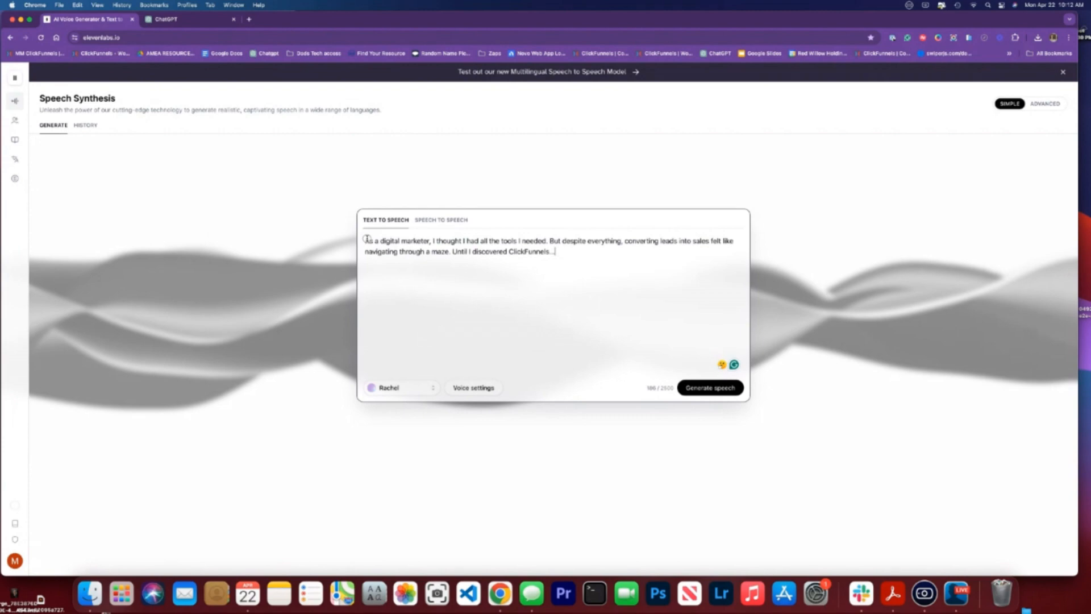
drag(370, 241, 563, 256)
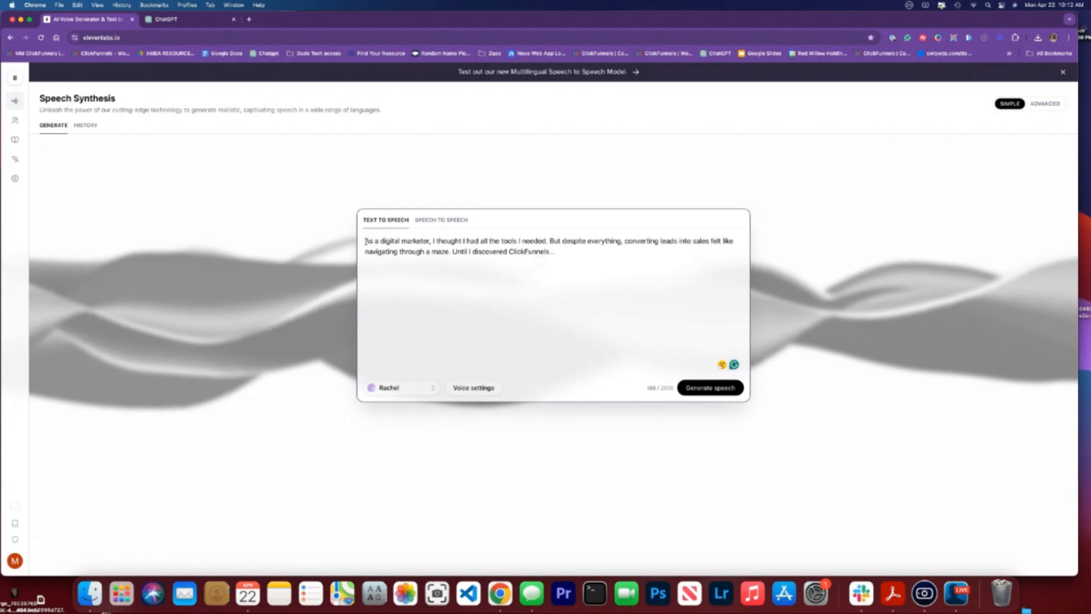
drag(366, 241, 516, 257)
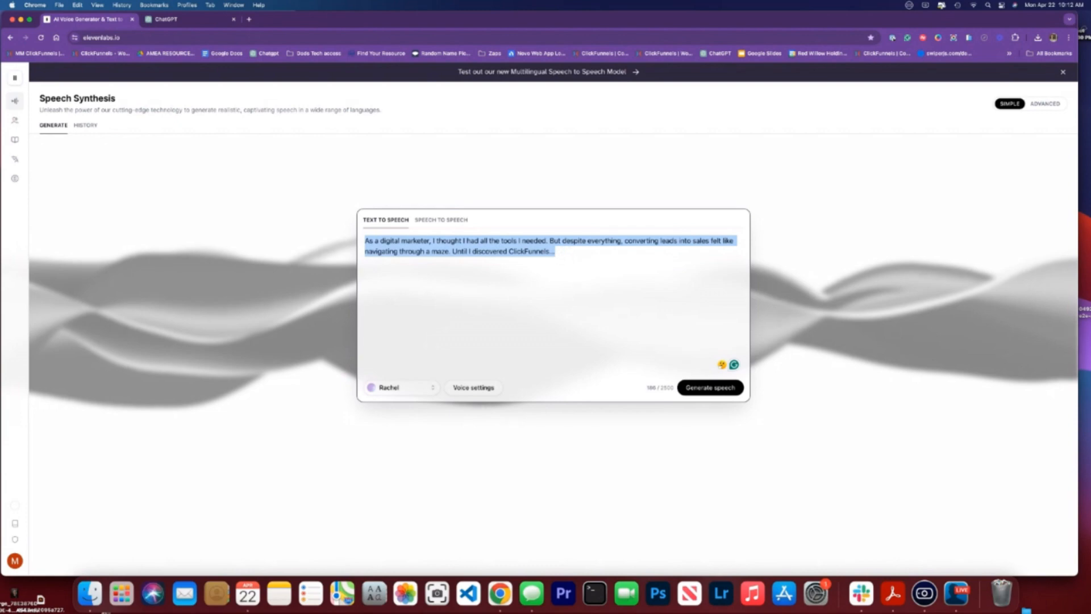
key(super+v)
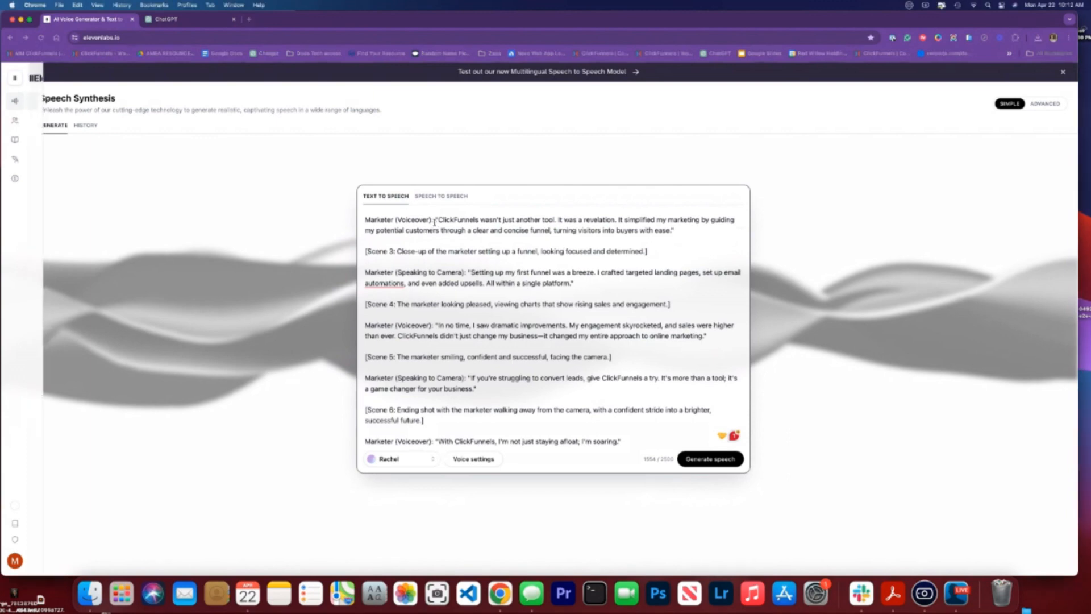
Step: Strip the scene directions, speaker labels and quotation marks from the pasted script, keeping only the spoken lines
scroll(363, 216, up, 1)
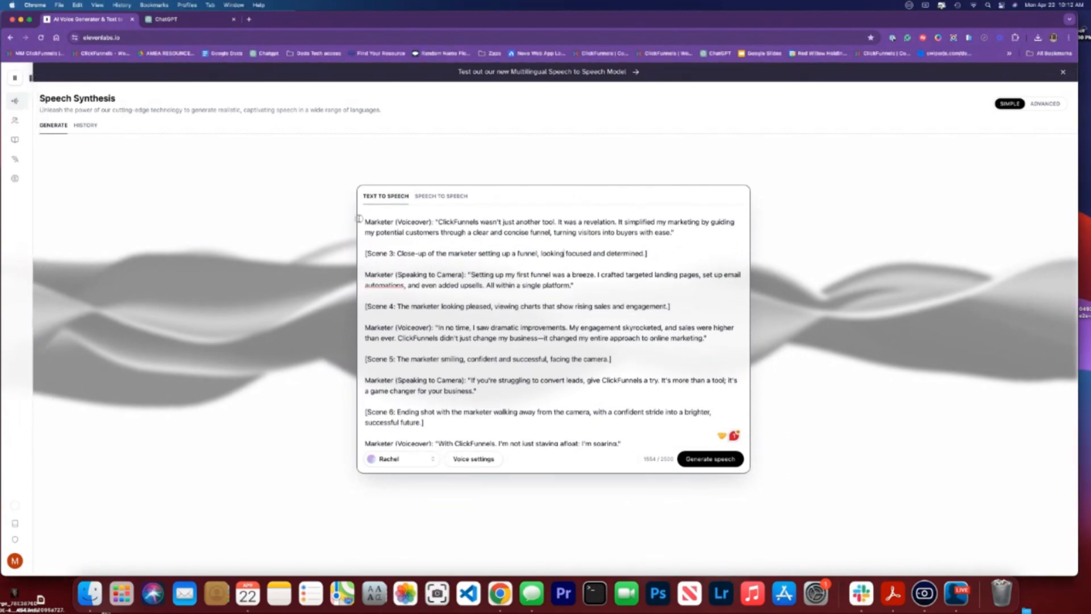
scroll(361, 217, up, 2)
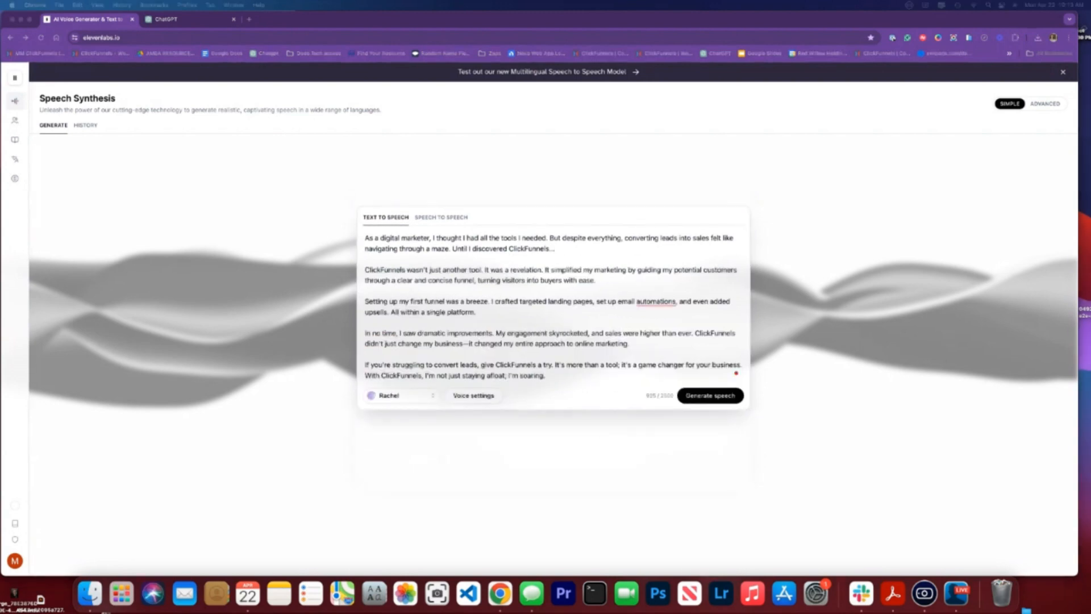
drag(547, 375, 360, 238)
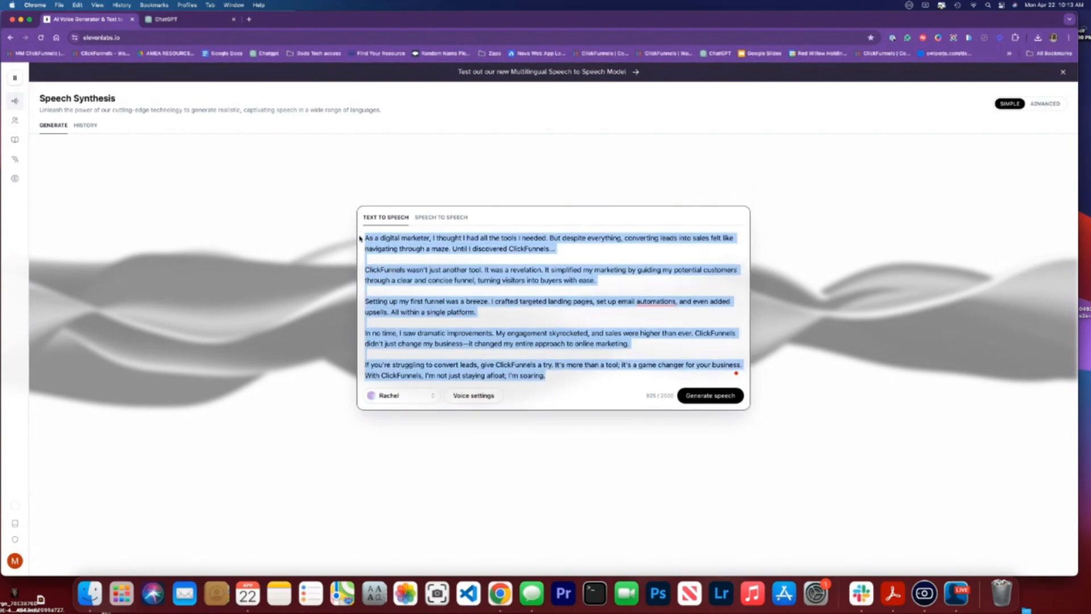
click(606, 378)
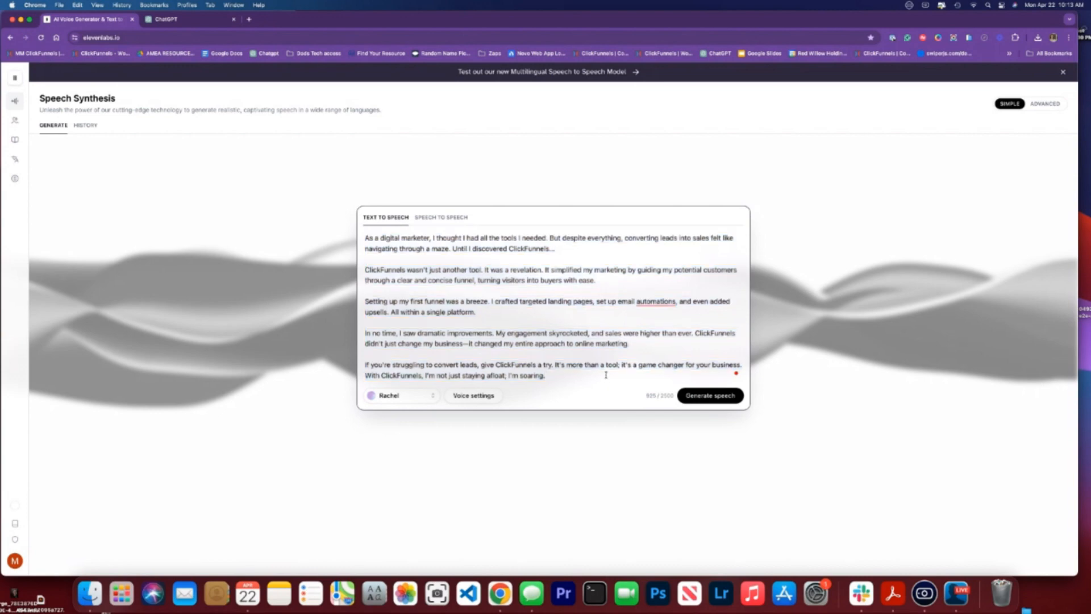
Step: Browse the premade voices and listen to the previews for Antoni, Bill, Charlie and Daniel
click(420, 395)
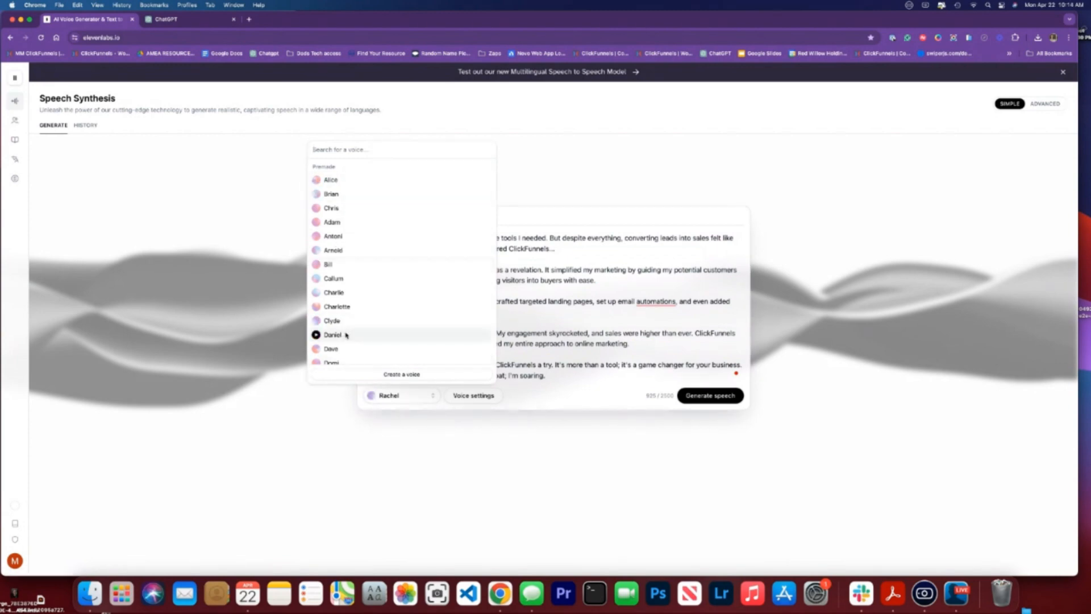
scroll(346, 335, down, 5)
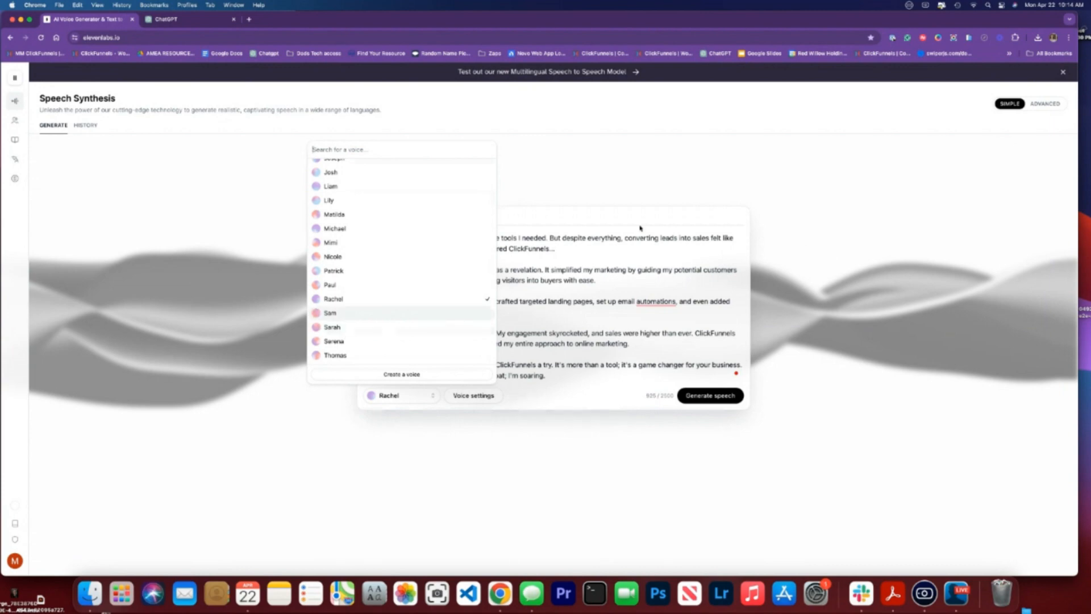
scroll(321, 171, up, 6)
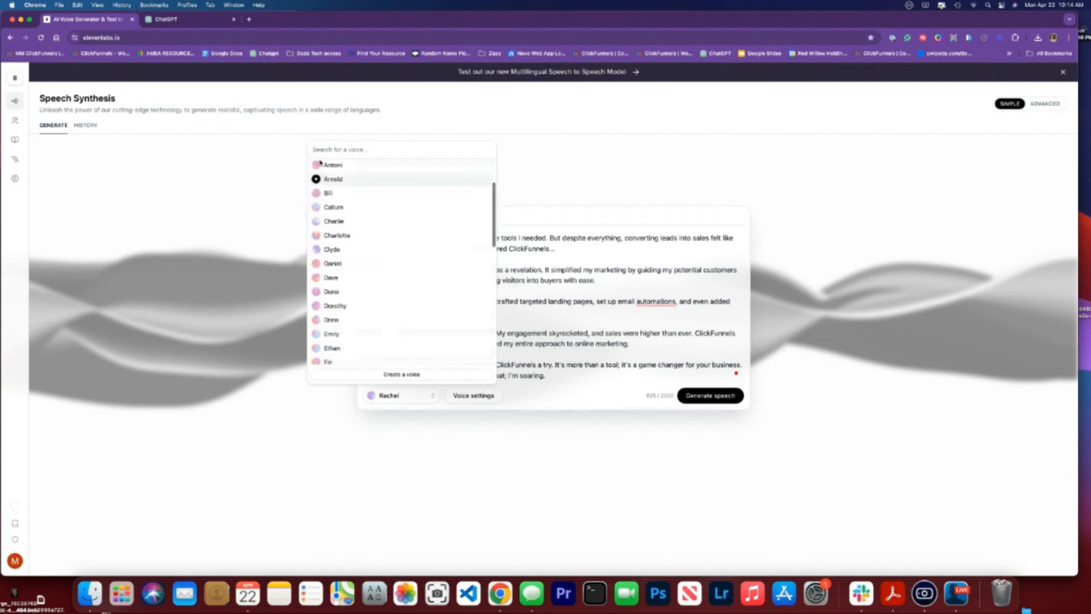
click(316, 165)
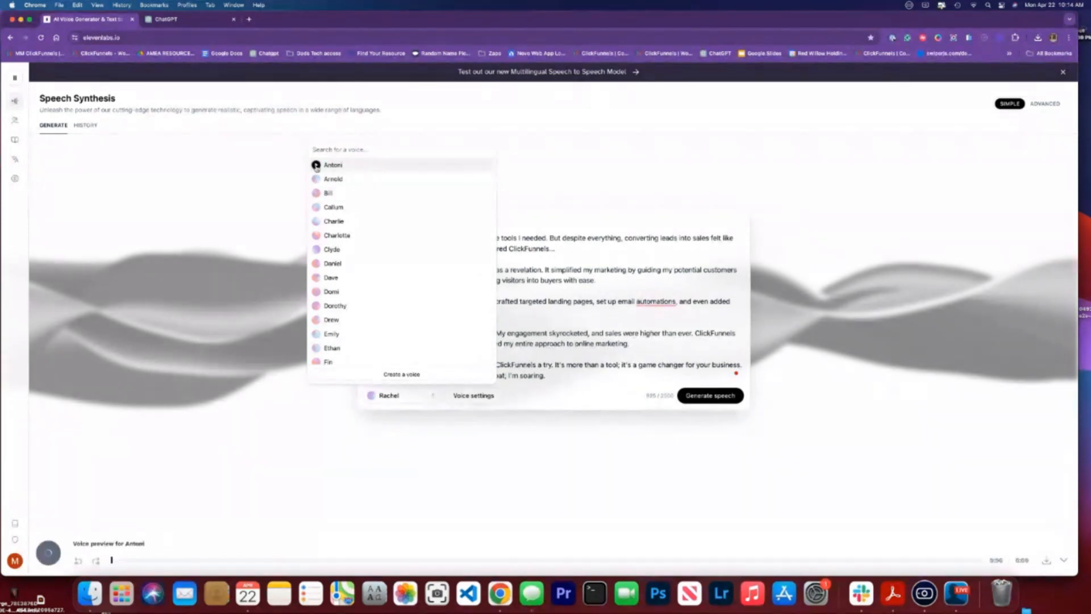
key(XF86AudioRaiseVolume)
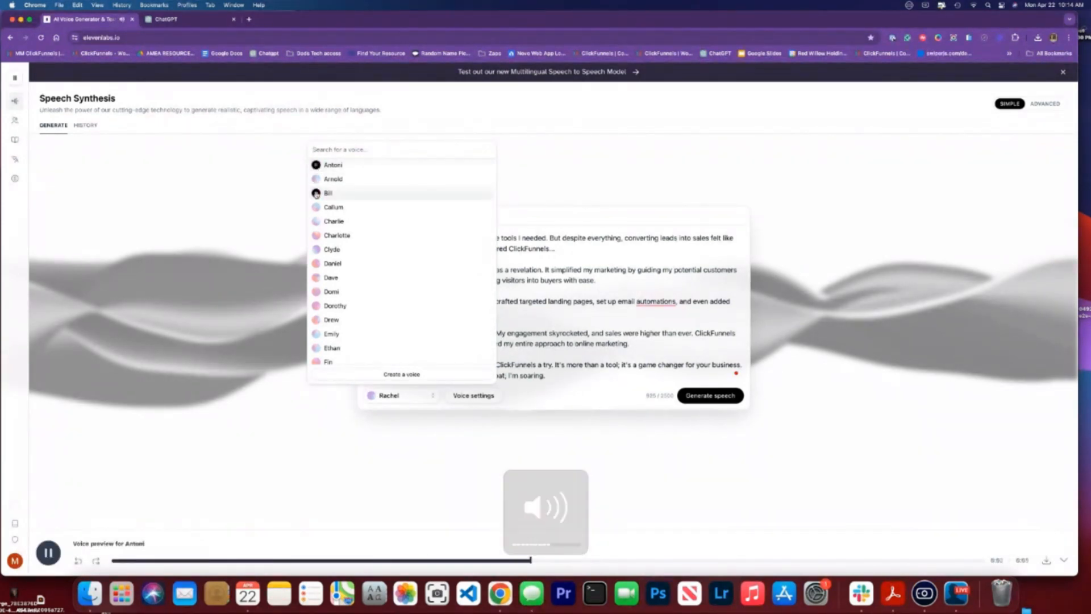
click(316, 193)
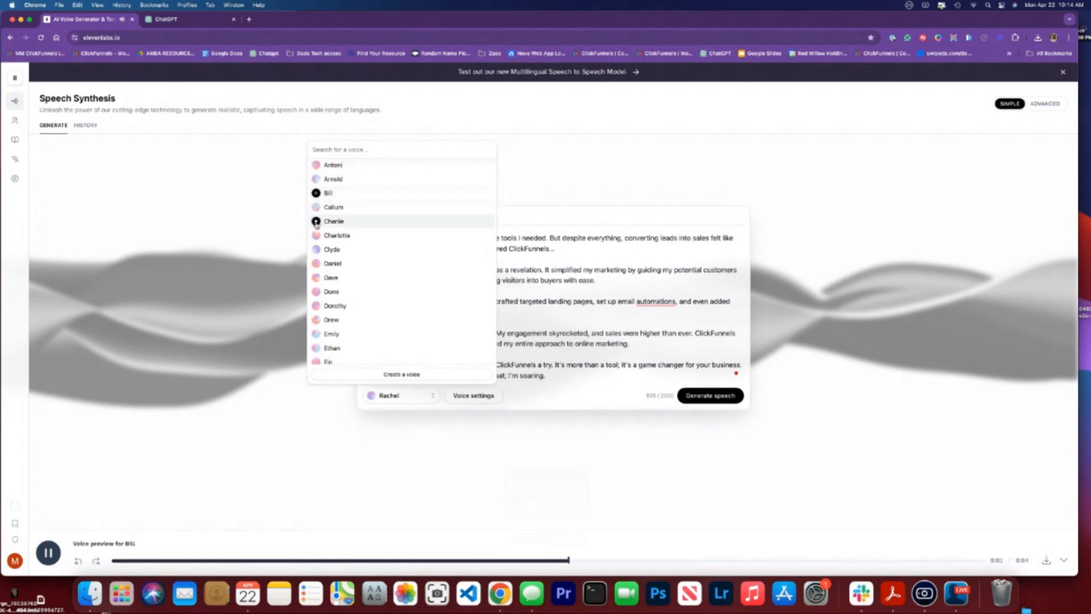
click(316, 222)
click(316, 264)
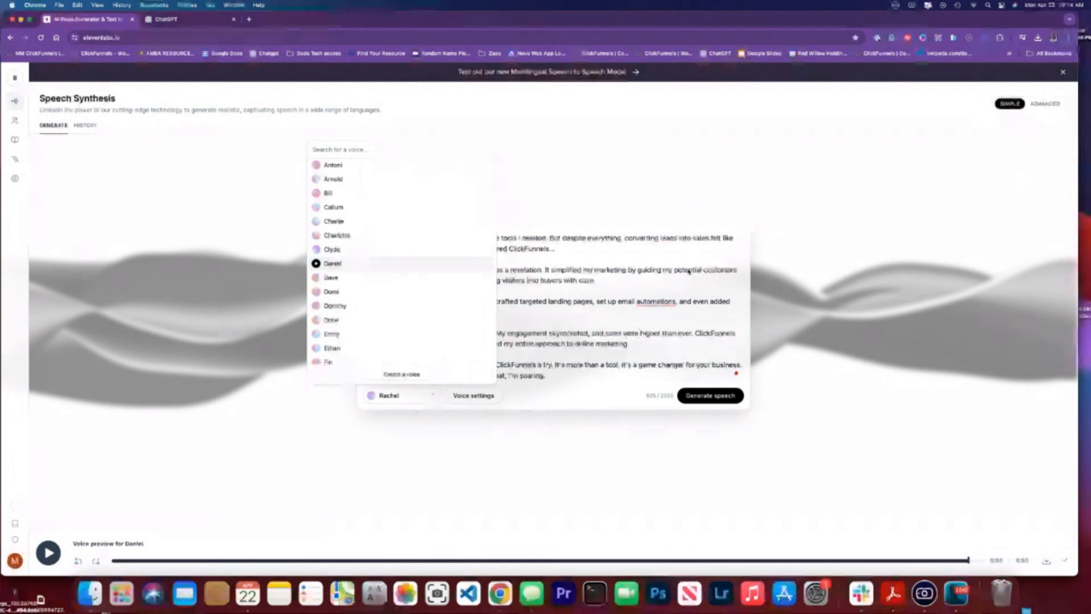
click(148, 232)
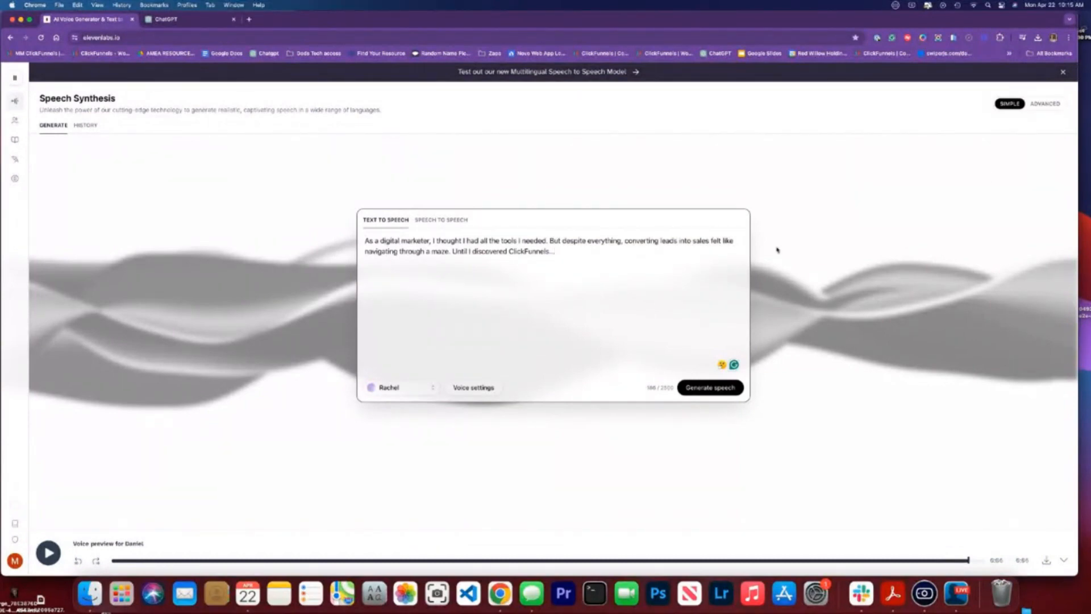
Step: Generate speech from the opening voiceover line with the Rachel voice and again with the Chris voice
click(713, 391)
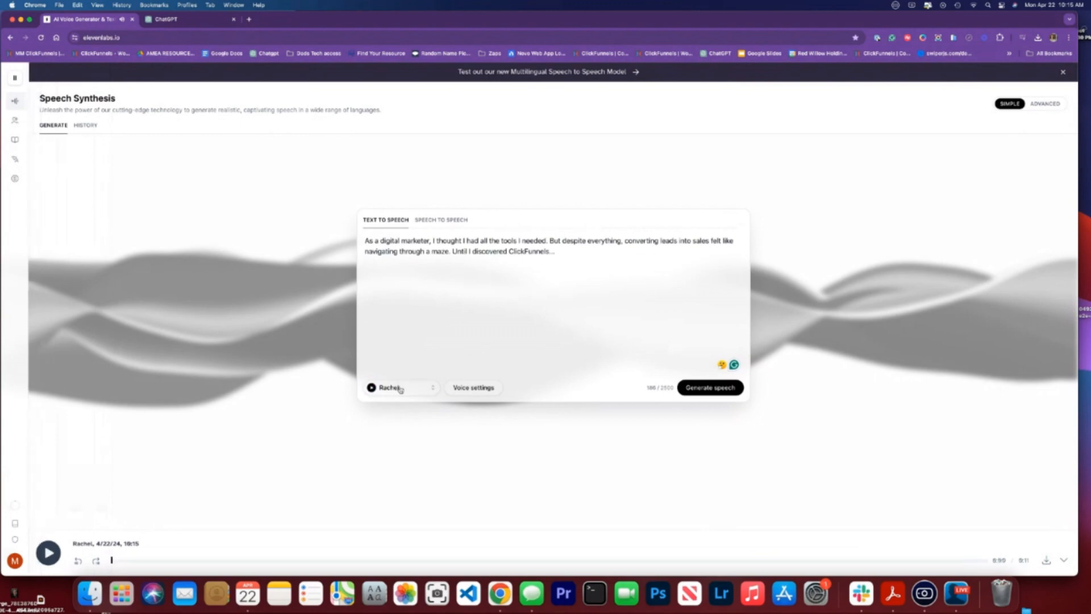
click(400, 388)
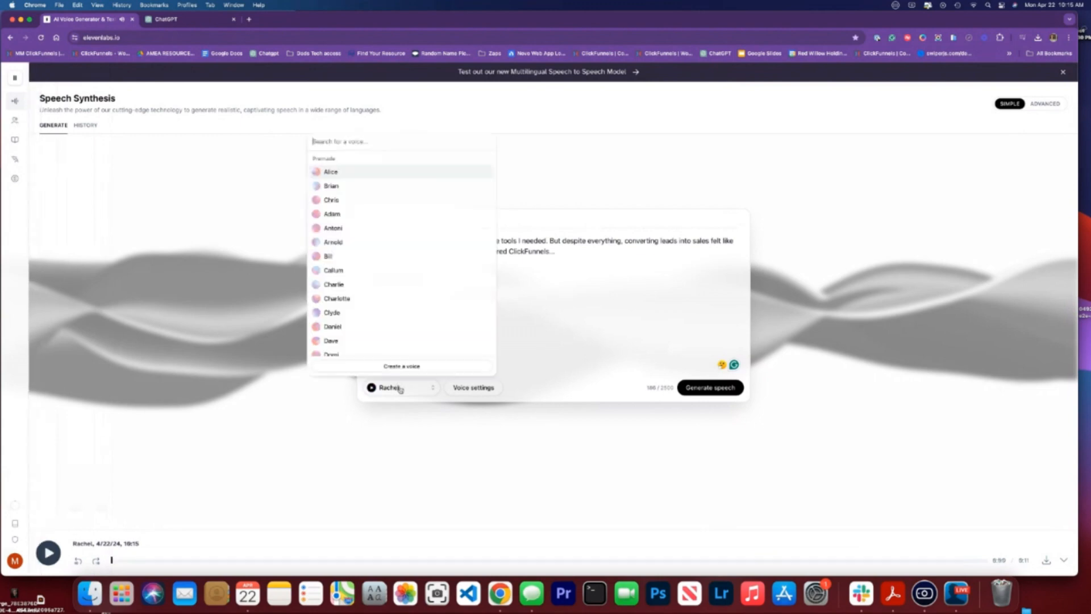
click(334, 200)
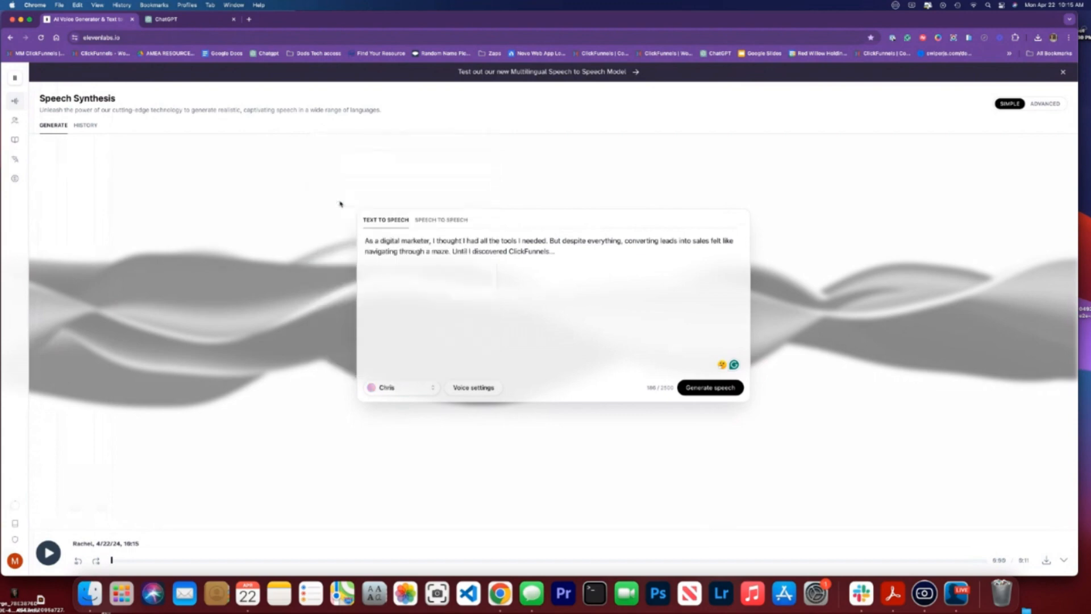
click(698, 393)
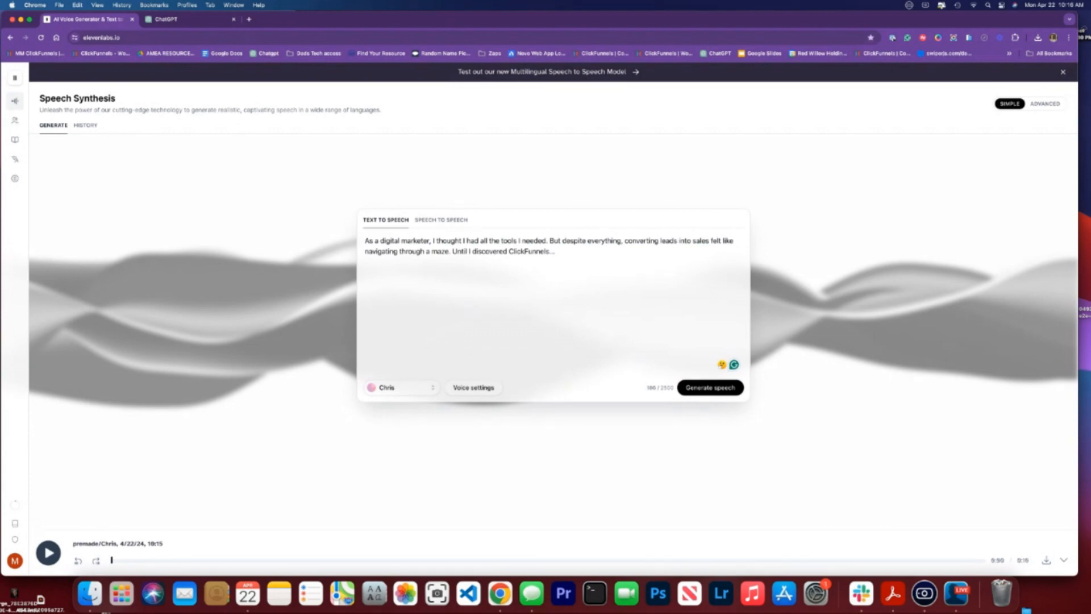
Step: Switch Speech Synthesis to Advanced mode and review the selectable models, keeping Eleven Multilingual v2
click(1042, 104)
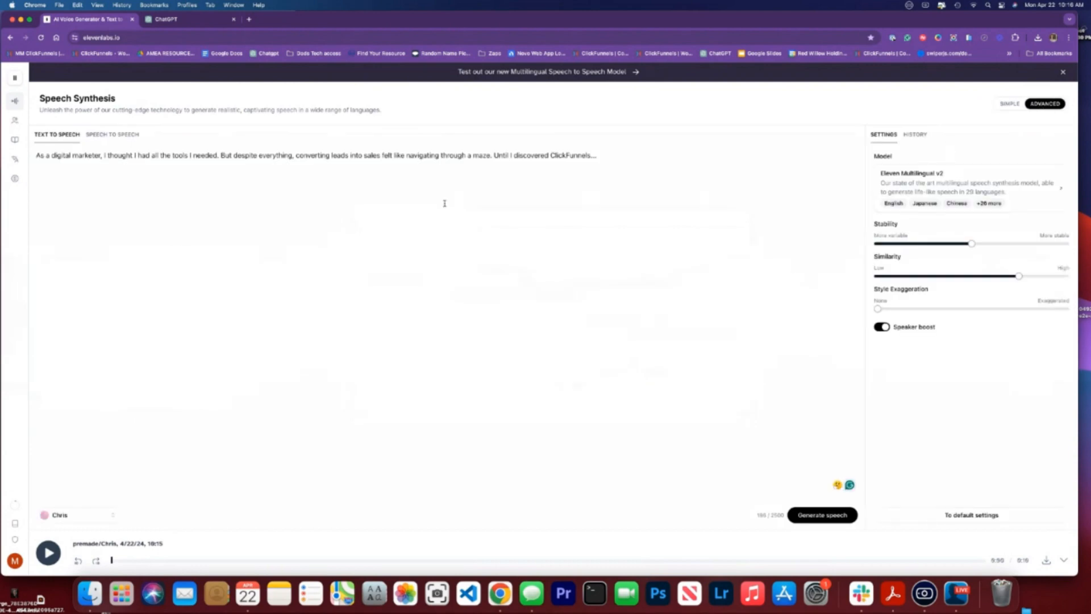
click(914, 182)
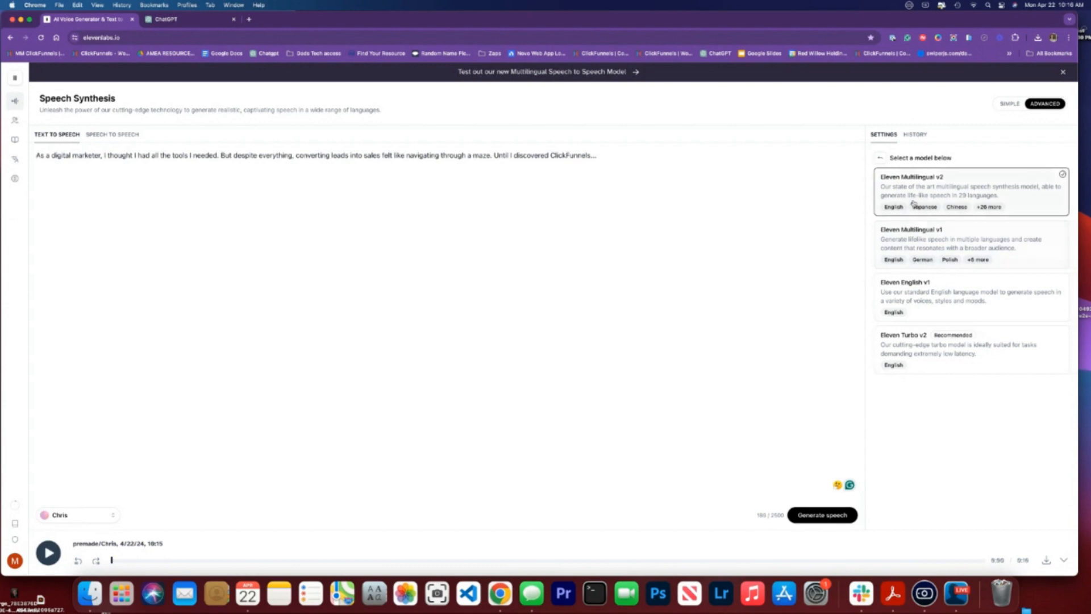
click(884, 159)
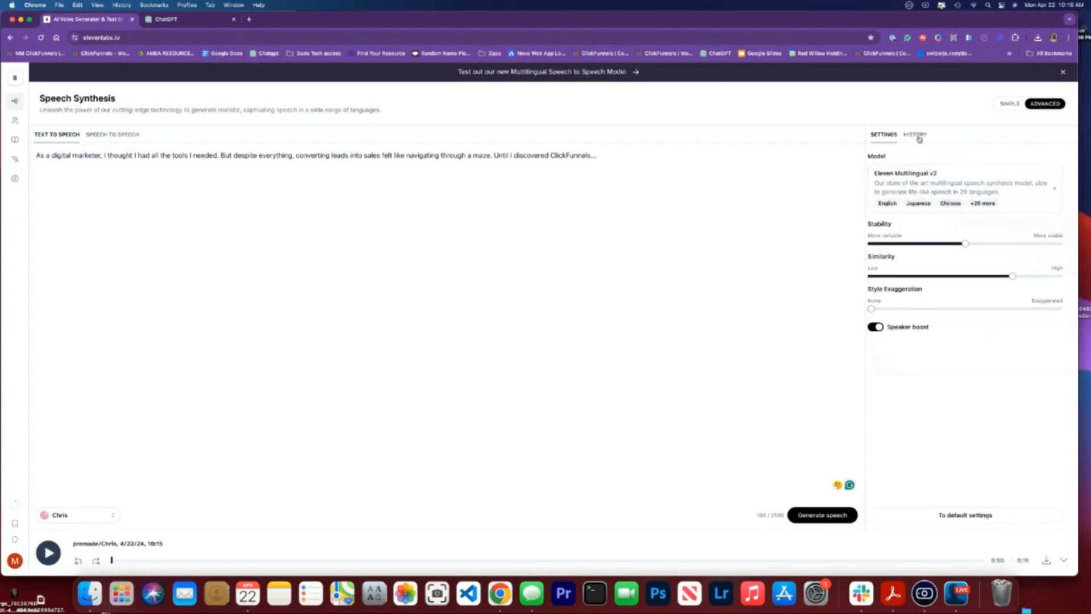
Step: Try style exaggeration at about 78% and similarity at about 36%, and restore the default voice settings
click(915, 135)
click(879, 136)
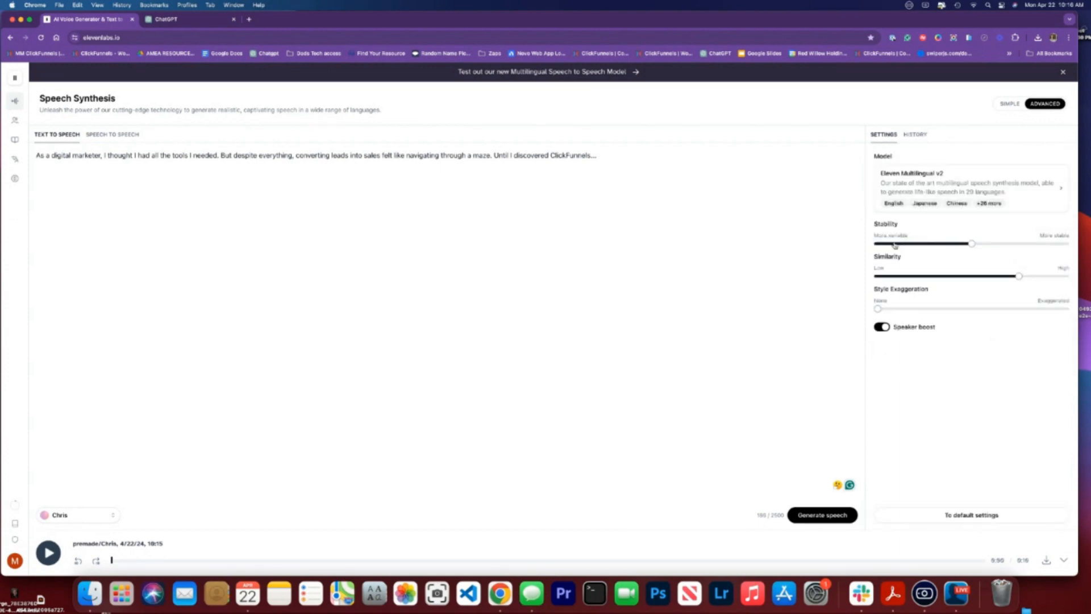
drag(951, 312, 1025, 310)
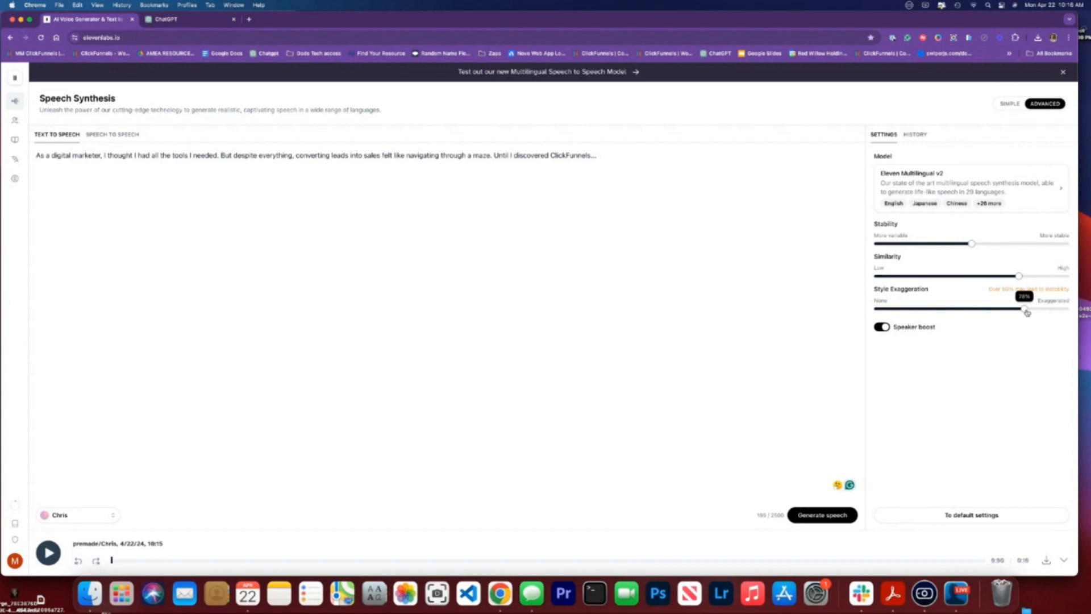
click(946, 276)
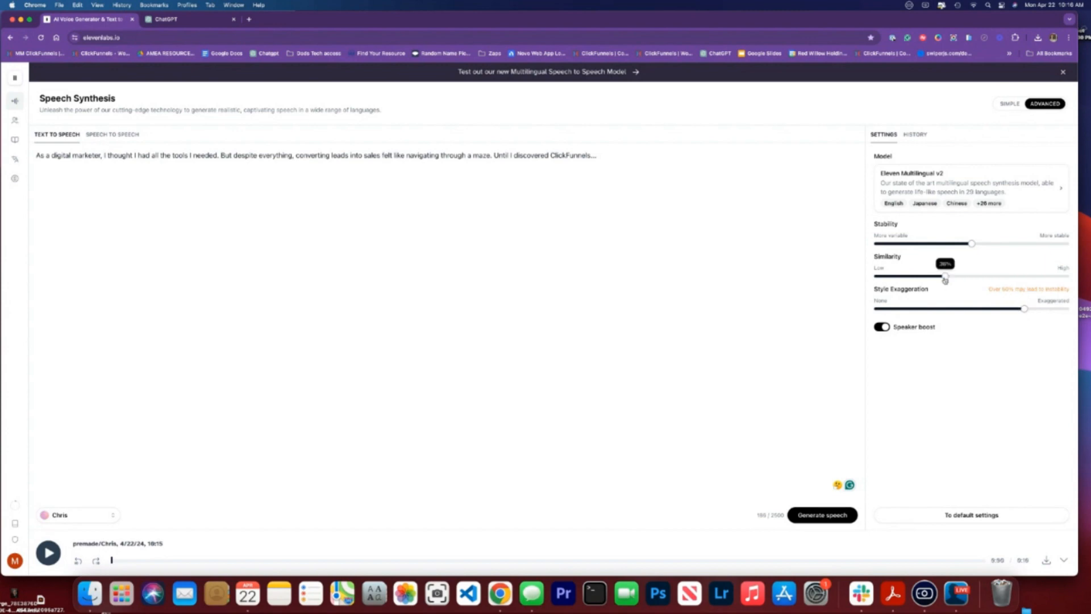
click(965, 515)
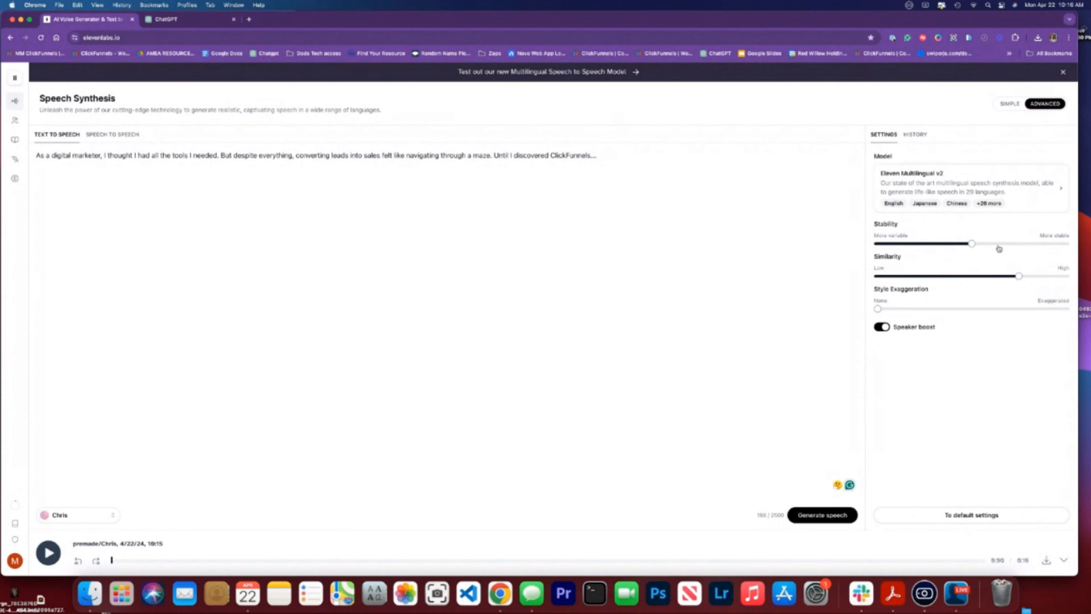
Step: Generate speech with the Chris voice at about 12% stability, low similarity and high style exaggeration
click(1023, 245)
click(901, 245)
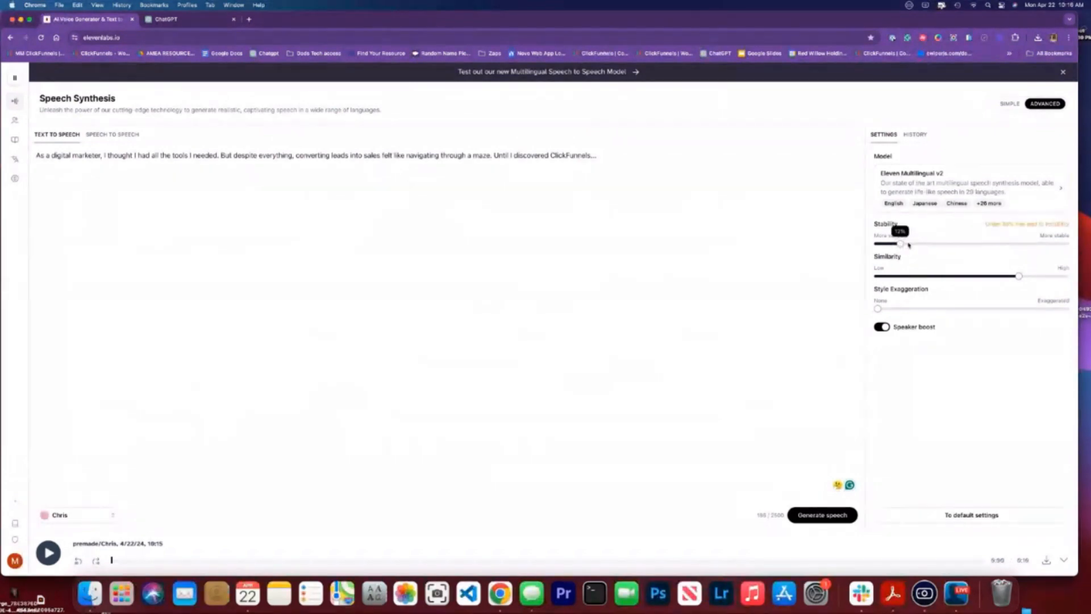
click(1010, 309)
click(919, 277)
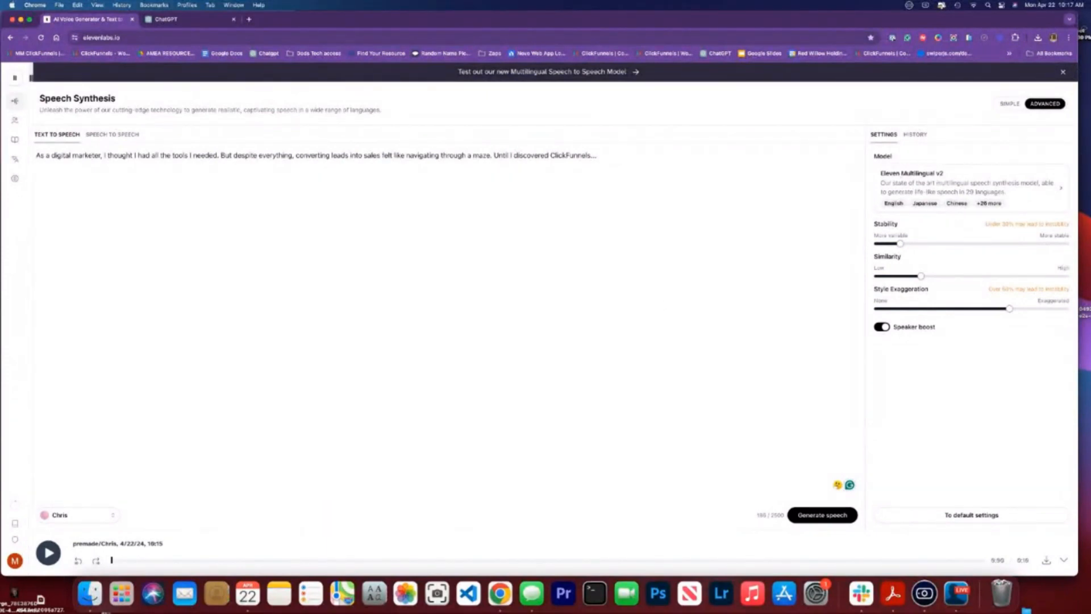
click(817, 514)
Step: Open the Voice Library and listen to part of the Christy Carlson Romano voice sample
mouse_move(25, 129)
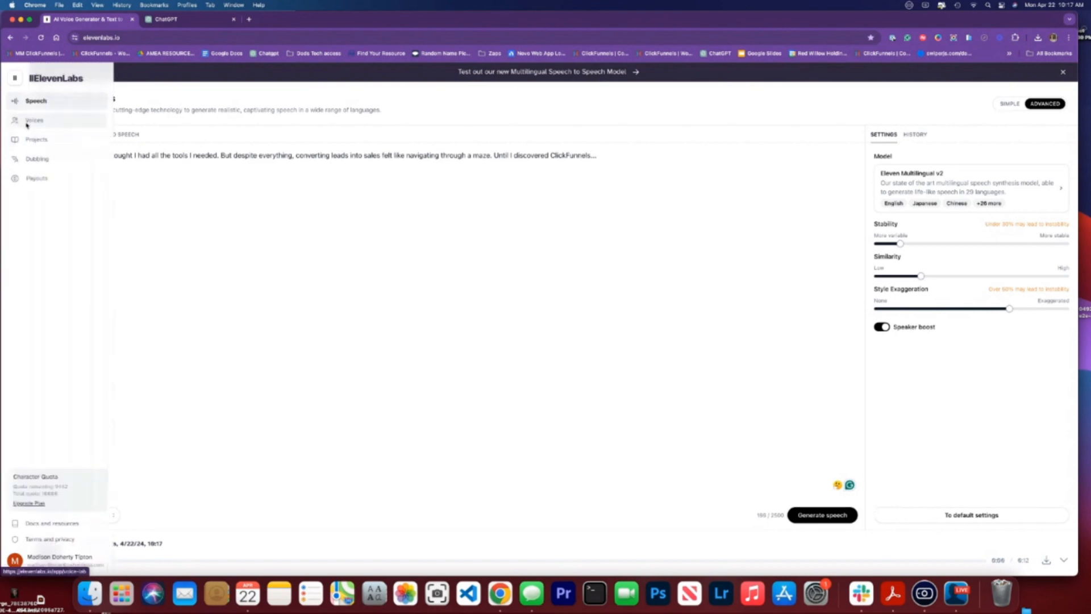
click(26, 124)
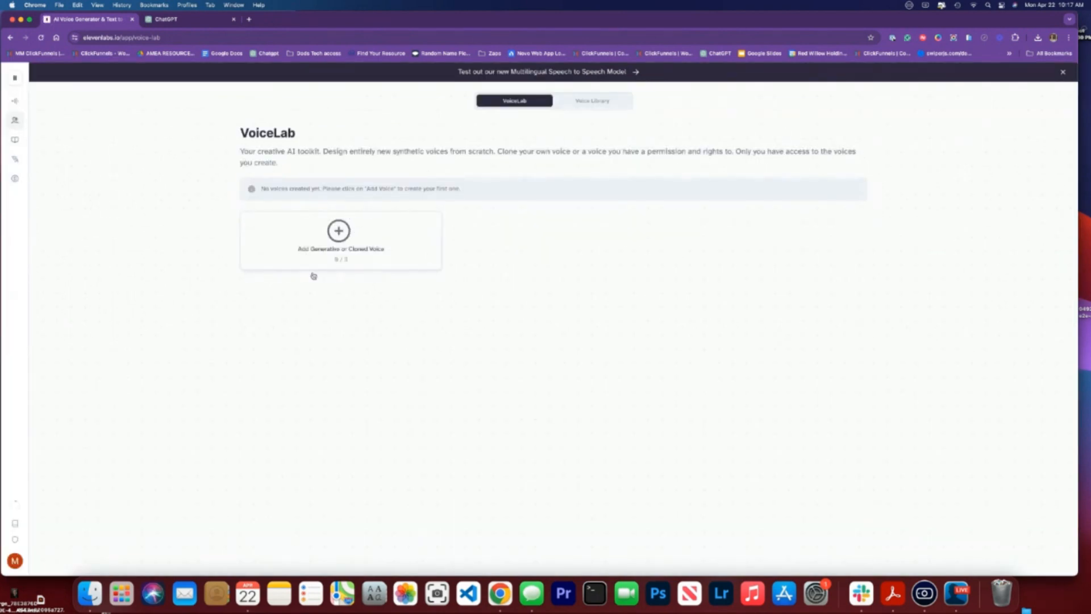
click(606, 101)
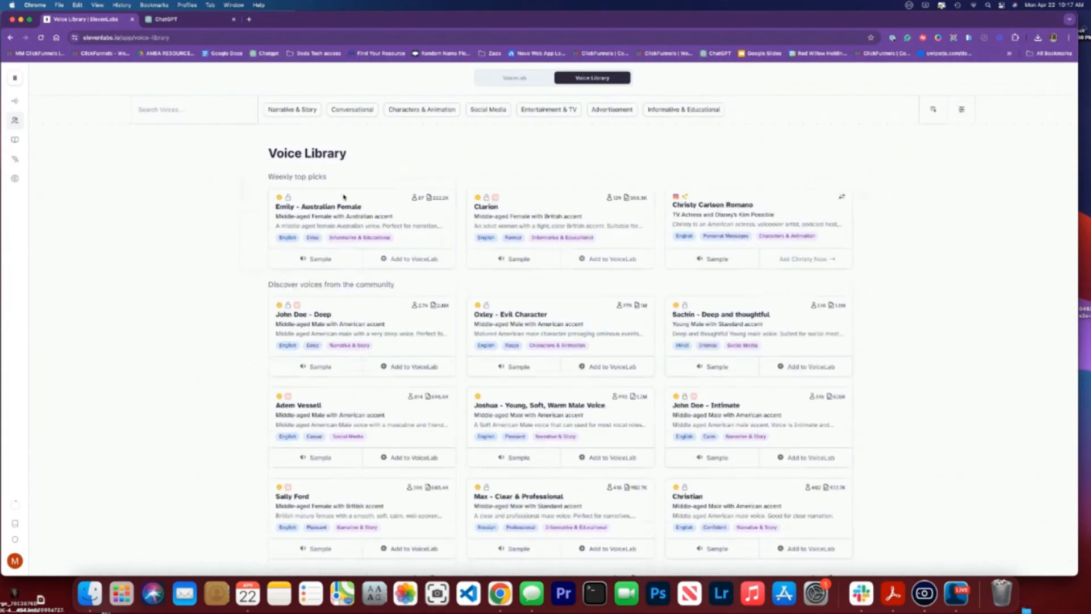
mouse_move(288, 198)
click(714, 259)
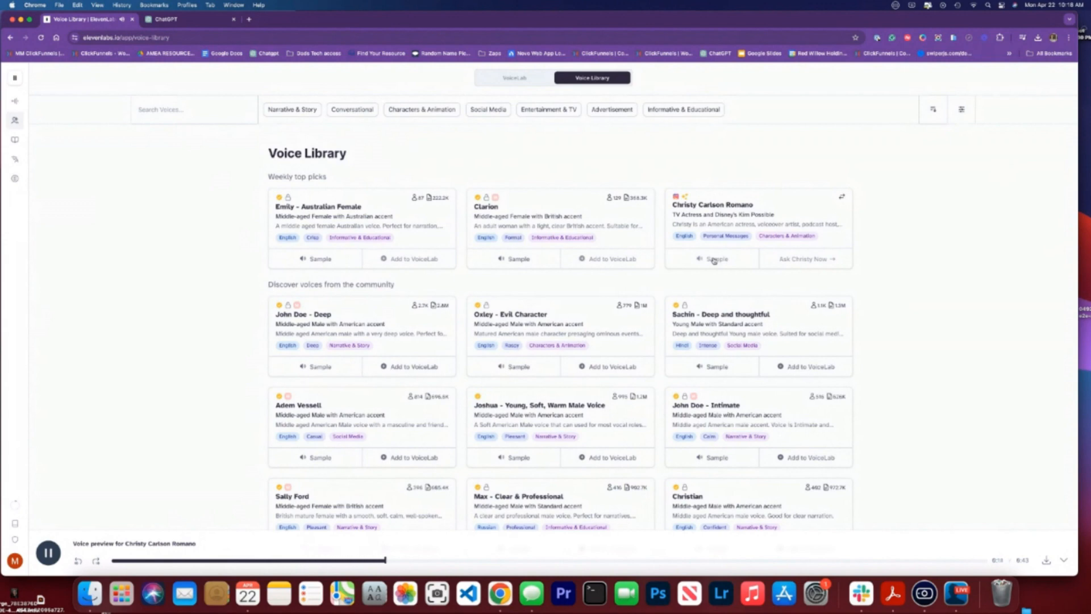
click(56, 551)
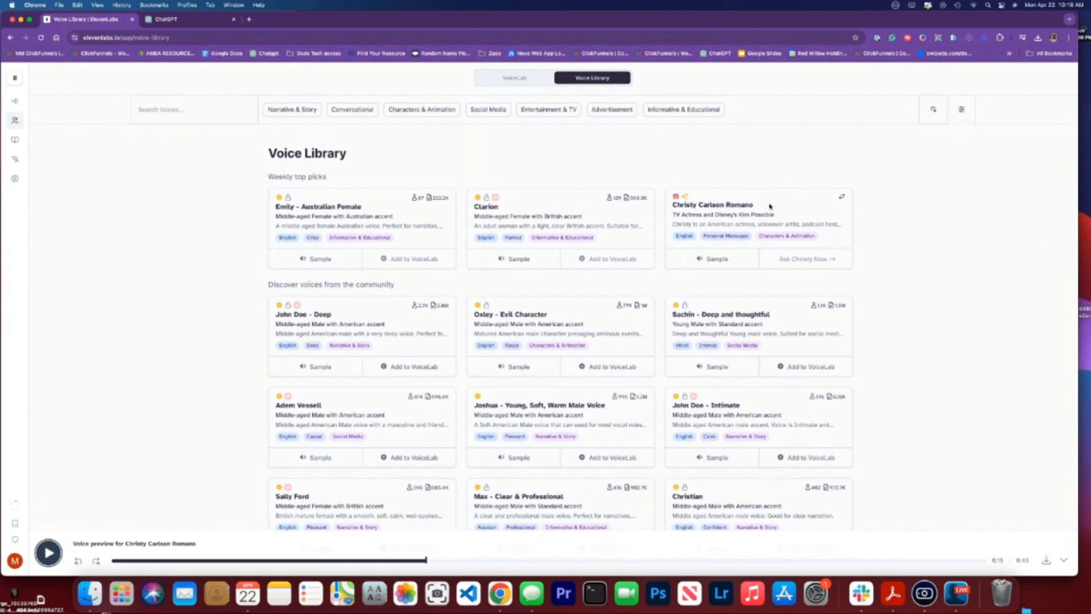
mouse_move(793, 263)
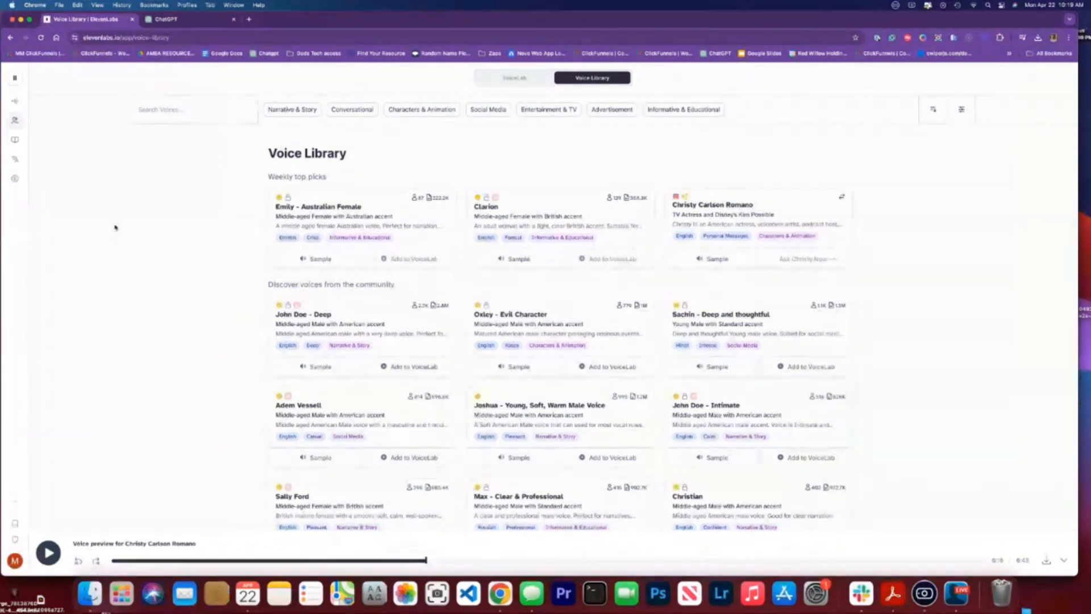
Step: Review the Payouts page for shared voices and the features and prices of the subscription plans
click(19, 179)
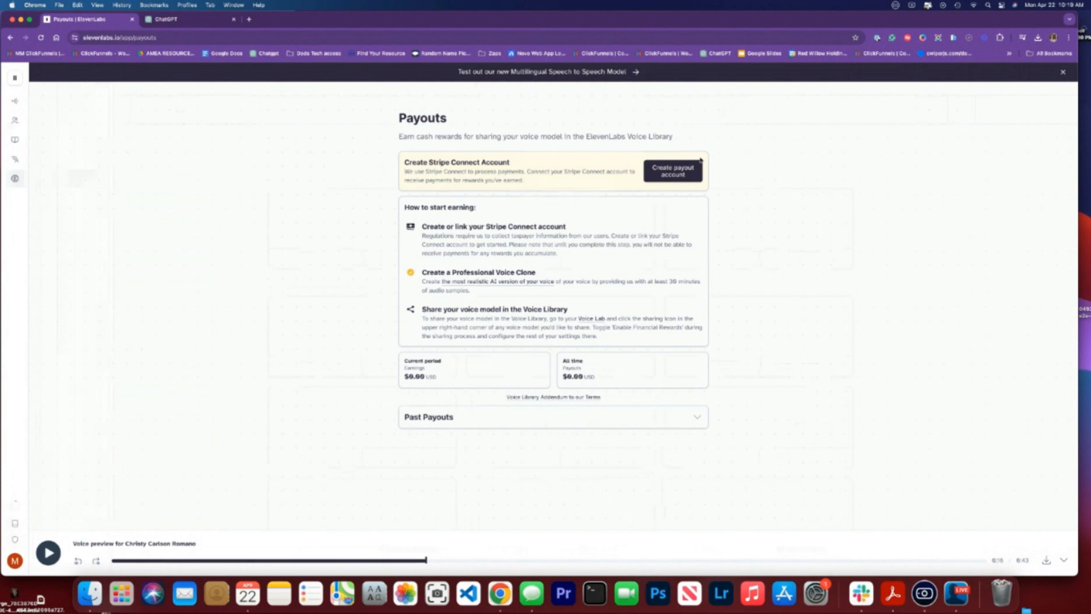
mouse_move(27, 565)
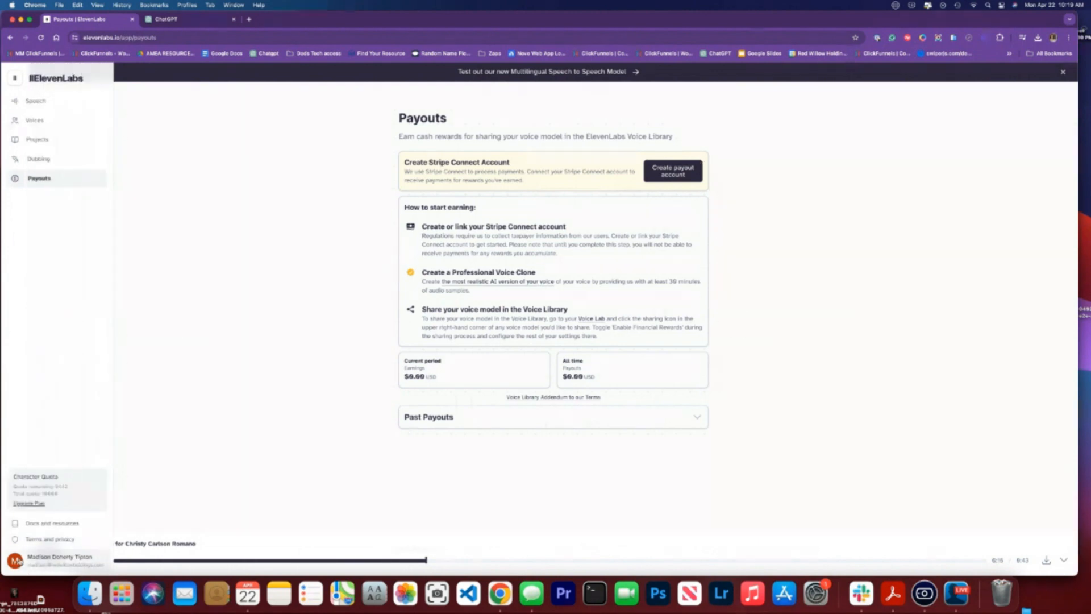
click(36, 504)
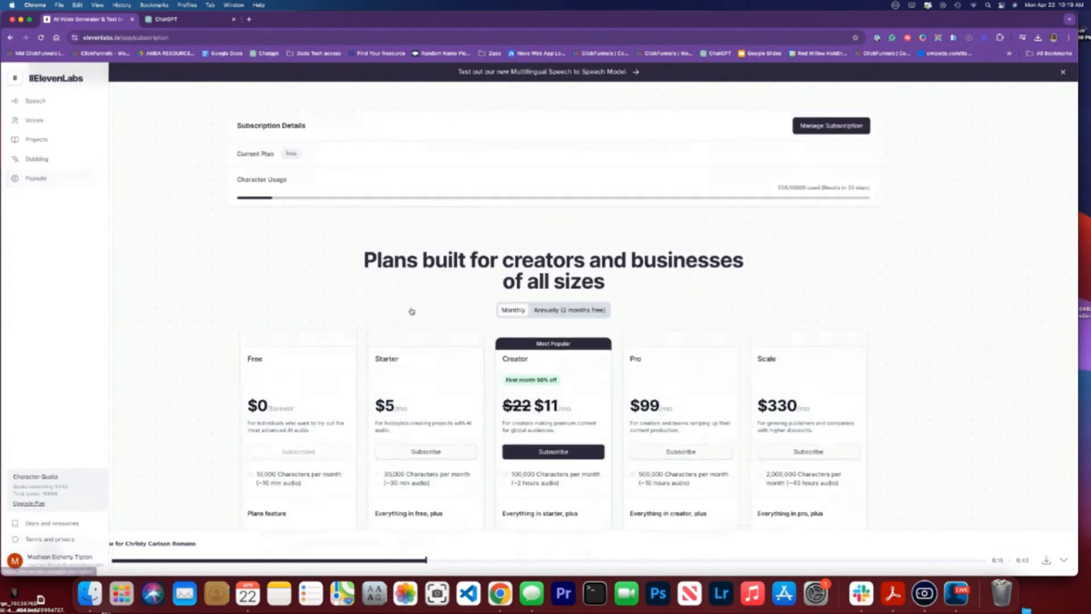
scroll(411, 395, down, 2)
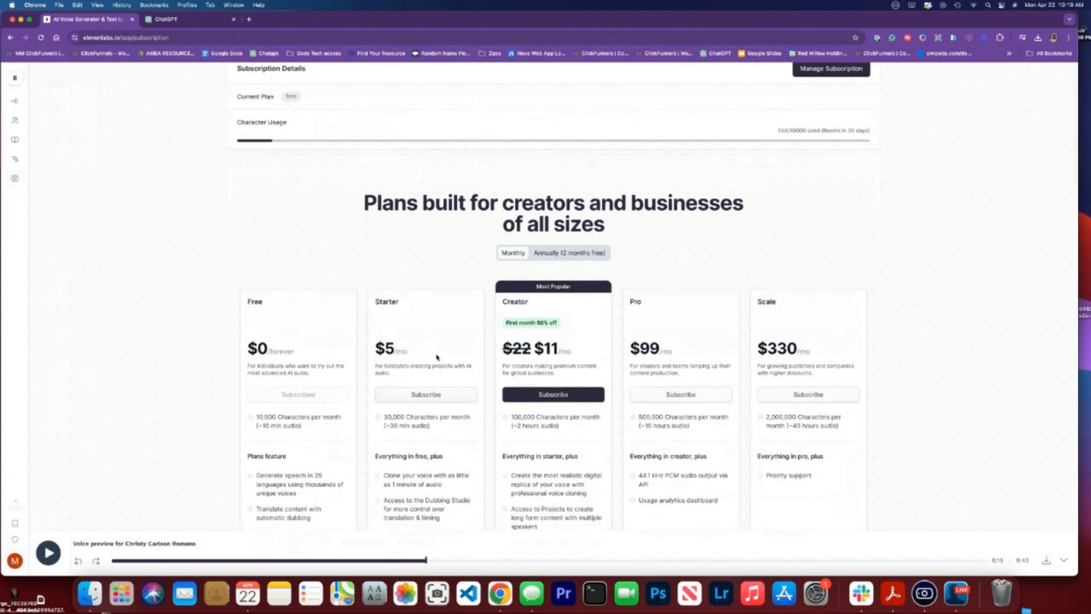
scroll(389, 348, down, 2)
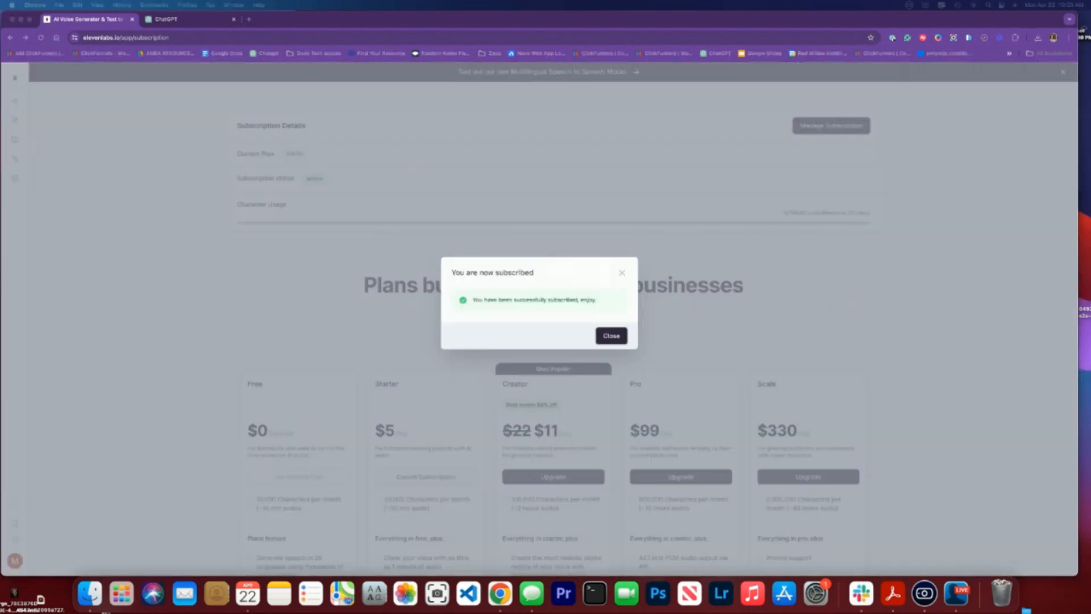
Step: Dismiss the subscription message, view the Christy Carlson Romano request form from the Voice Library, and return to the library
click(622, 274)
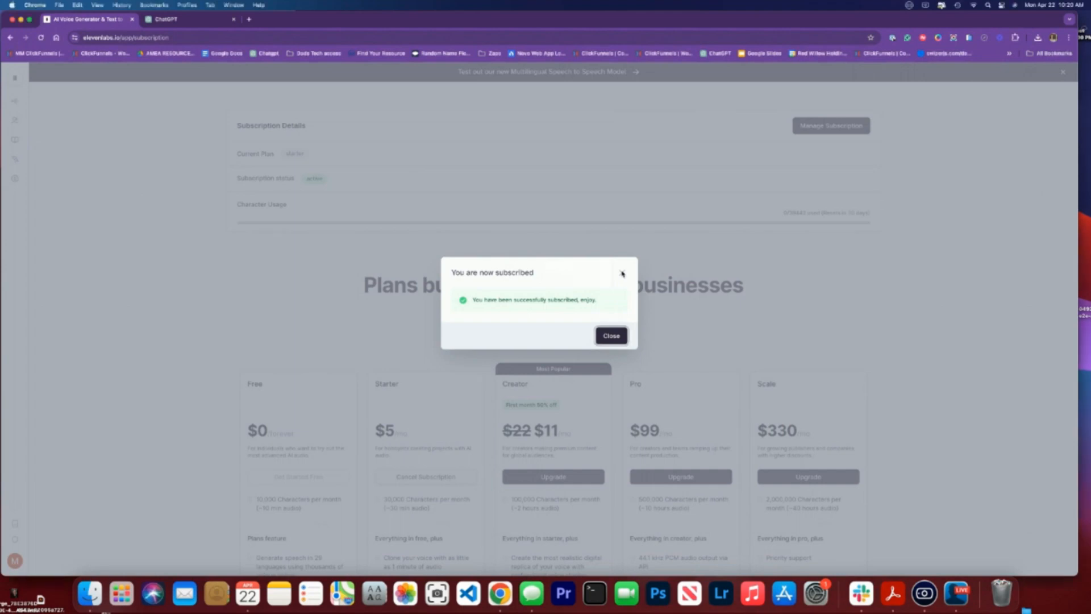
click(616, 334)
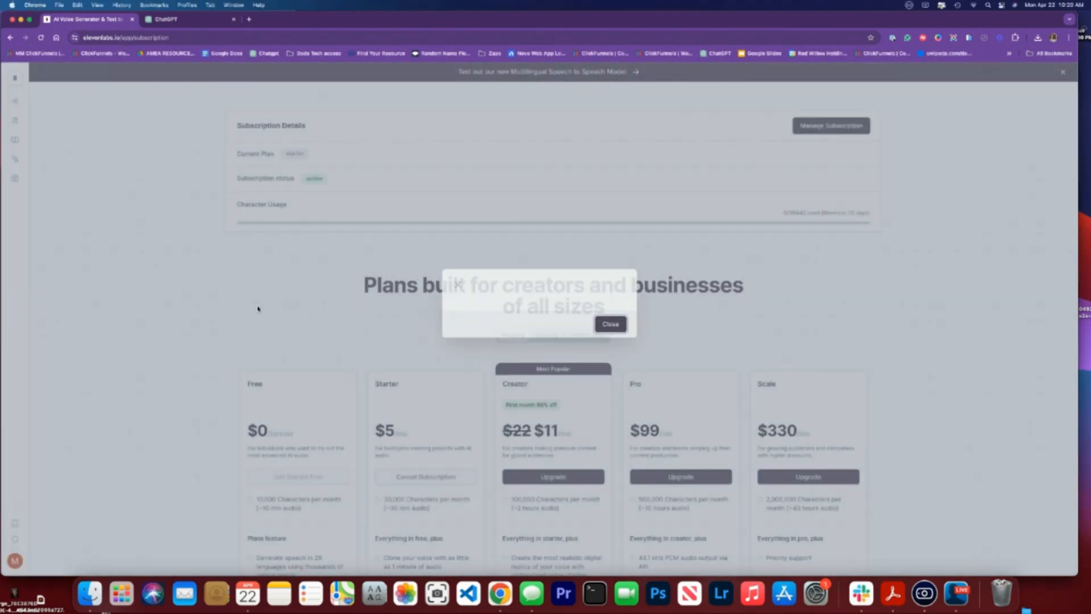
mouse_move(17, 122)
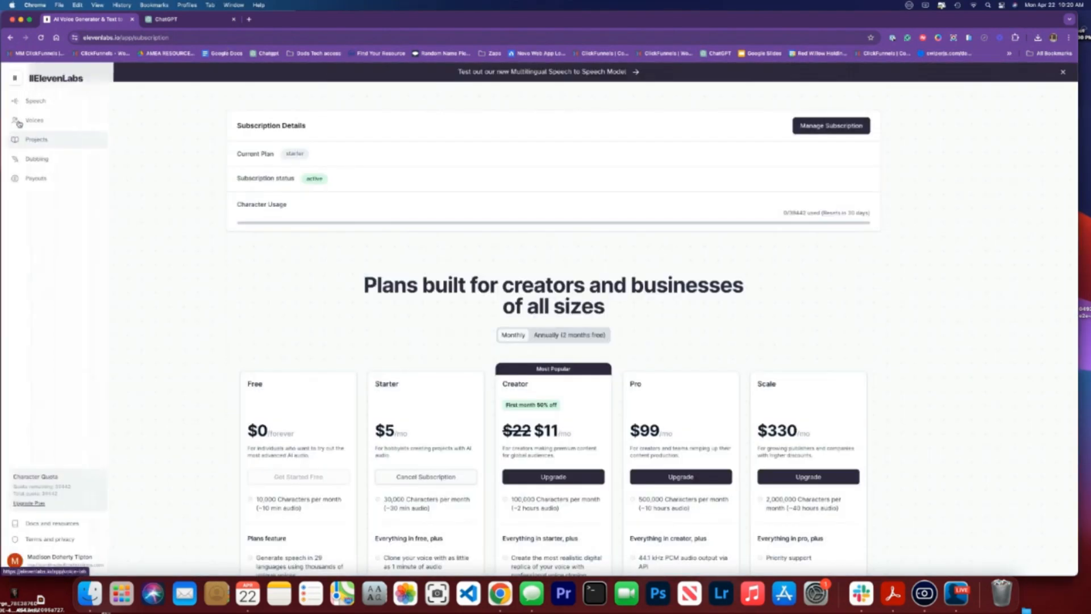
click(19, 124)
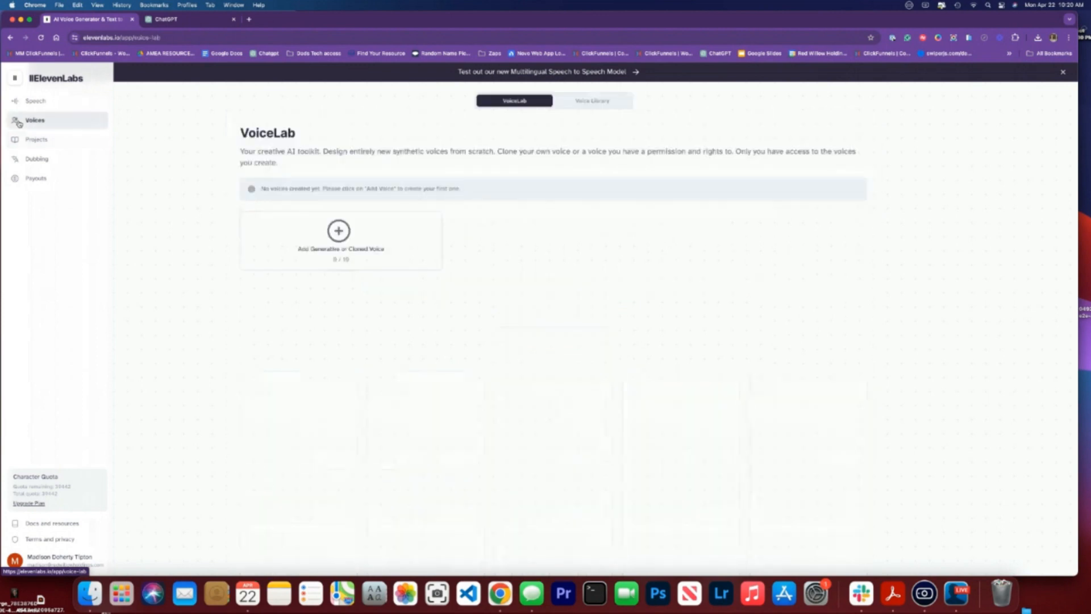
click(589, 101)
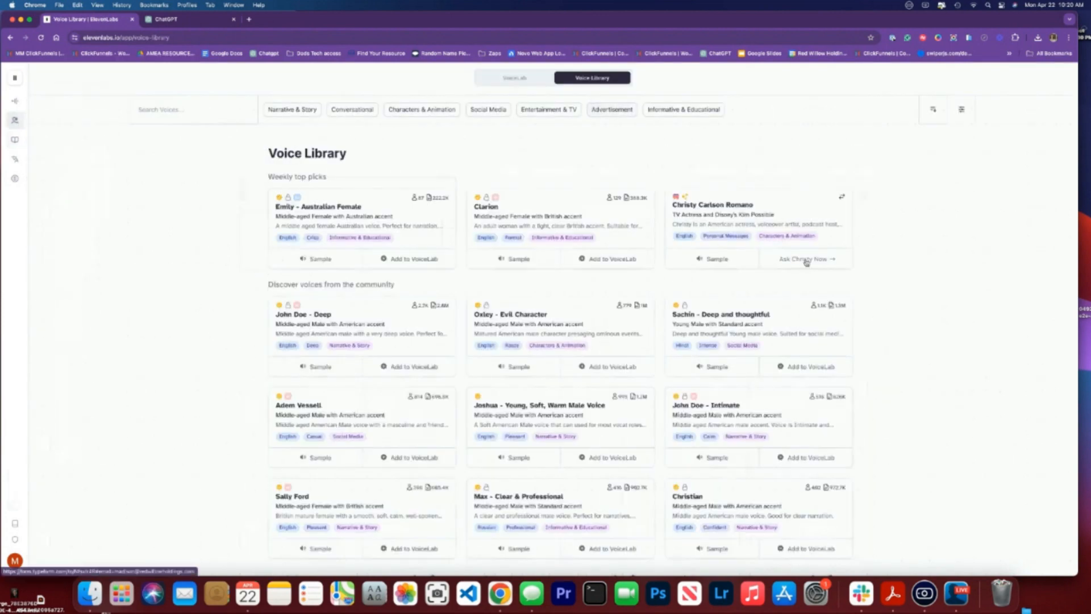
click(806, 260)
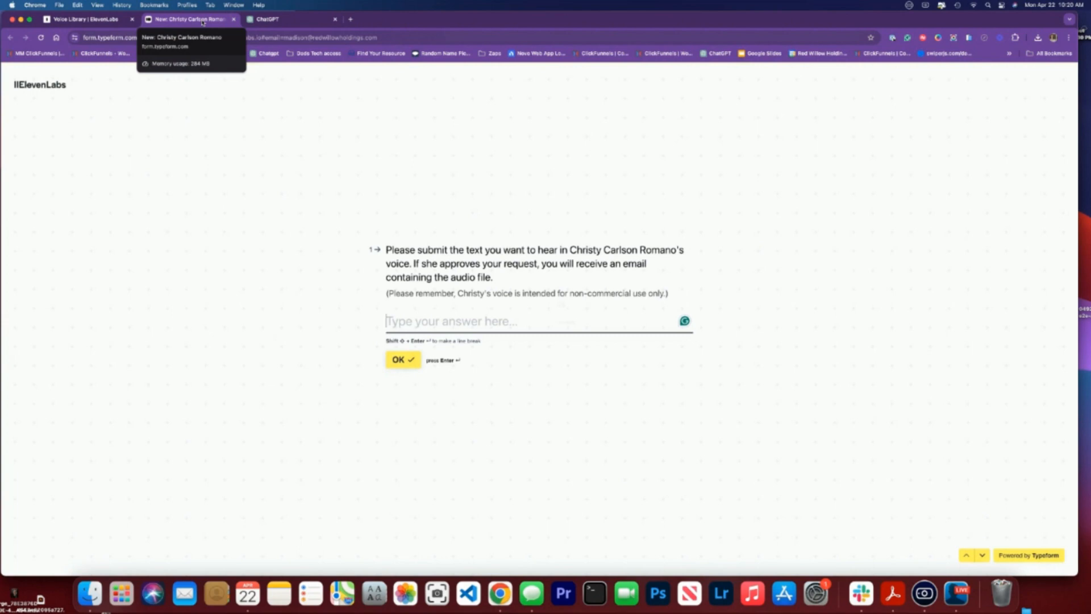
click(98, 20)
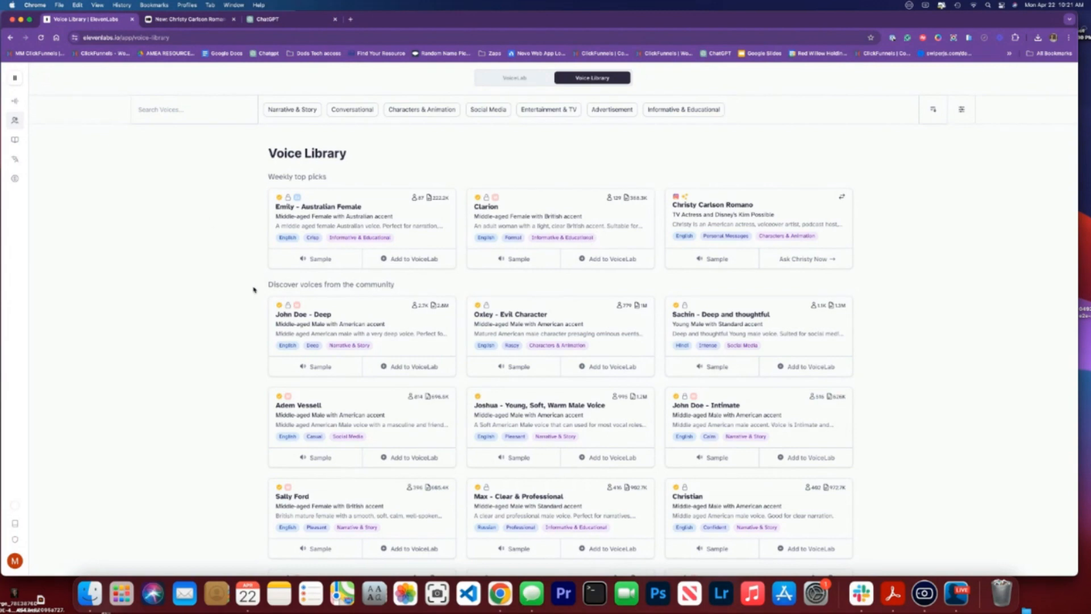
Step: Browse the community voices and listen to the samples for Jessica, John Doe - Deep, Oxley - Evil Character and Christian
scroll(242, 283, down, 2)
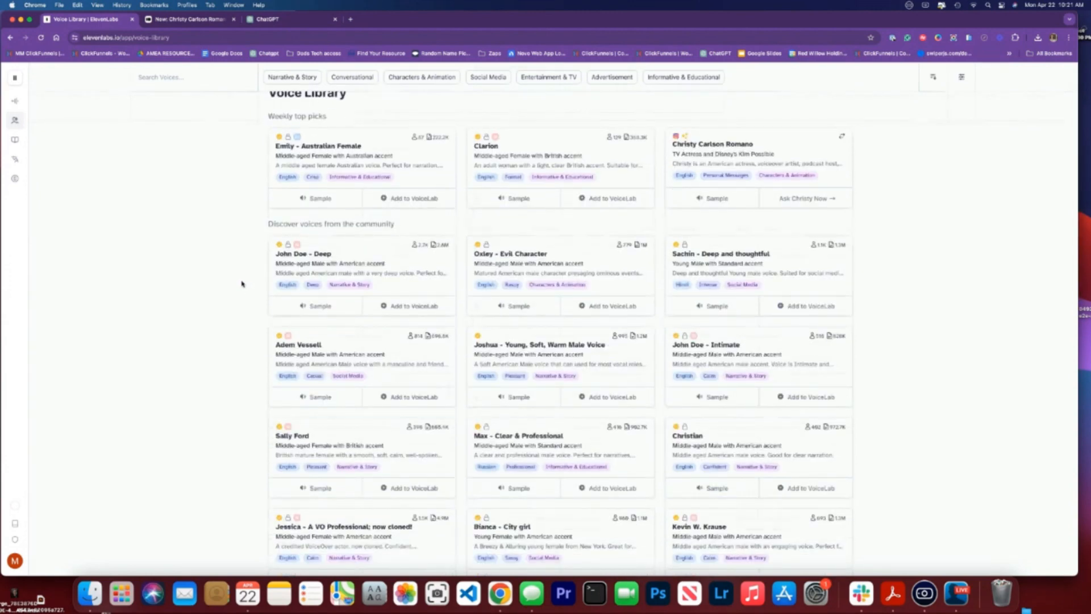
scroll(245, 287, down, 2)
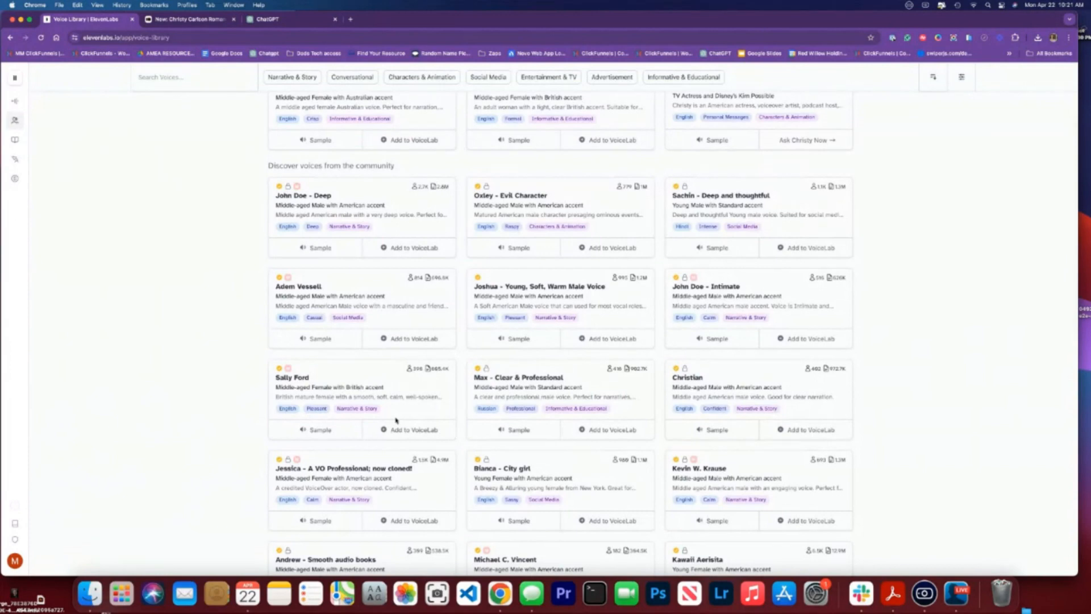
scroll(362, 474, down, 1)
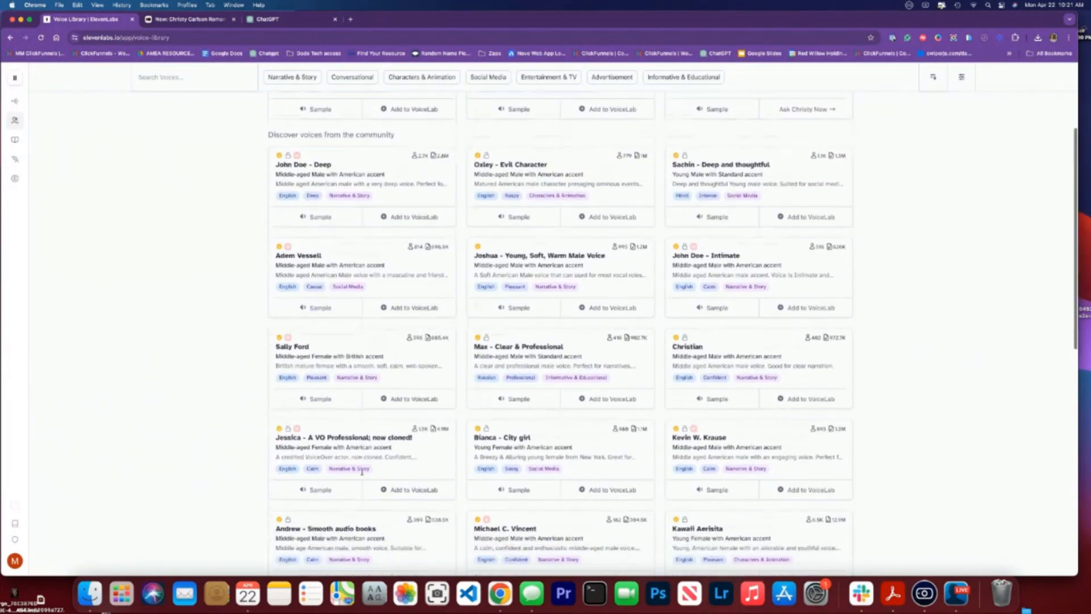
scroll(341, 446, down, 1)
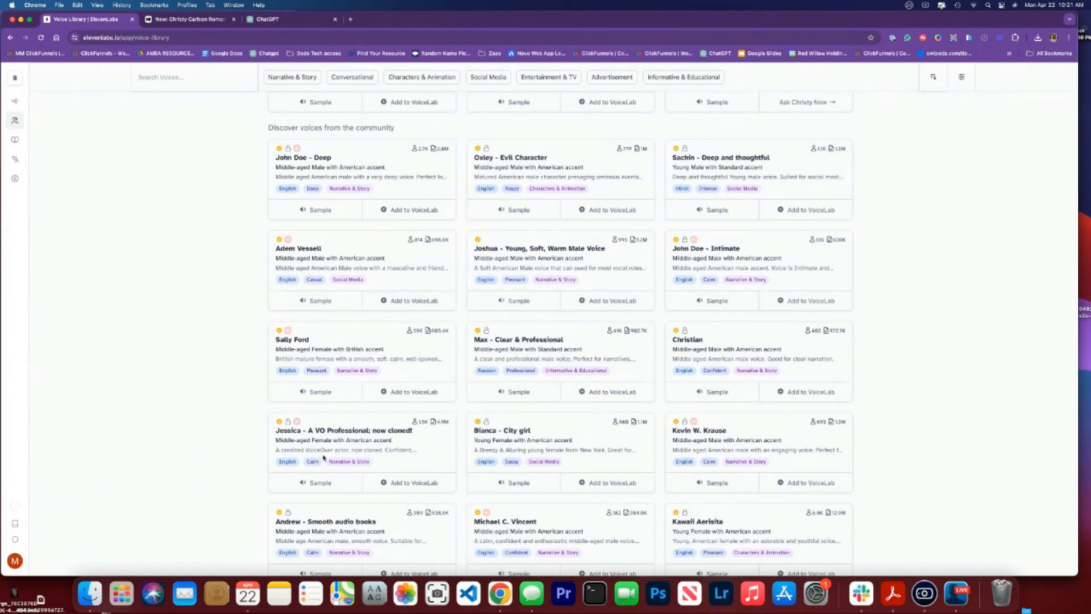
click(317, 483)
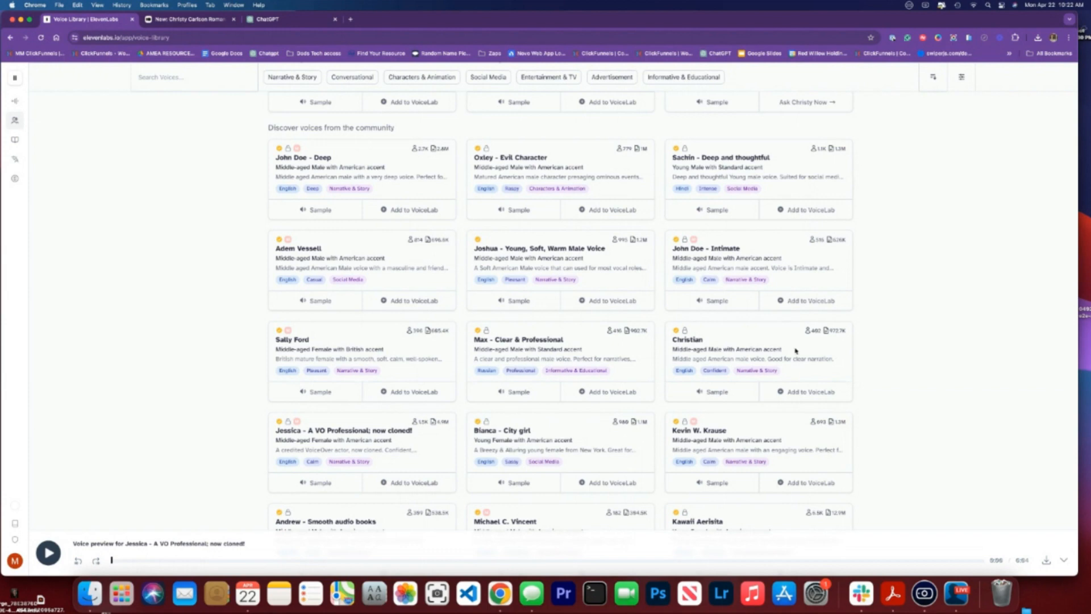
click(318, 211)
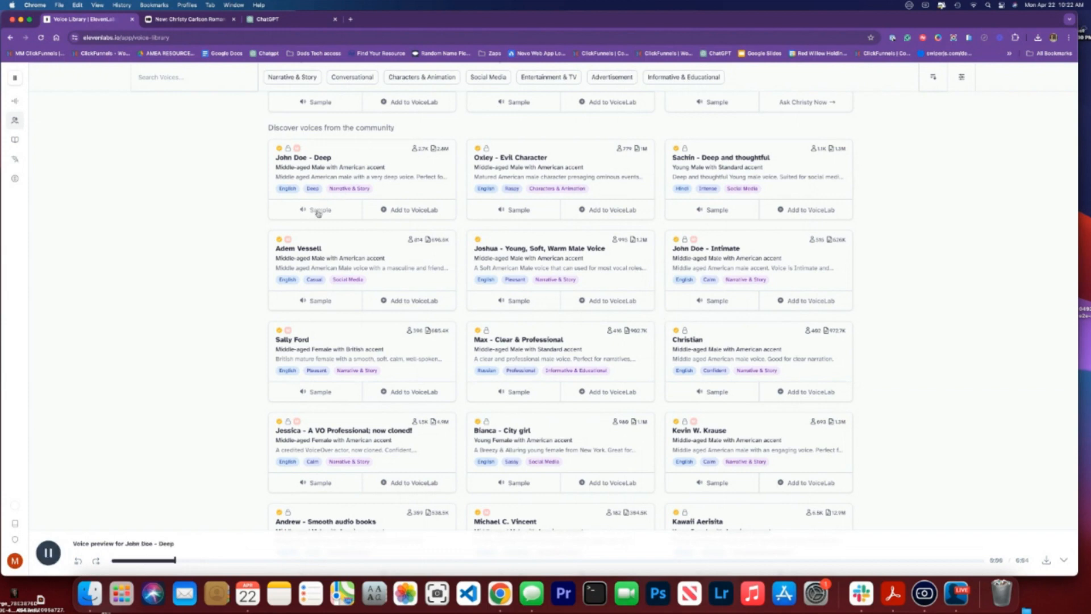
click(47, 556)
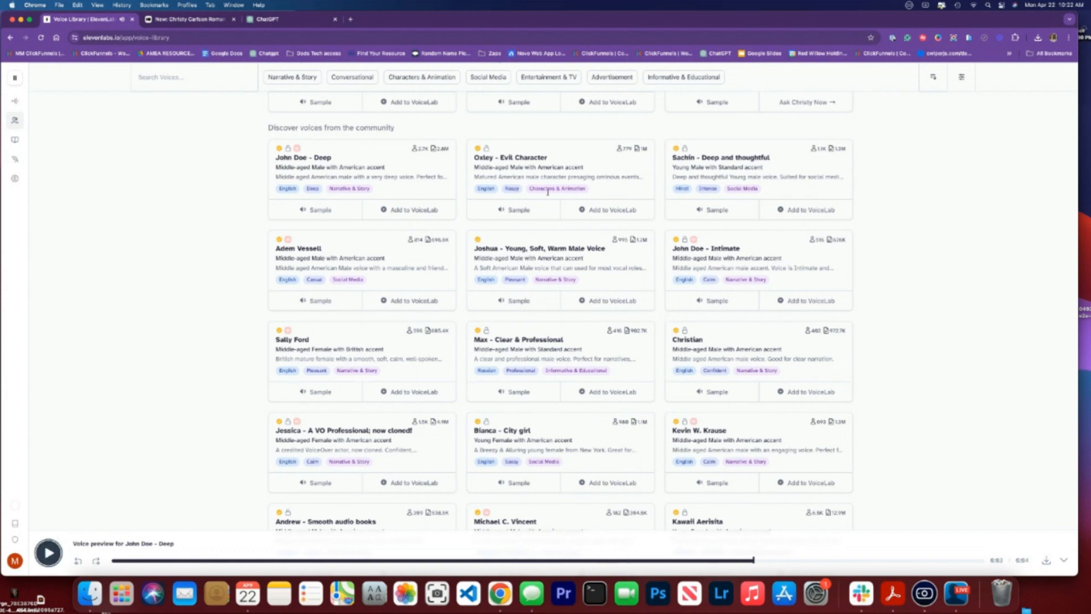
click(524, 211)
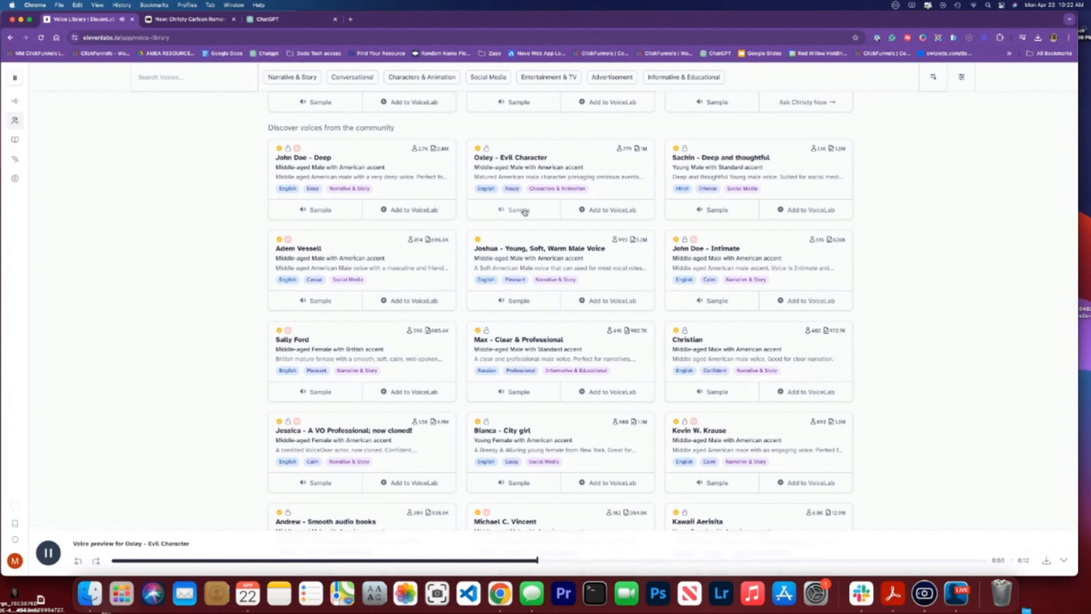
click(49, 552)
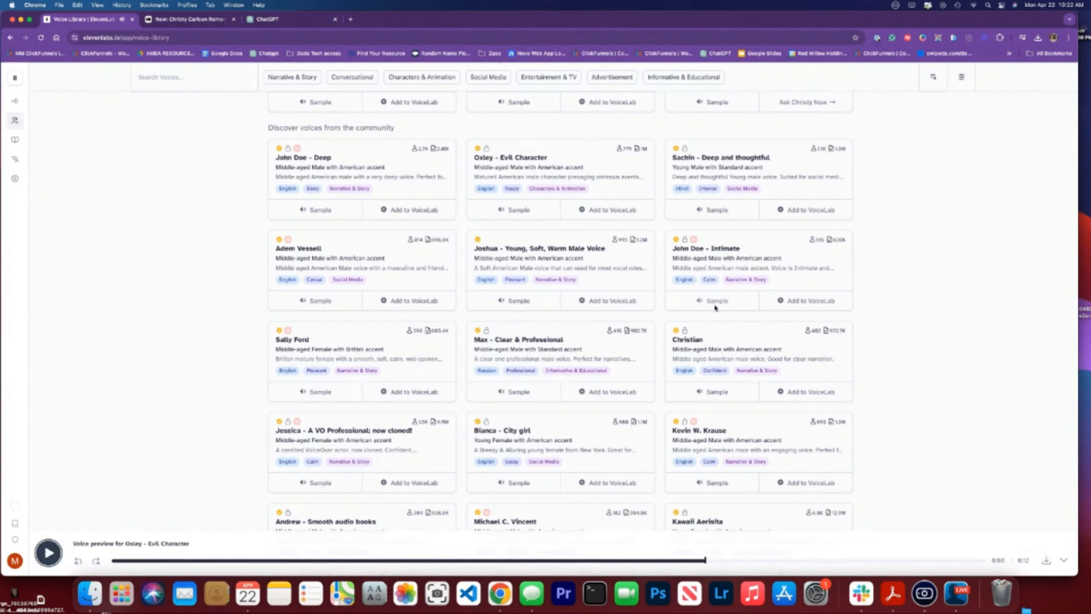
click(710, 392)
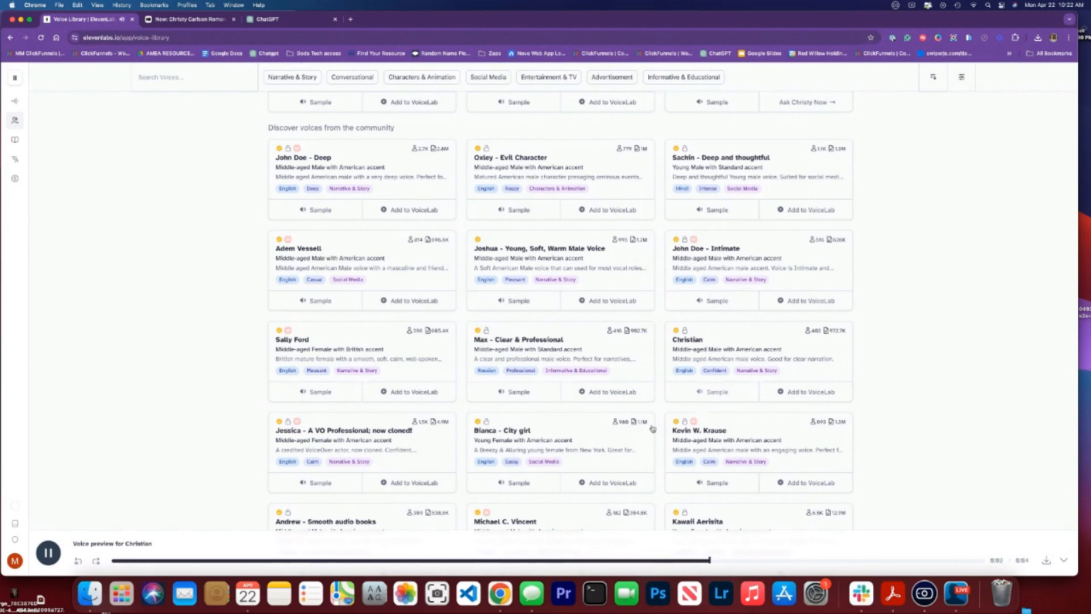
click(45, 555)
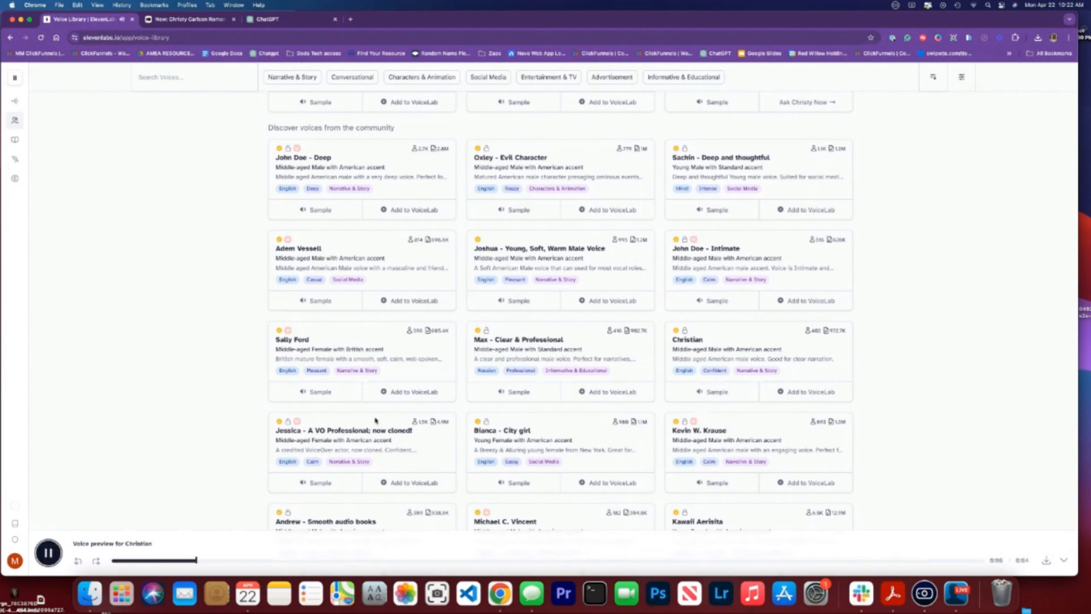
Step: Listen to more of the Christian voice sample, pausing and resuming its playback
click(46, 554)
scroll(154, 518, down, 5)
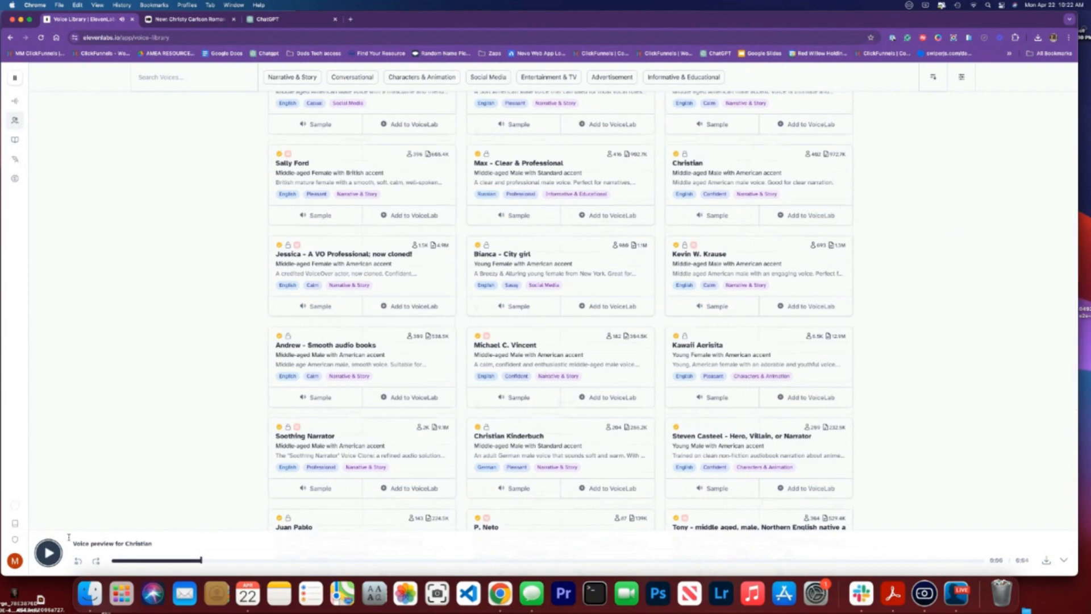
click(49, 553)
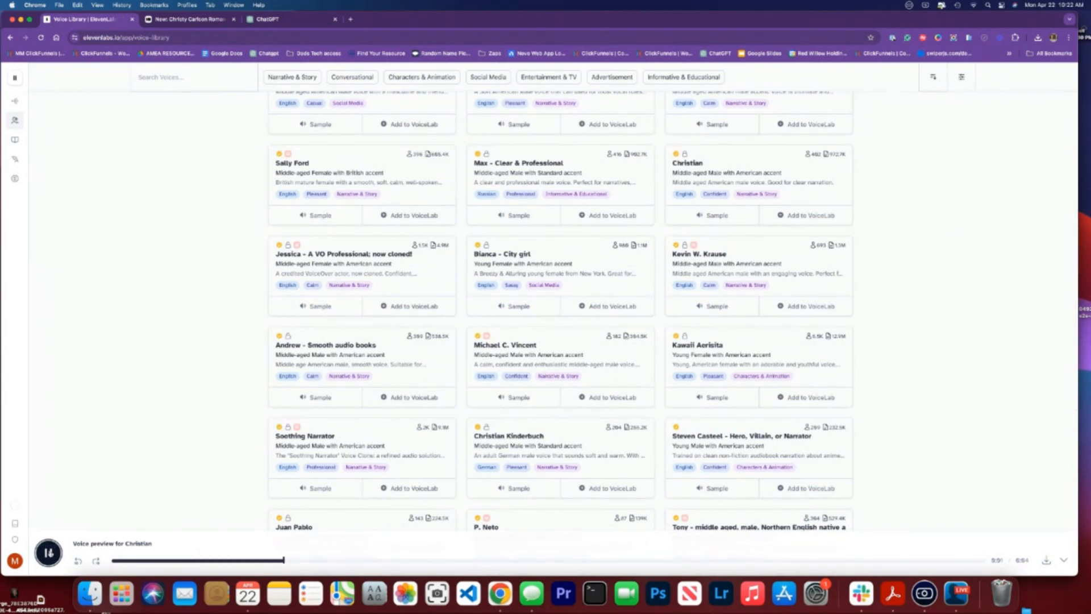
scroll(542, 395, down, 2)
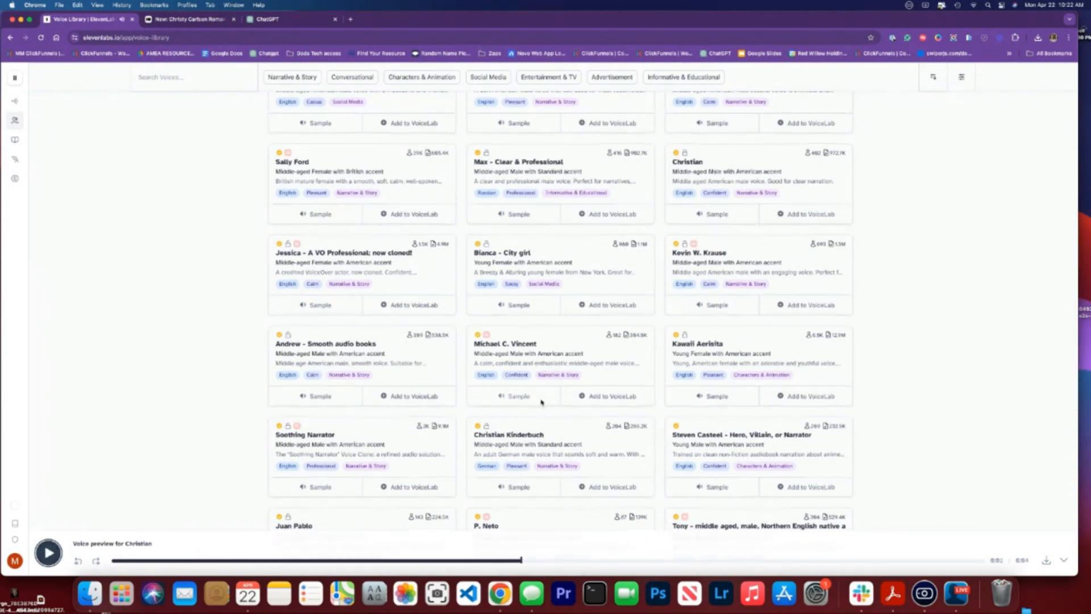
scroll(344, 470, down, 2)
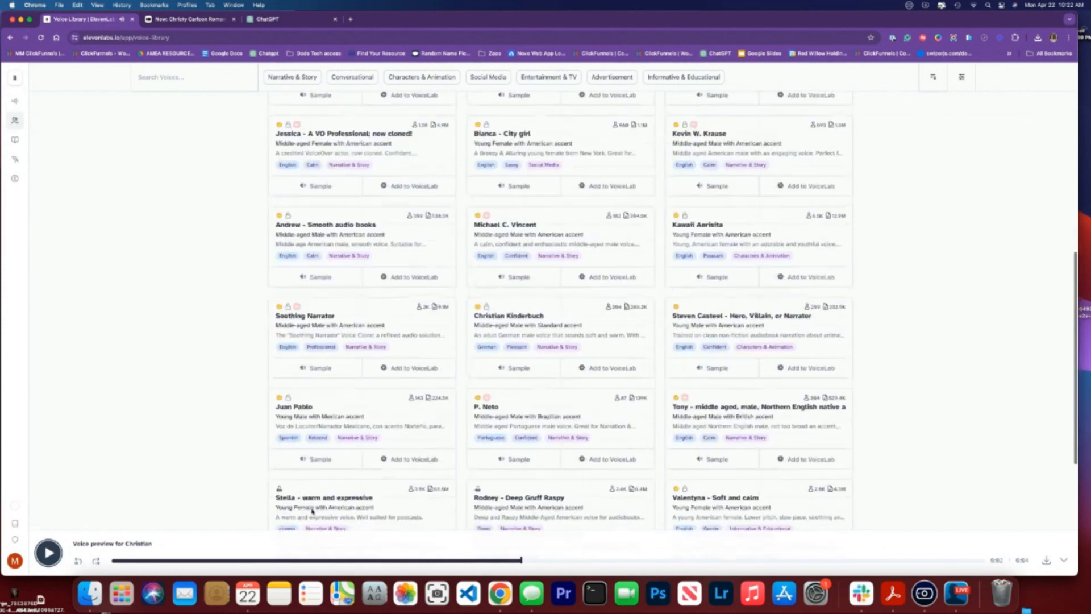
Step: Listen to parts of the Juan Pablo and Tony voice samples, and browse further through the community voices
click(320, 464)
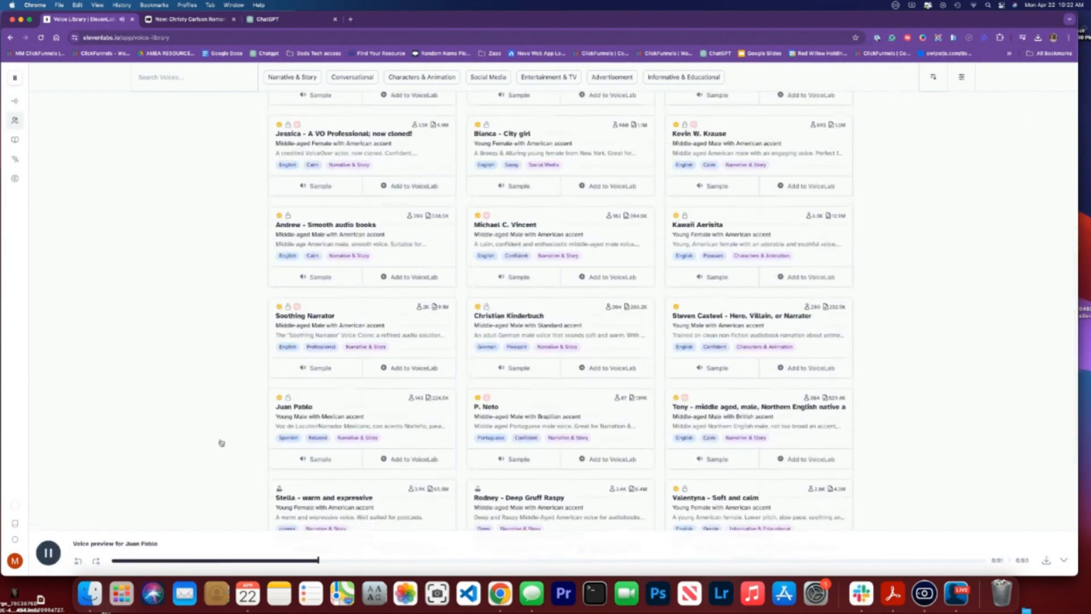
click(50, 562)
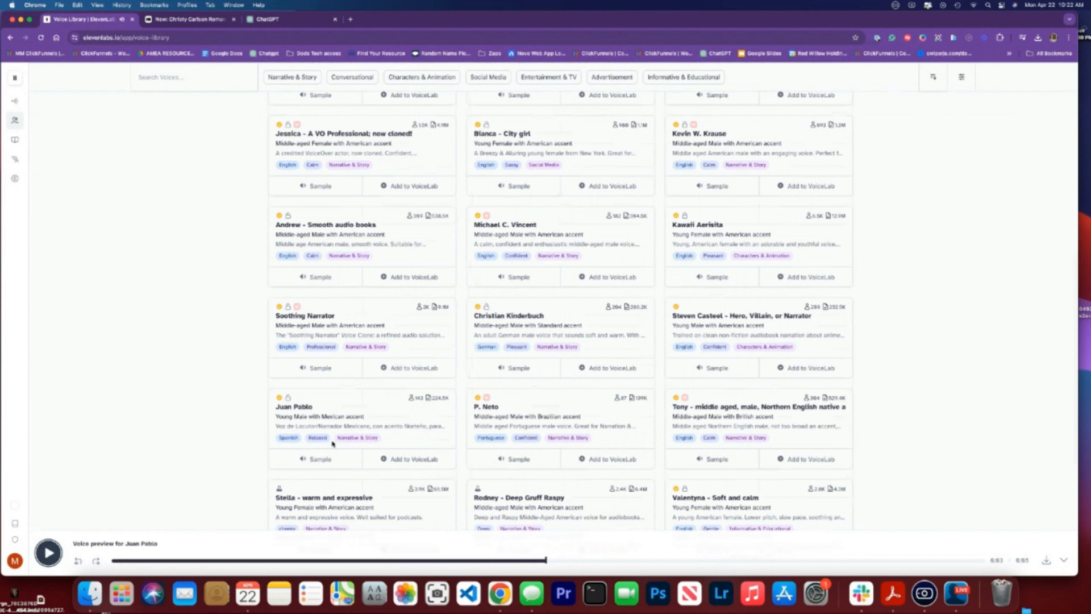
click(705, 461)
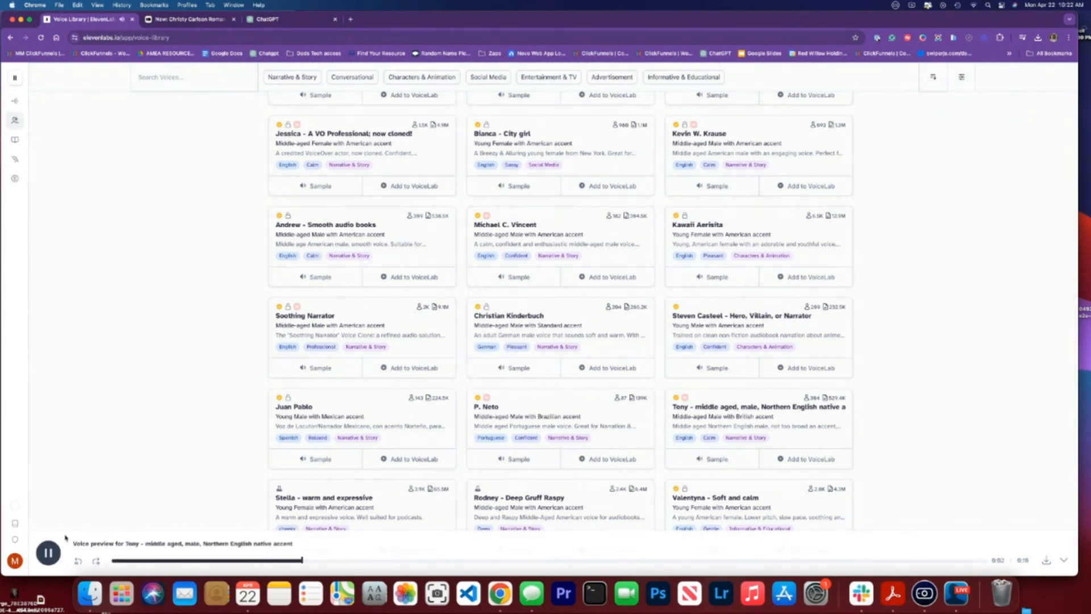
click(47, 552)
scroll(501, 434, down, 5)
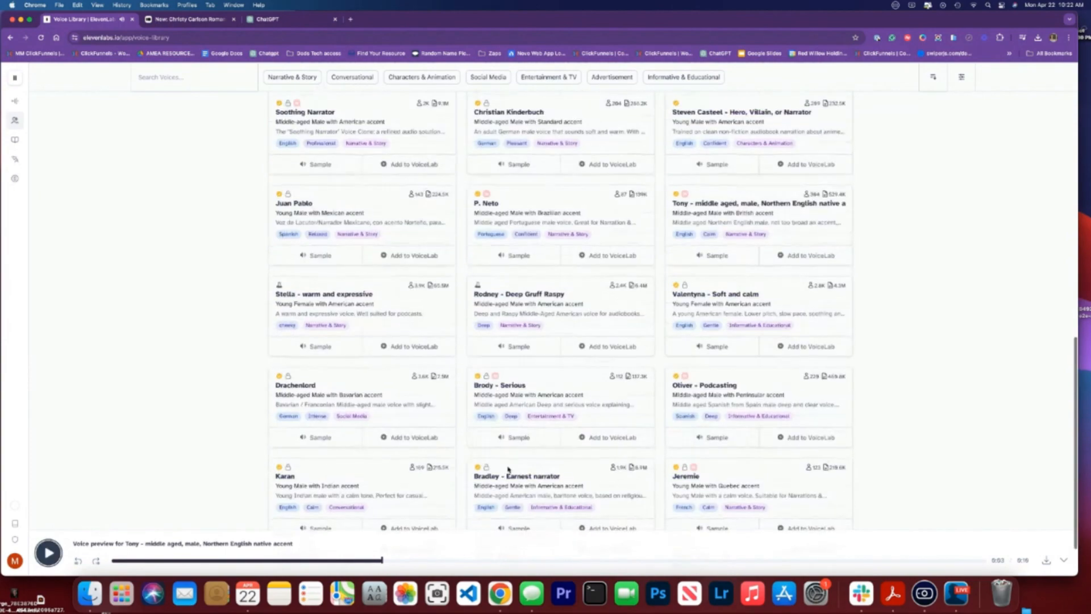
scroll(502, 434, down, 10)
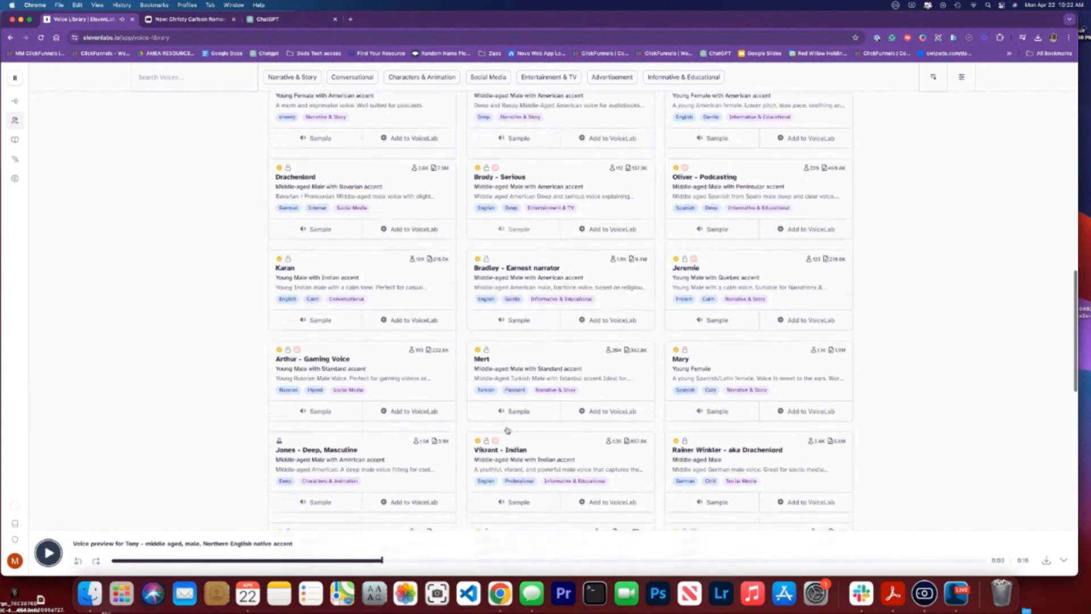
scroll(508, 430, down, 15)
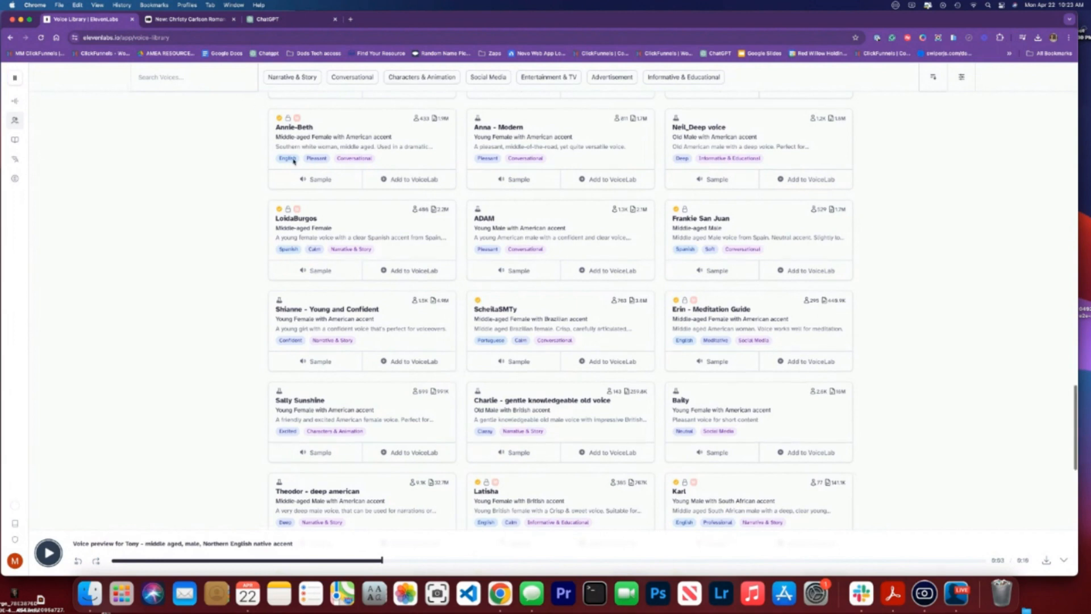
Step: View the Narrative & Story voices, try adding Conversational and Characters & Animation one at a time, and clear the category filters
scroll(292, 158, up, 15)
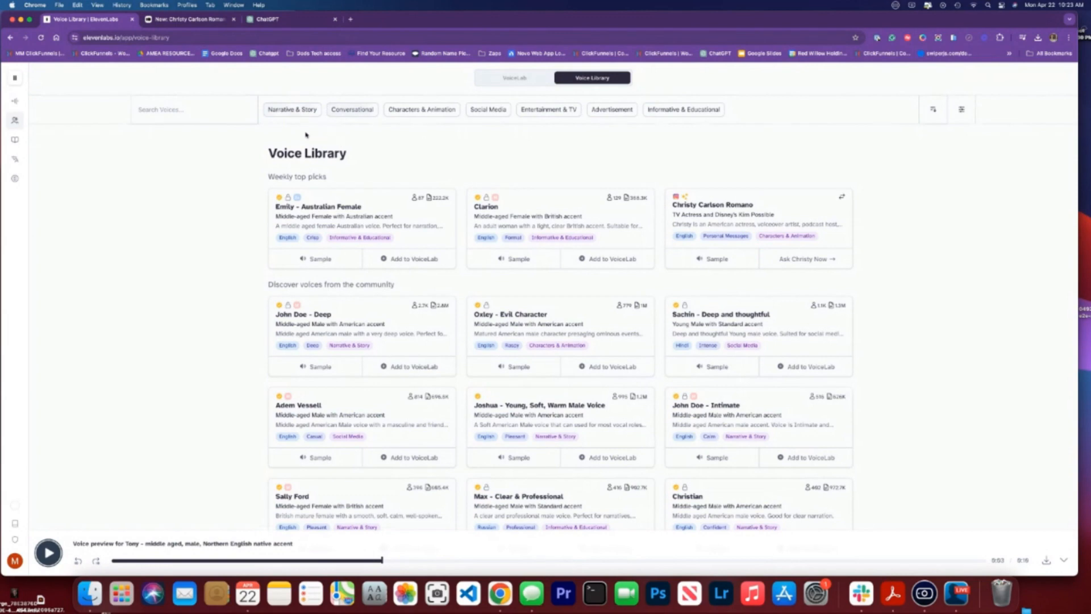
click(293, 110)
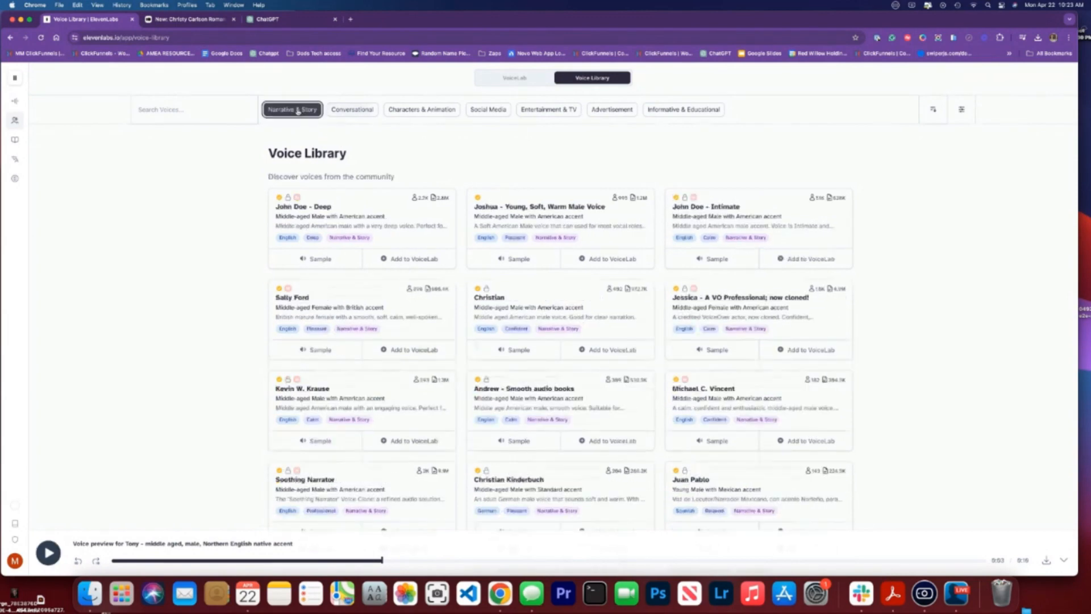
click(345, 111)
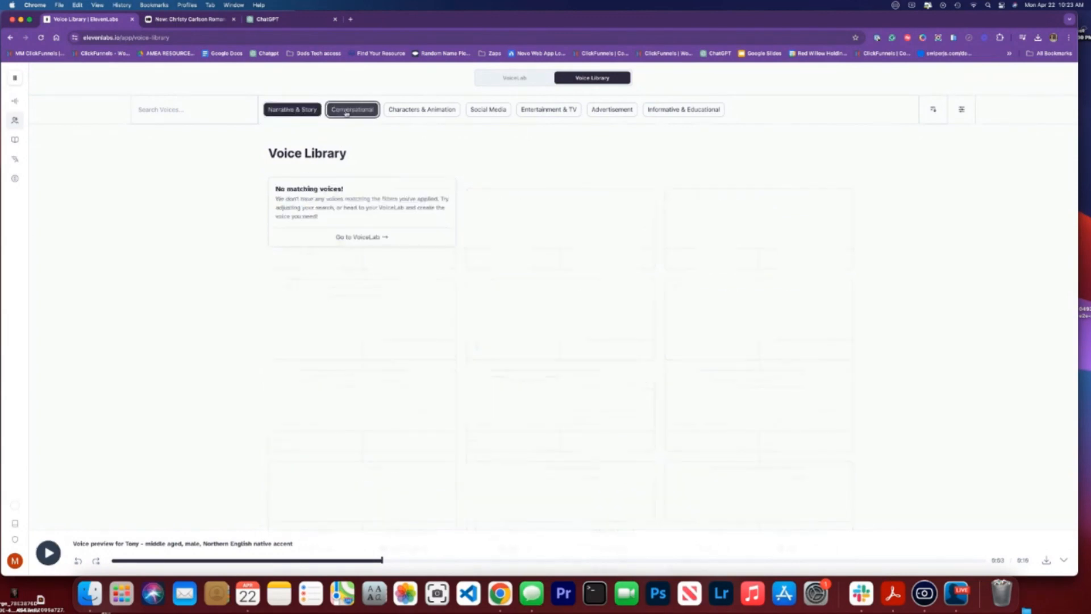
click(347, 110)
click(437, 110)
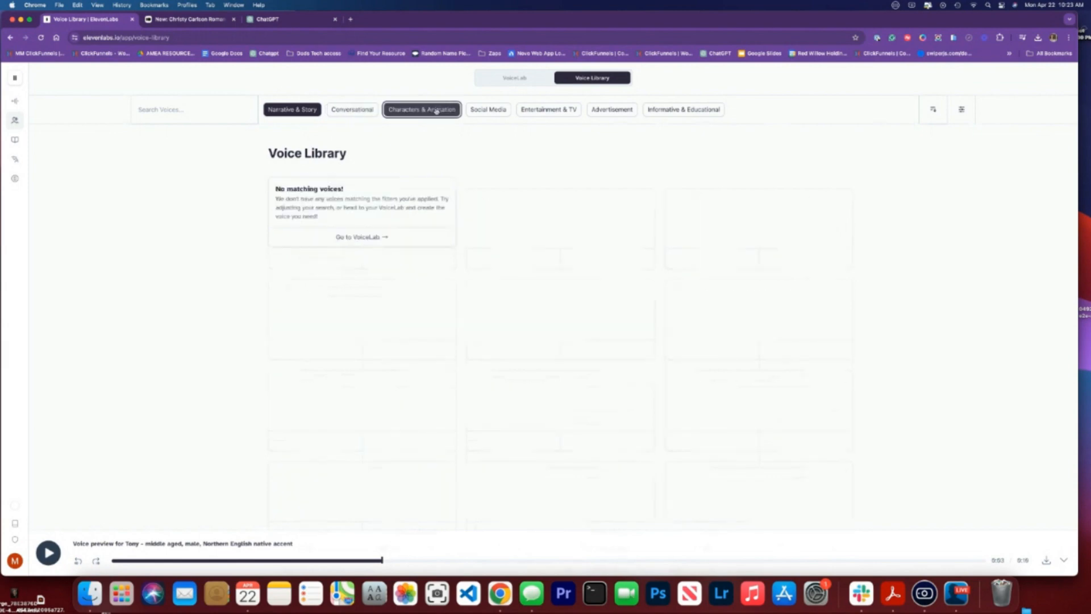
click(436, 110)
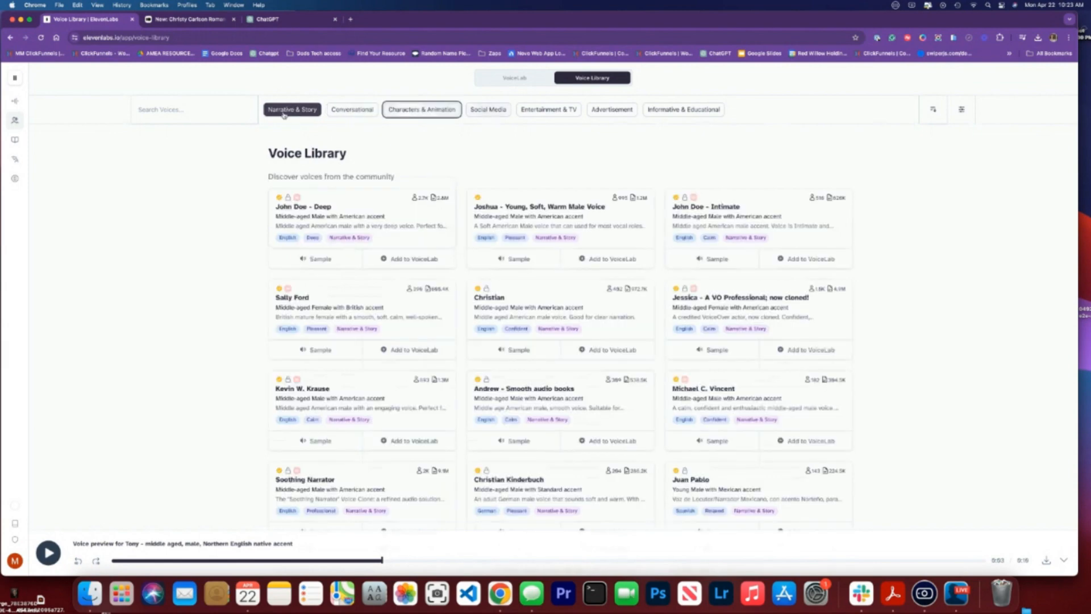
click(292, 110)
Step: Apply and clear the Conversational, Social Media, Advertisement and Informative & Educational filters one at a time to view their voices
click(350, 109)
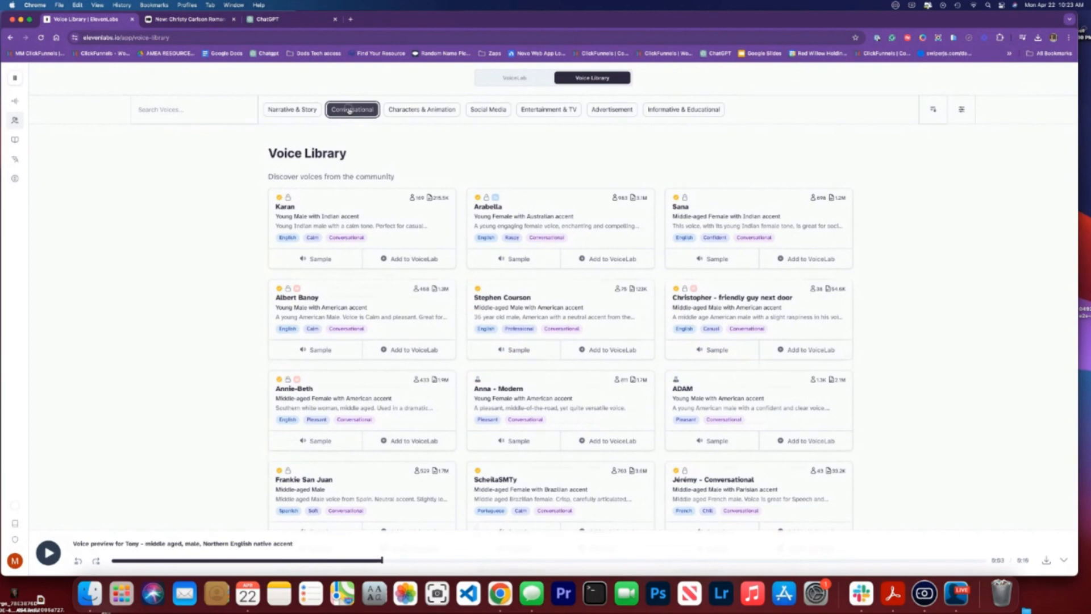
click(349, 110)
click(480, 110)
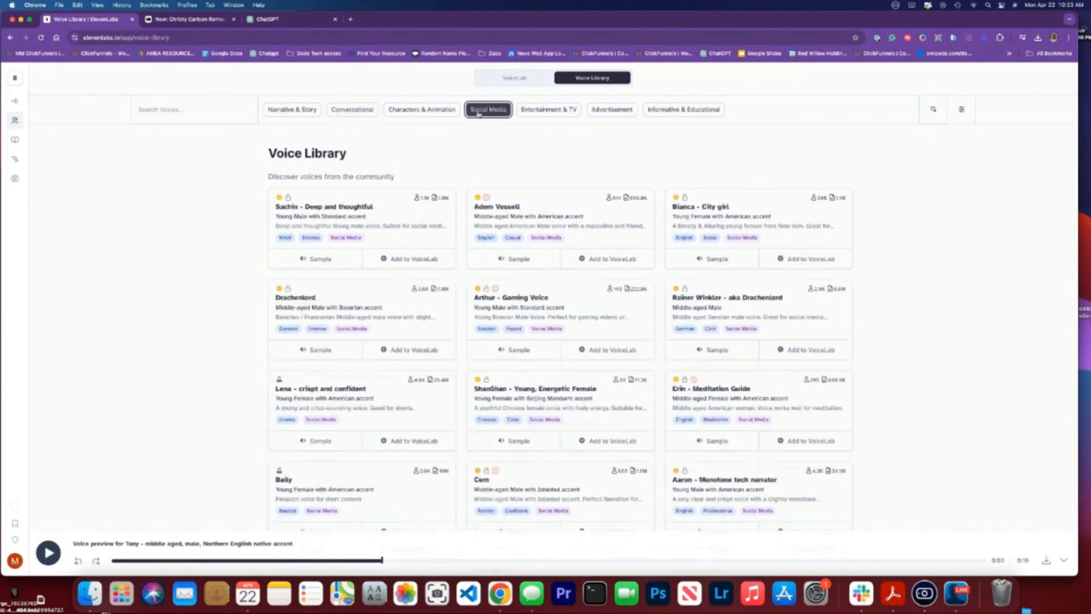
click(478, 112)
click(601, 112)
click(610, 112)
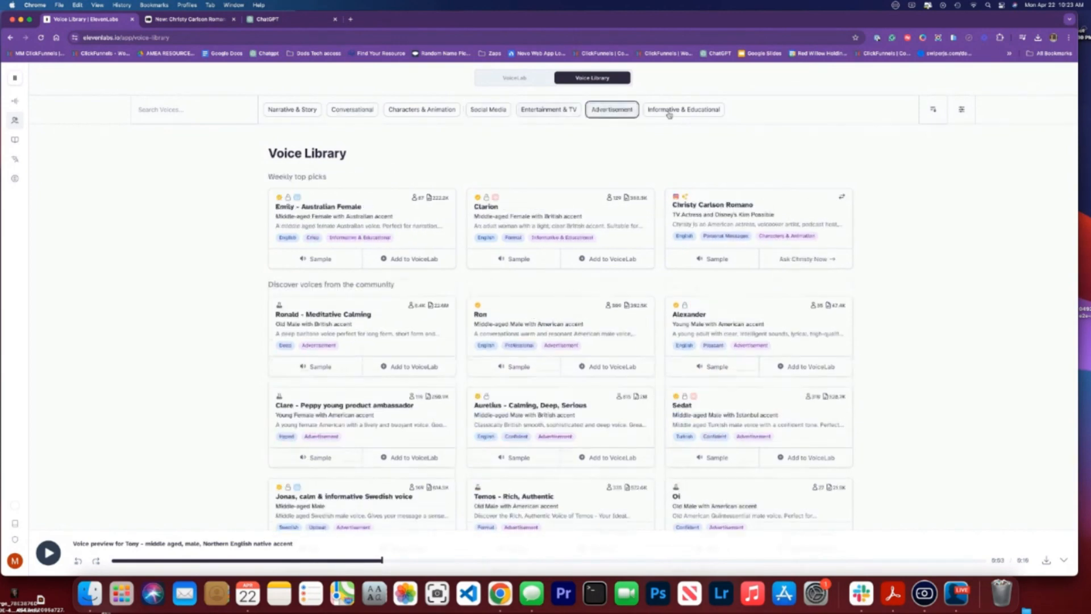
click(669, 110)
click(670, 112)
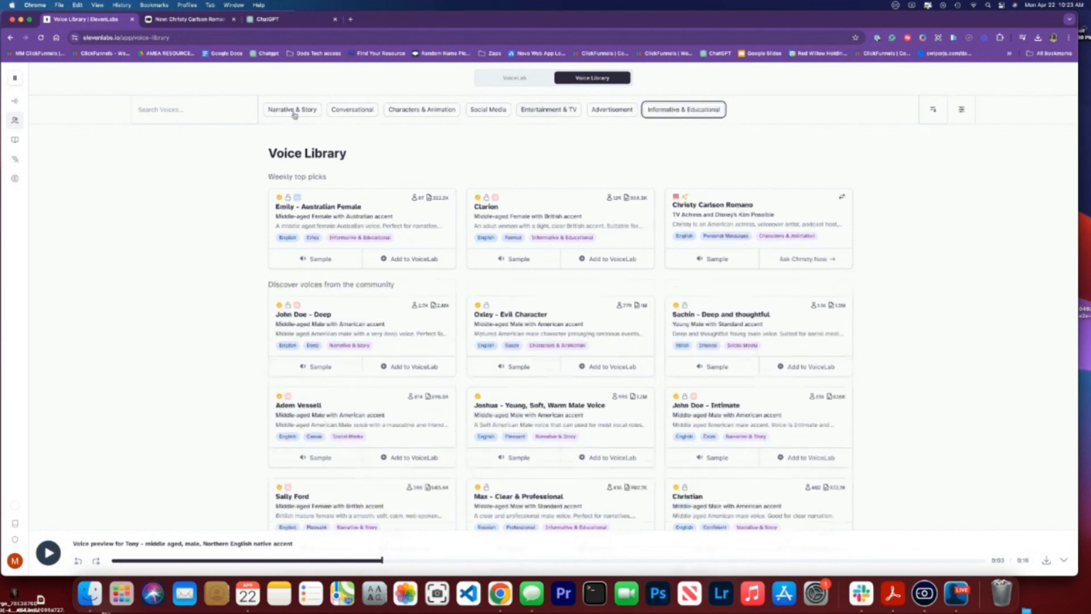
Step: Filter the library to Narrative & Story voices with the category Professional, gender Female and age Young
click(292, 110)
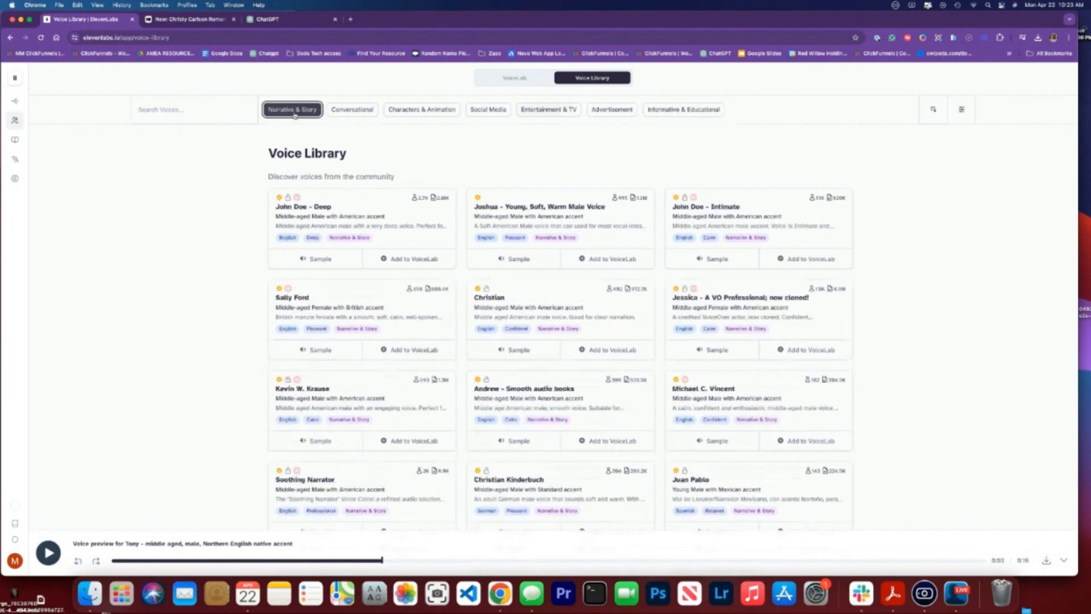
click(960, 111)
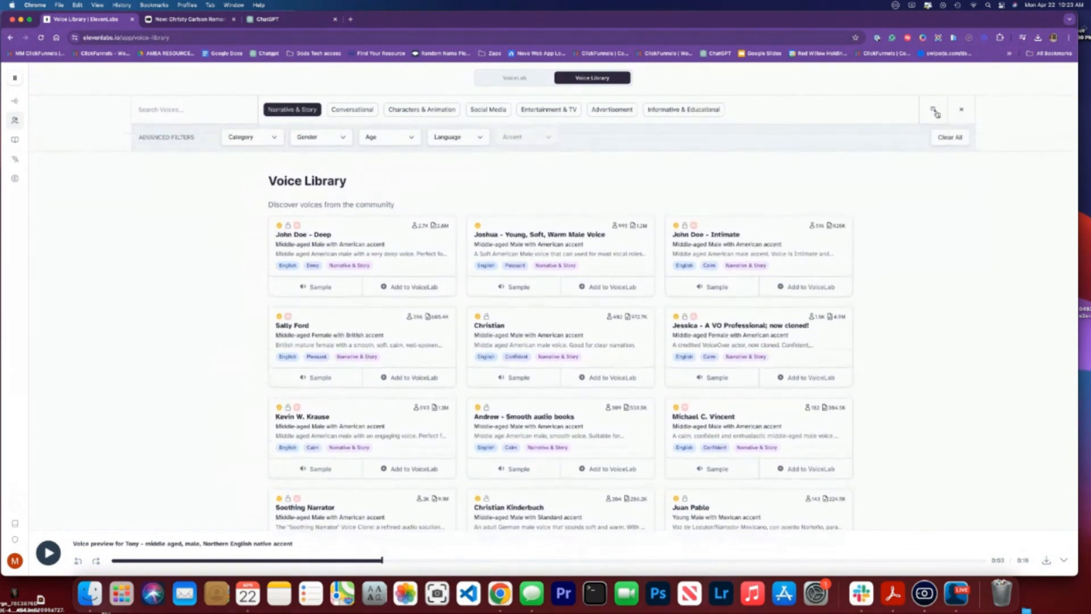
click(264, 139)
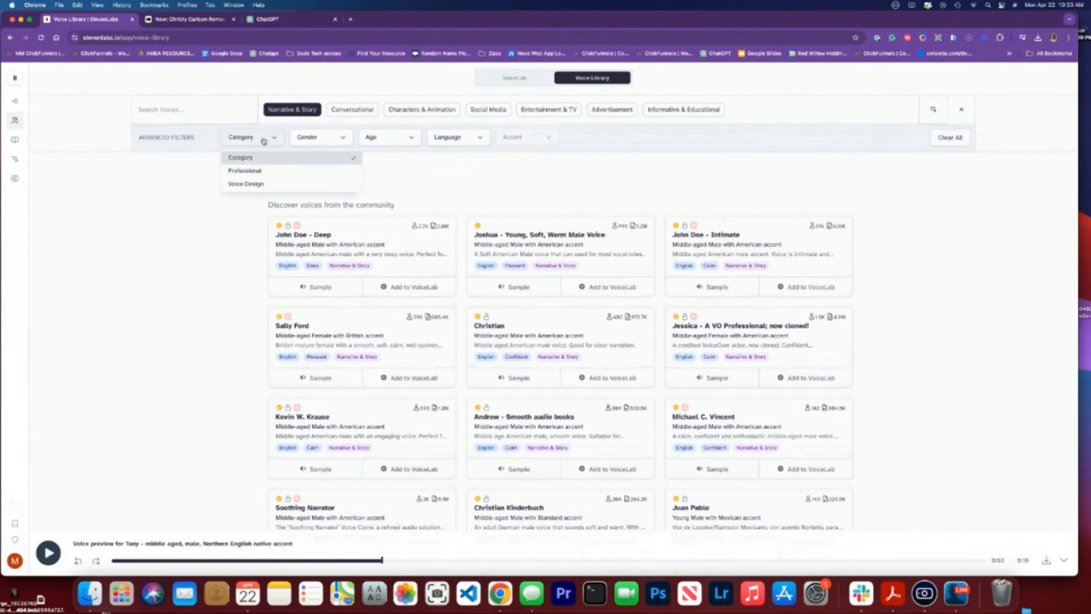
click(252, 172)
click(316, 142)
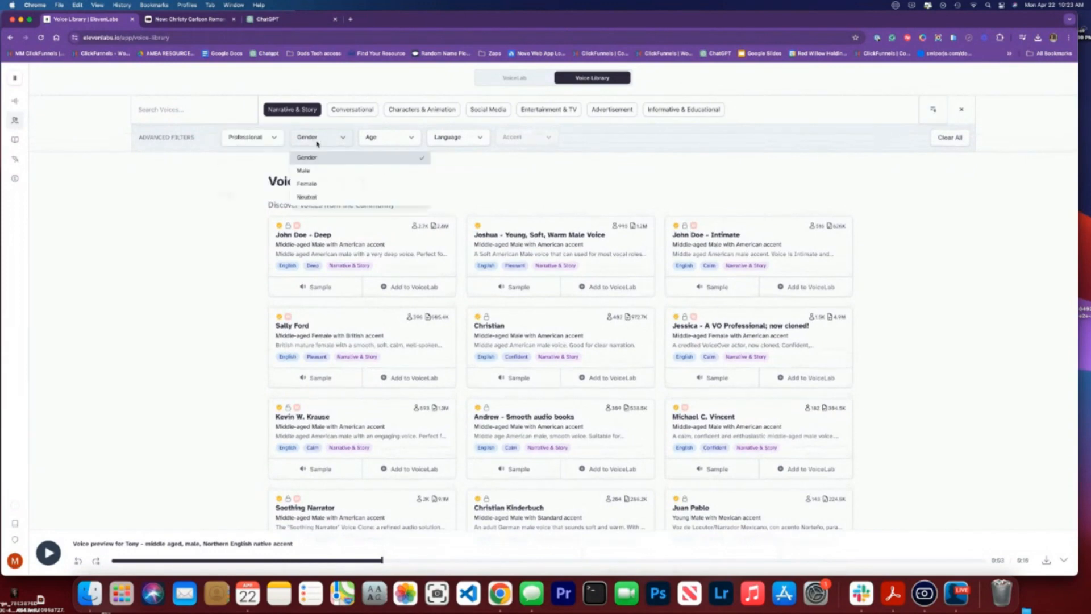
click(307, 184)
click(379, 140)
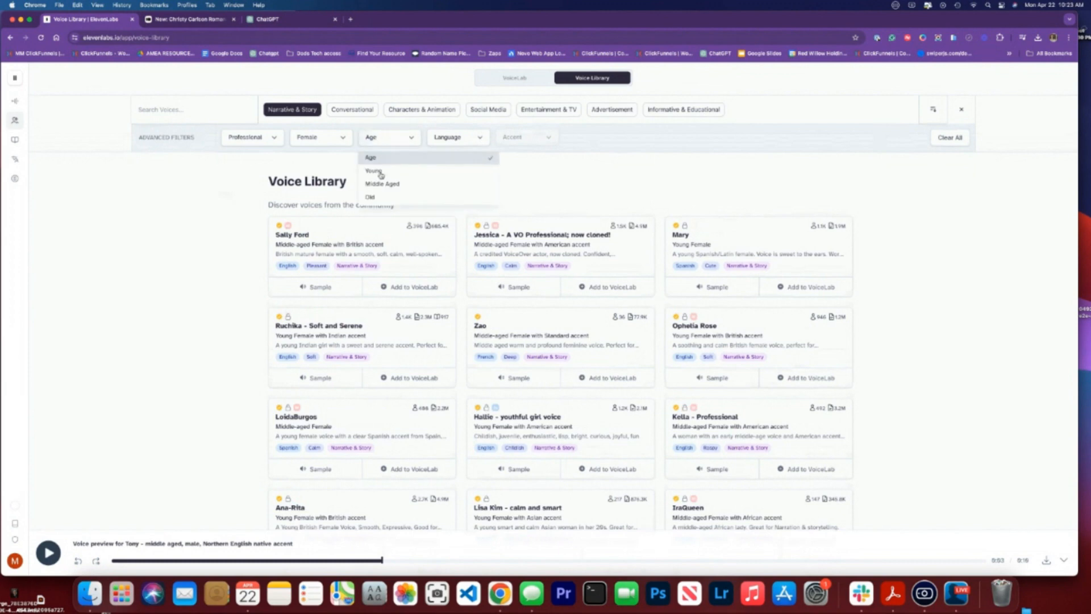
click(381, 171)
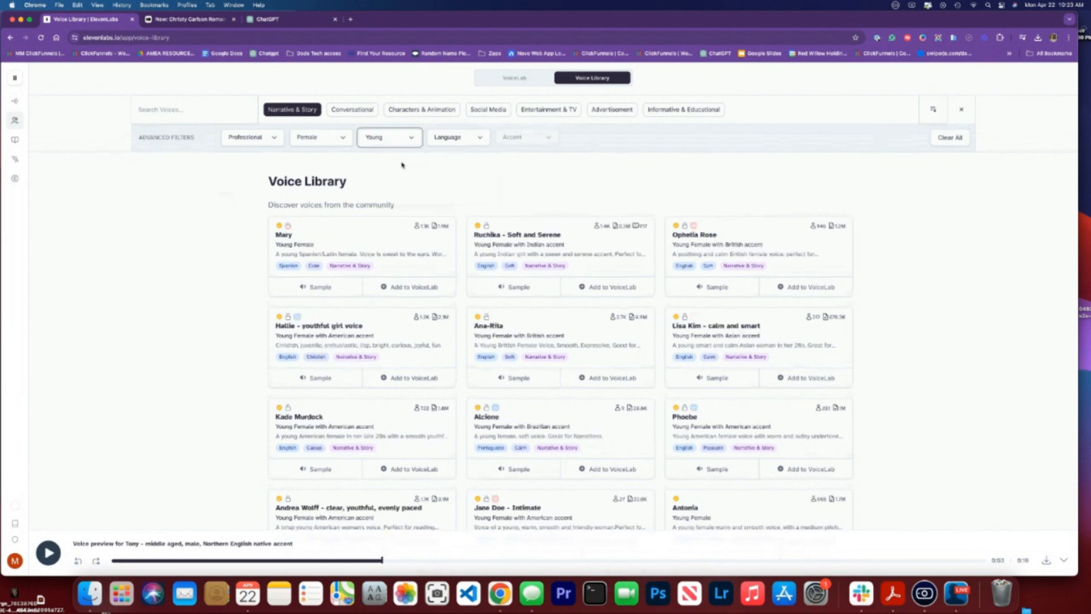
Step: Set the language filter to English and the accent filter to Boston
click(446, 137)
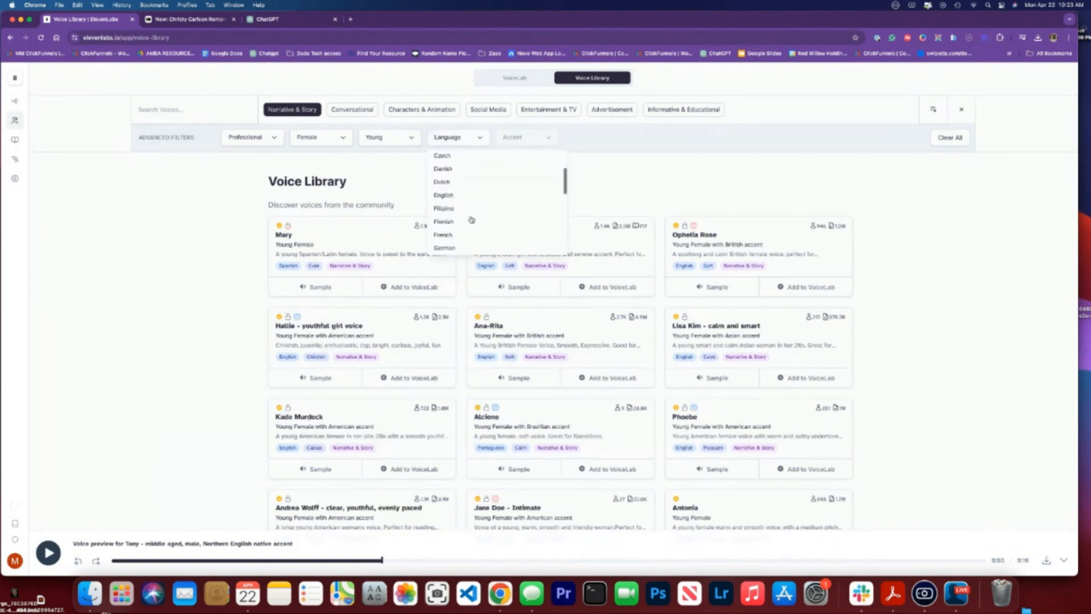
scroll(472, 220, down, 5)
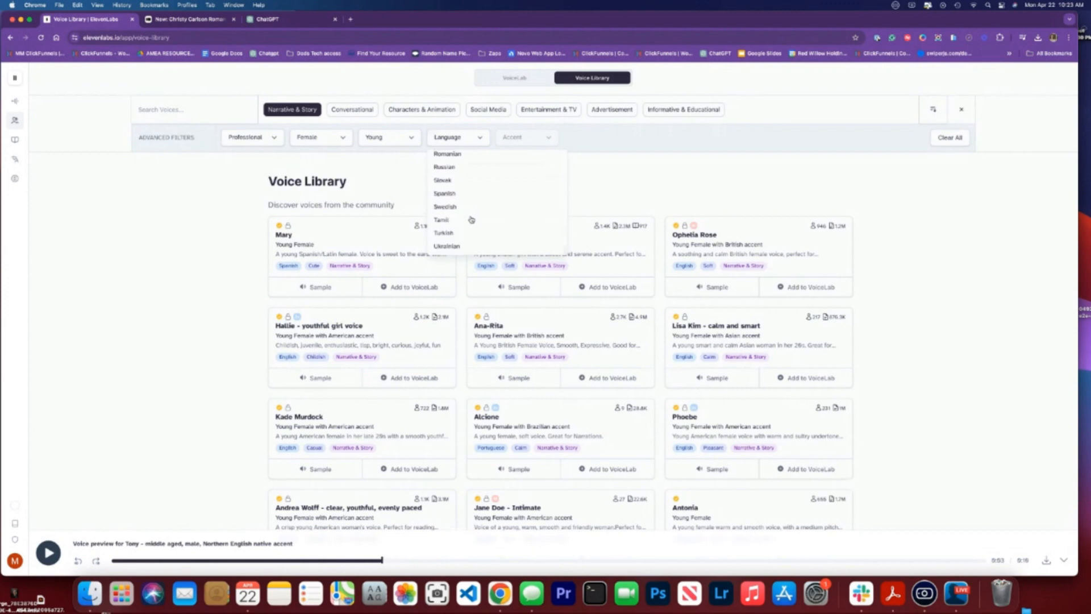
scroll(471, 220, up, 5)
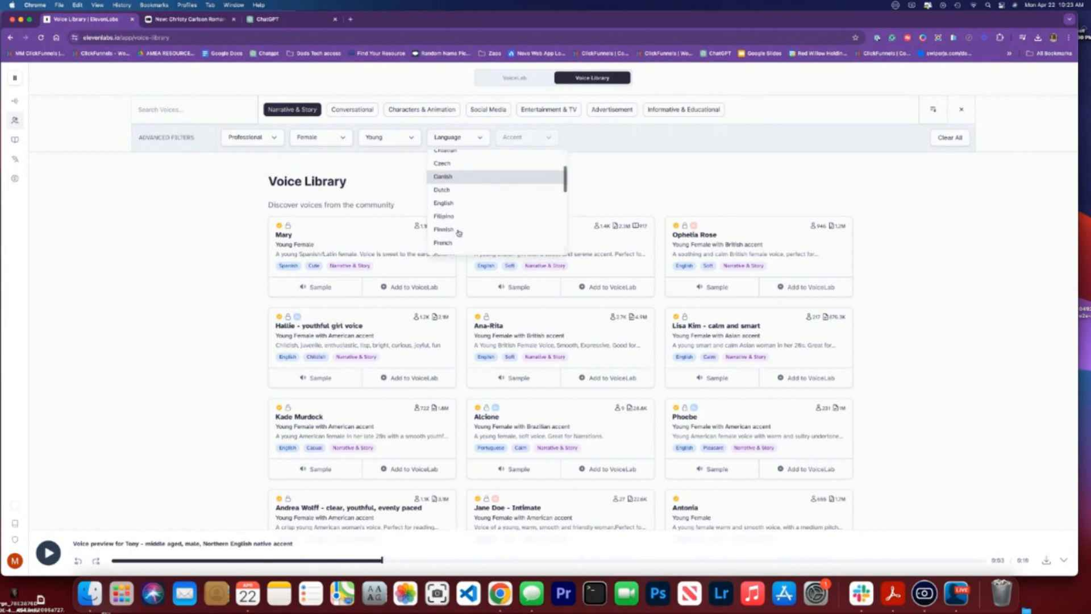
click(444, 203)
click(526, 138)
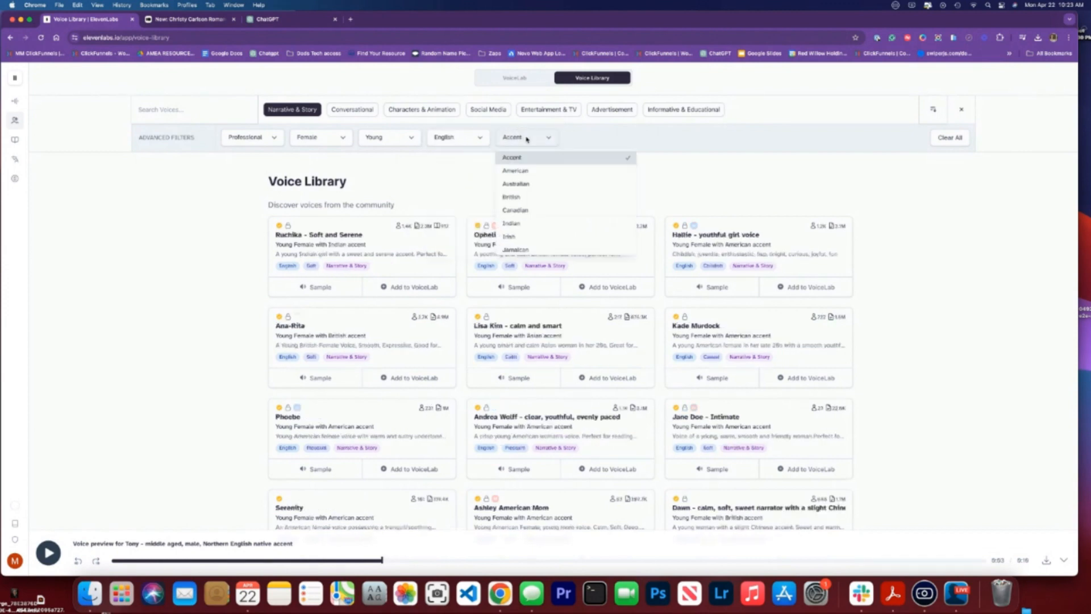
scroll(530, 211, down, 3)
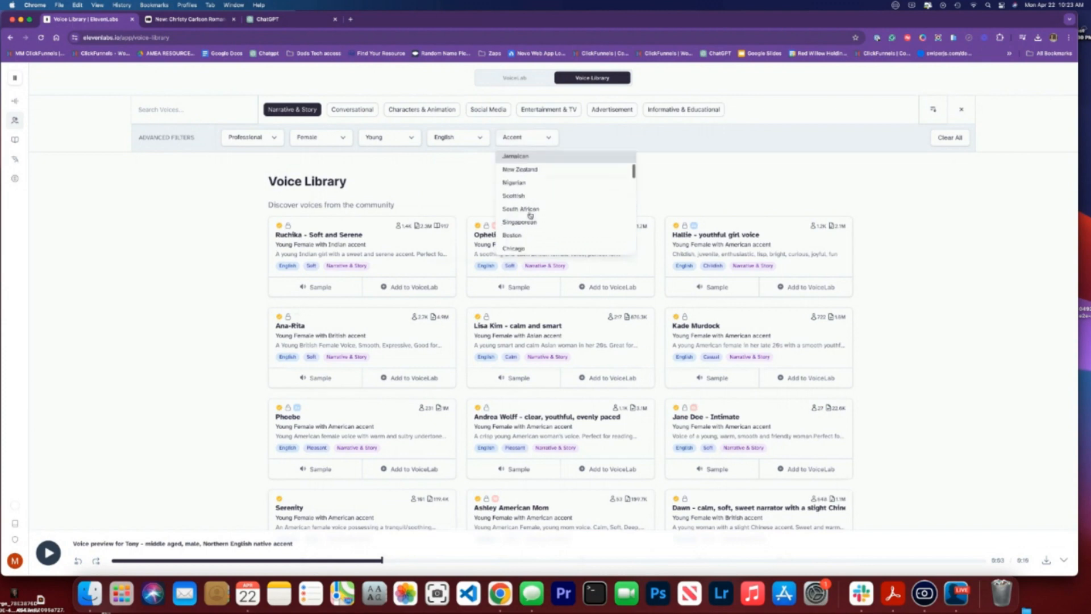
scroll(530, 214, down, 3)
scroll(530, 215, up, 2)
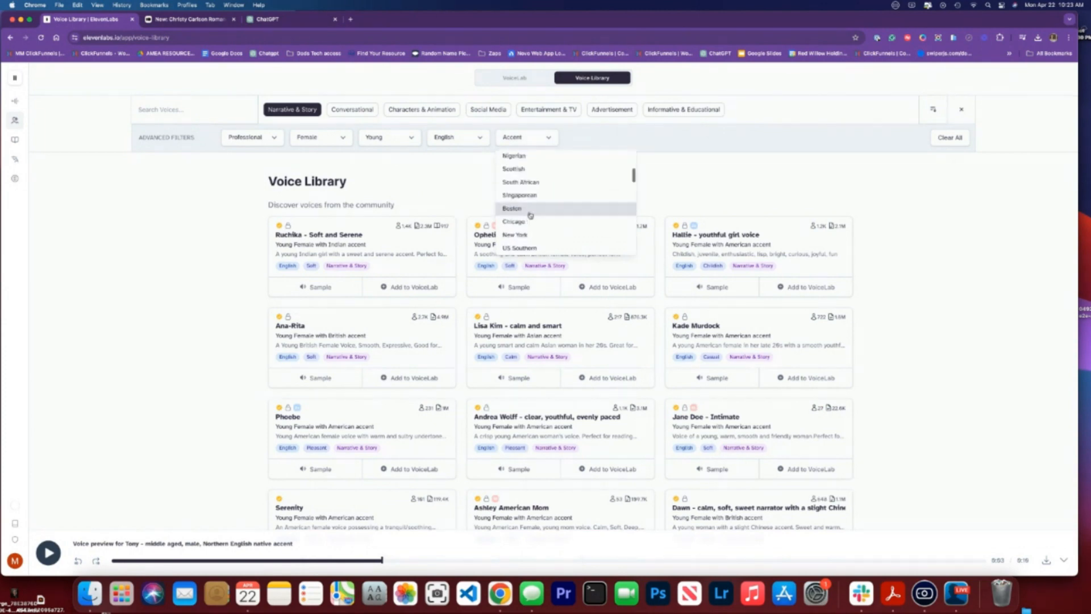
click(527, 212)
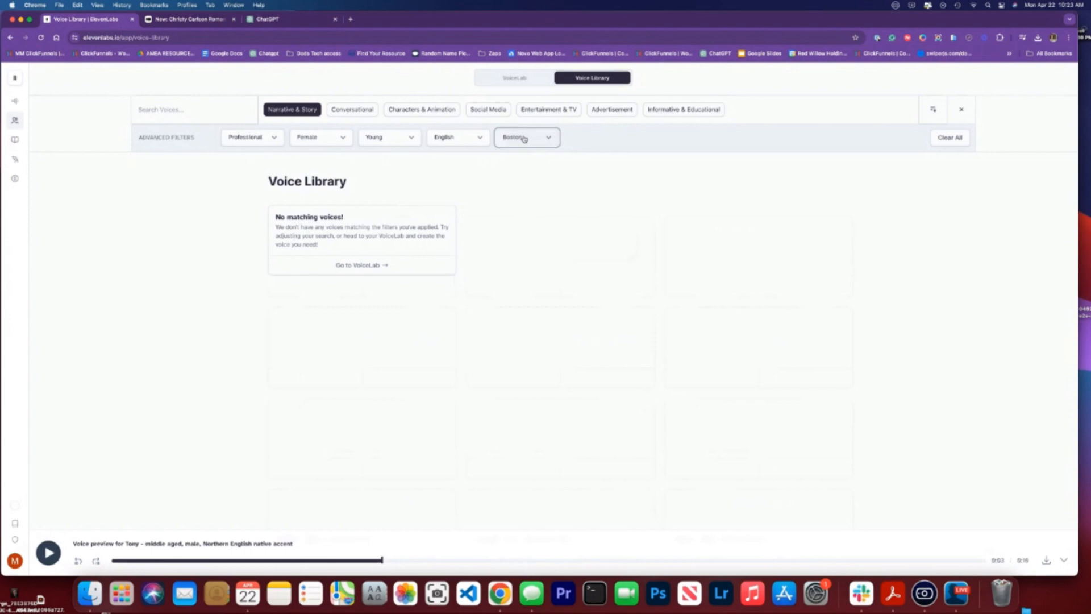
Step: Reset the category, age and gender filters to unfiltered, keeping the English language and Boston accent
click(252, 137)
click(255, 161)
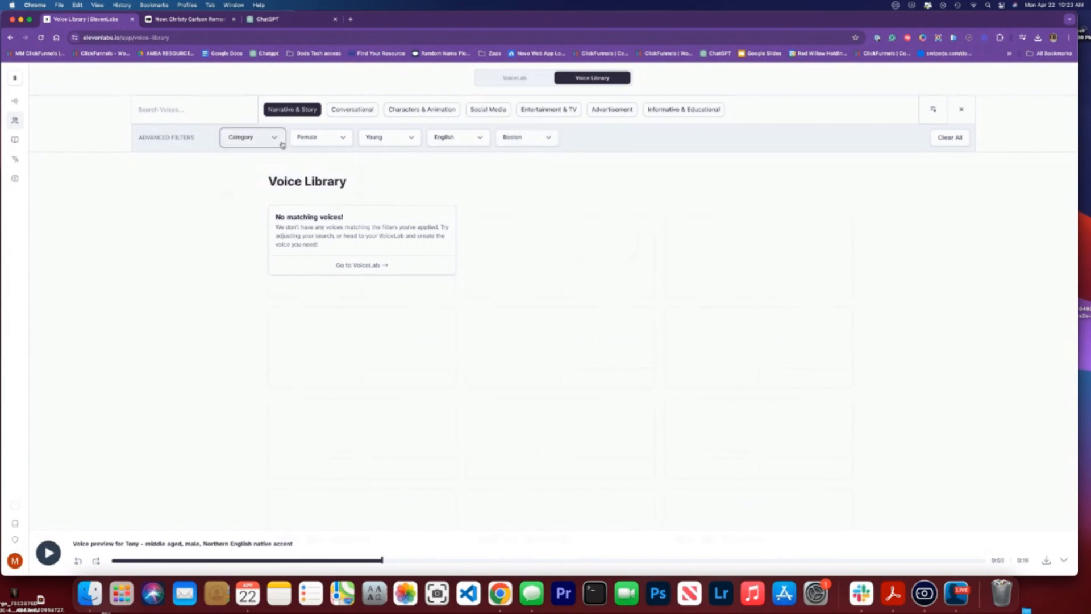
click(333, 138)
click(400, 142)
click(398, 140)
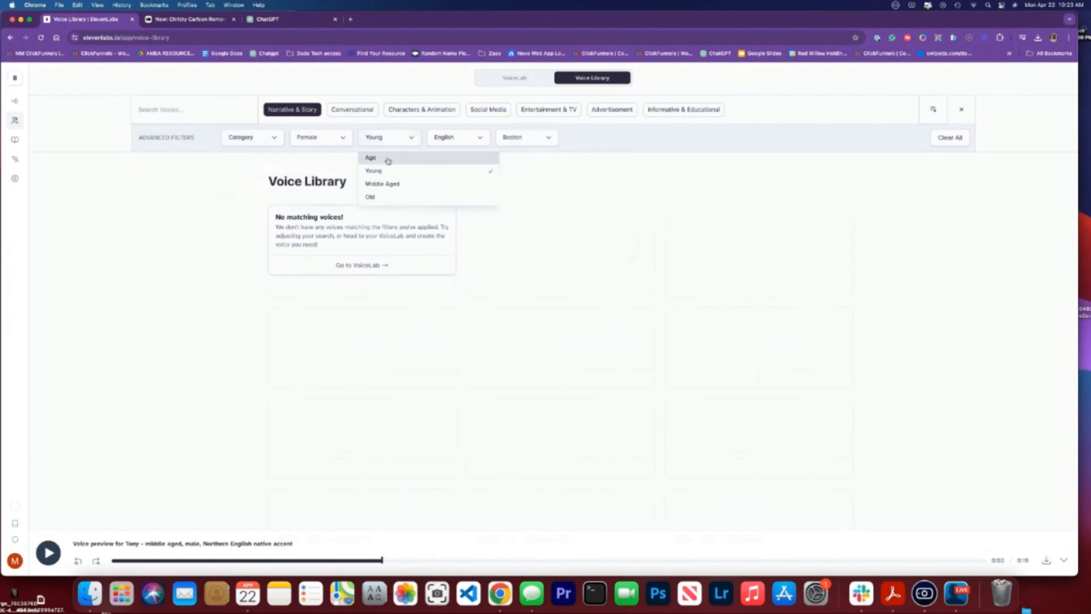
click(389, 160)
click(514, 138)
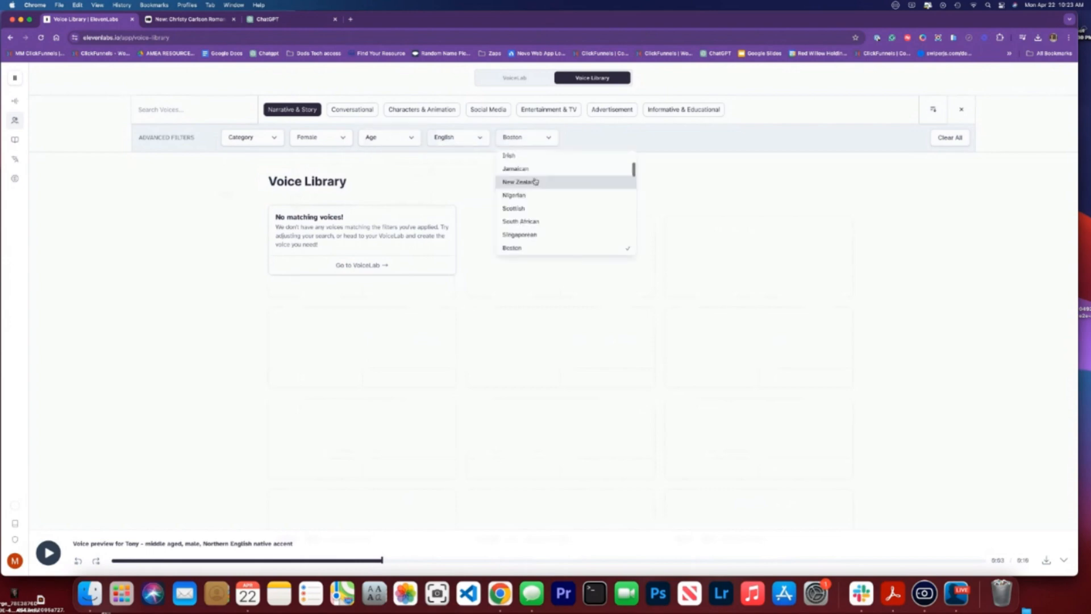
scroll(525, 190, down, 3)
scroll(525, 190, up, 2)
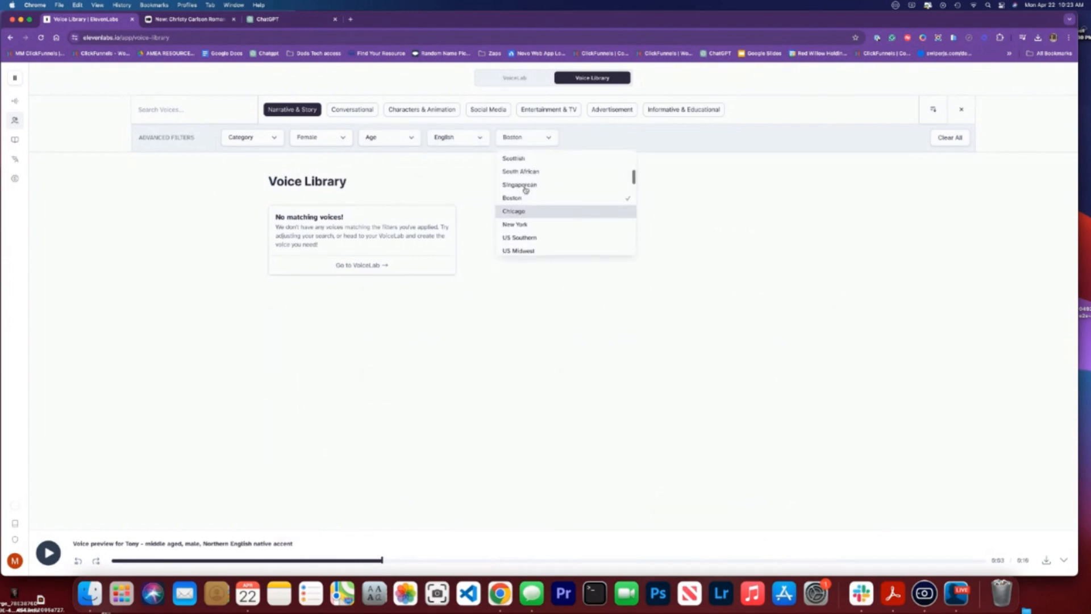
click(322, 138)
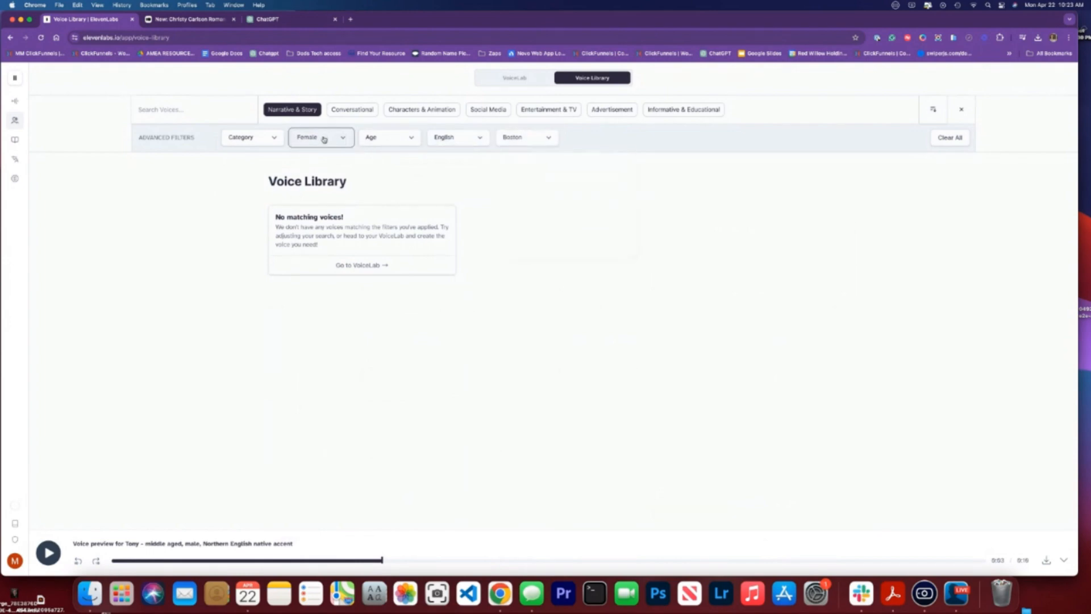
click(321, 138)
click(320, 158)
Step: Set the accent filter to New York and add all remaining use-case filters, from Conversational through Informative & Educational, to Narrative & Story
click(533, 143)
scroll(526, 219, down, 3)
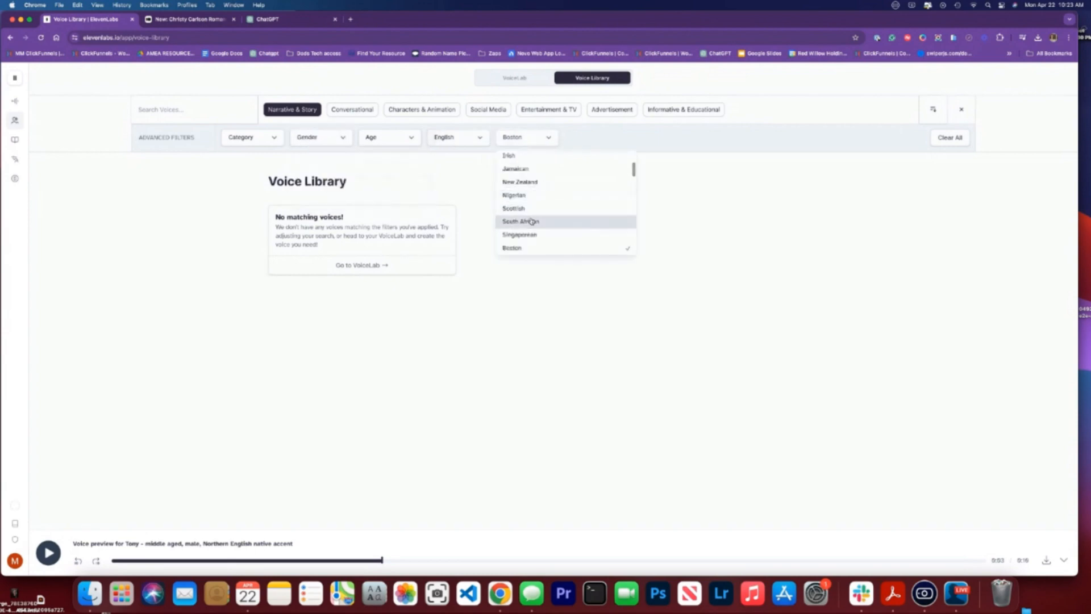
click(520, 203)
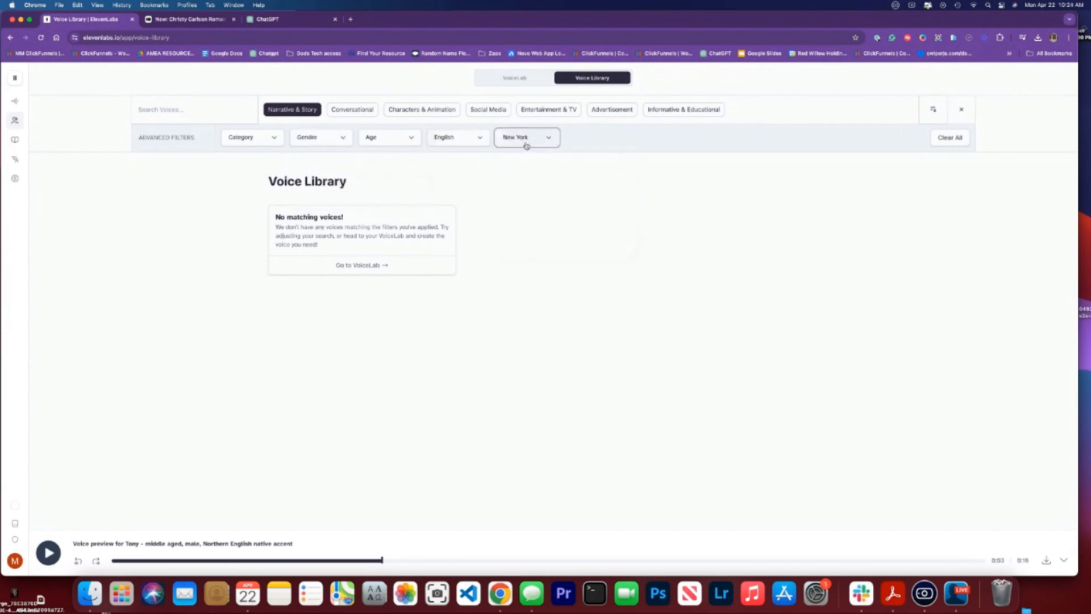
click(523, 143)
click(353, 110)
click(421, 109)
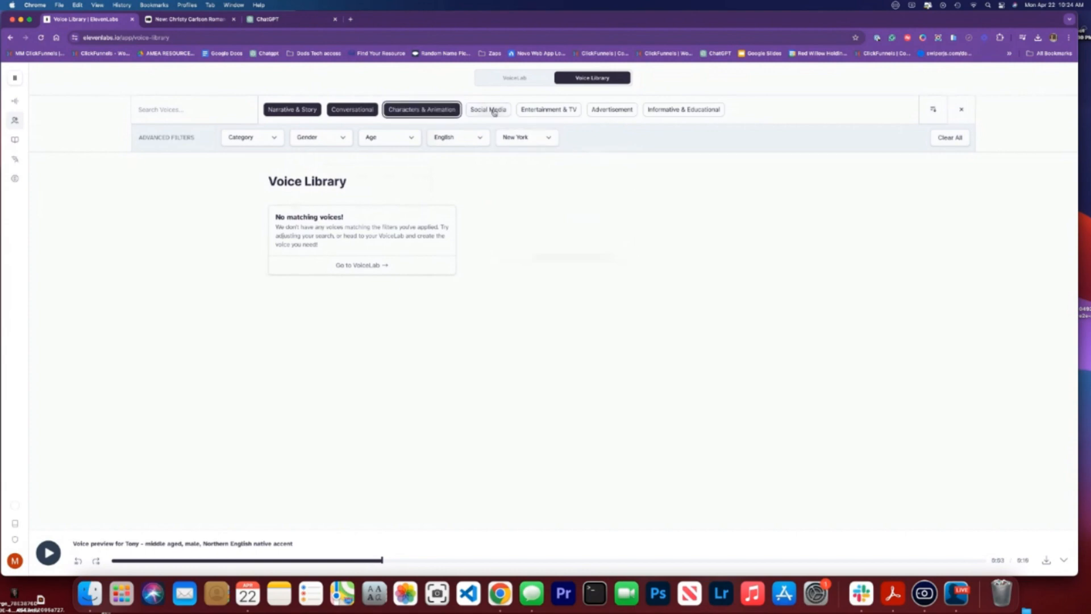
click(488, 109)
click(548, 109)
click(612, 109)
click(649, 110)
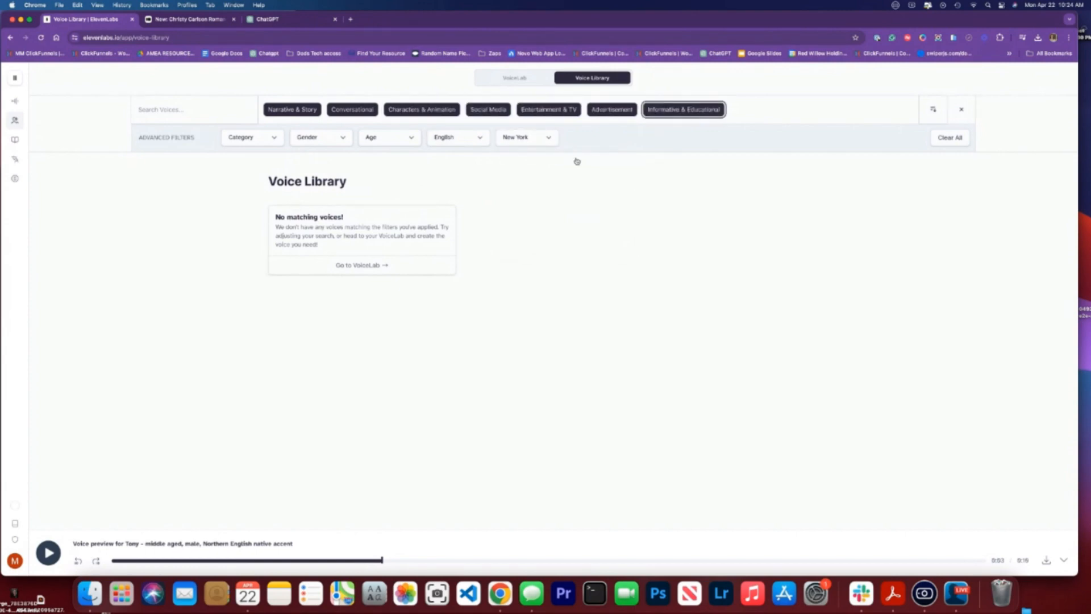
Step: With all use-case filters active, check the US Southern, US Northeast and Australian accents one at a time
click(526, 137)
scroll(540, 227, down, 2)
click(531, 203)
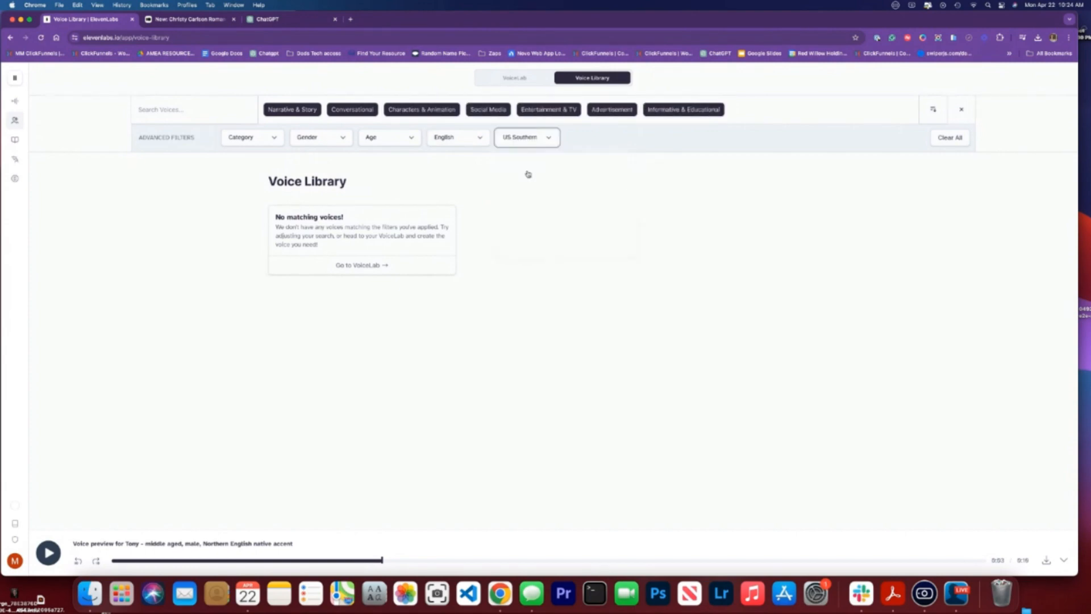
click(532, 139)
scroll(538, 221, down, 3)
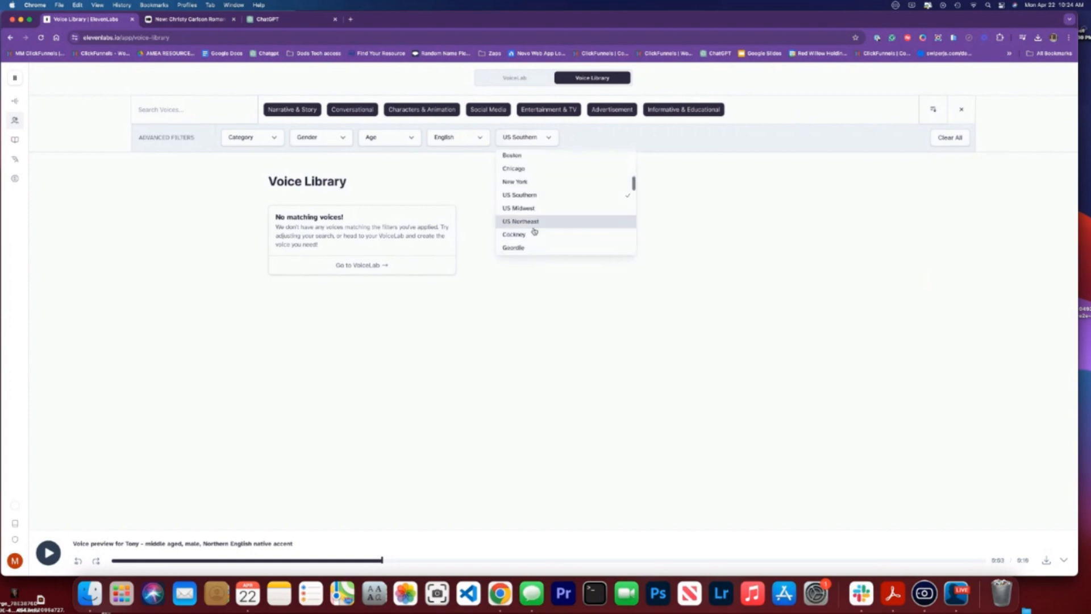
click(535, 230)
click(545, 139)
scroll(556, 223, down, 10)
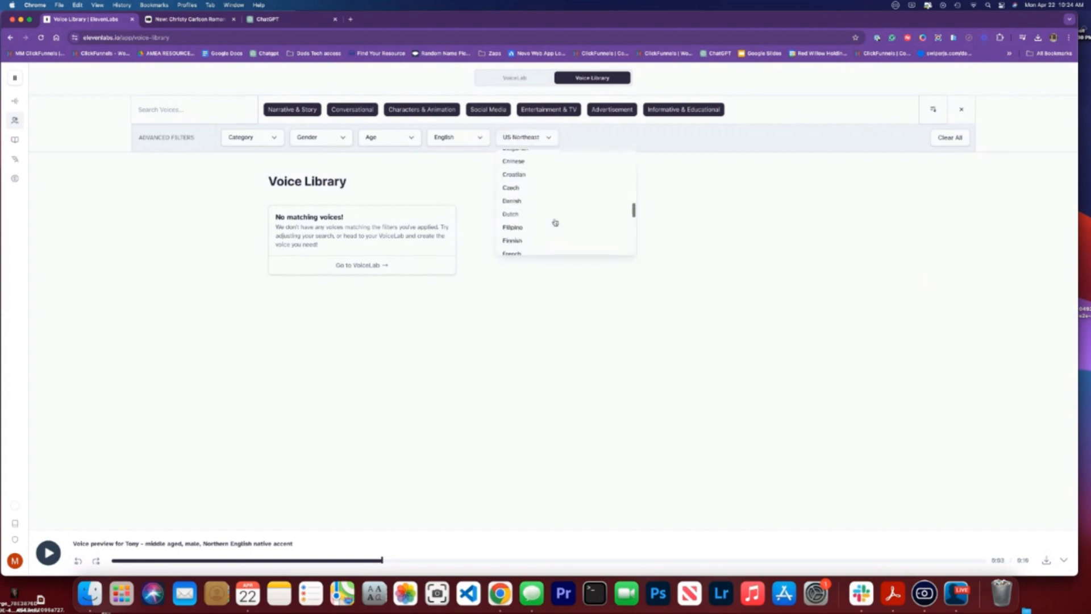
scroll(535, 195, up, 10)
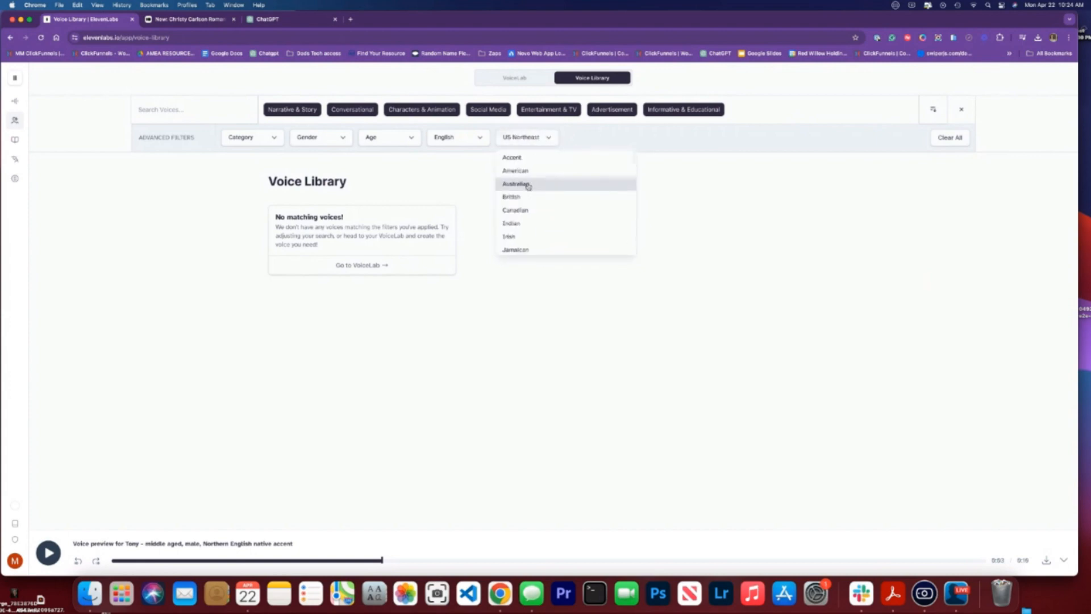
click(527, 185)
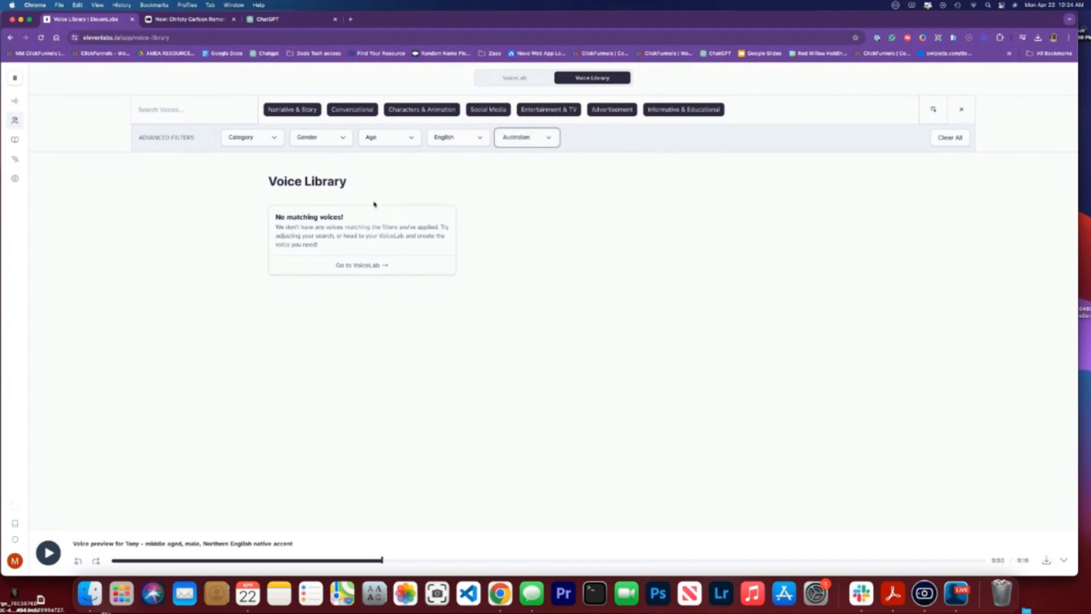
Step: Remove all seven use-case filters, from Narrative & Story through Informative & Educational
click(296, 111)
click(369, 111)
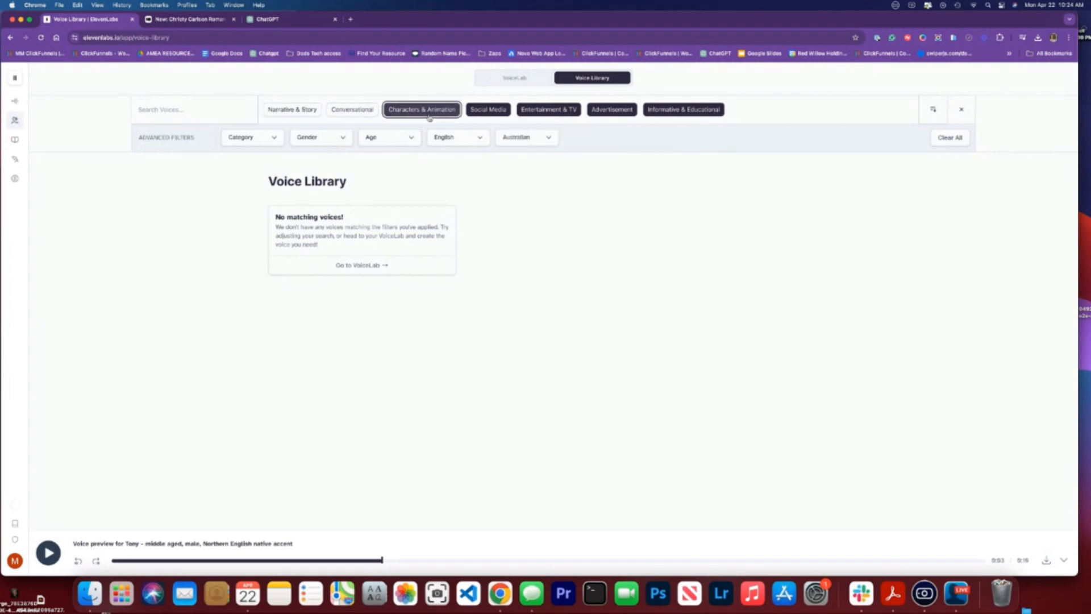
click(421, 109)
click(488, 109)
click(548, 109)
click(612, 109)
click(684, 109)
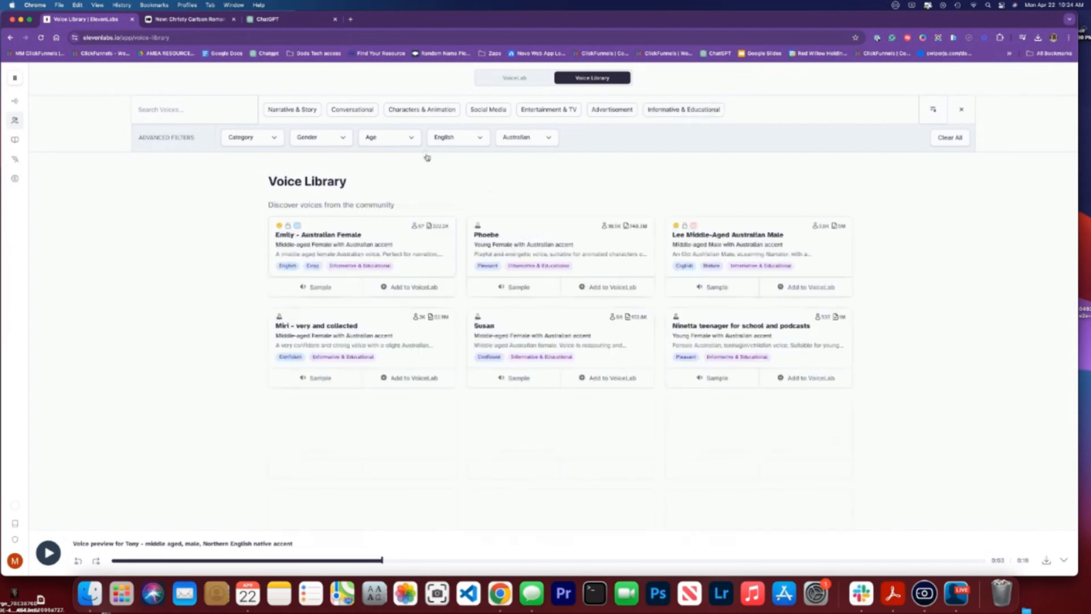
Step: Browse the accent options and view the US Northeast, US Midwest and US Southern voices one accent at a time
click(514, 137)
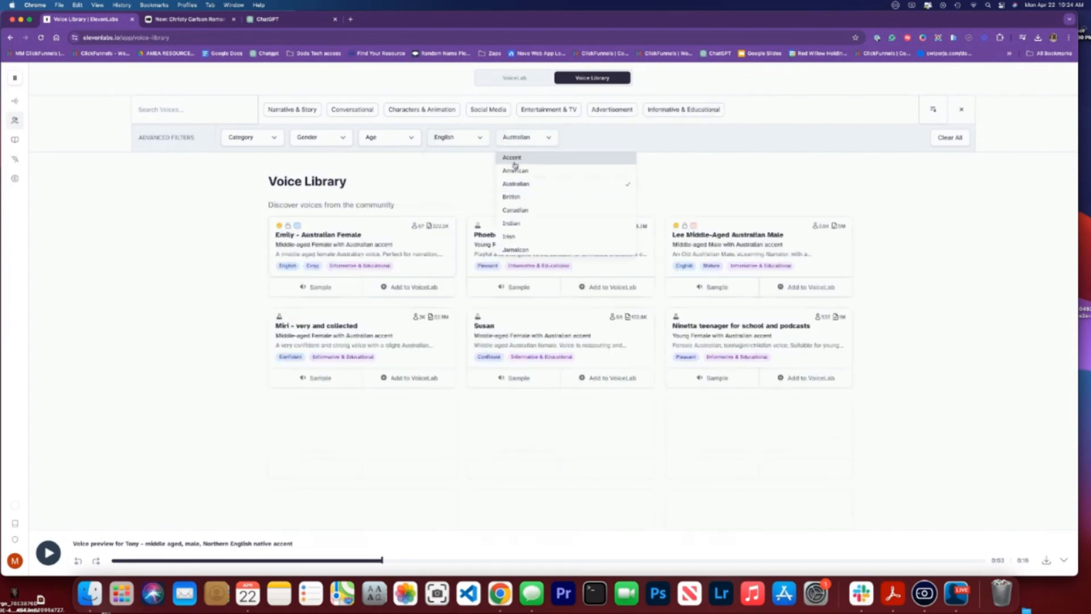
scroll(524, 215, down, 10)
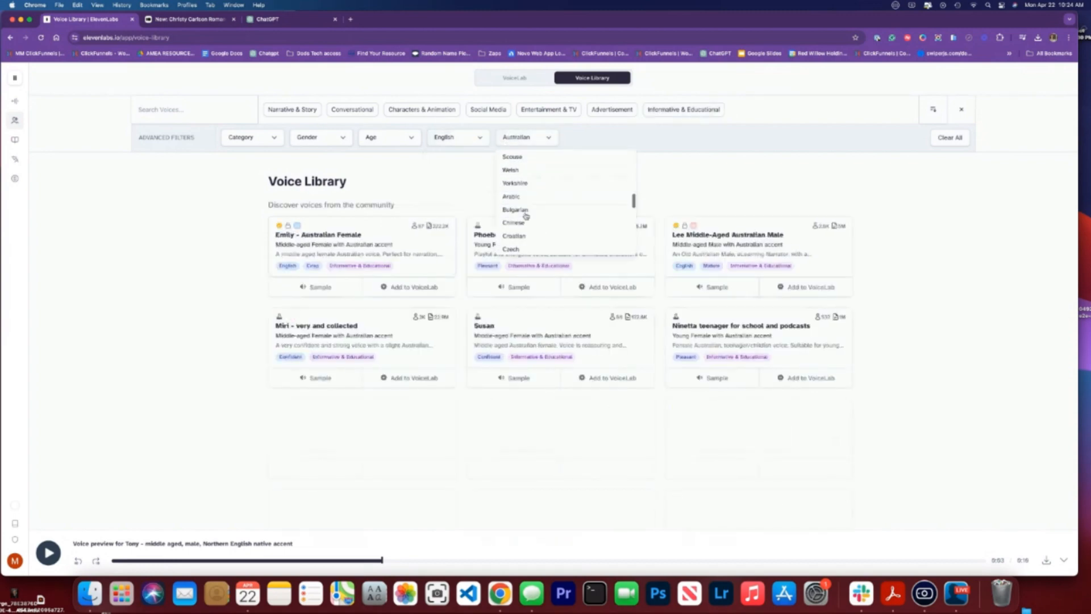
scroll(526, 216, up, 5)
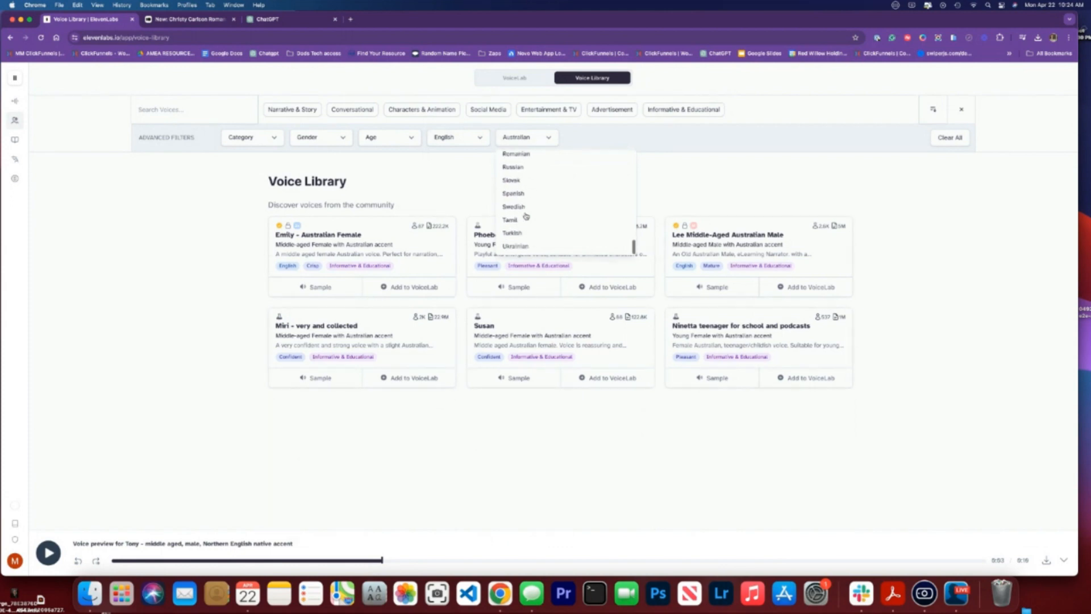
scroll(527, 205, up, 1)
click(528, 175)
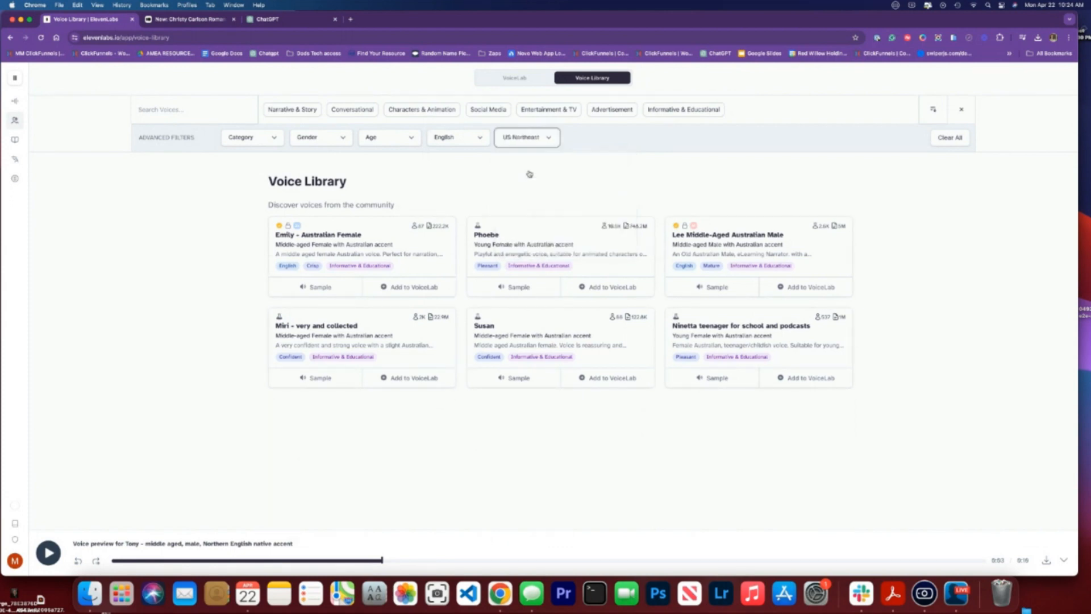
click(529, 137)
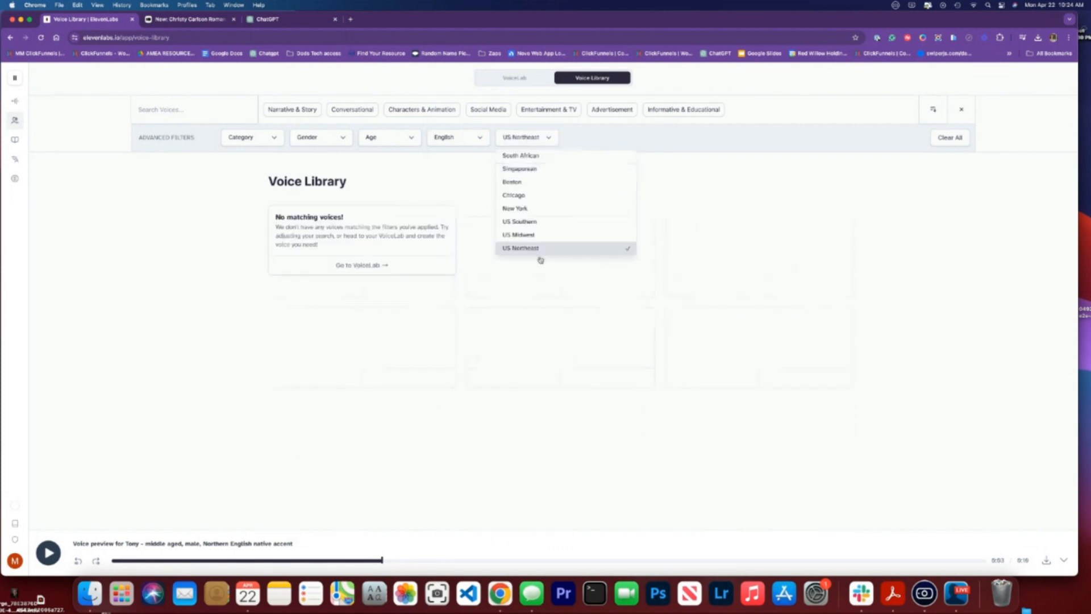
click(539, 235)
click(536, 138)
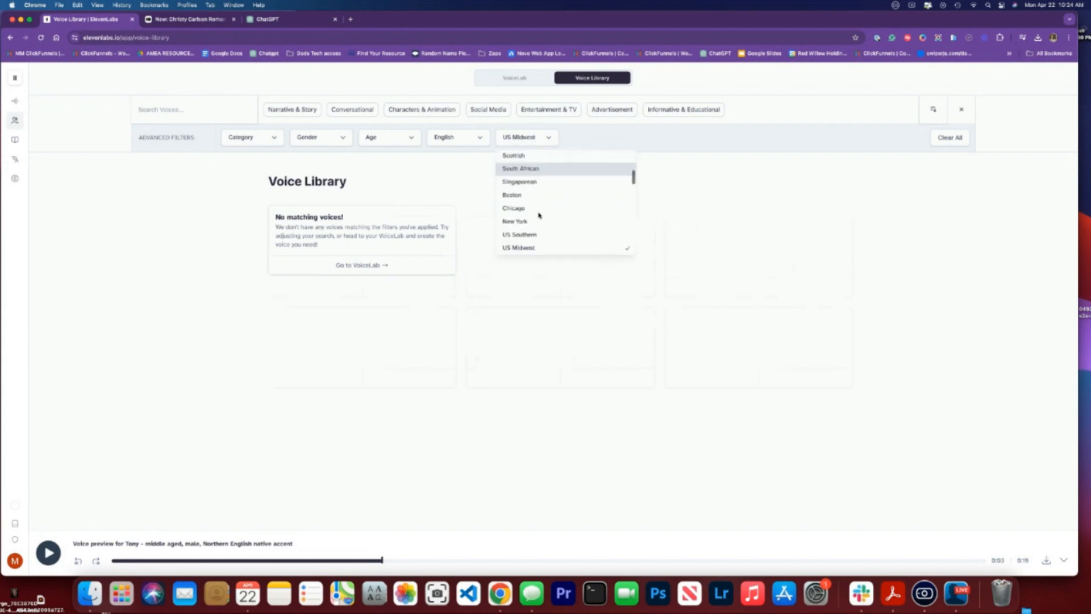
click(537, 234)
Step: Filter the library to the New York accent, play the matching voice's sample and pause it
click(533, 143)
click(537, 234)
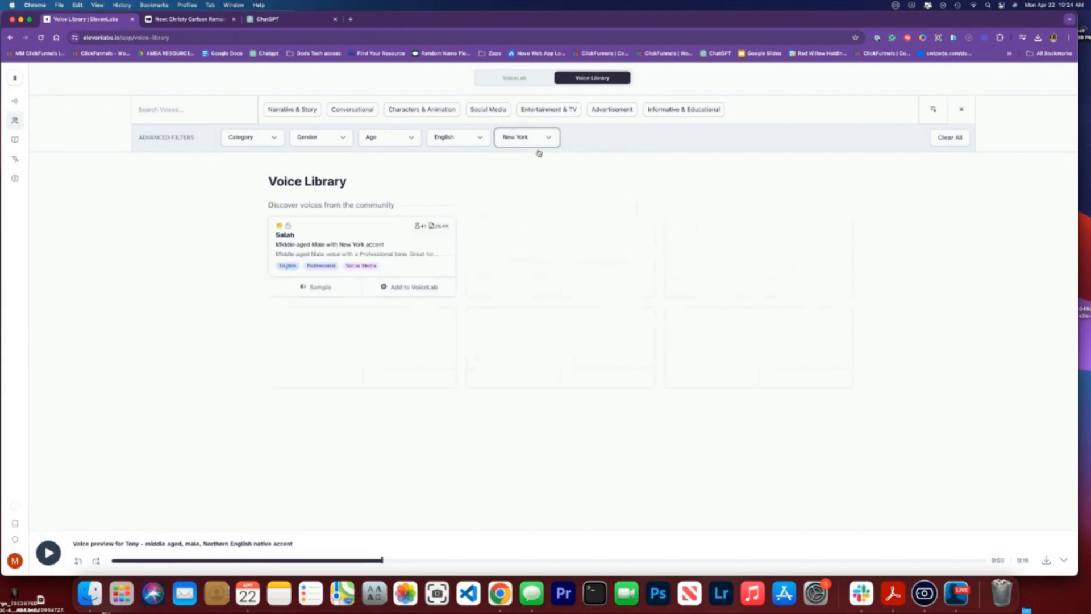
click(325, 288)
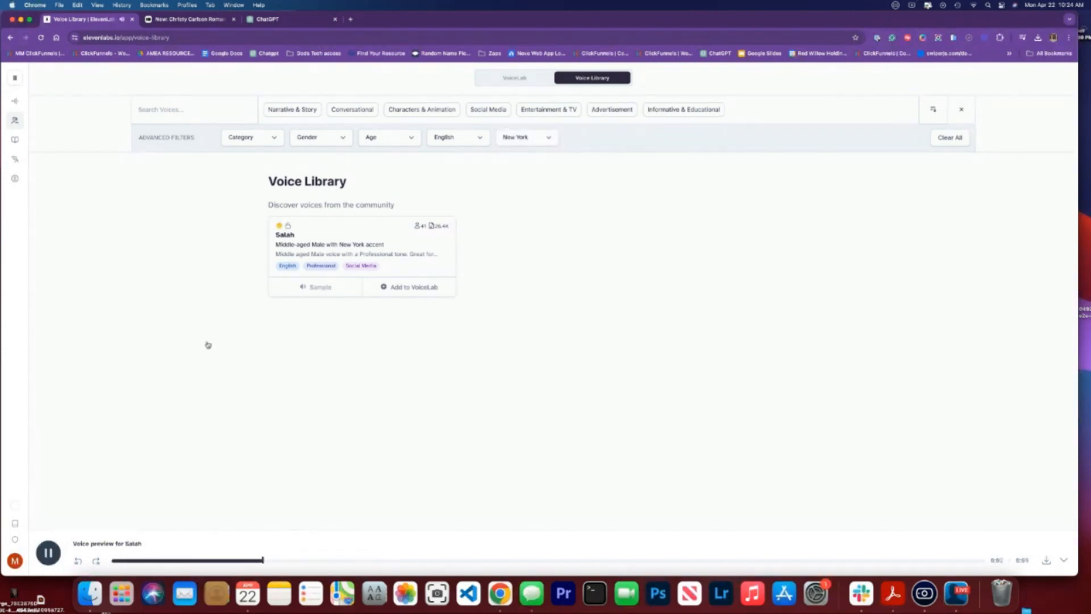
click(48, 553)
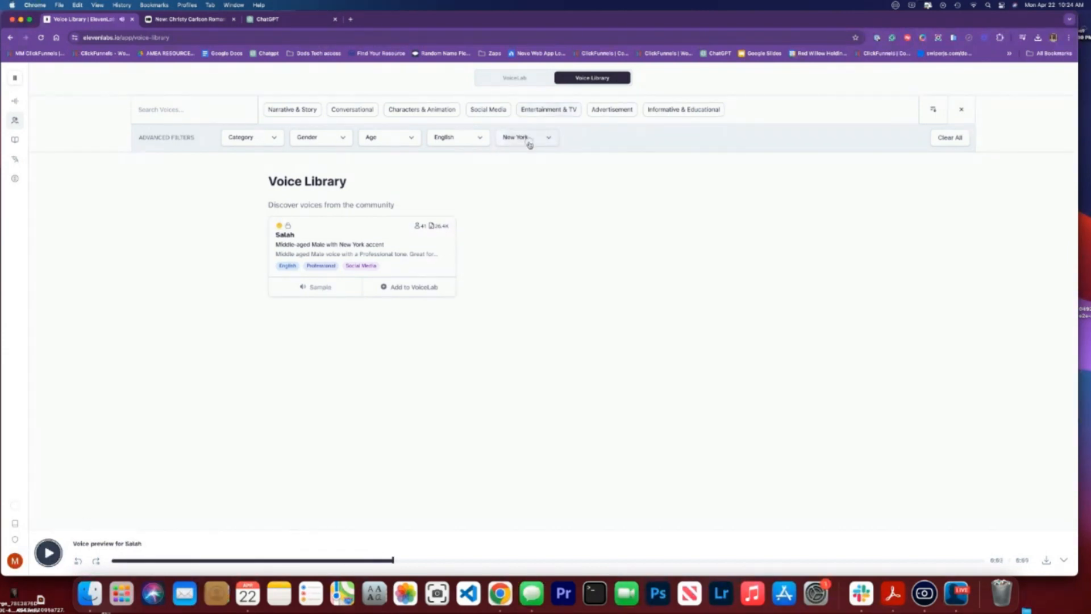
Step: View the voices for the Chicago, Boston, New Zealand, British and Indian accents one at a time
click(528, 139)
click(518, 234)
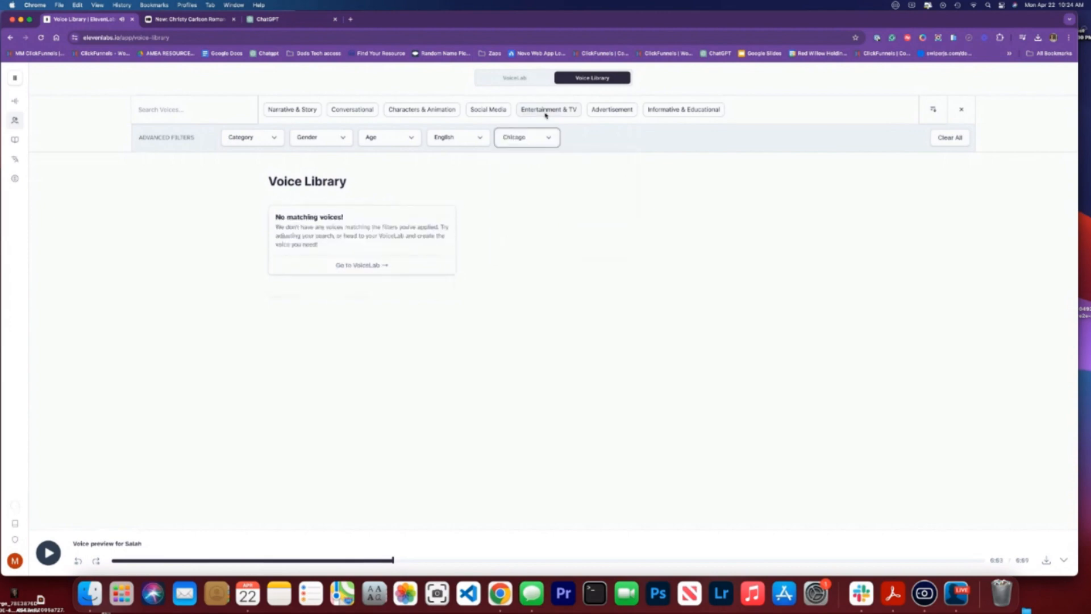
click(527, 137)
click(536, 234)
click(526, 137)
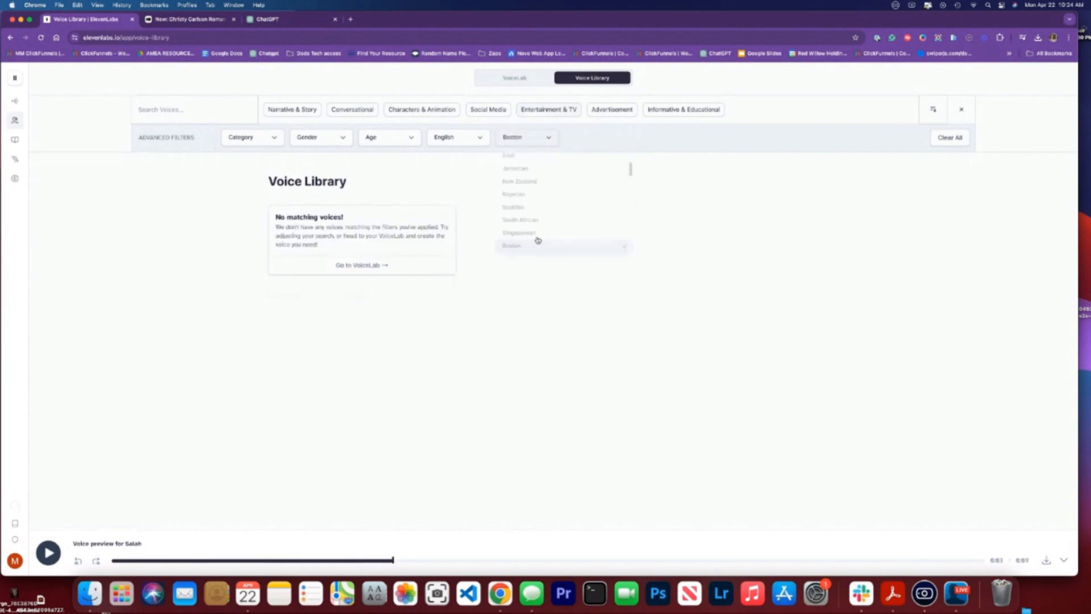
click(527, 183)
click(534, 142)
click(518, 184)
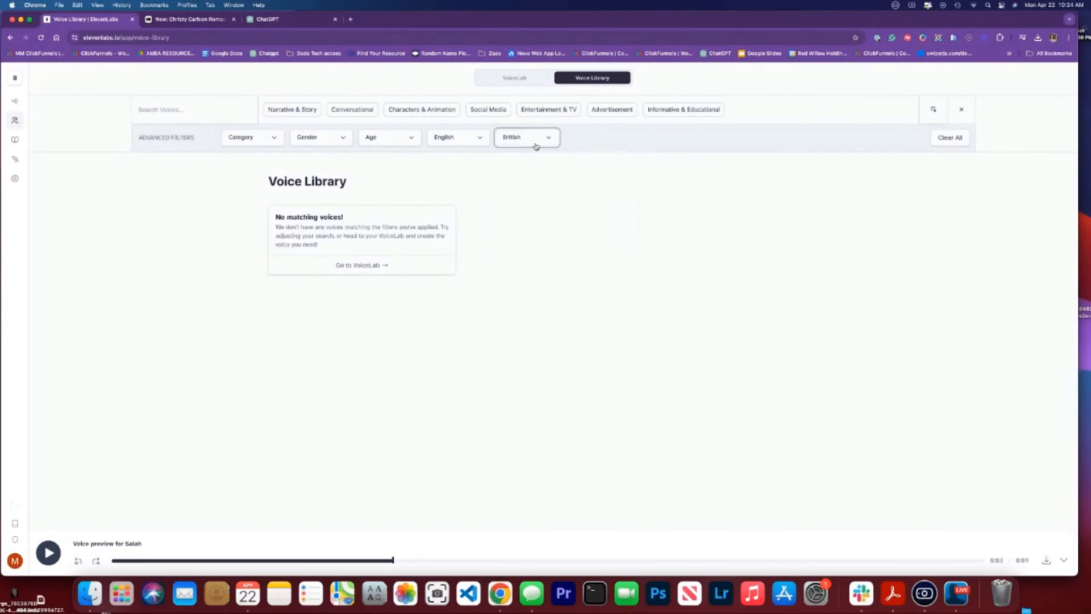
click(534, 138)
click(523, 224)
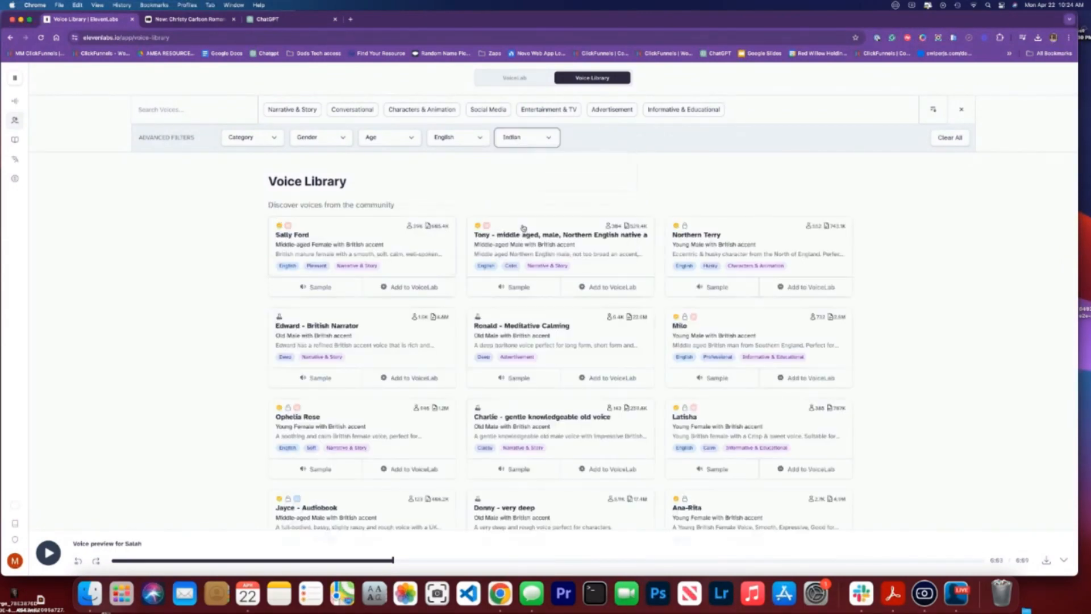
Step: Filter the library to the Irish accent and play the samples of both matching voices
click(534, 138)
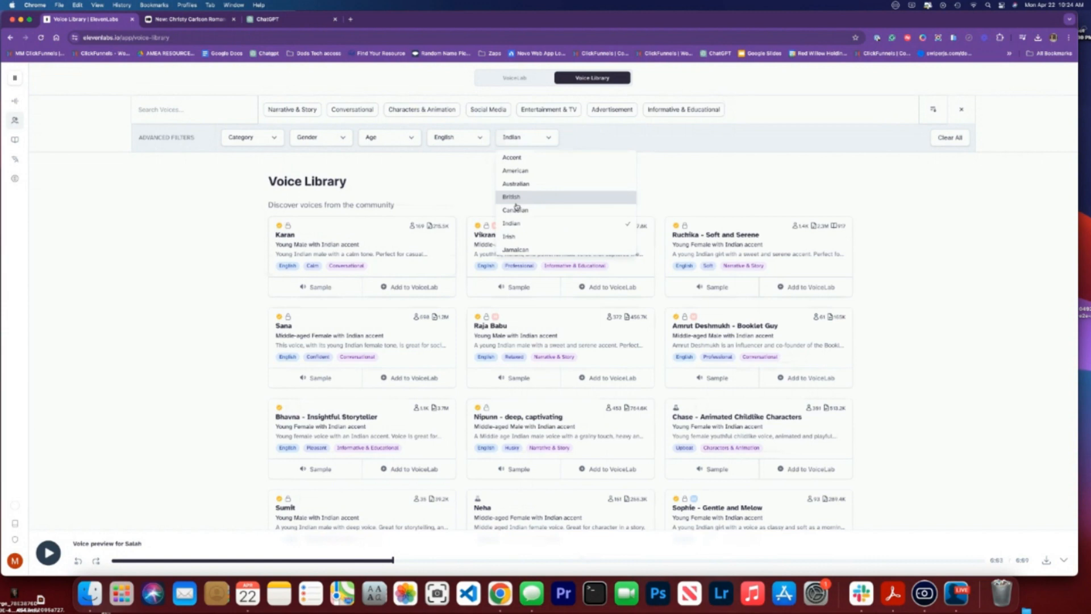
click(514, 236)
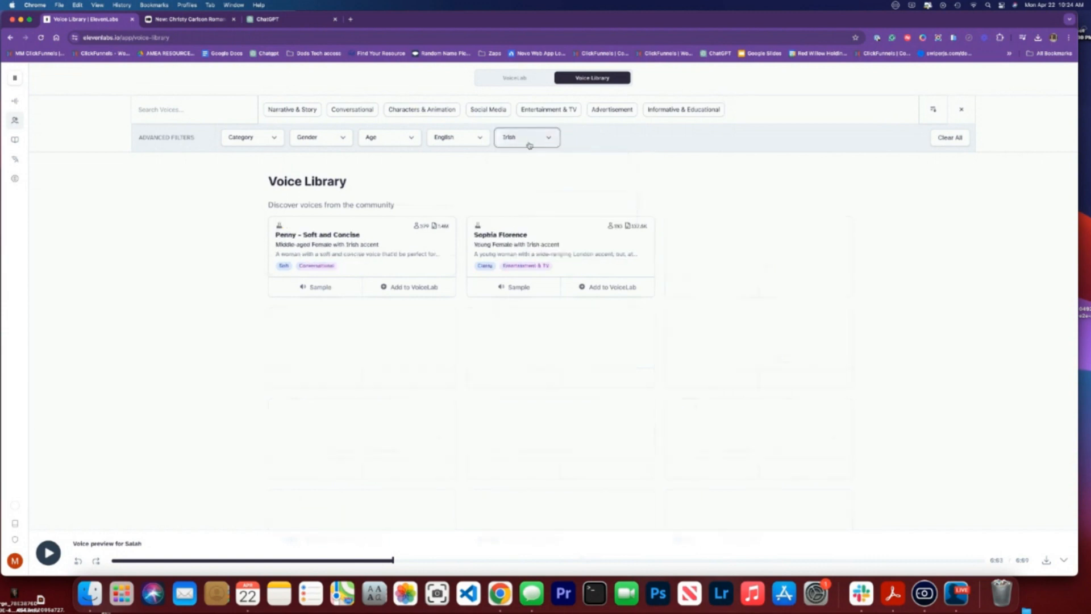
click(335, 290)
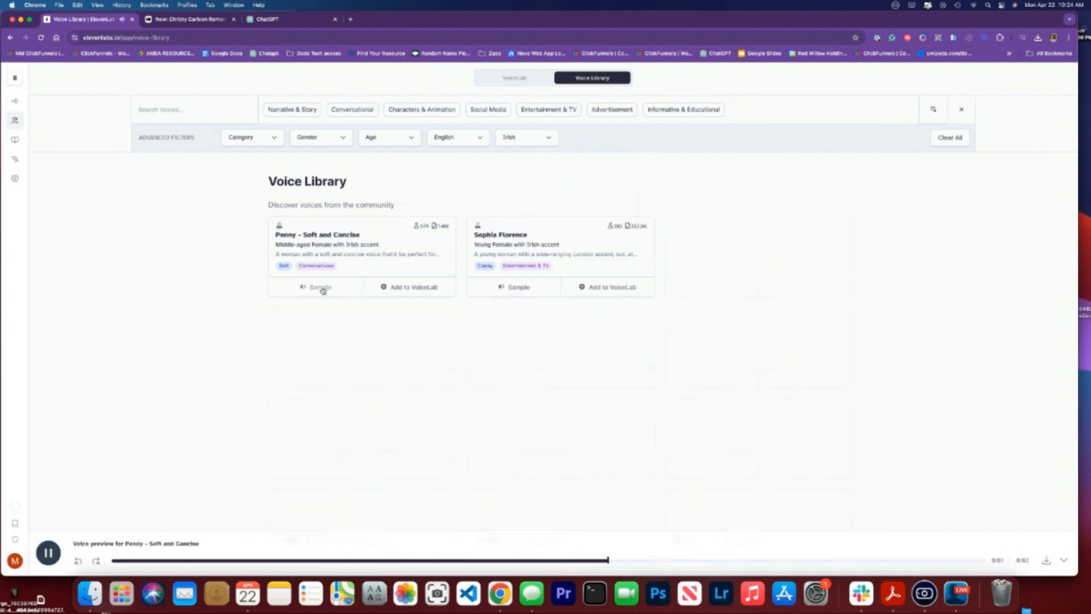
click(507, 287)
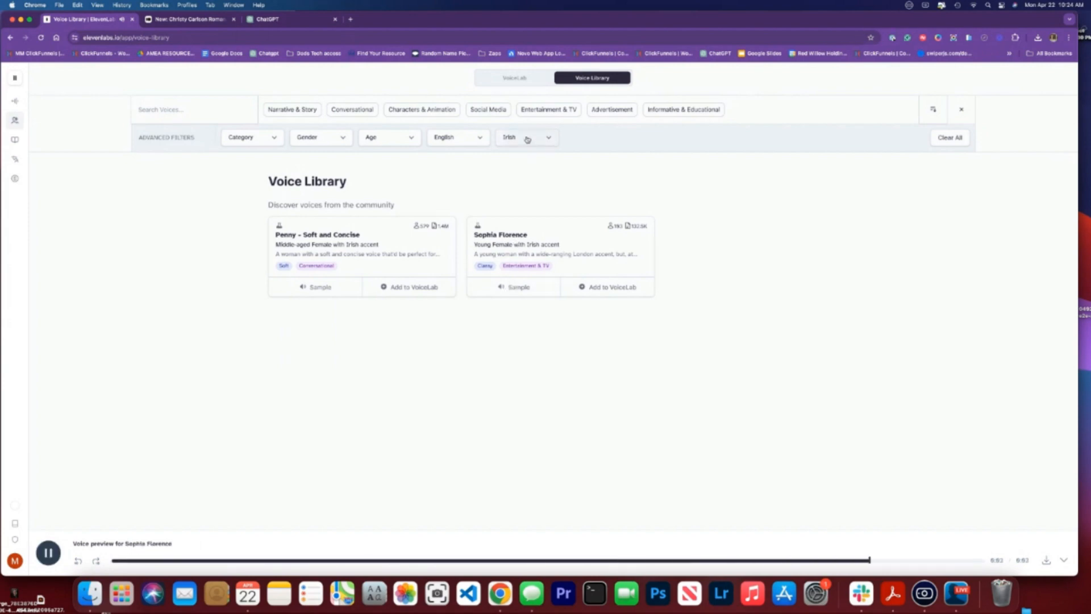
Step: Reset the language filter so that no language is selected
click(464, 143)
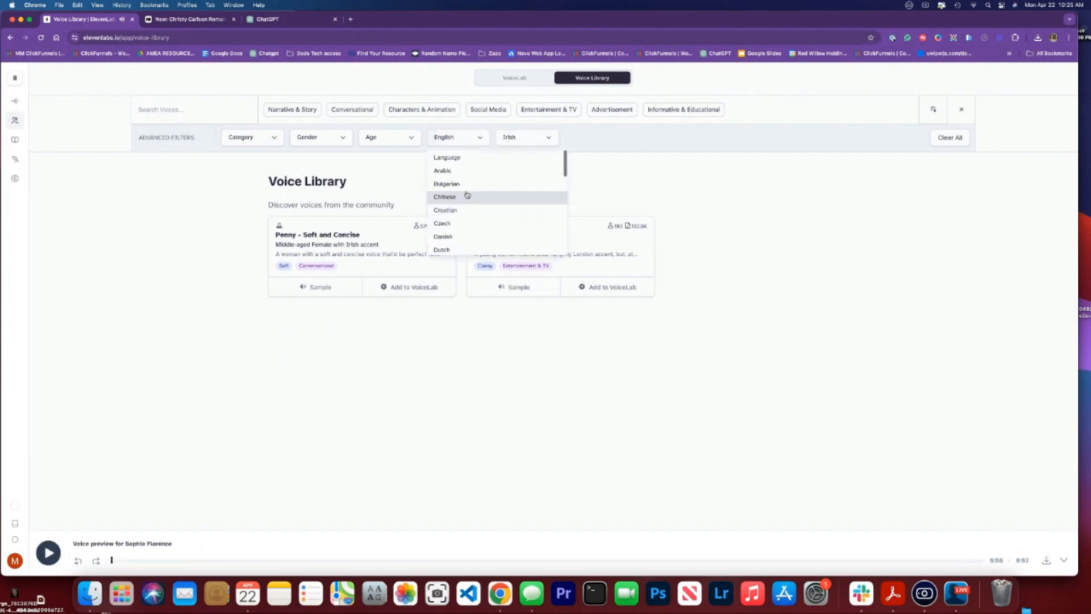
click(449, 156)
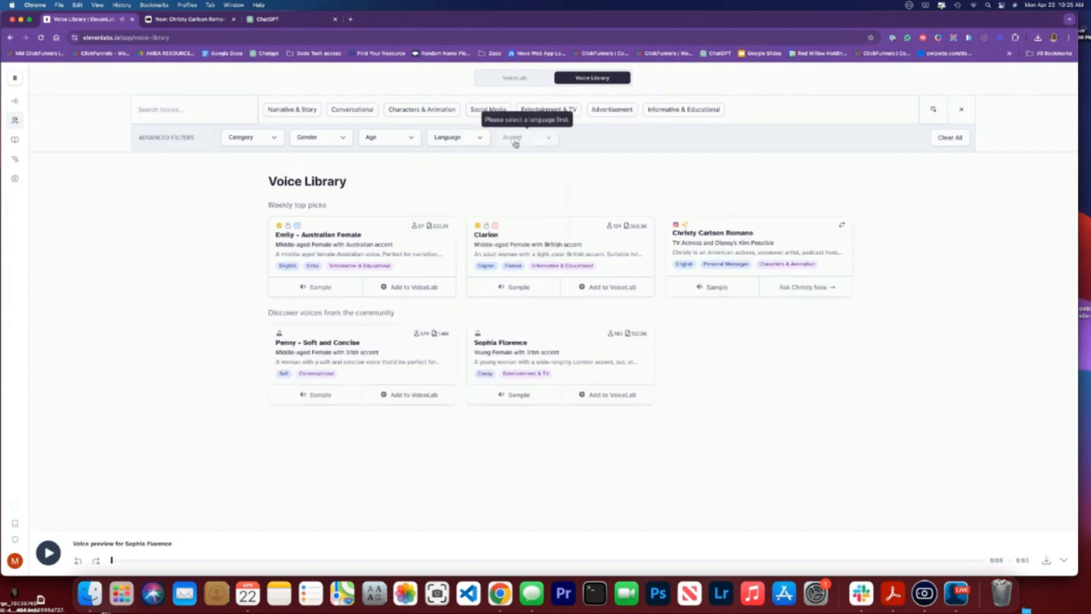
Step: Filter the Voice Library to English-language voices
click(469, 138)
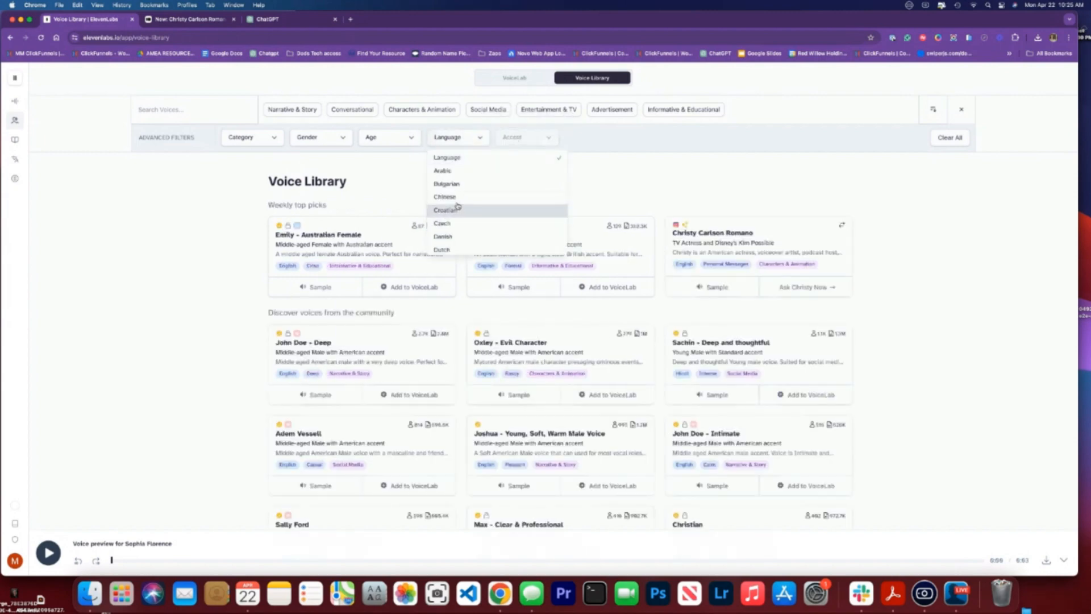
scroll(458, 209, down, 2)
click(444, 182)
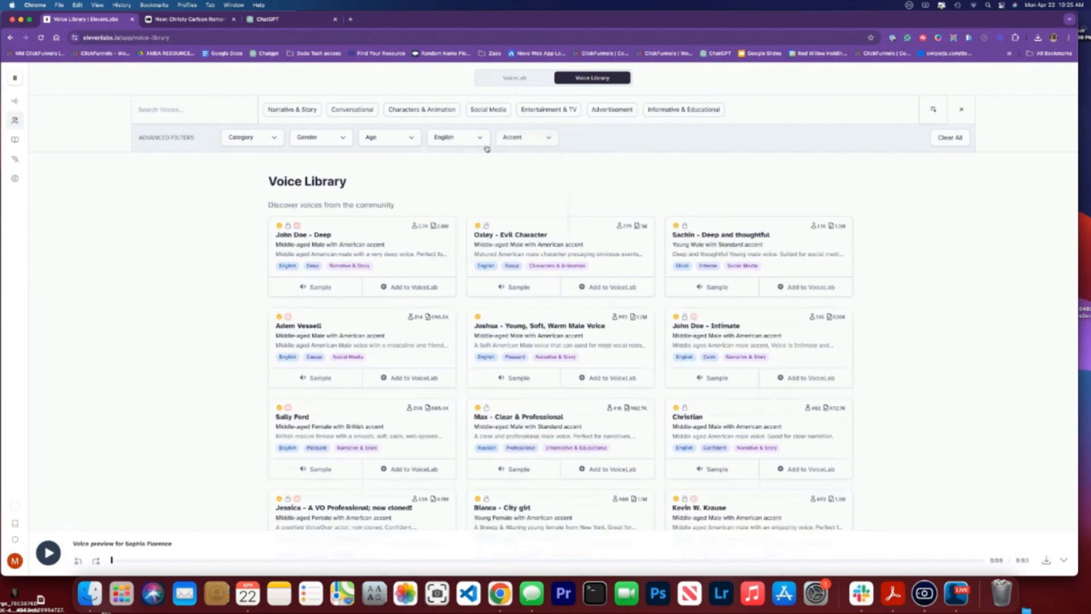
Step: Filter the English voices to the Scottish accent and play the sample of Lewis - Calm Scottish Male
click(541, 144)
scroll(543, 211, down, 5)
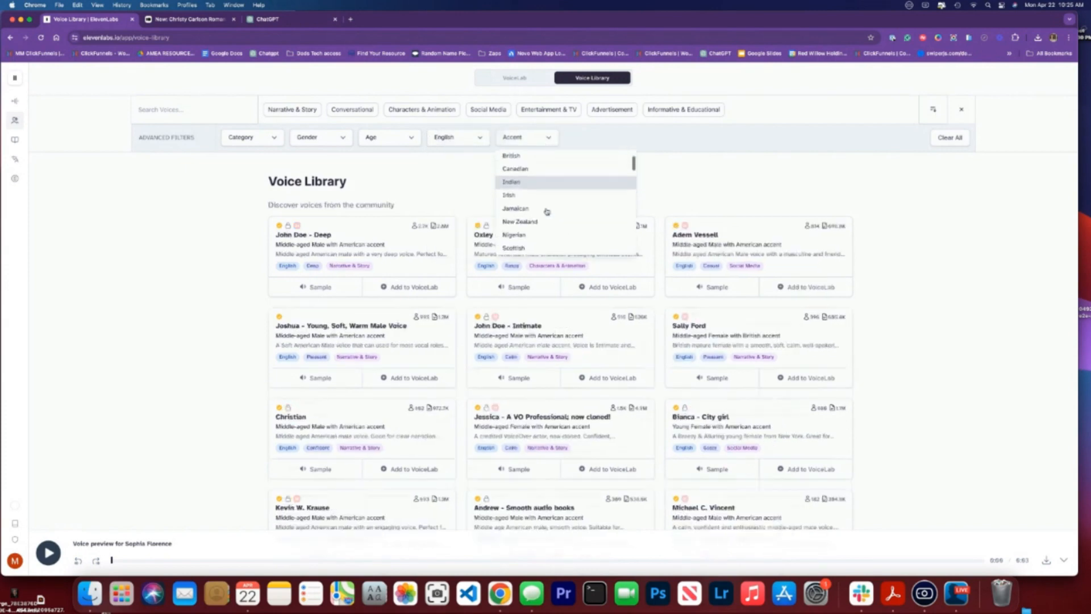
click(520, 170)
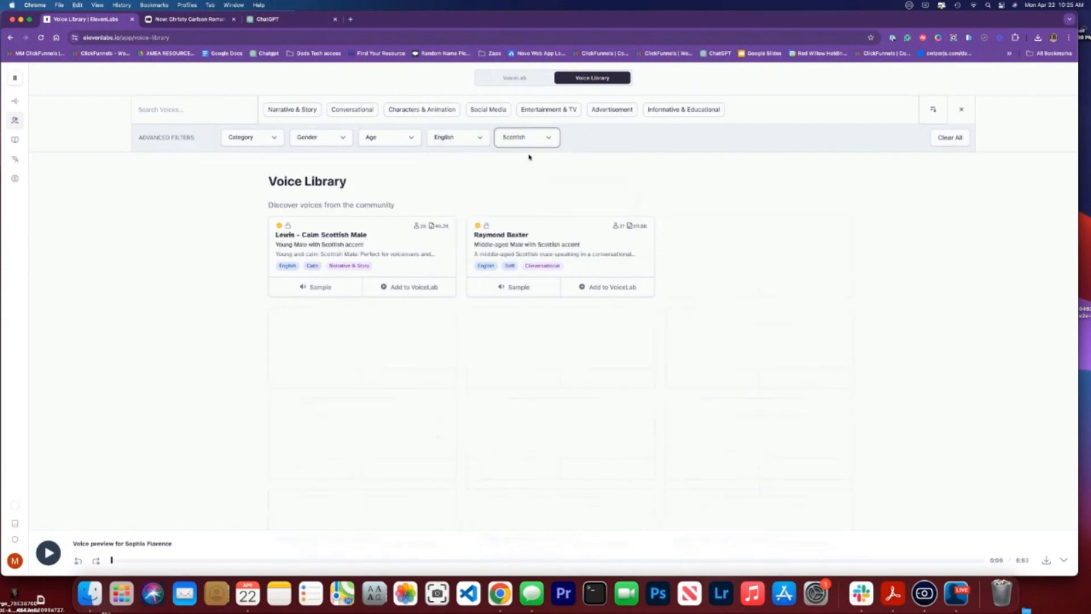
click(318, 288)
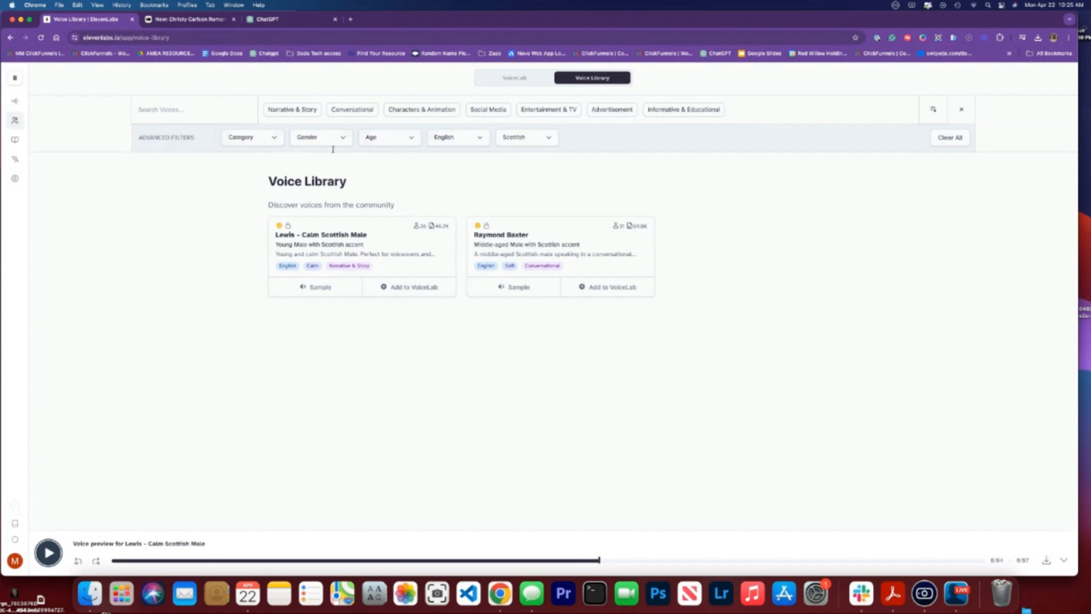
Step: Change the accent filter to American and limit the voices to the Narrative & Story use case
click(519, 141)
scroll(634, 163, up, 5)
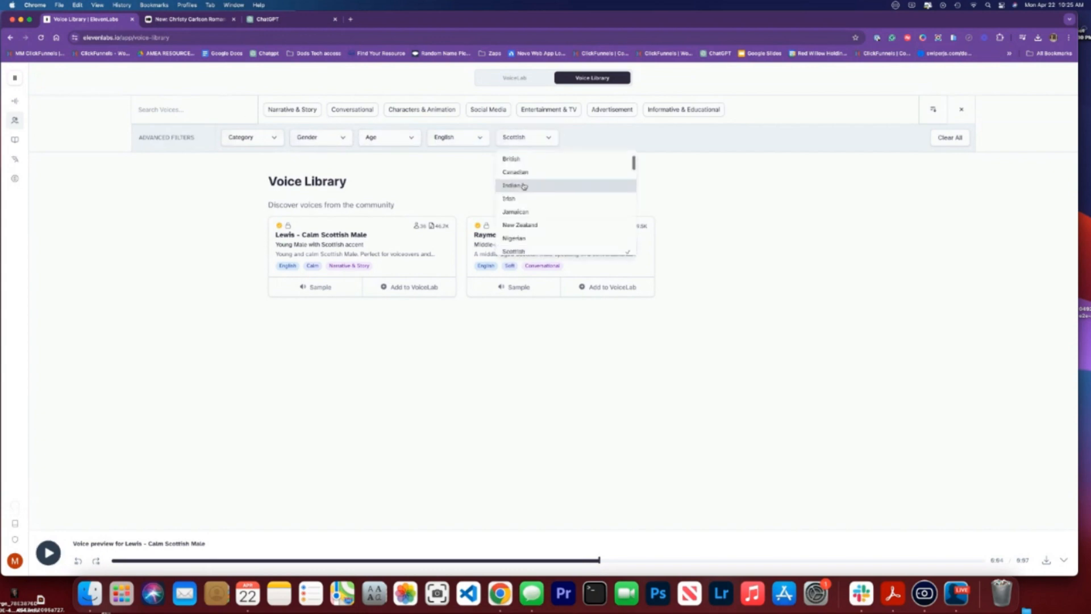
click(518, 171)
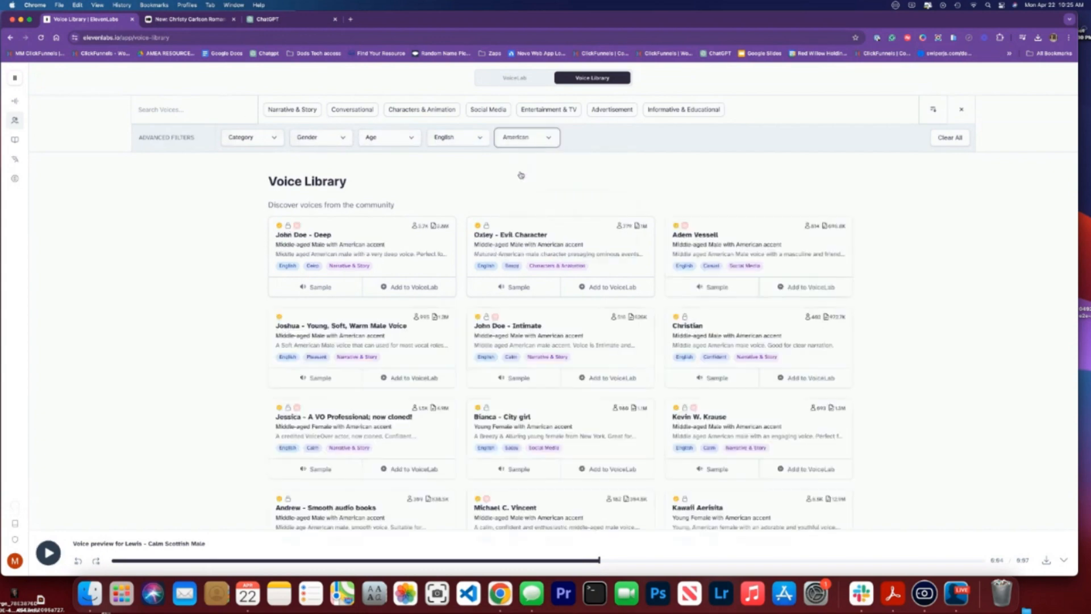
click(290, 110)
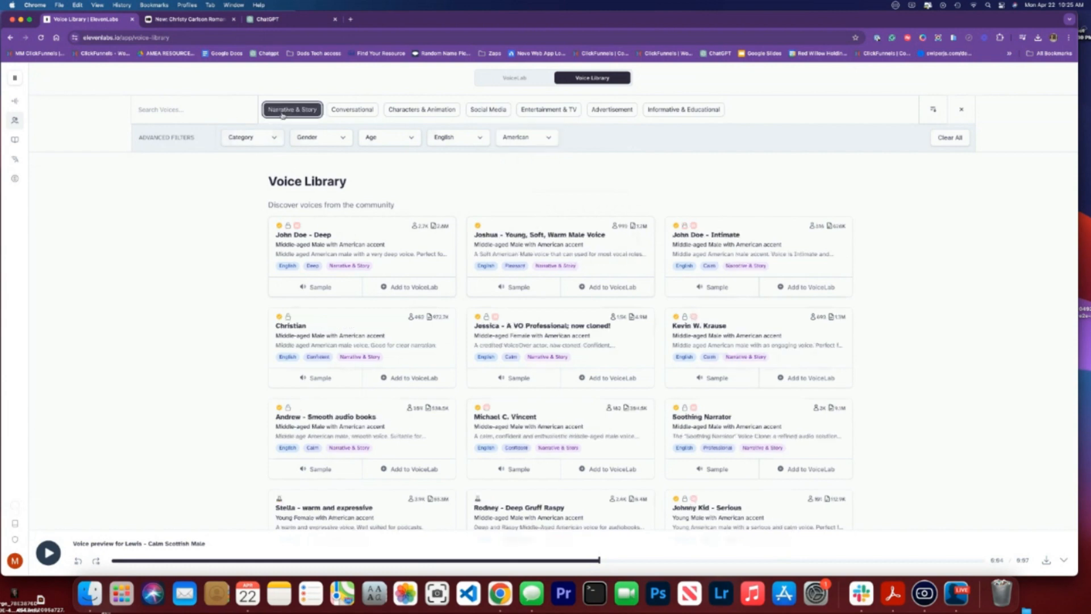
Step: Narrow the American narration voices to female gender and young age
click(307, 138)
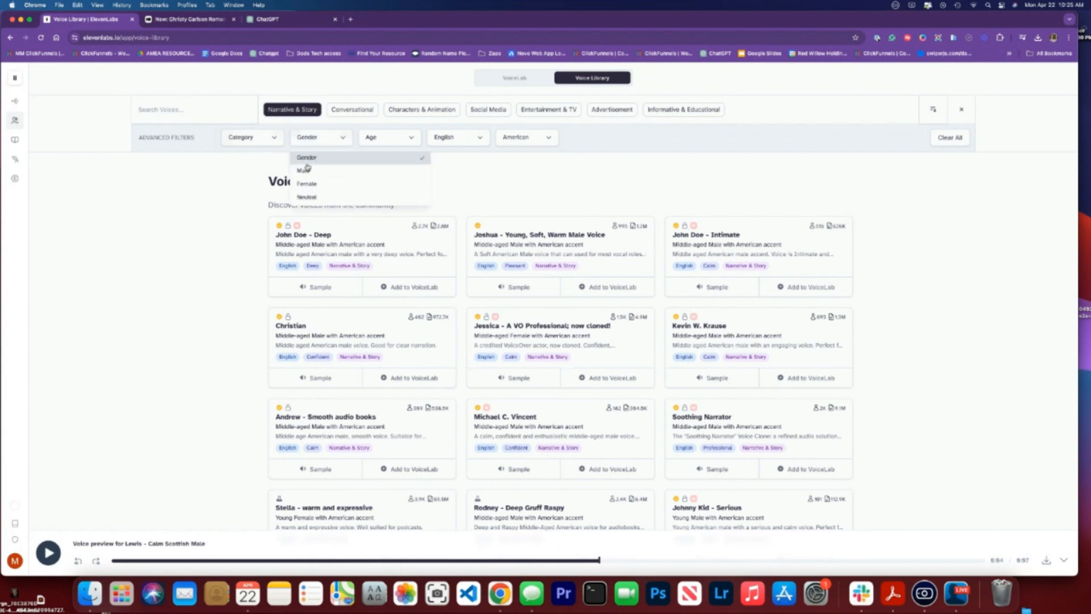
click(308, 182)
click(372, 141)
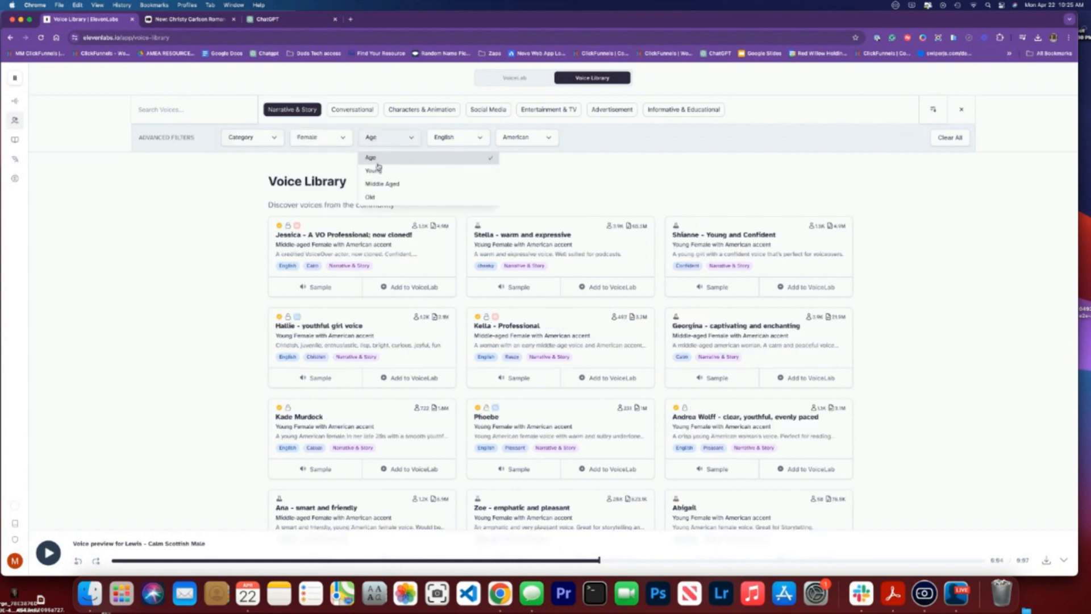
click(377, 161)
Step: Play and pause the samples of the Stella, Phoebe and Hallie voices one at a time
click(327, 291)
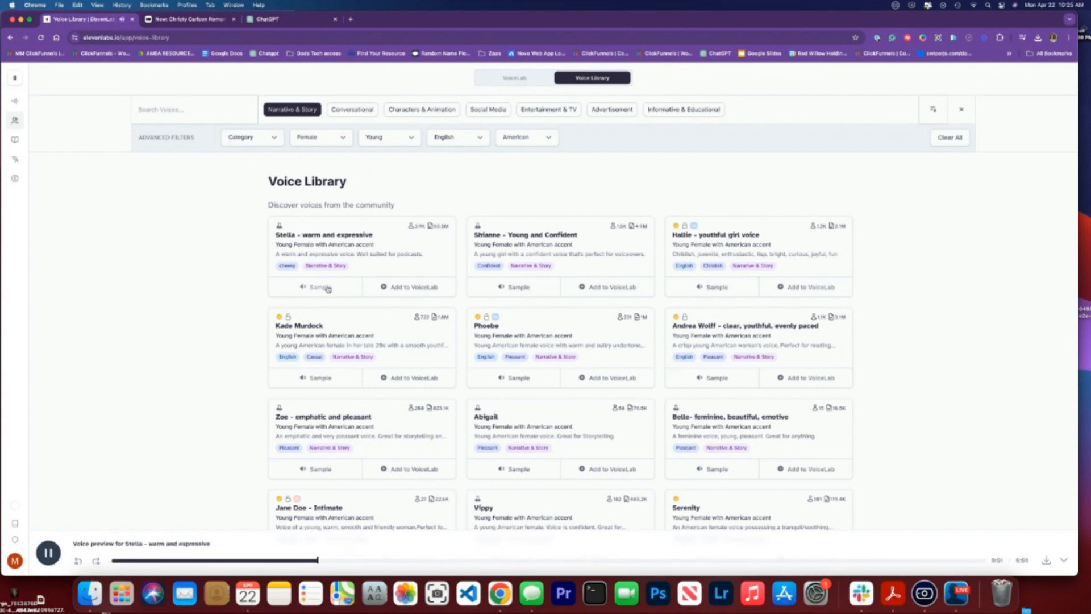
click(45, 552)
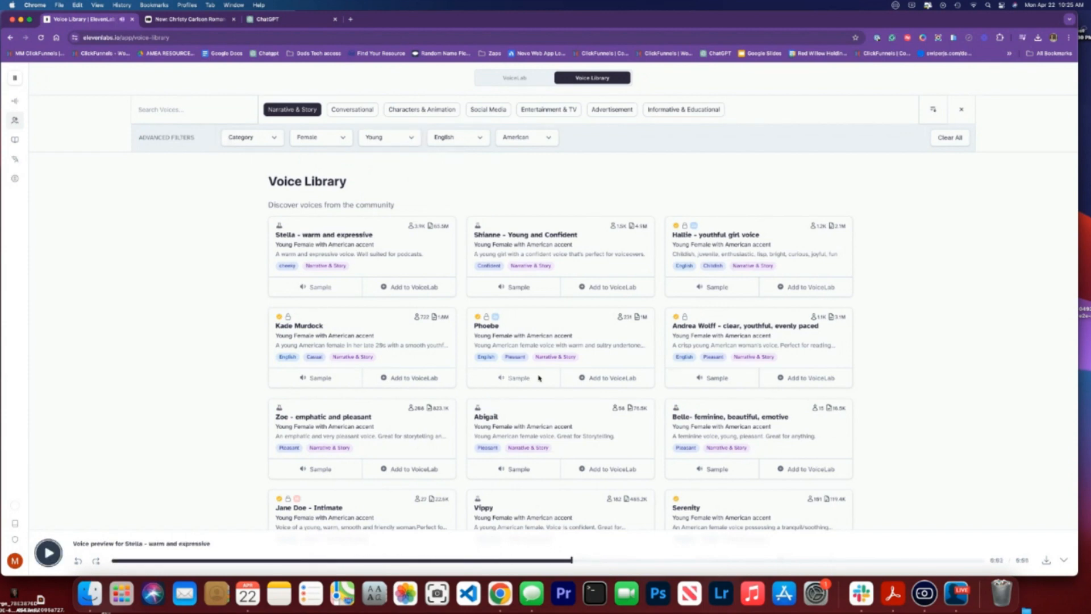
click(539, 379)
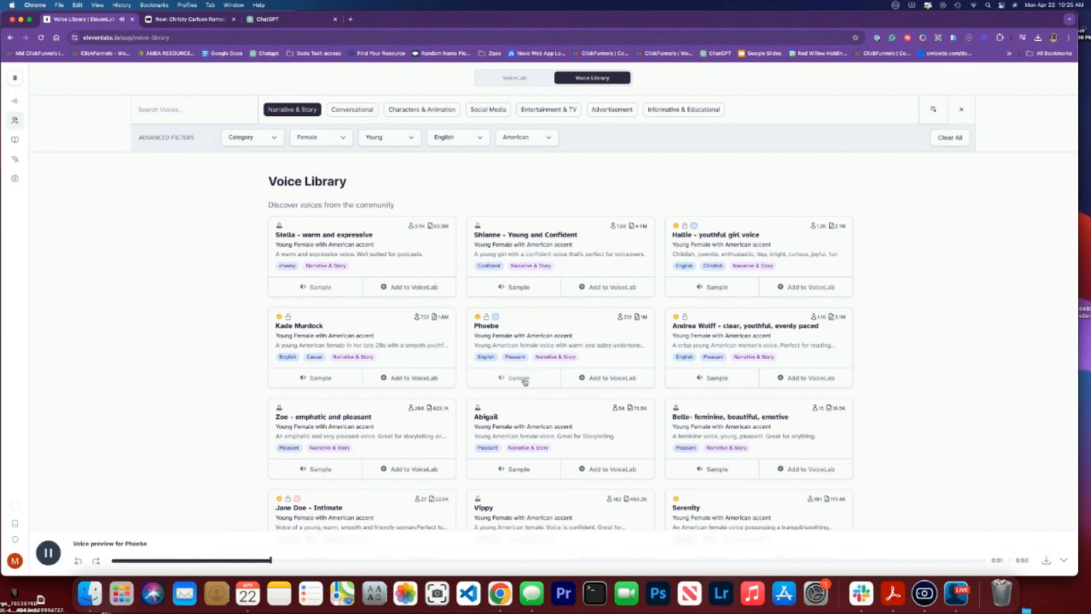
click(49, 552)
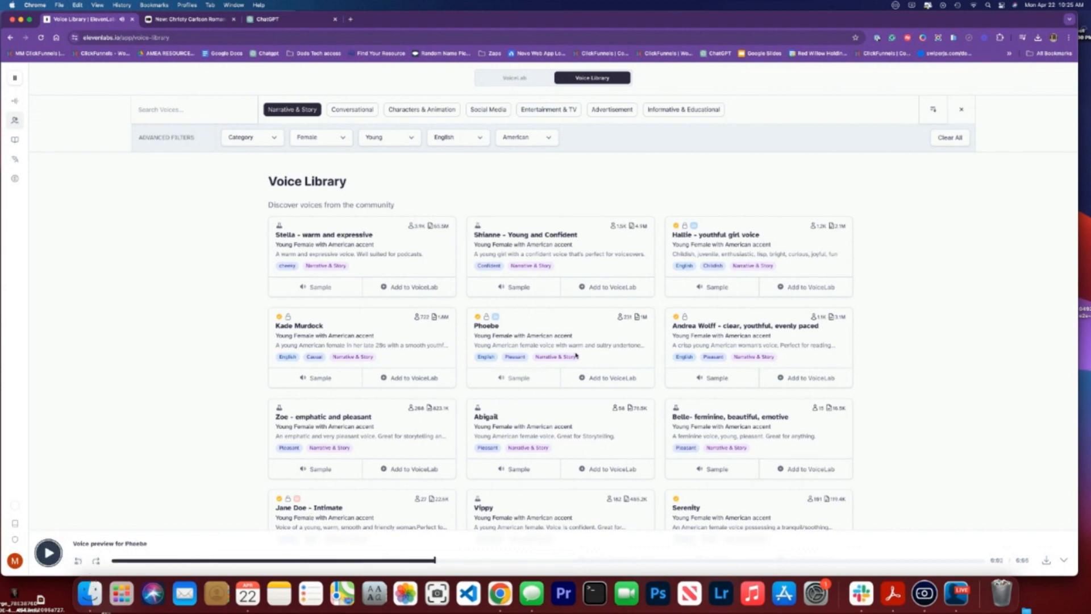
click(718, 288)
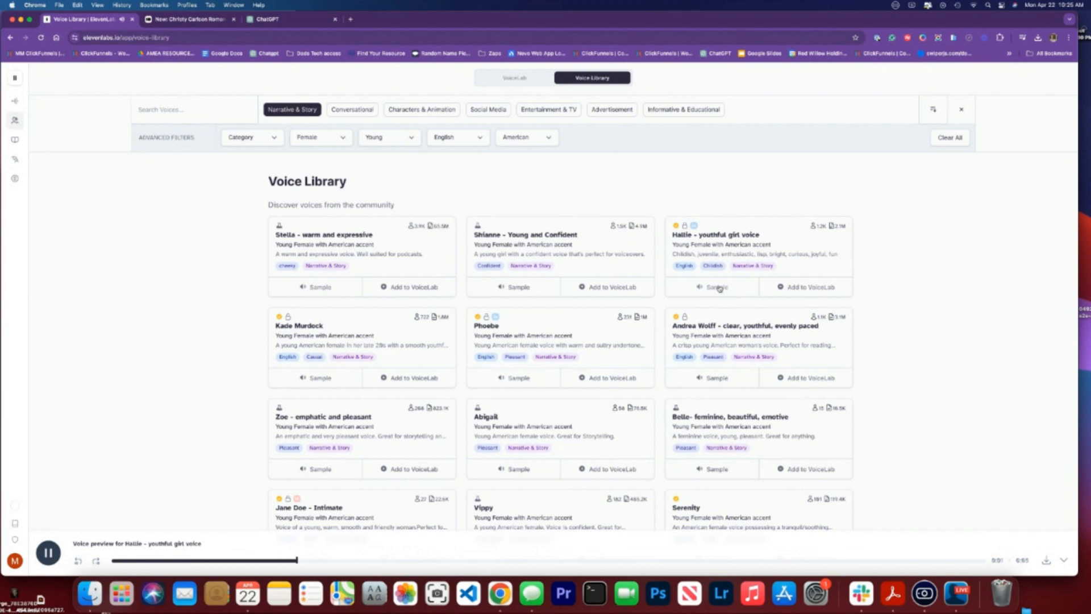
click(47, 555)
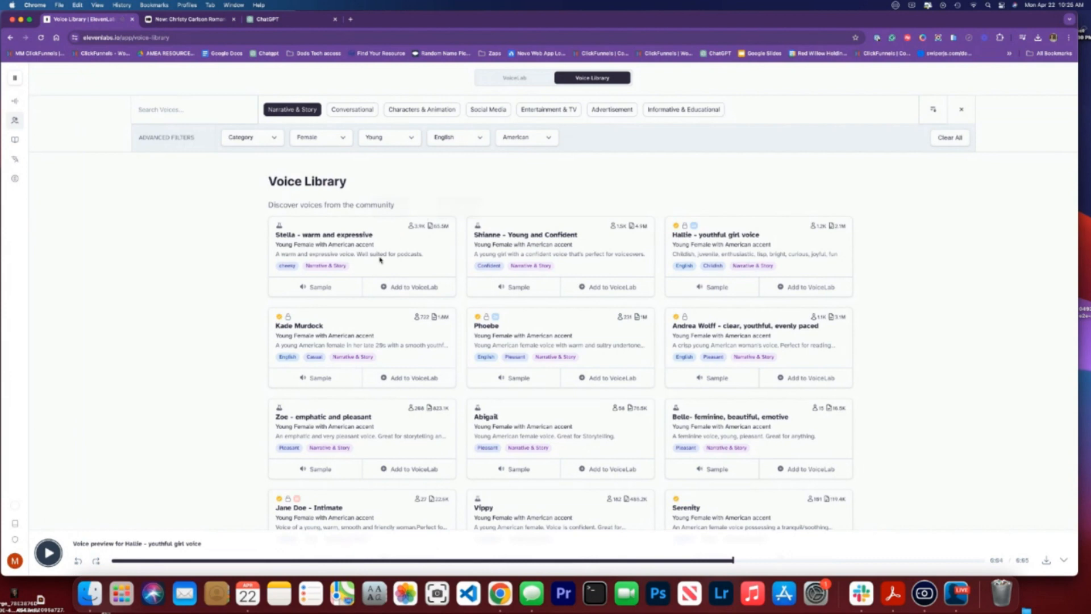
Step: Examine the user and generated-character counts on the young American female voice cards throughout the list
mouse_move(437, 226)
mouse_move(642, 227)
scroll(477, 341, down, 5)
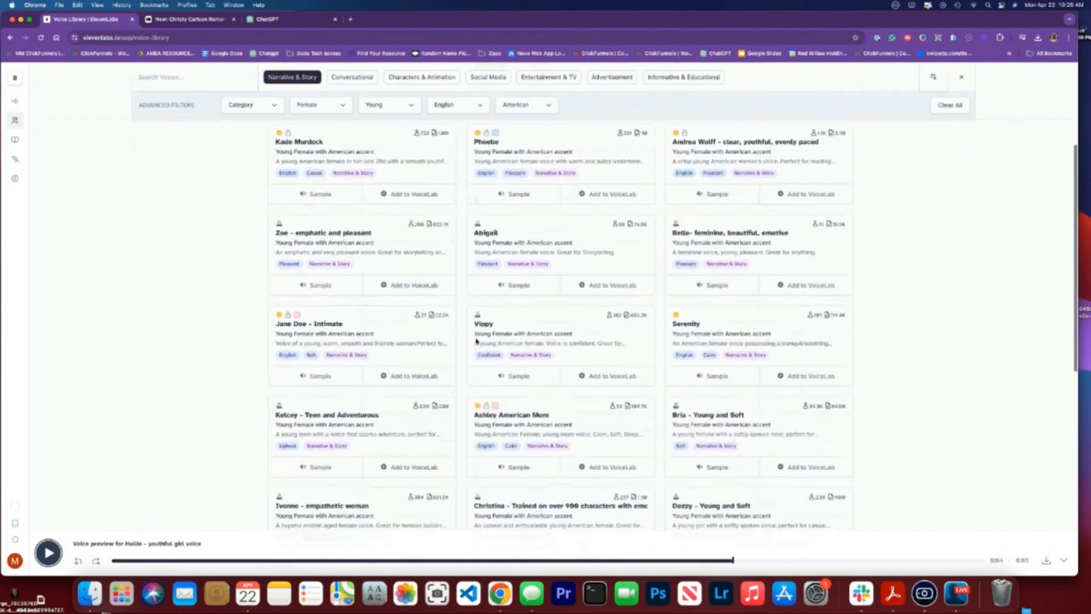
scroll(476, 341, down, 8)
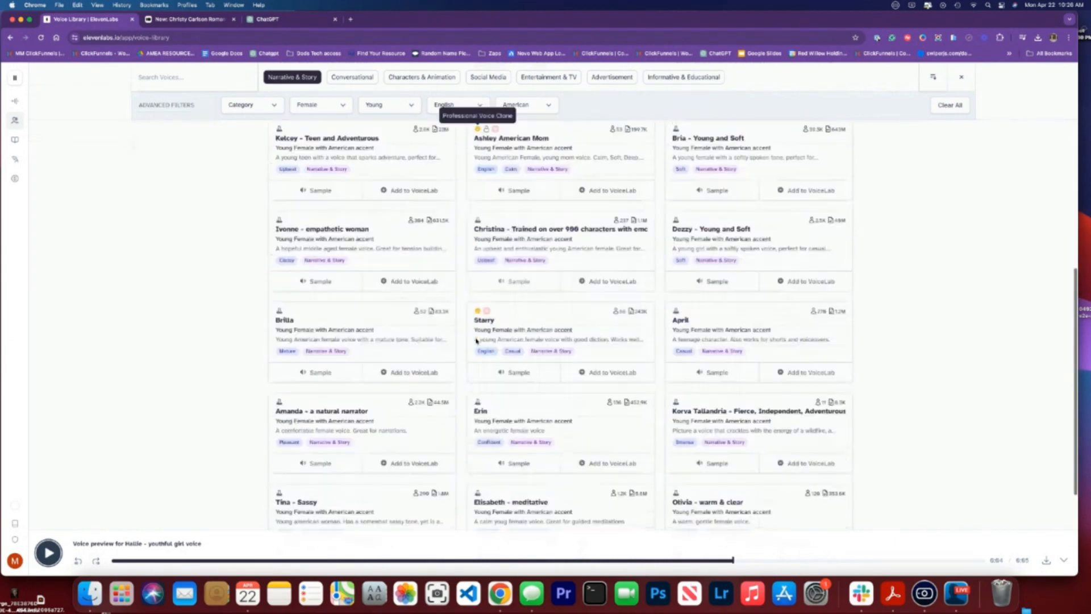
scroll(476, 340, down, 2)
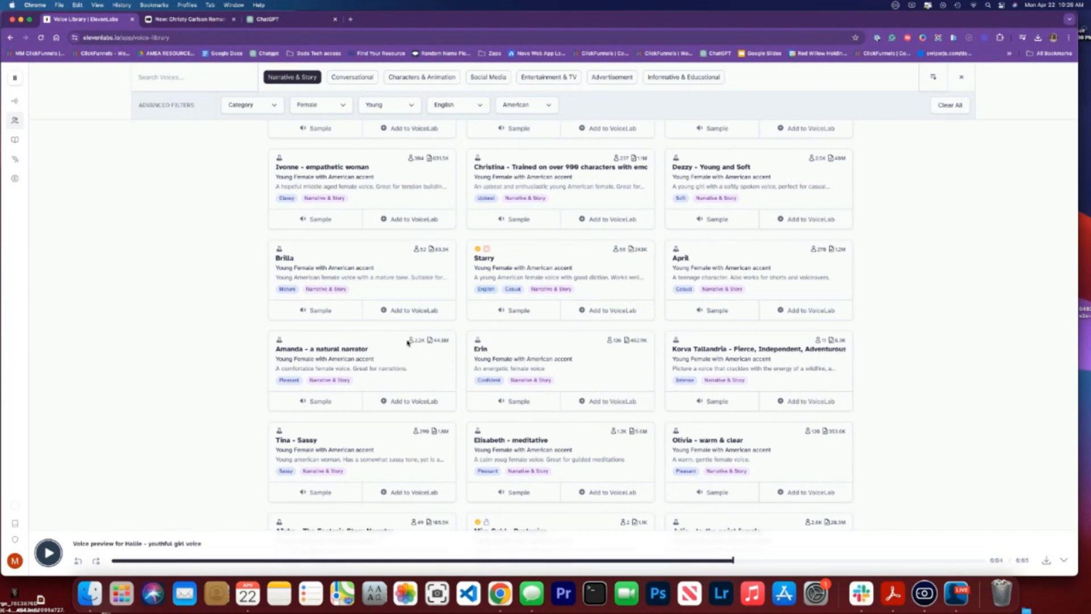
scroll(398, 370, down, 5)
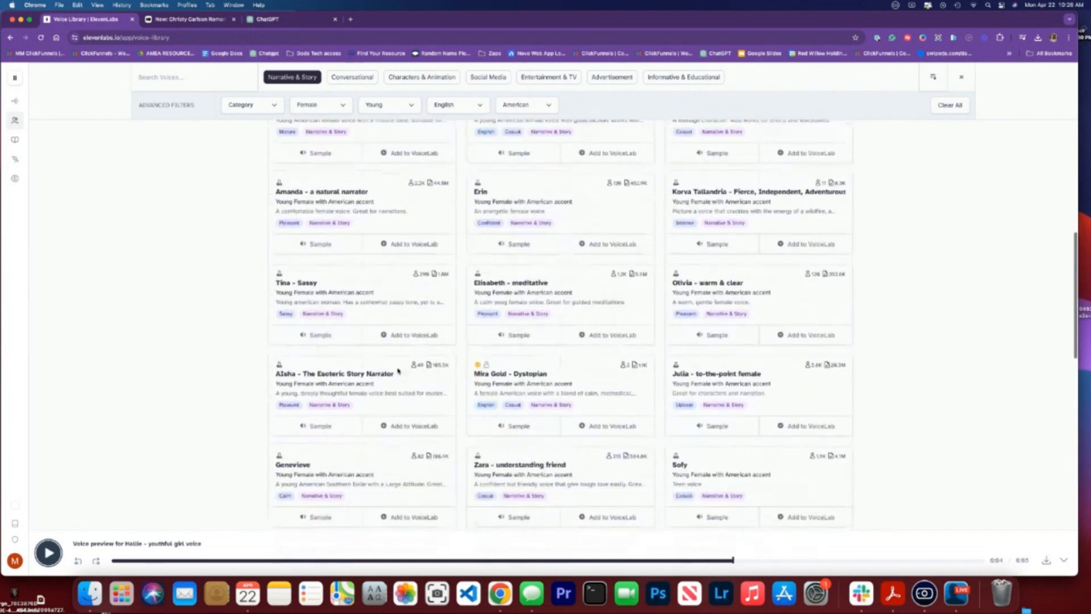
mouse_move(625, 363)
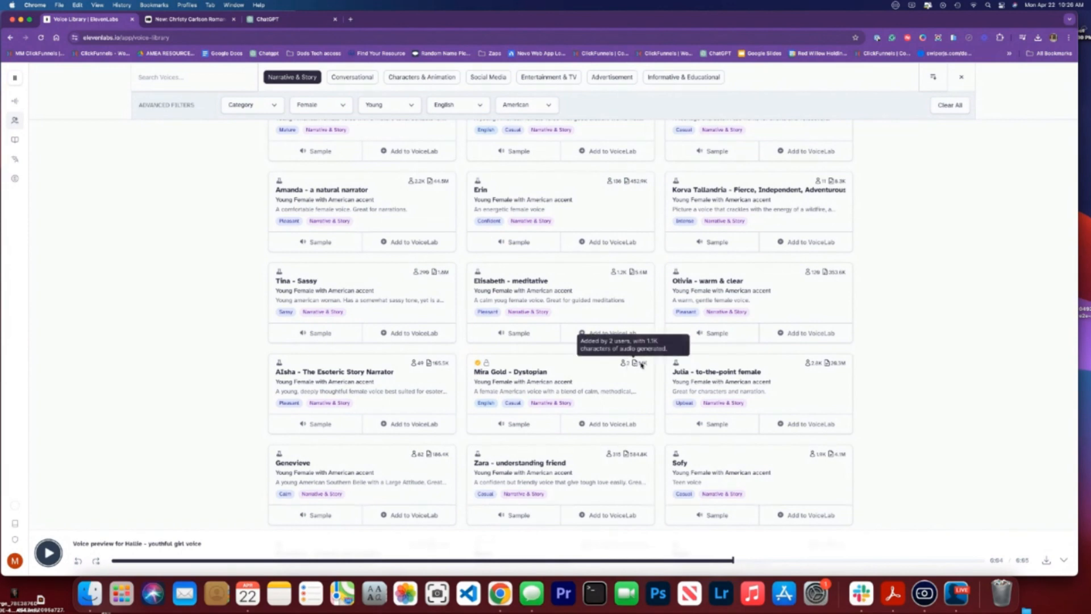
mouse_move(436, 365)
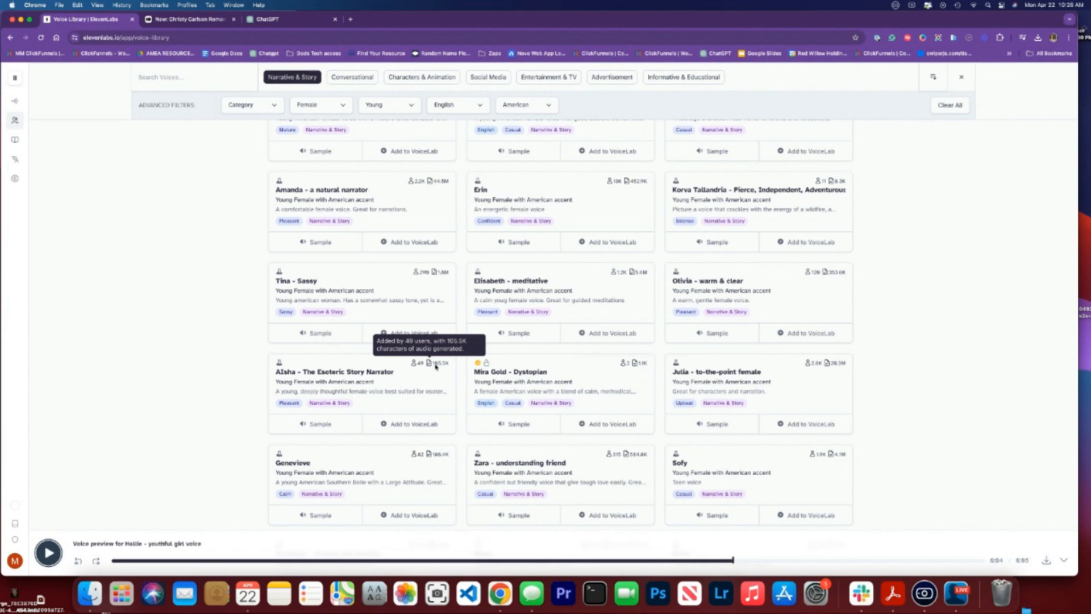
scroll(436, 365, down, 2)
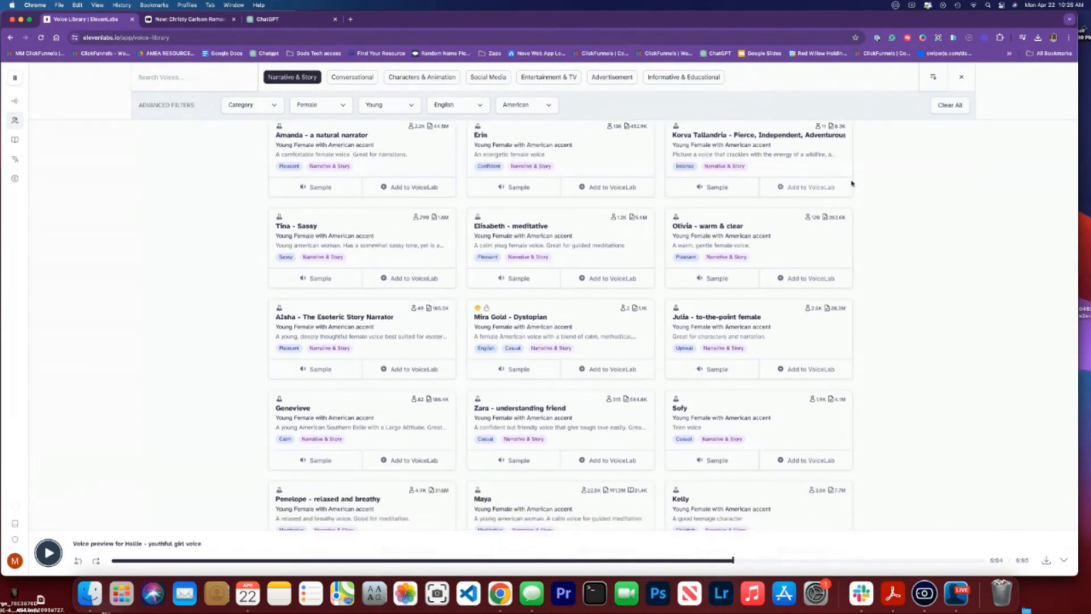
scroll(833, 239, up, 2)
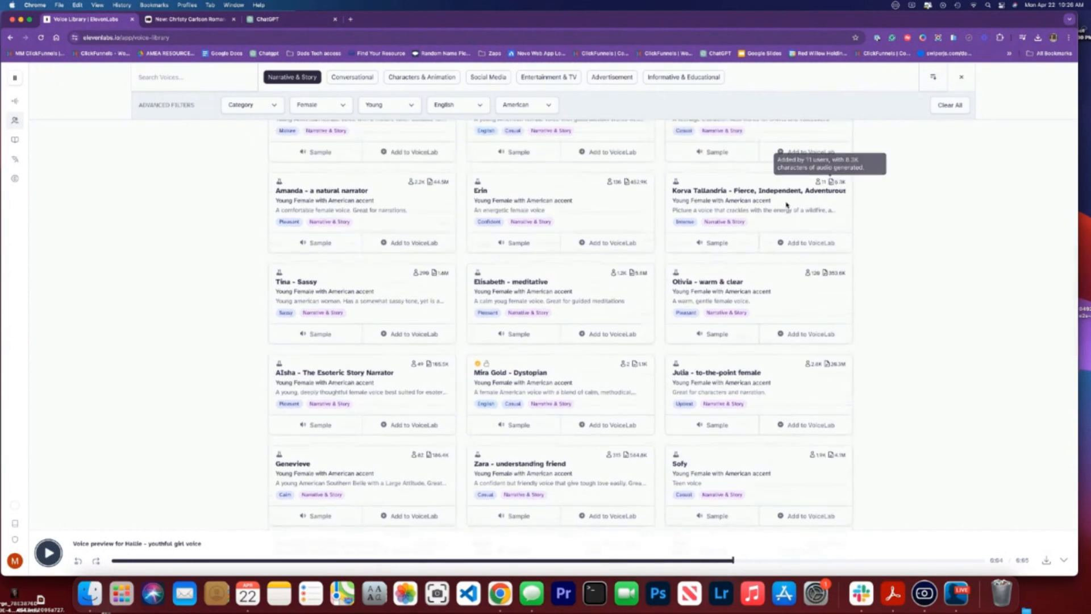
scroll(789, 198, up, 3)
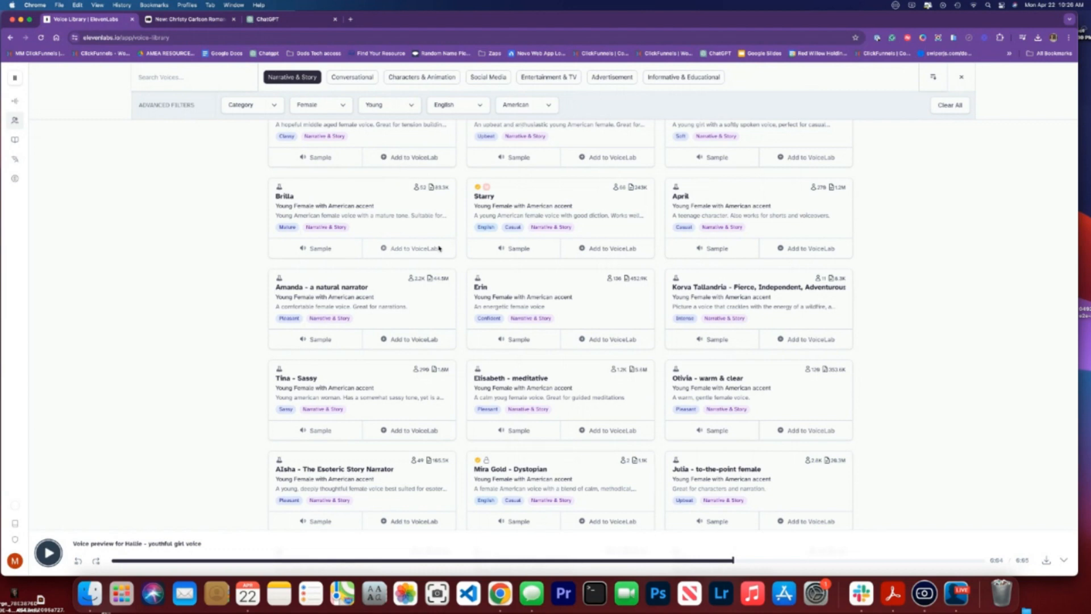
scroll(396, 169, up, 10)
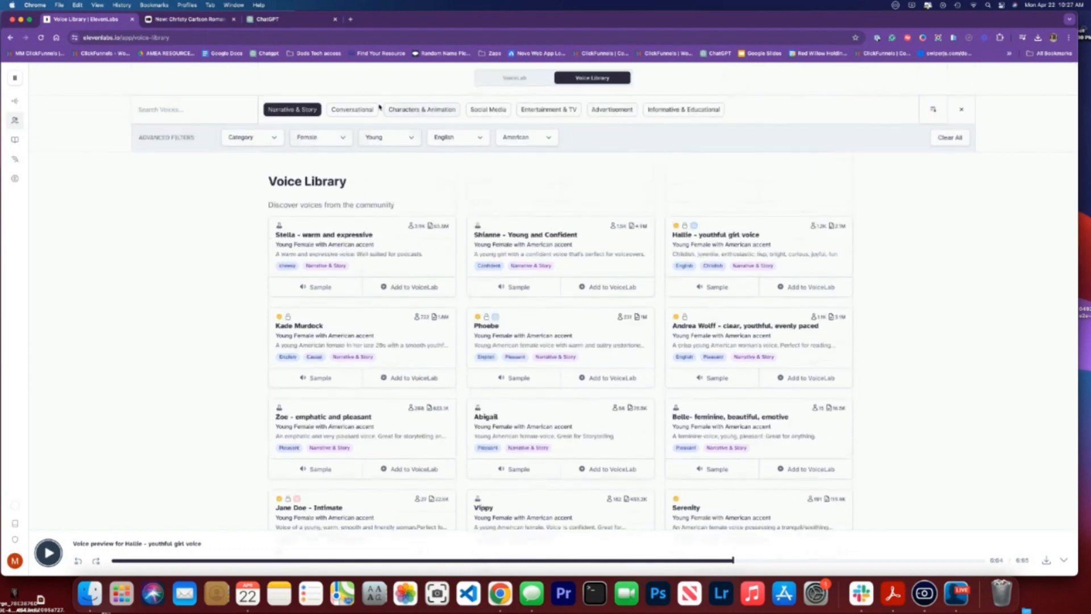
Step: Reset the age filter to any age and change the accent filter to Australian
click(405, 142)
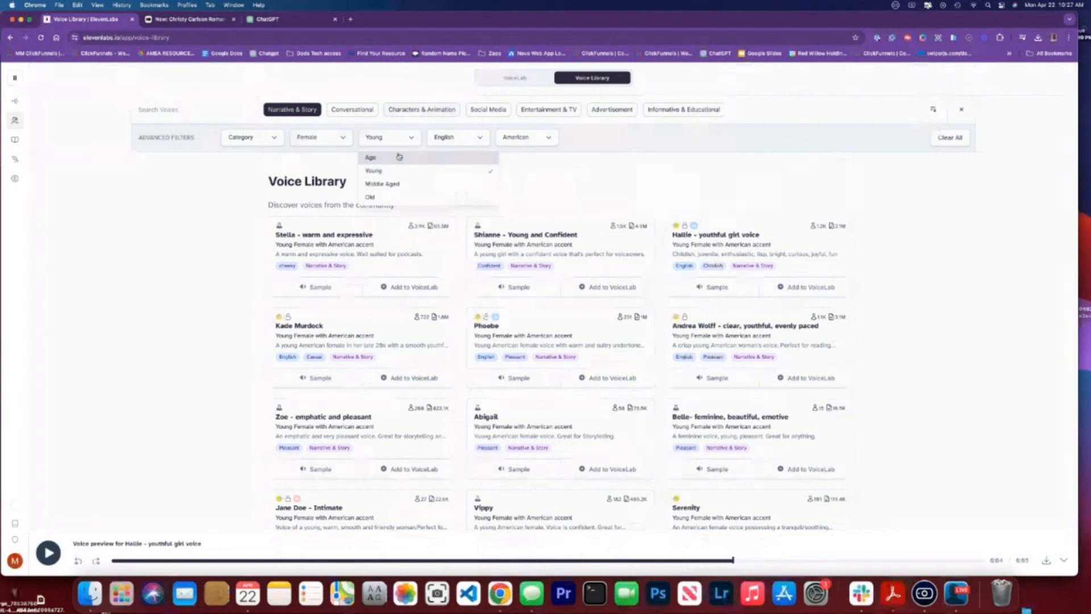
click(372, 158)
click(519, 139)
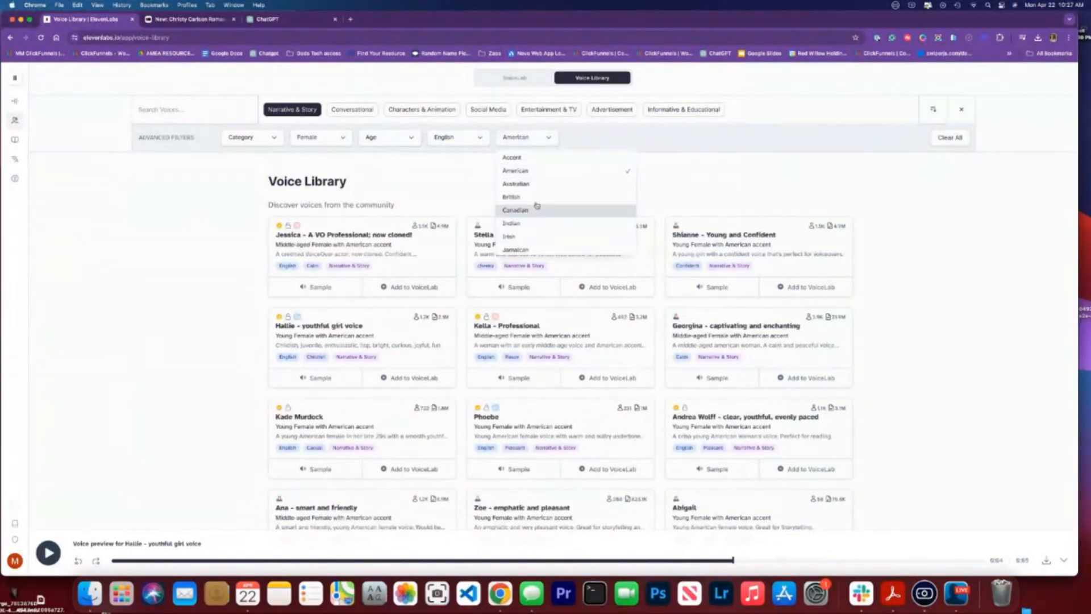
click(533, 184)
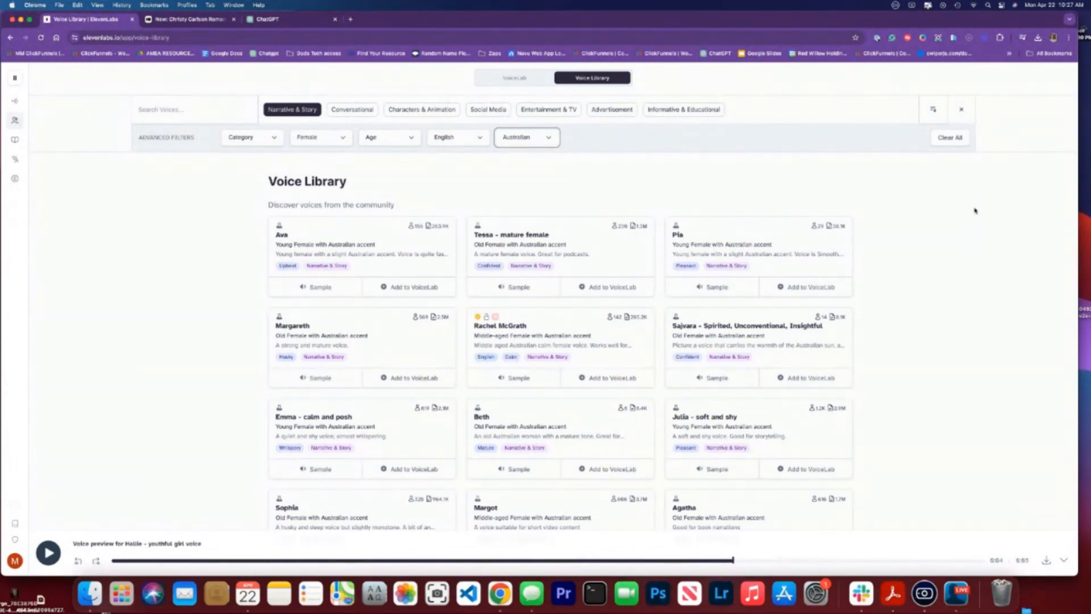
Step: Play the samples of the three second-row Australian voices, Pia and Tessa - mature female
click(322, 378)
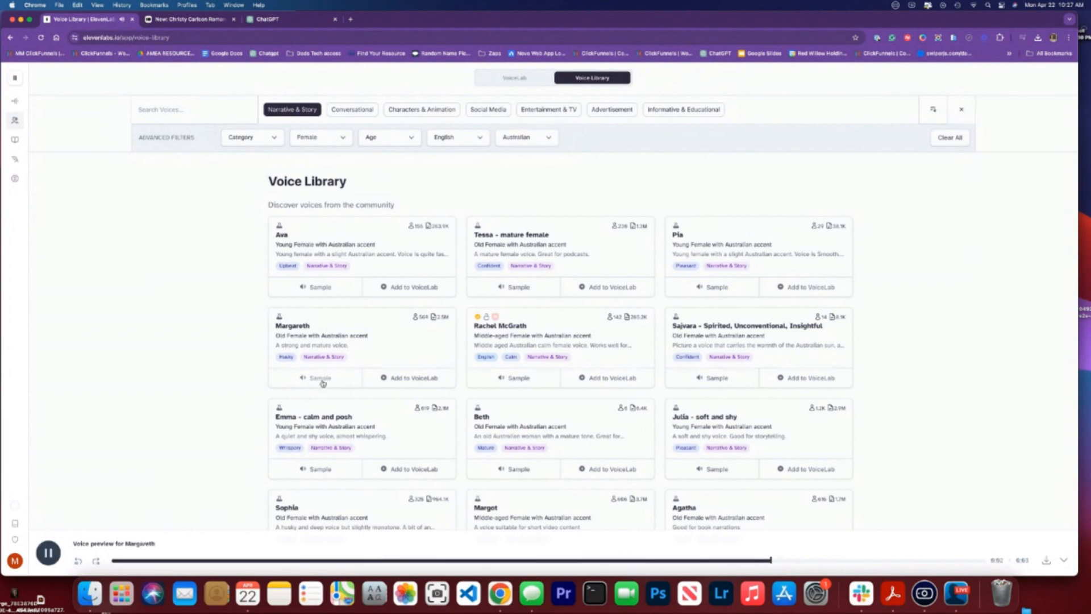
click(514, 378)
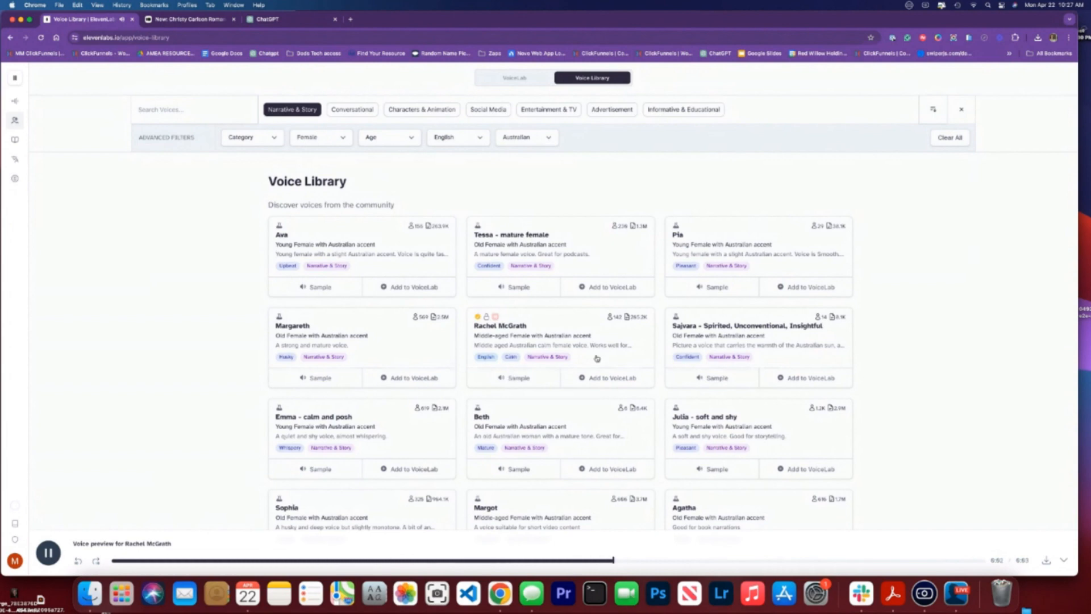
click(711, 379)
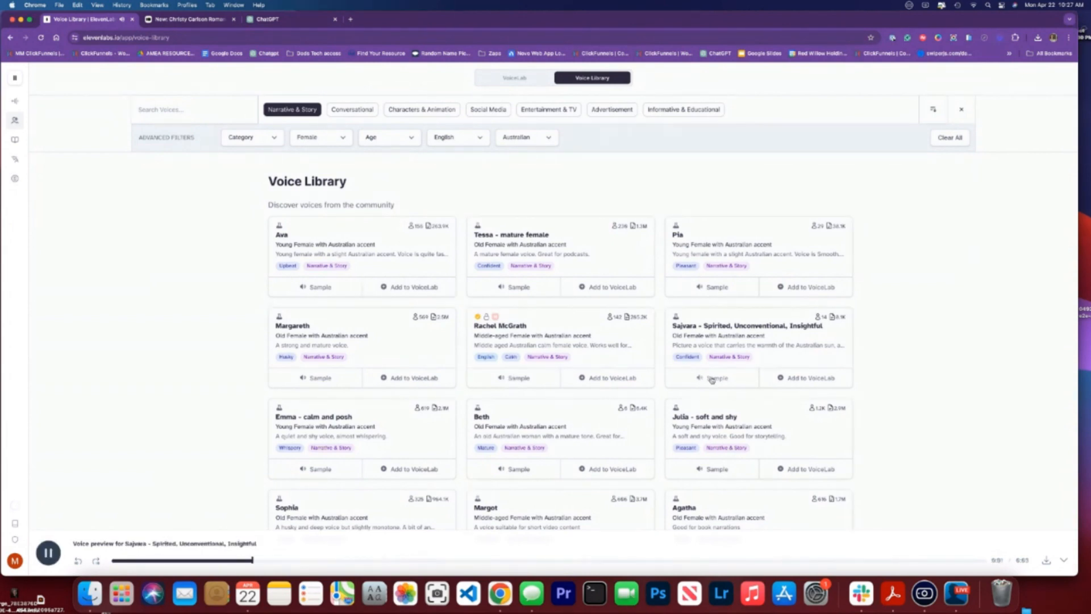
click(721, 287)
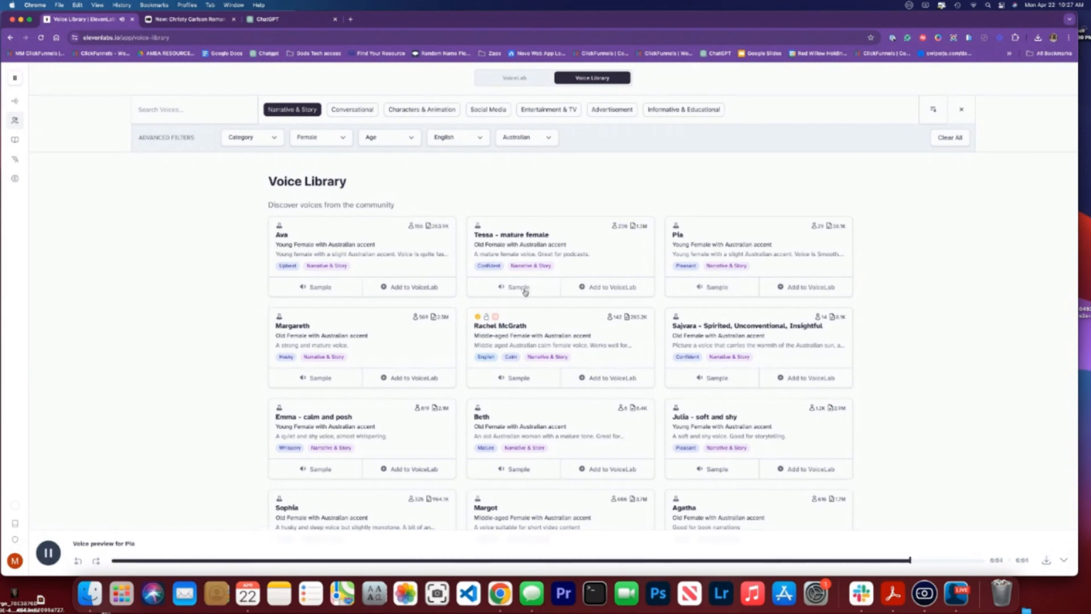
click(524, 289)
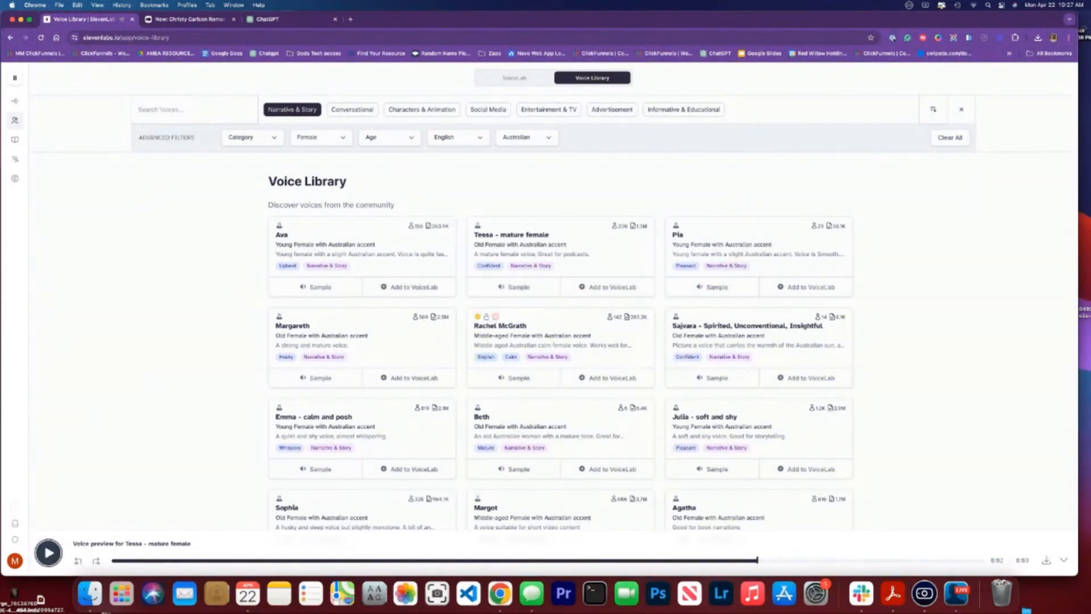
Step: Add the Australian voice Tessa - mature female to VoiceLab under its default name
click(595, 288)
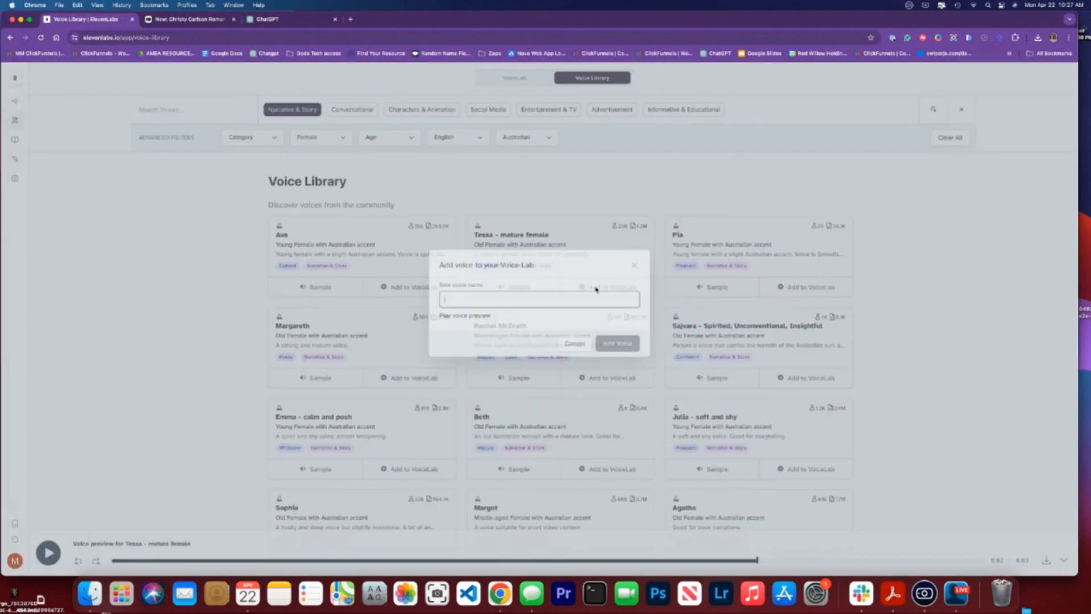
click(611, 347)
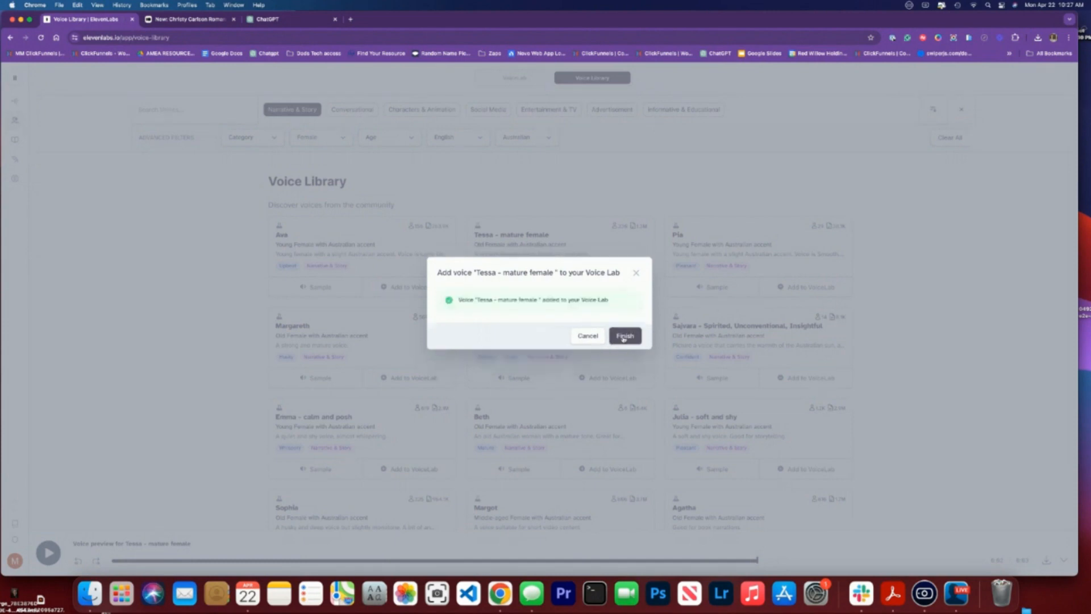
click(624, 336)
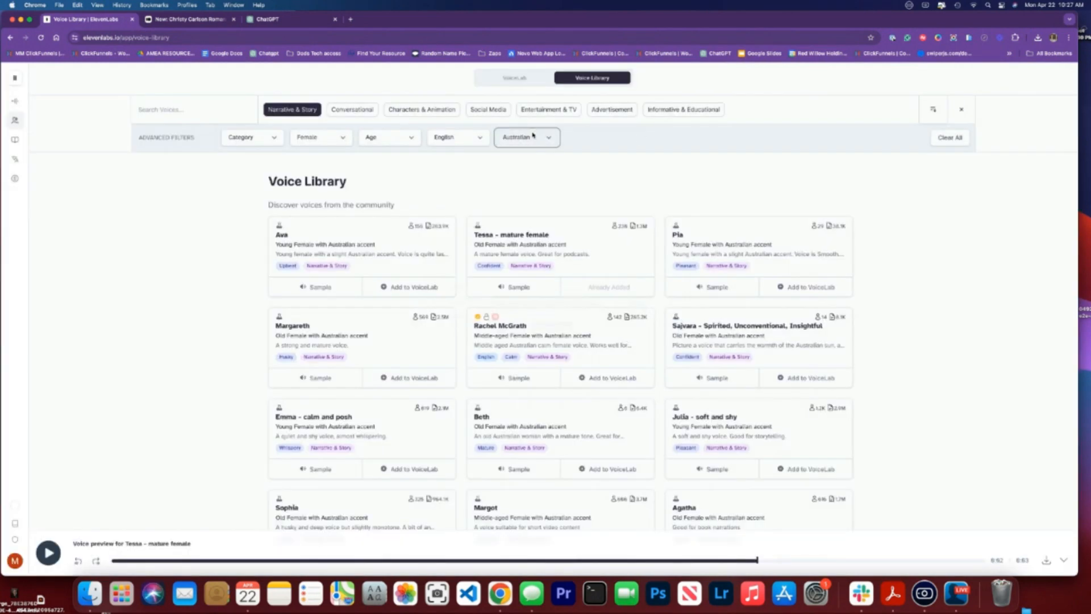
Step: Change the Voice Library accent filter to British and the gender filter to Male
click(533, 135)
click(526, 197)
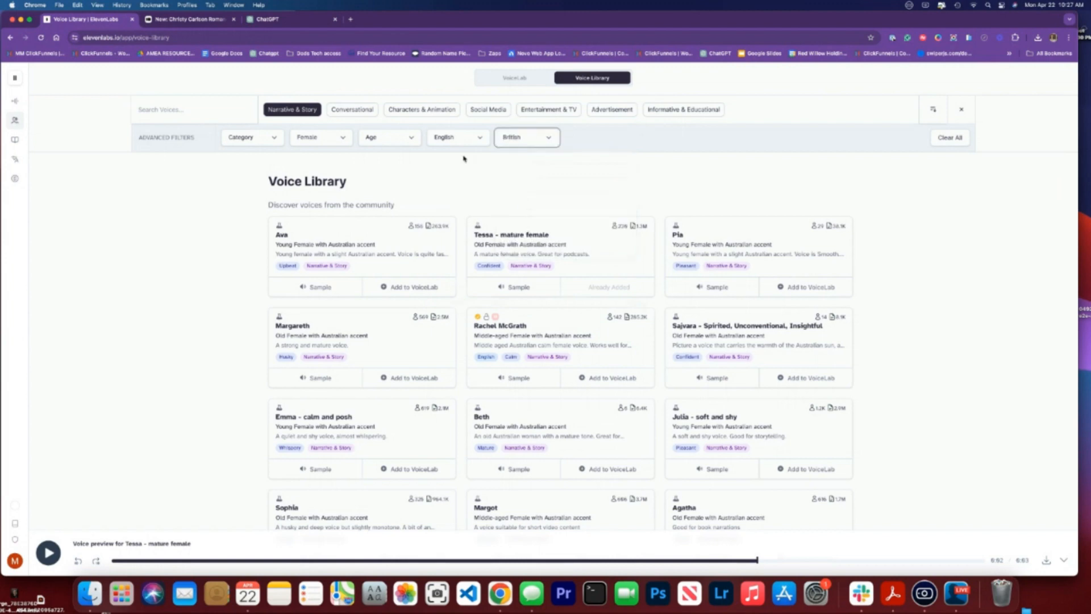
click(329, 139)
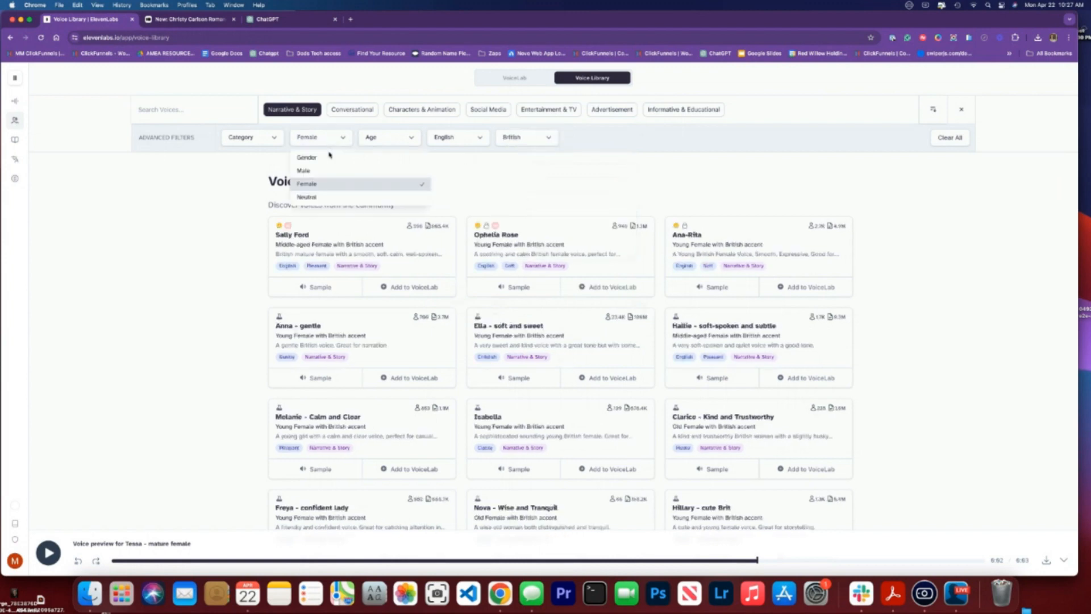
click(350, 177)
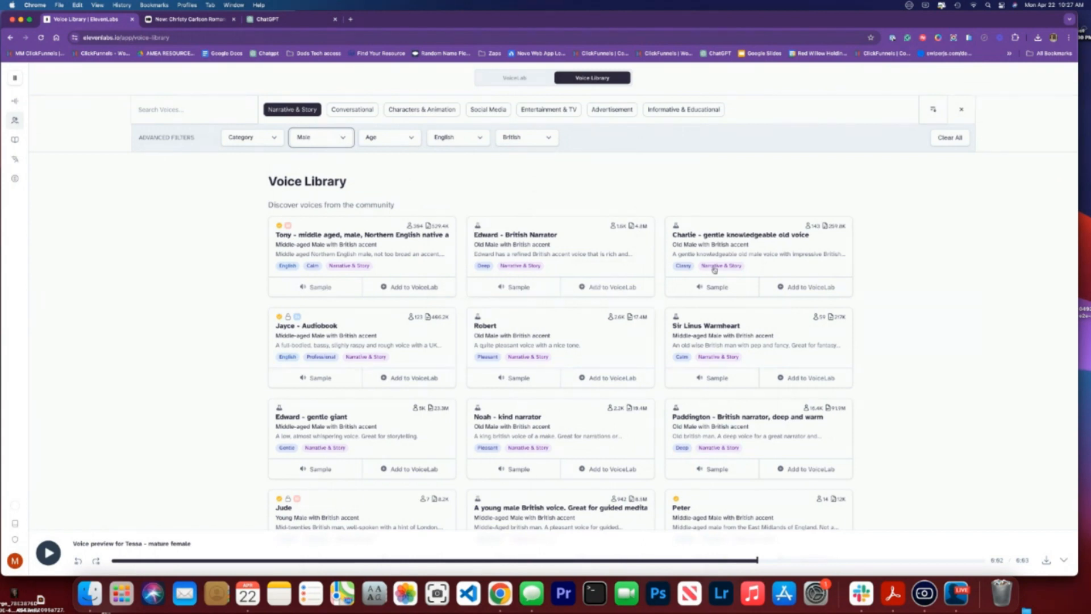
Step: Add the British male voices Charlie - gentle knowledgeable old voice and Sir Linus Warmheart to VoiceLab
click(807, 287)
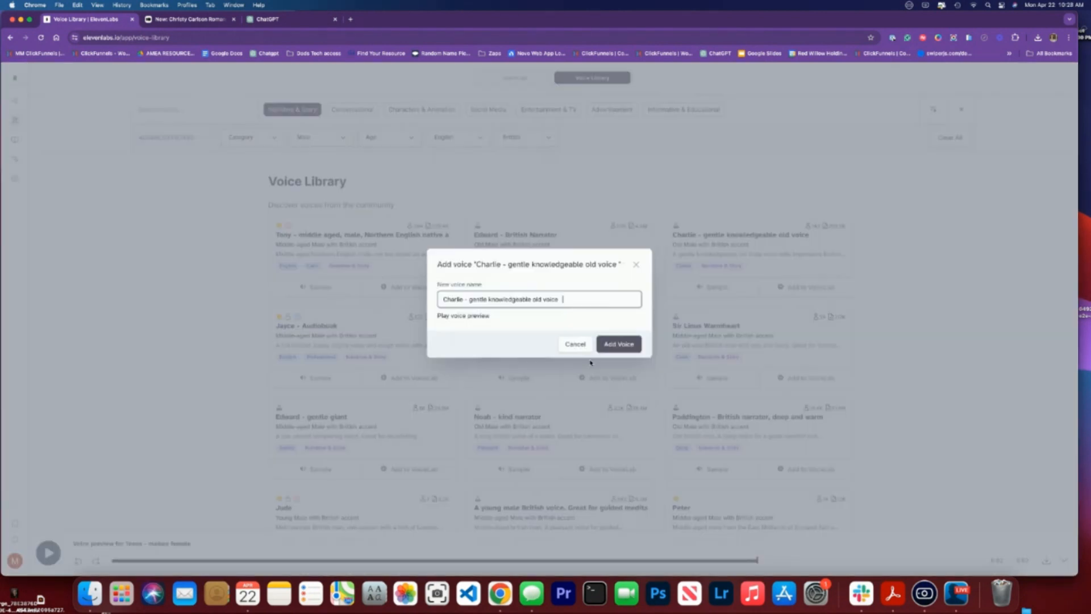
click(617, 345)
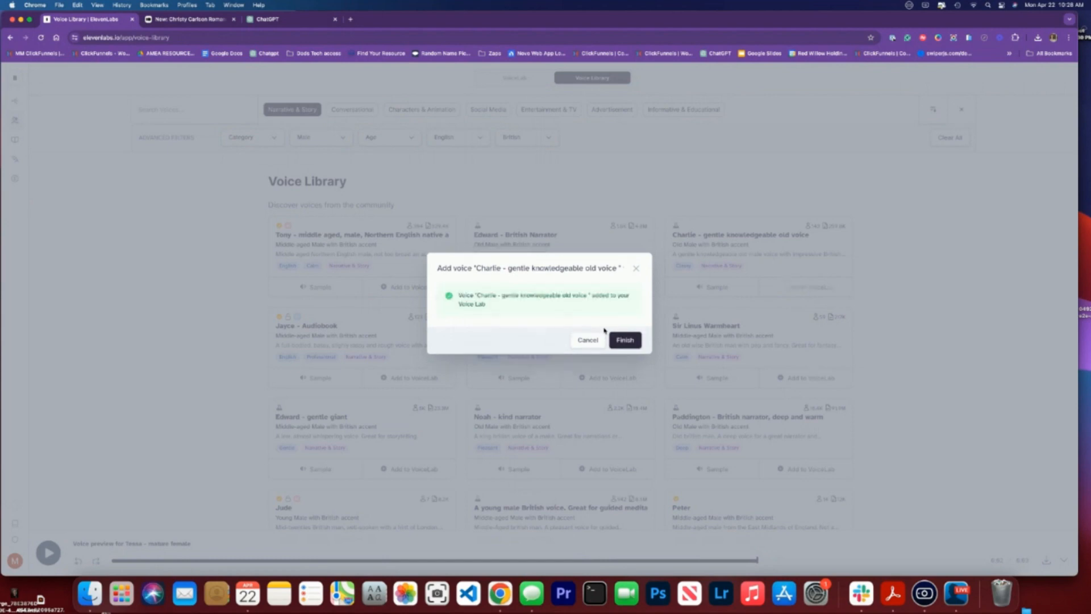
click(625, 340)
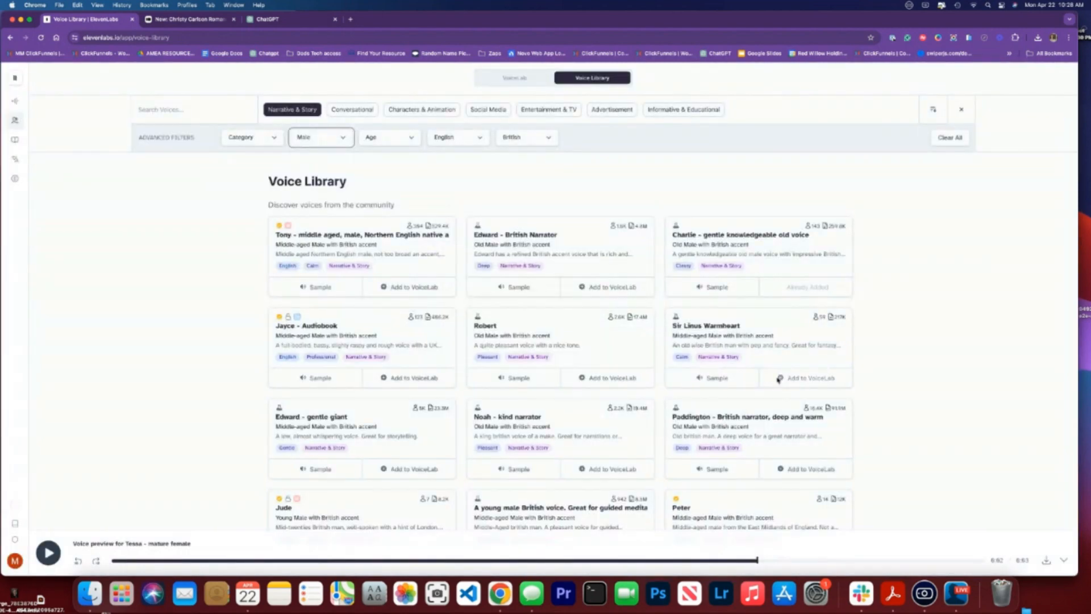
click(779, 379)
click(618, 345)
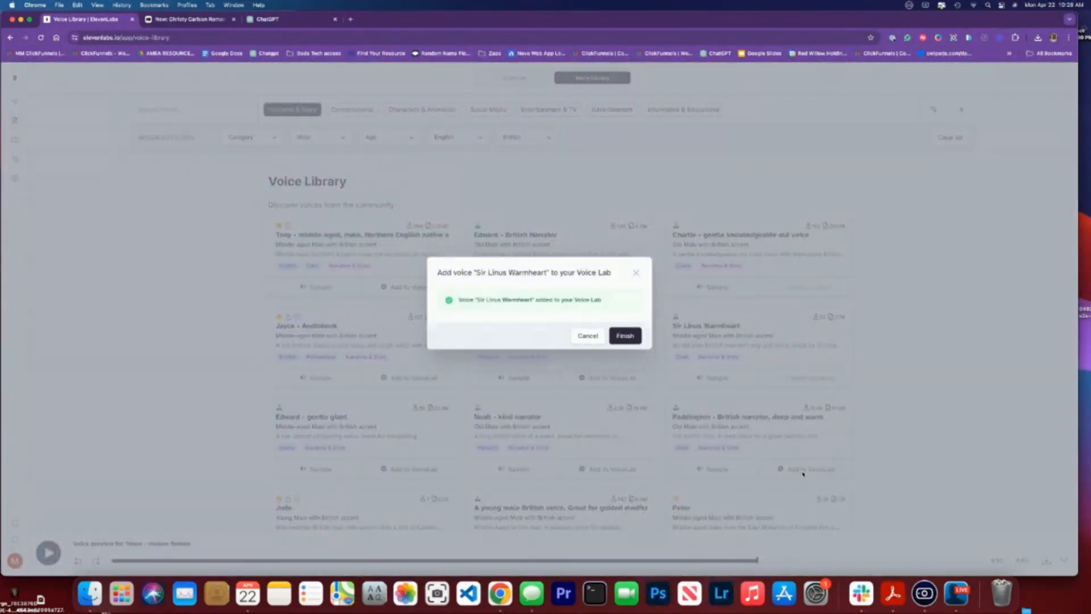
click(634, 333)
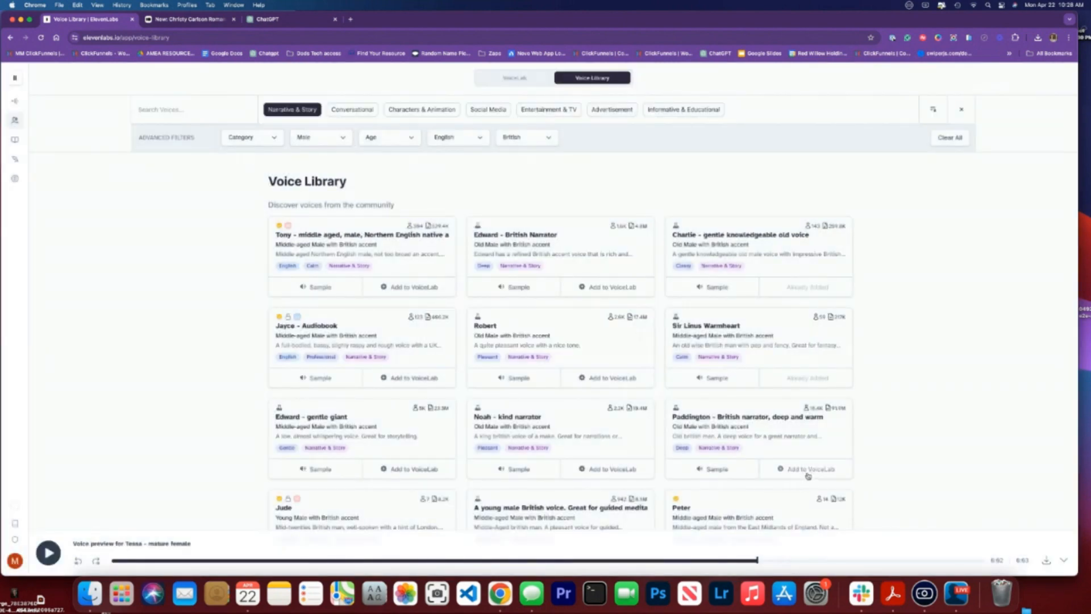
Step: Add the voice Paddington - British narrator, deep and warm to VoiceLab
click(808, 469)
click(608, 347)
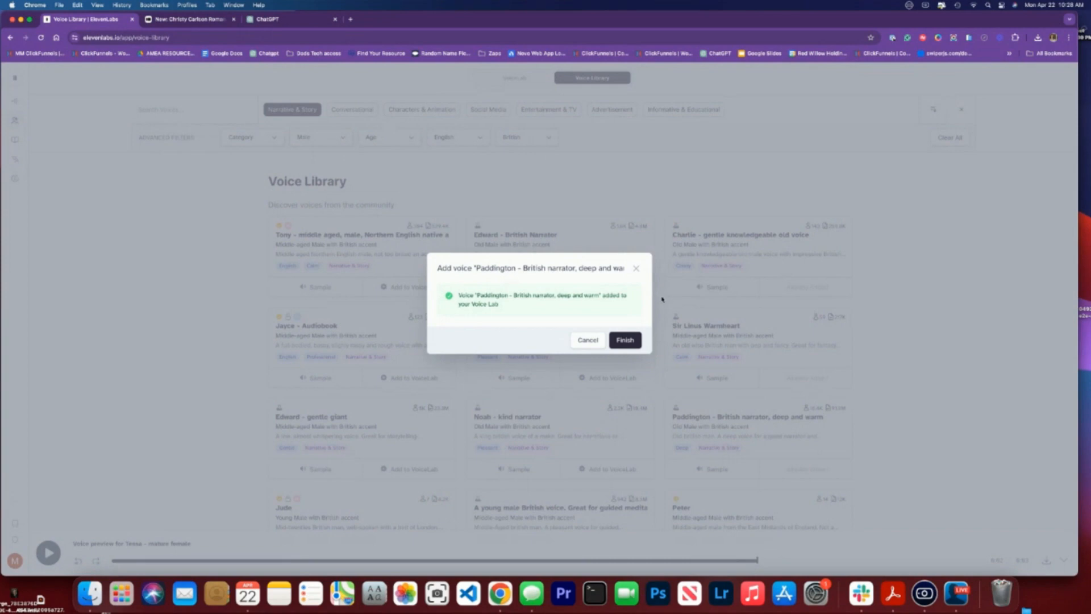
click(624, 341)
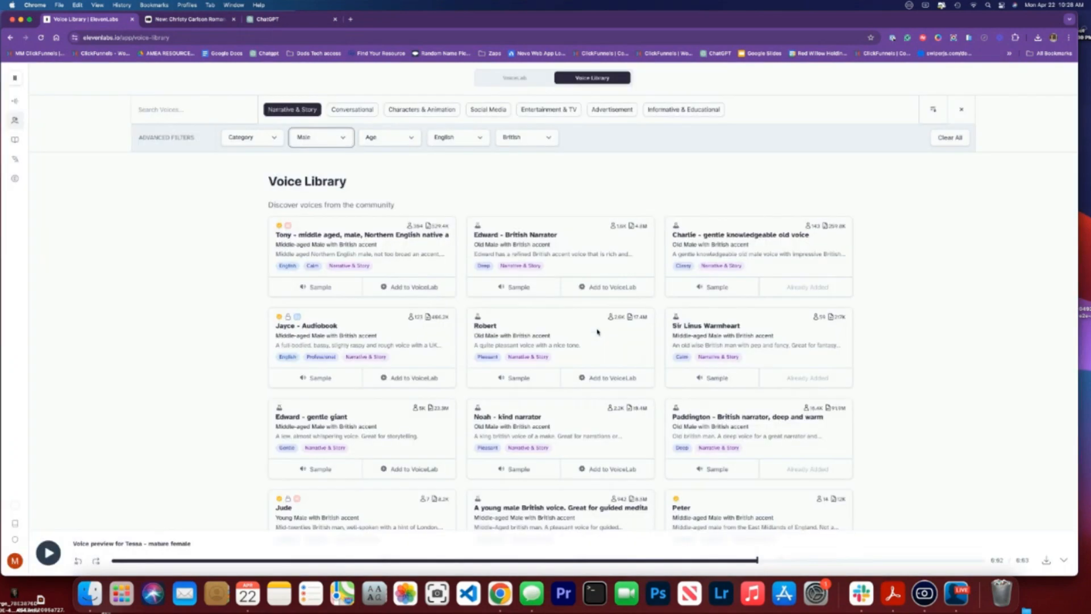
Step: Go to Speech Synthesis and generate the marketer script with the Sir Linus Warmheart voice
mouse_move(27, 116)
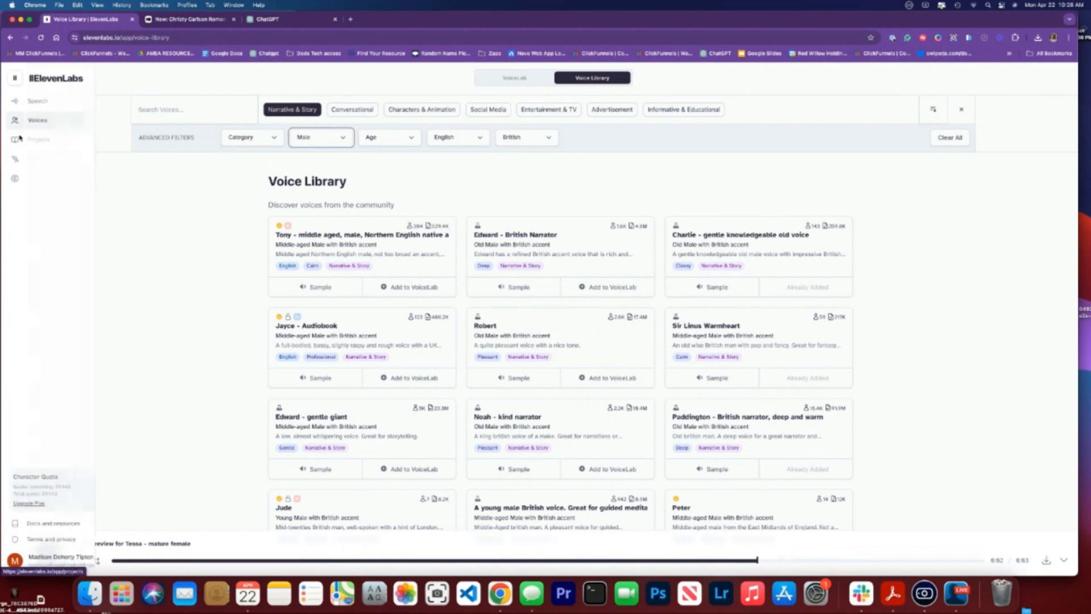
click(33, 101)
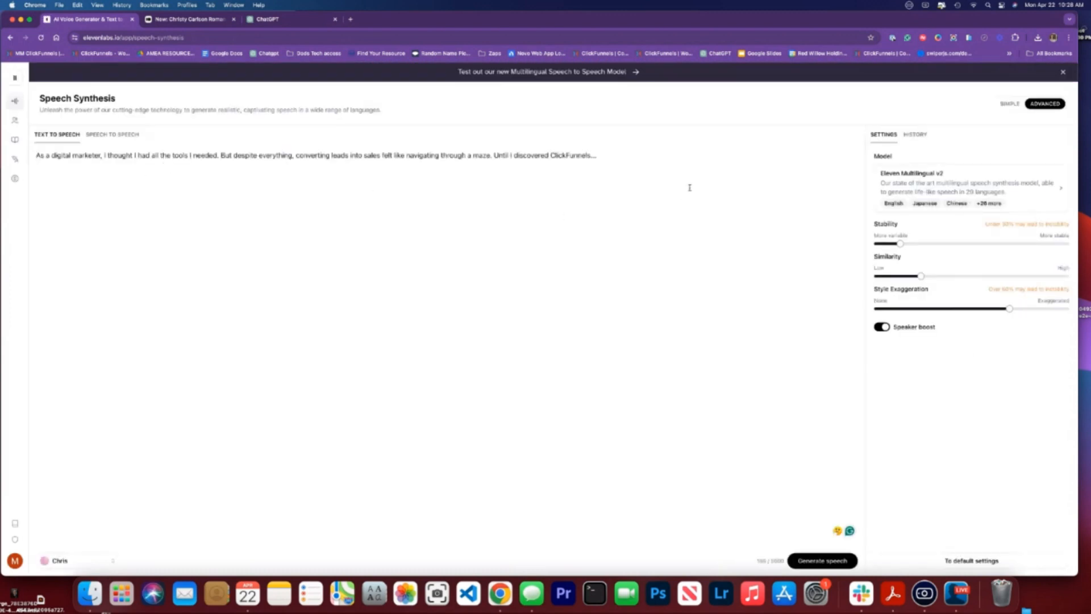
click(97, 565)
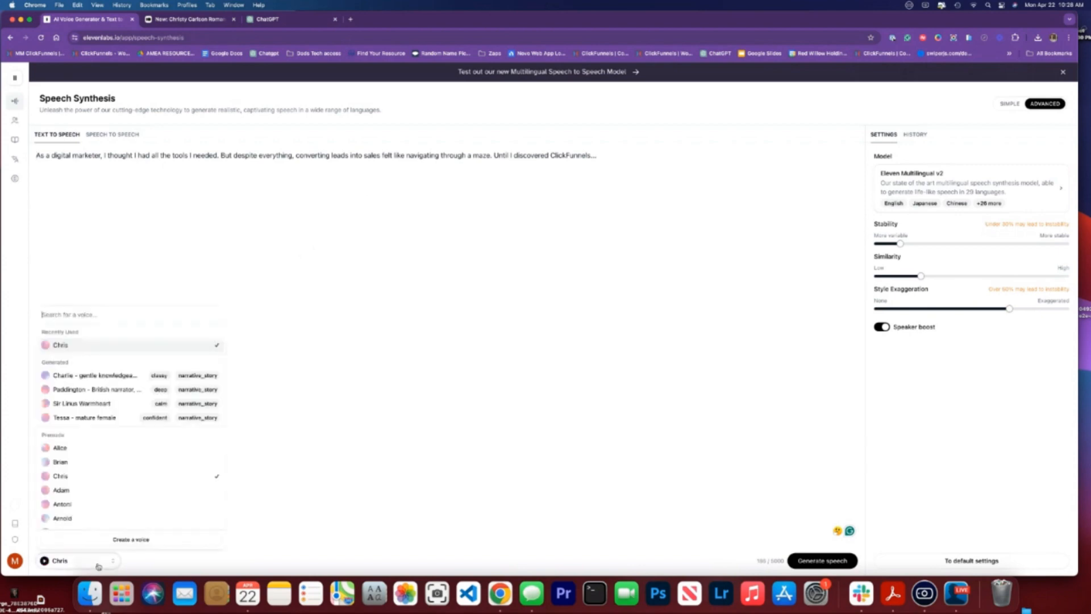
click(81, 404)
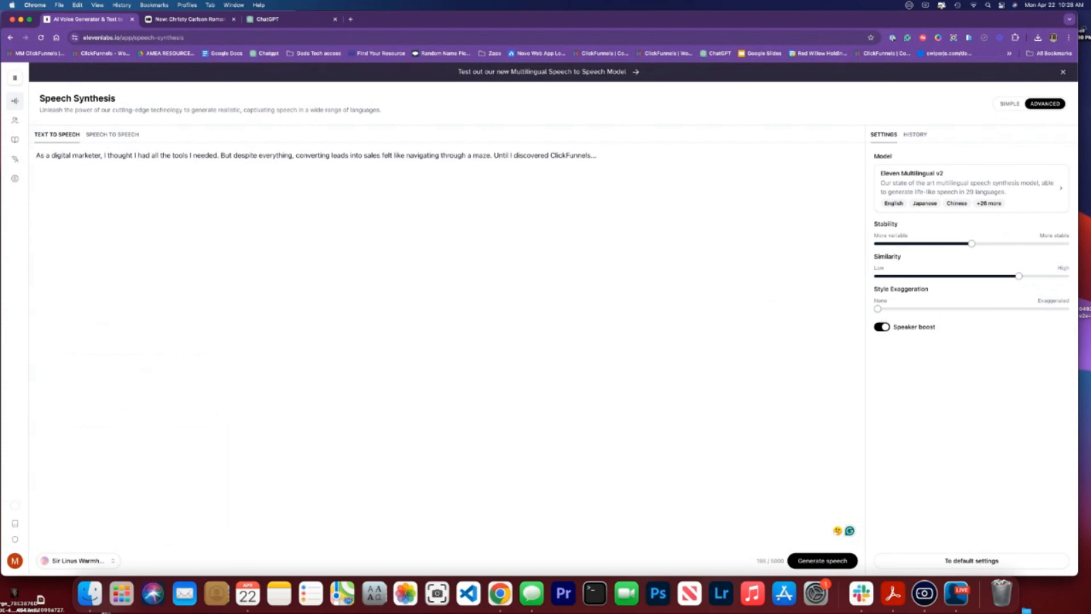
click(821, 560)
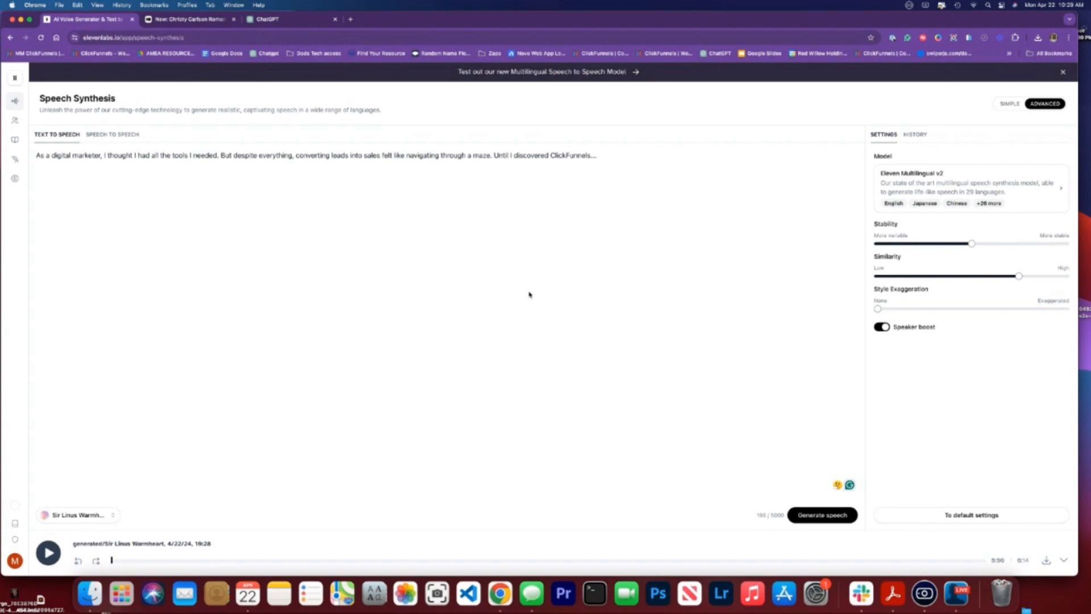
Step: Generate the same script with the Paddington - British narrator voice and pause its playback
click(86, 516)
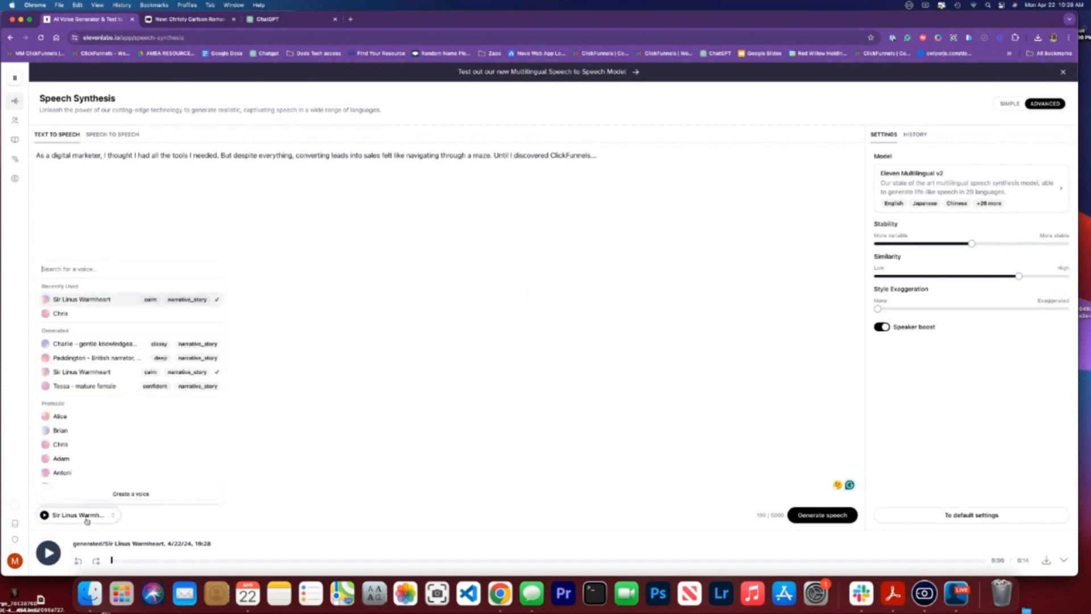
click(89, 358)
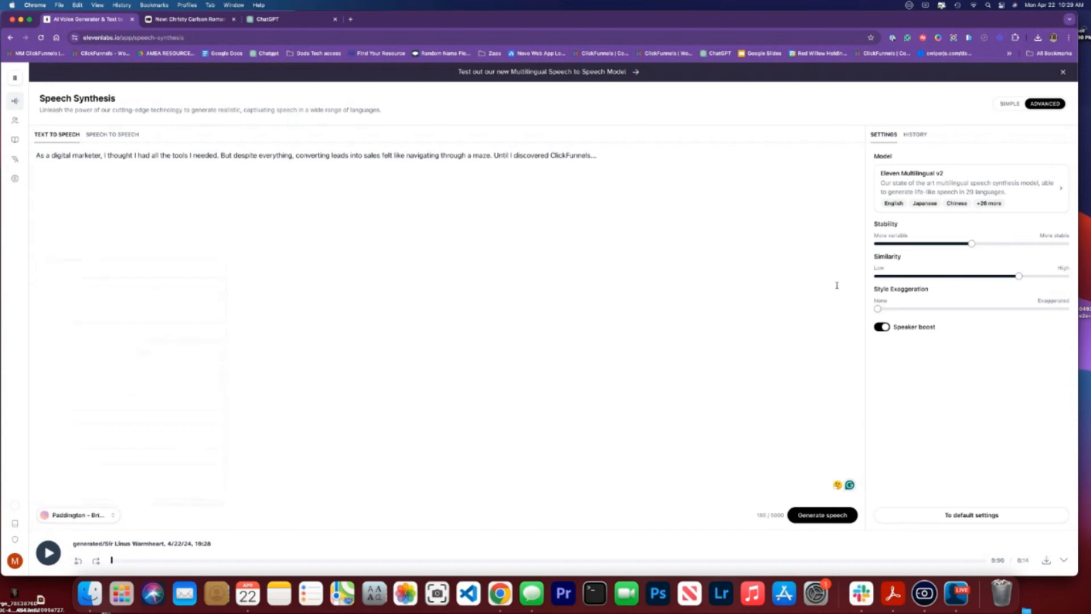
click(819, 516)
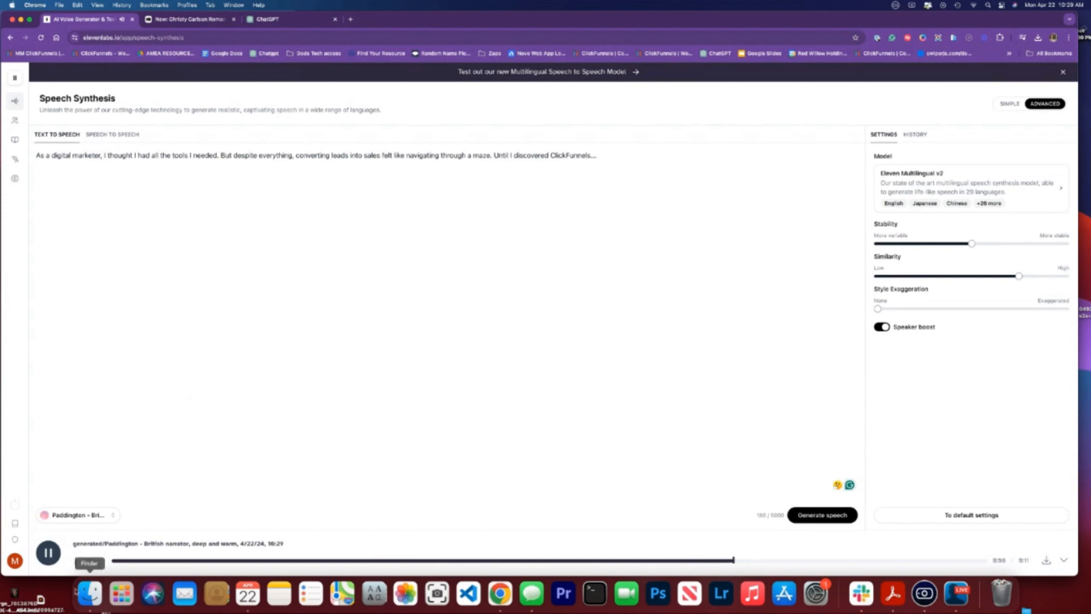
click(48, 552)
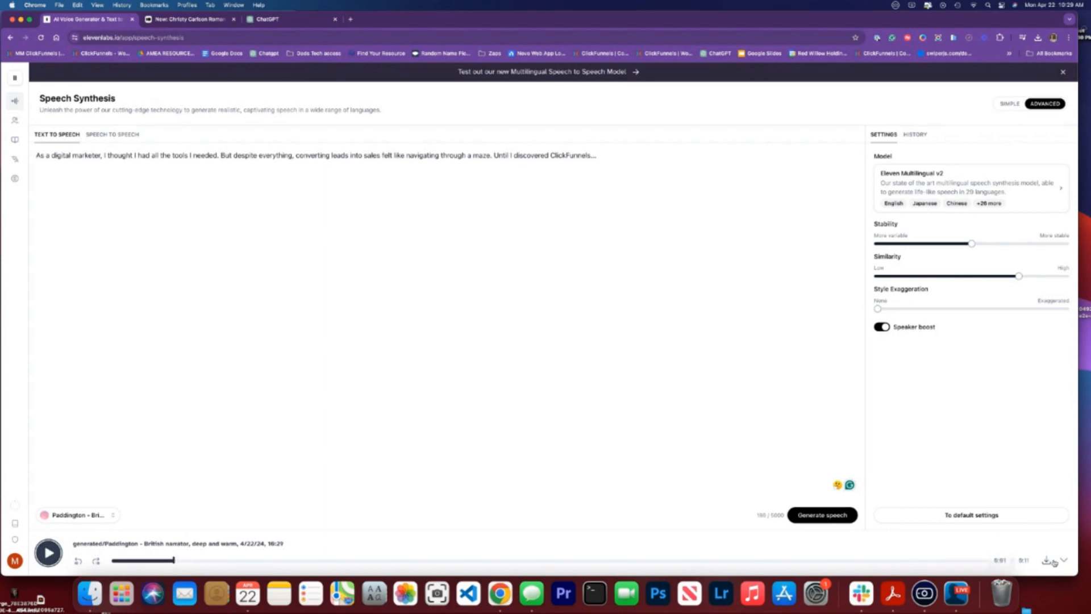
Step: Open the generation history and play the earlier Sir Linus Warmheart, Chris and Rachel versions of the script to compare them
click(915, 135)
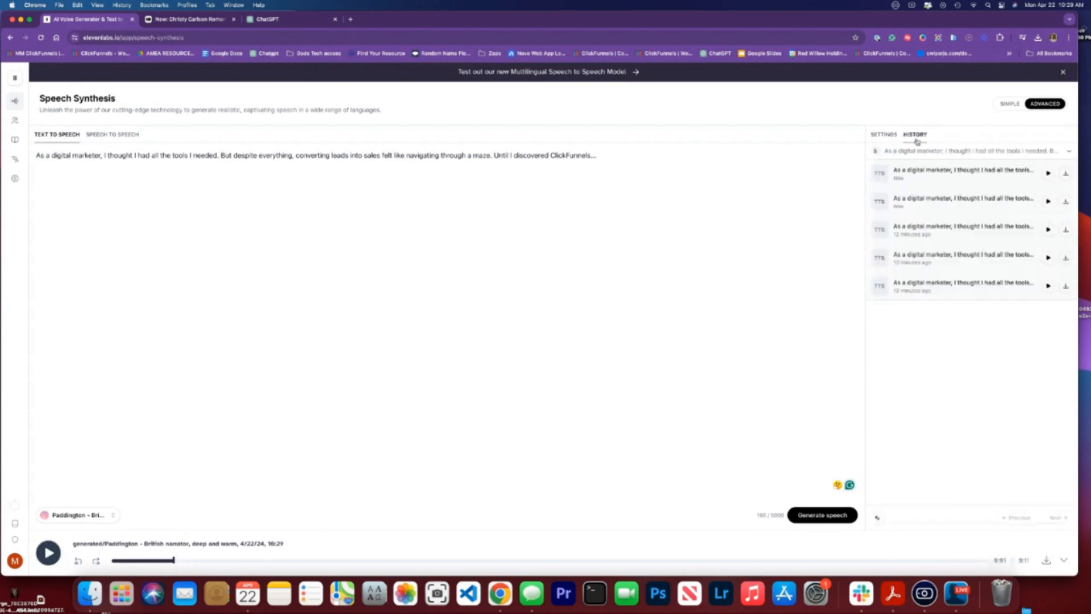
click(1048, 202)
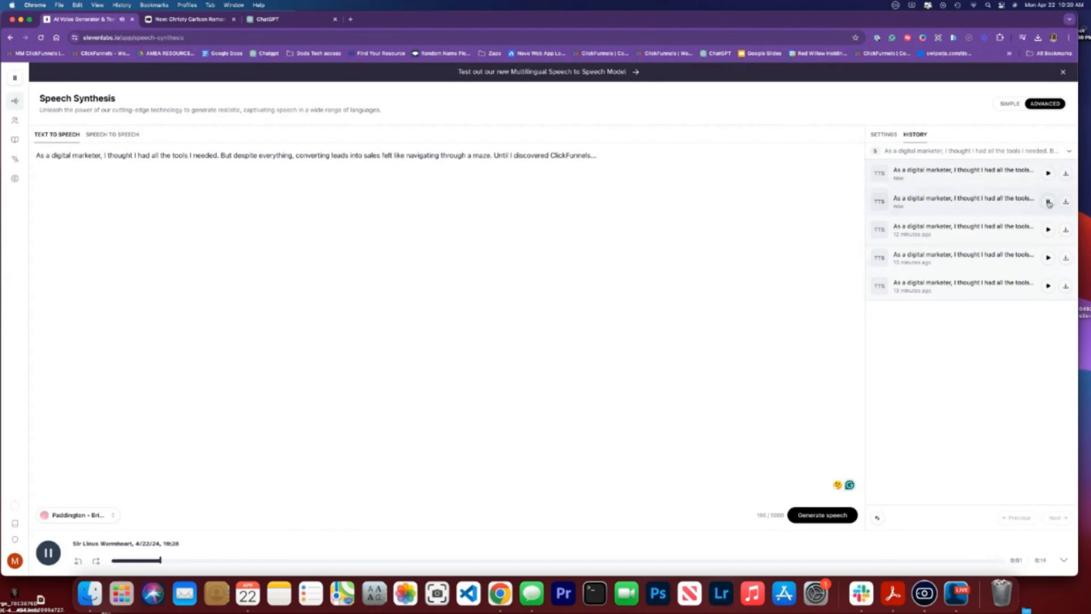
click(1047, 230)
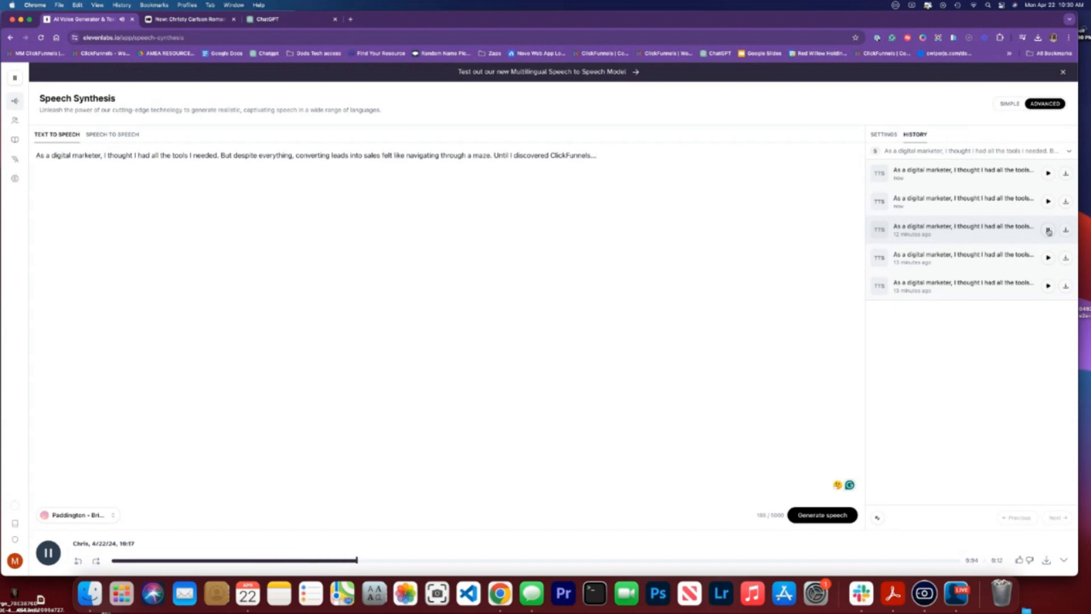
click(1048, 231)
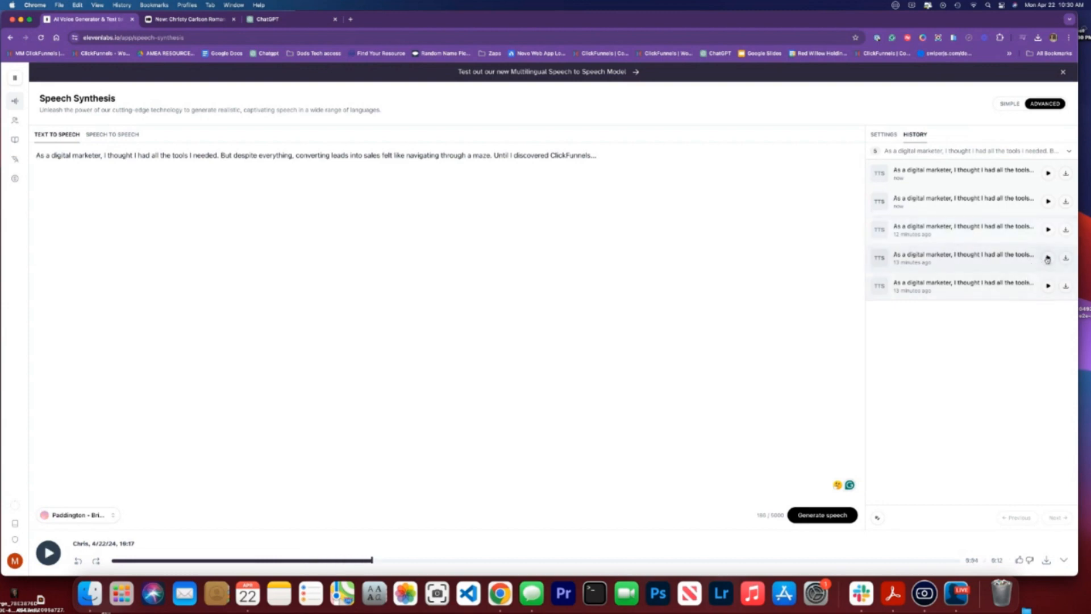
click(1047, 258)
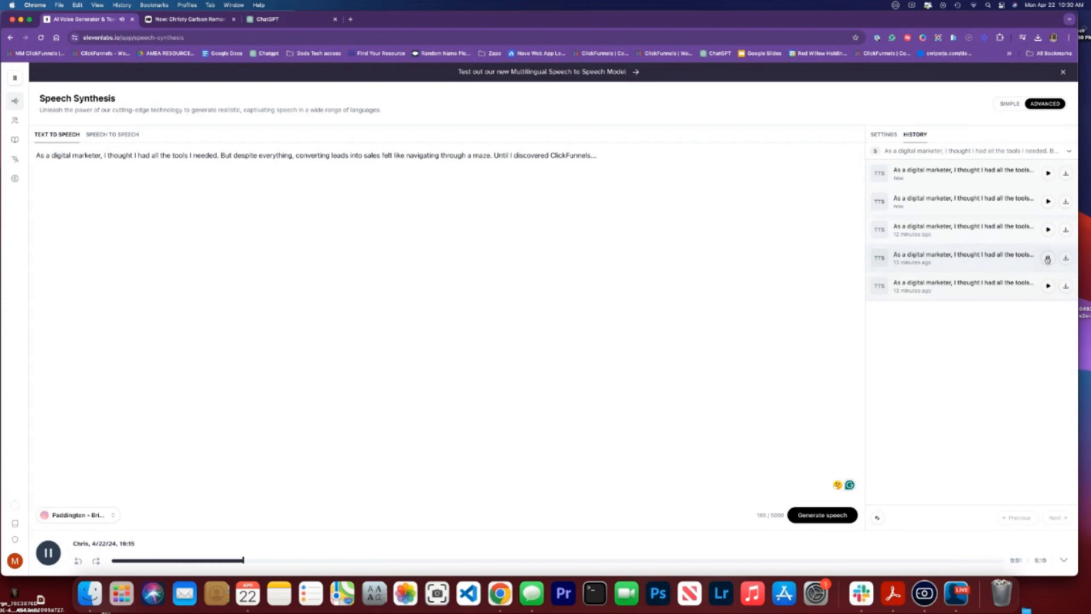
click(1047, 258)
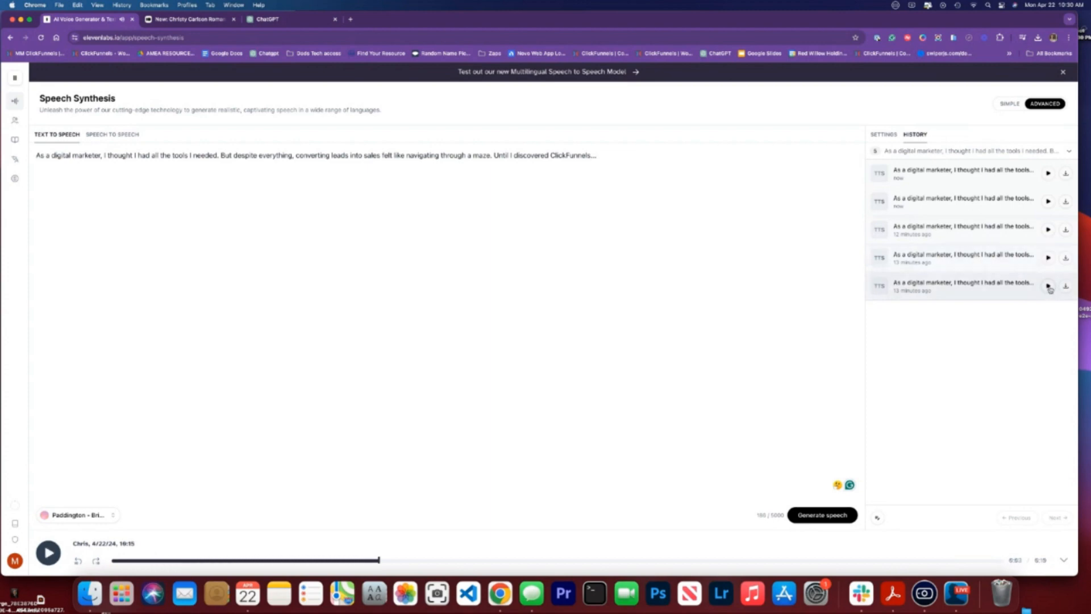
click(1049, 286)
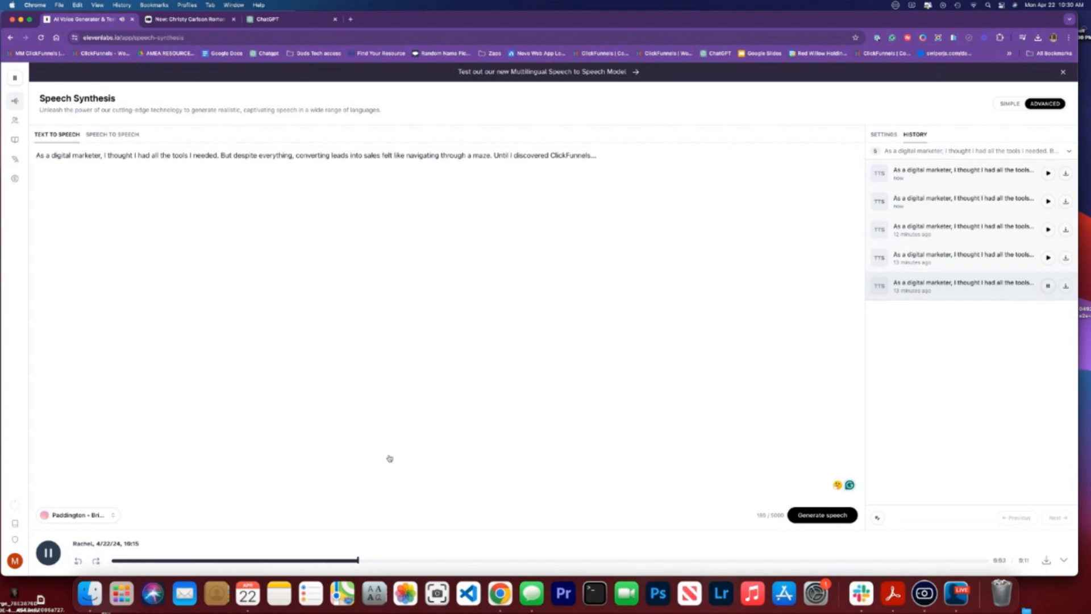
click(49, 552)
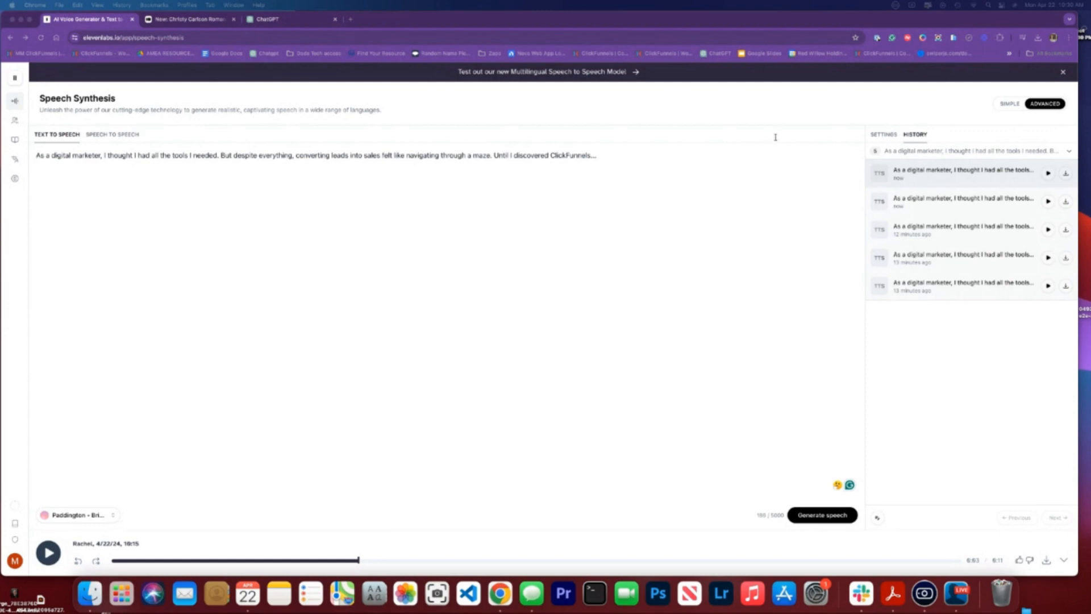
Step: Insert the pause tag <break time="0.1s" /> after the script's first sentence, ending in "needed."
click(220, 155)
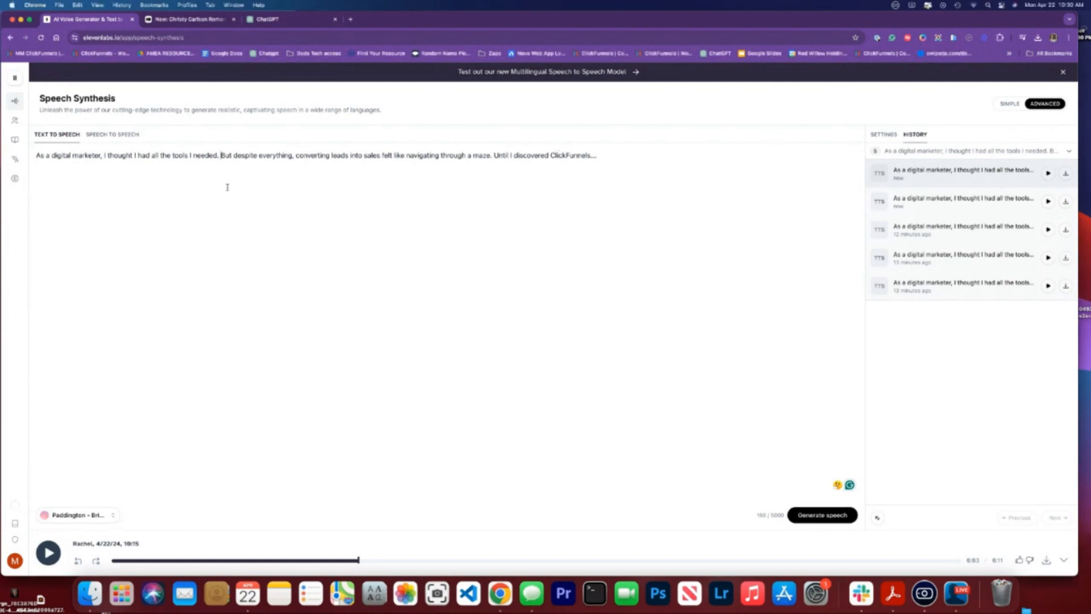
text(<break time="0.3s" />)
drag(272, 155, 275, 155)
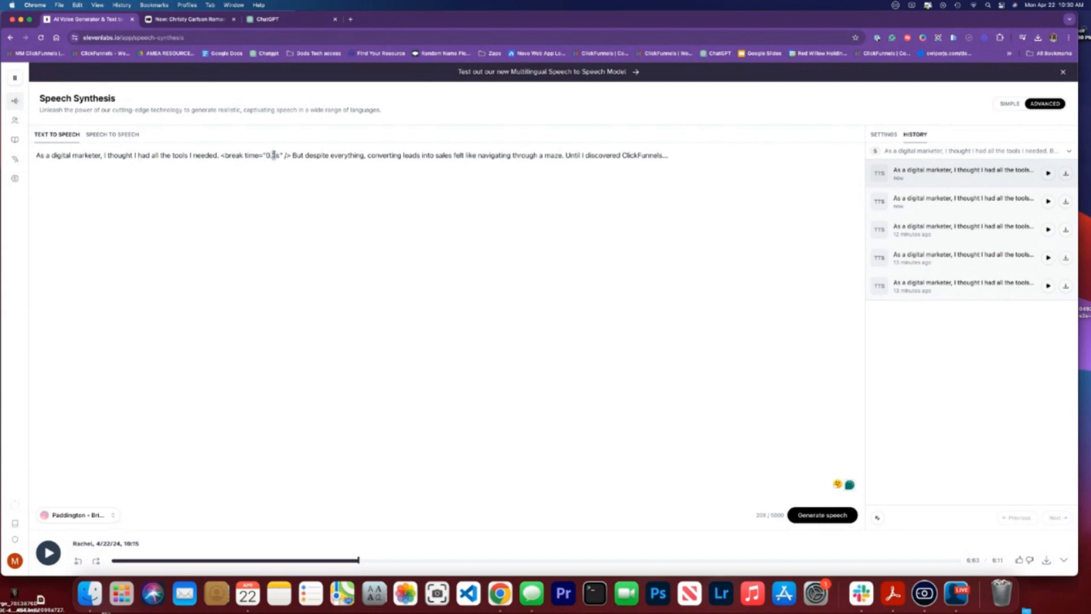
text(1)
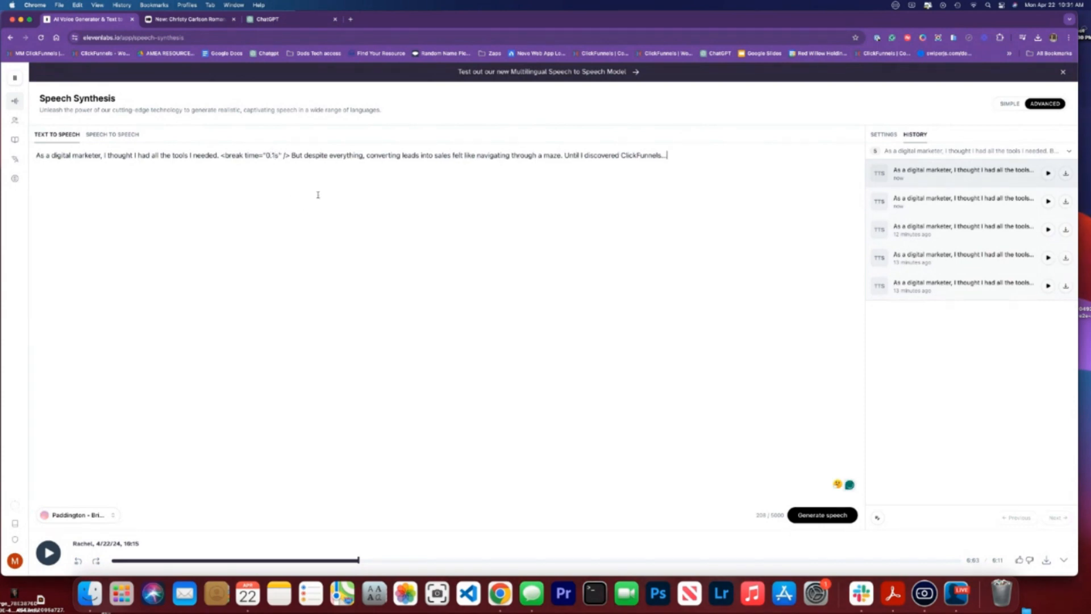
Step: Insert a blank line before "But despite everything" and a line break before "Until I discovered ClickFunnels" in the script
click(292, 154)
key(Return)
key(Return)
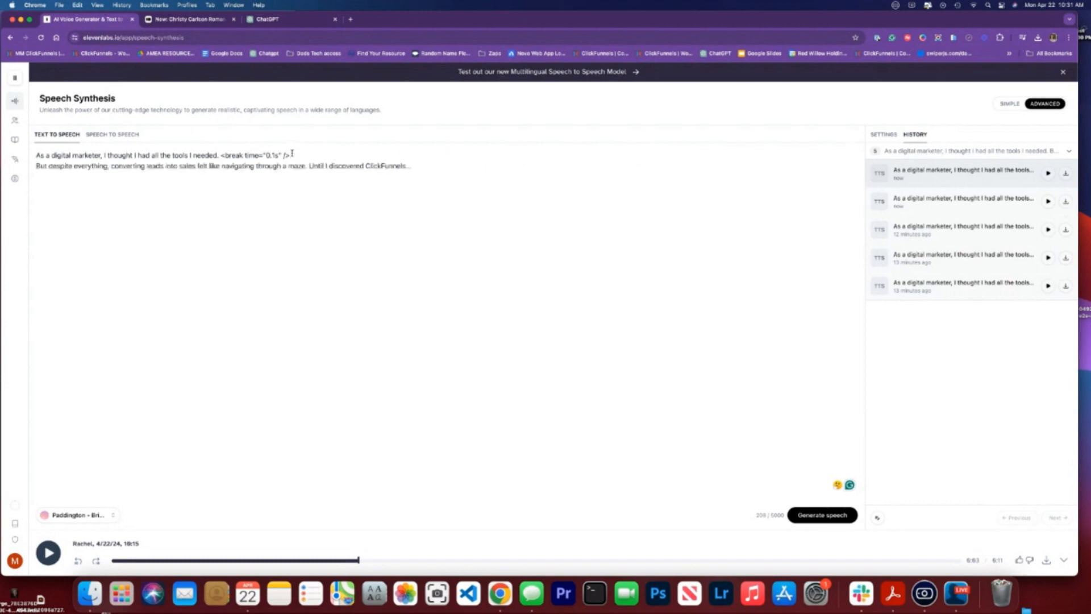
click(310, 177)
key(Return)
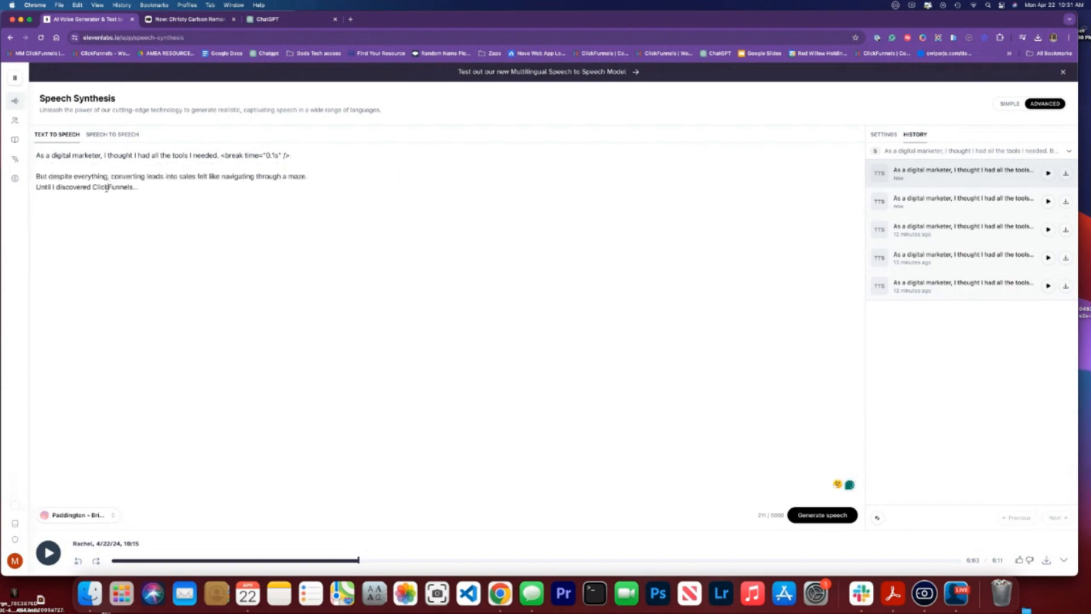
Step: Replace the ellipsis after "Click Funnels" with <break time="0.3s" />, add a blank line above that sentence, and generate the speech
click(143, 188)
key(BackSpace)
key(BackSpace)
key(BackSpace)
text(<break time="0.3s" />)
click(320, 177)
key(Return)
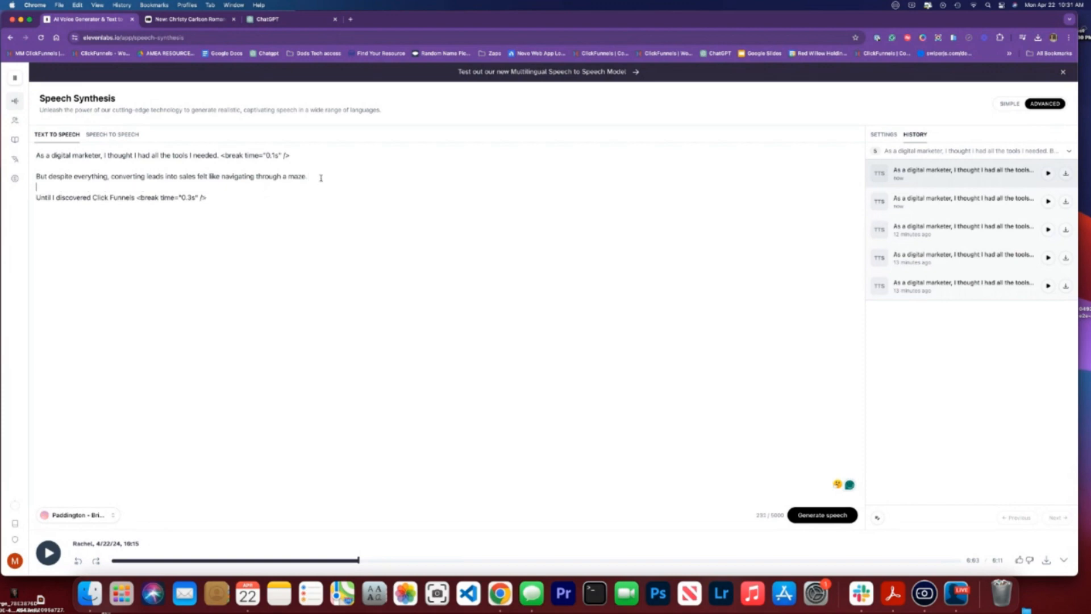
click(818, 517)
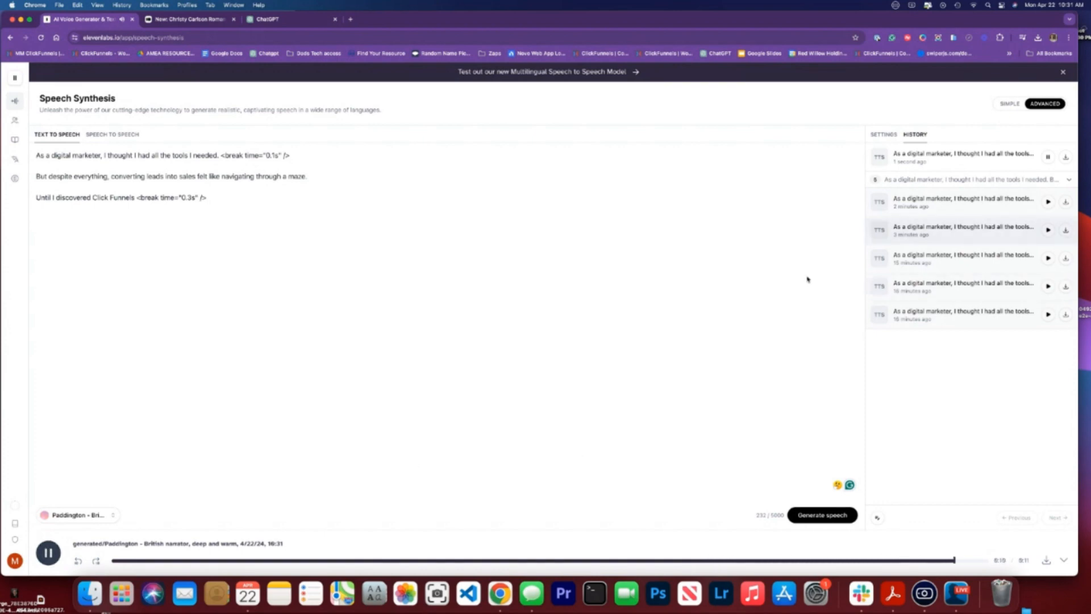
Step: Copy the <break time="0.1s" /> tag and insert it after "everything,", "navigating through" and "Until I discovered"
drag(222, 155, 296, 156)
key(super+c)
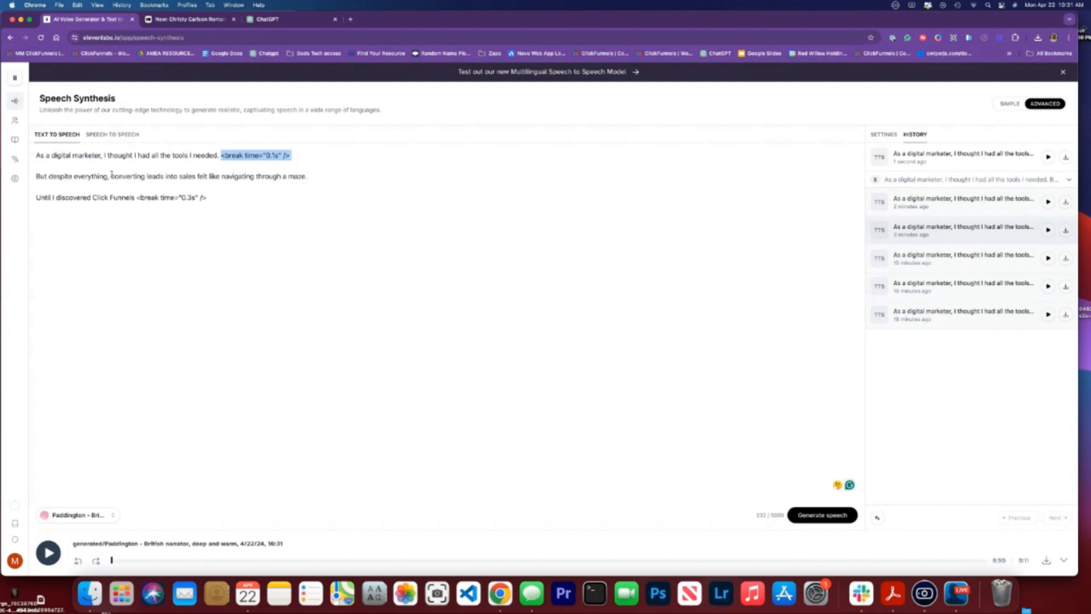
click(112, 174)
key(super+v)
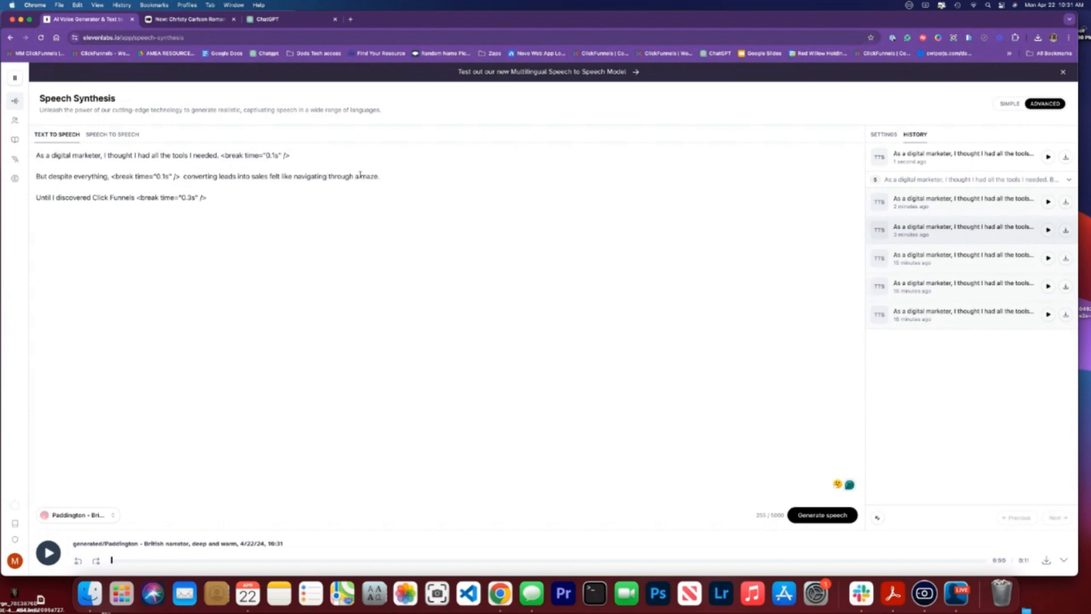
click(354, 175)
key(super+v)
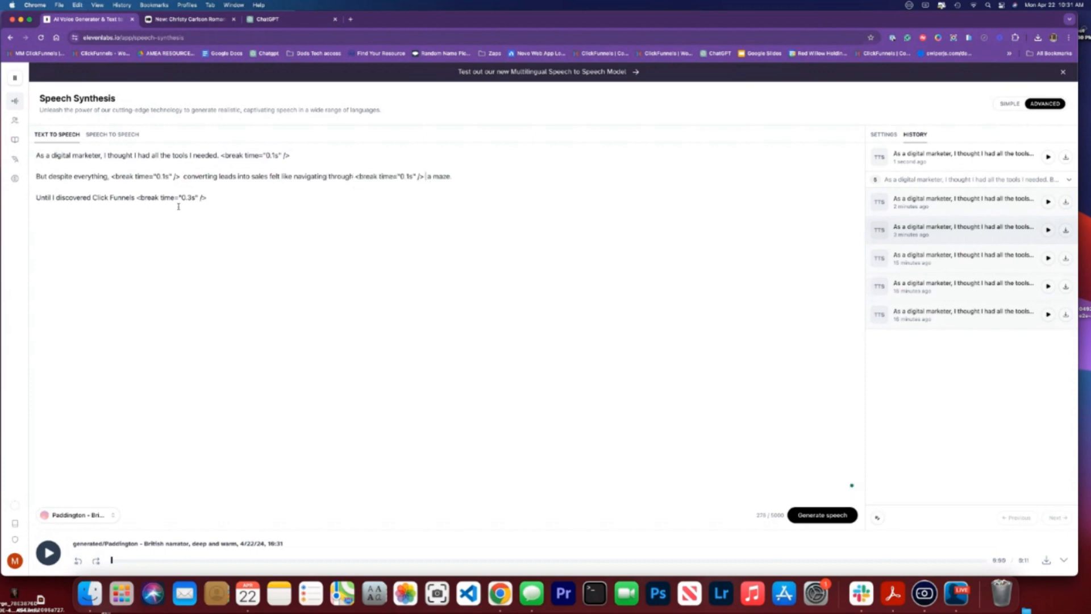
click(90, 198)
key(super+v)
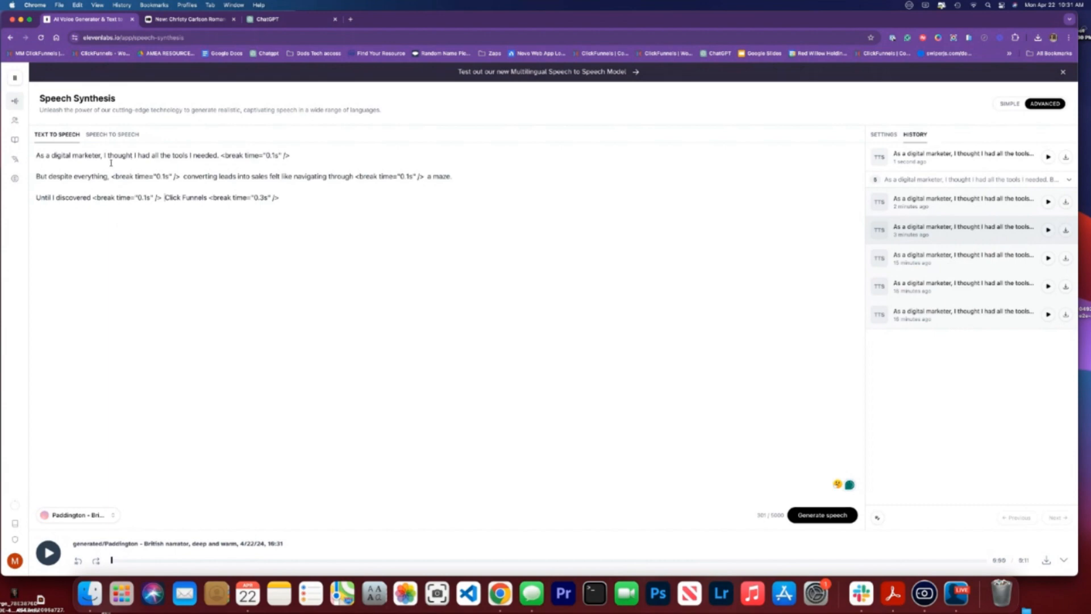
Step: Insert the <break time="0.1s" /> tag after "I thought" in the first sentence and generate the speech
click(132, 154)
key(super+v)
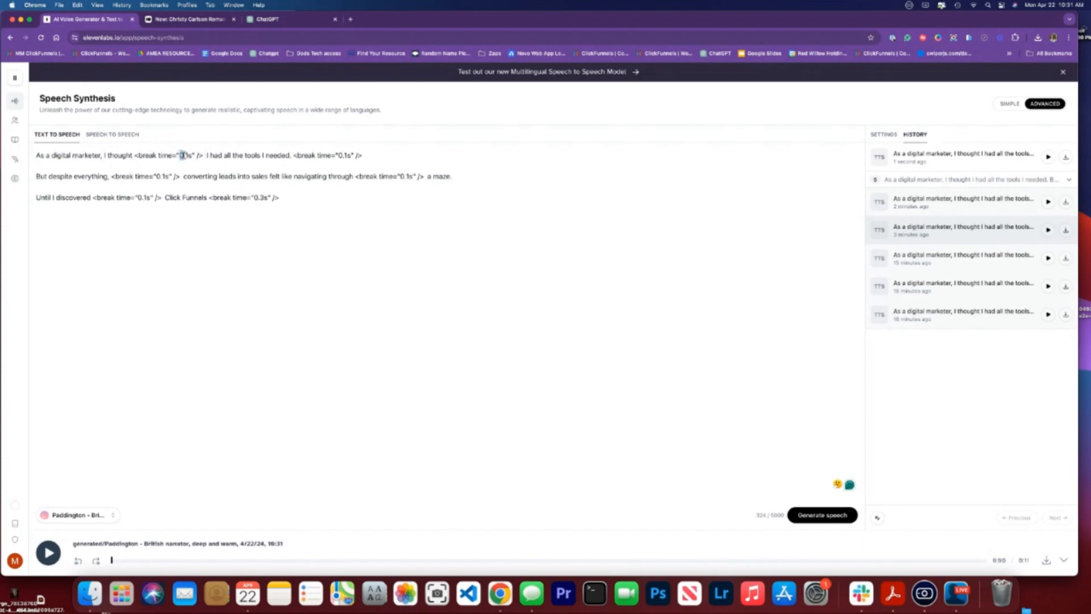
drag(184, 156, 180, 154)
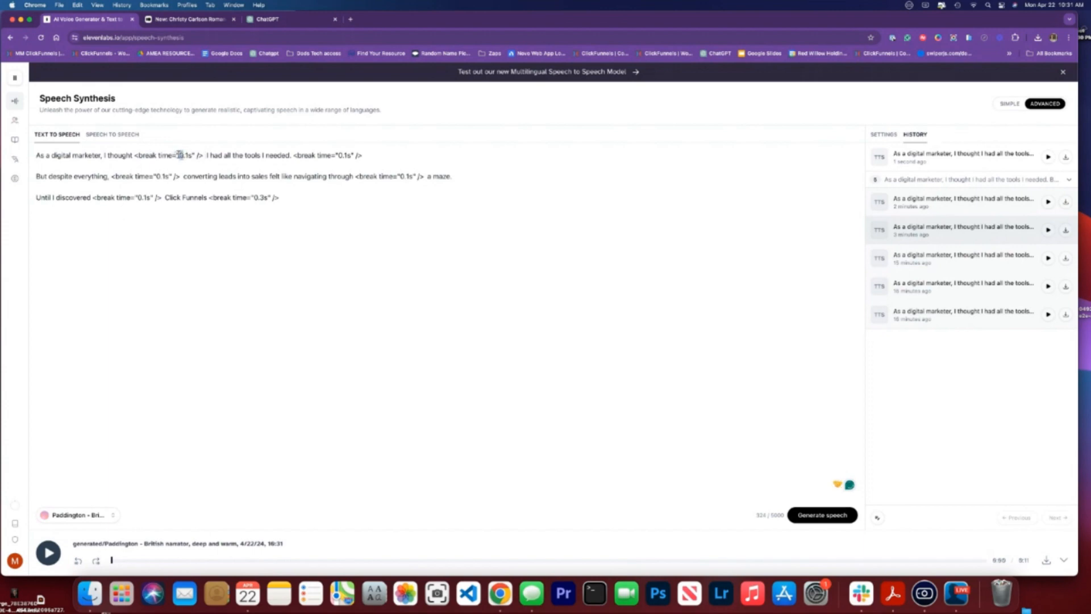
click(305, 233)
click(808, 516)
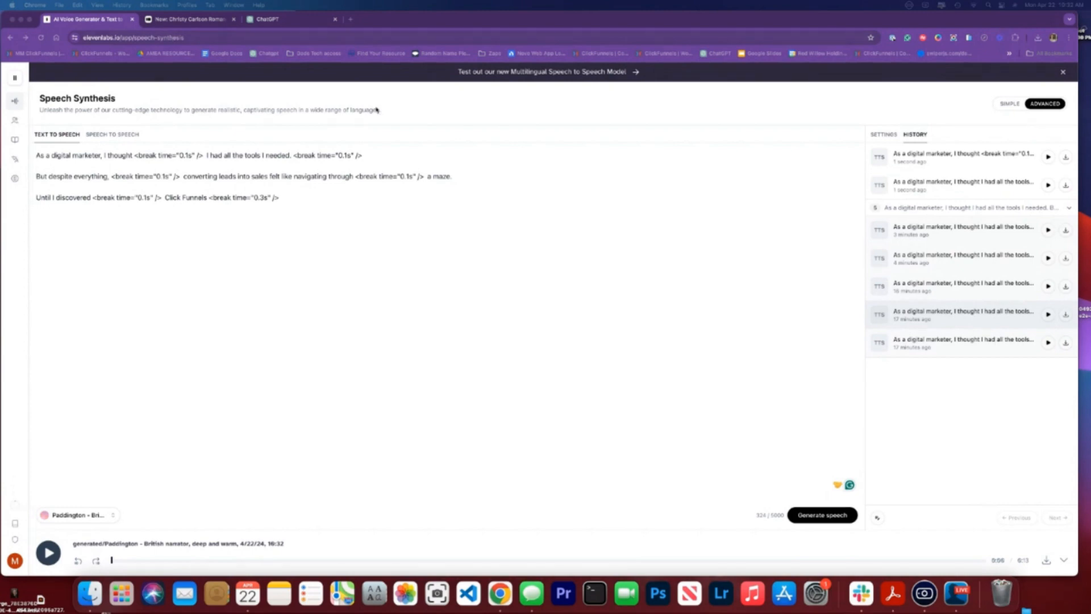
Step: In the ChatGPT script chat, draft the prompt "I want you to rewrite this with natural pauses that a normal person would take in the syntyx of"
click(299, 23)
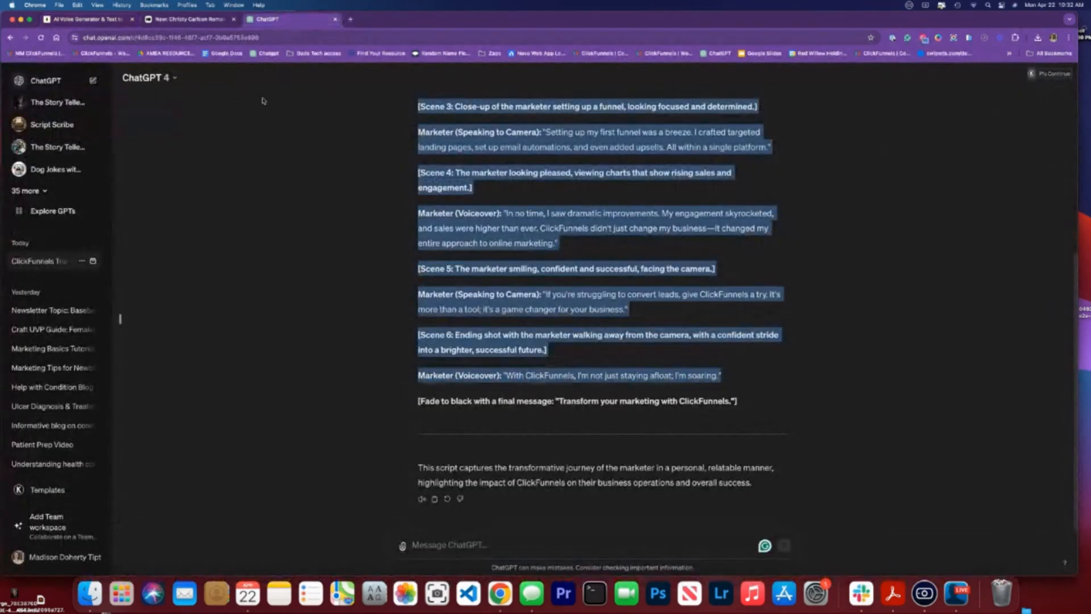
click(419, 557)
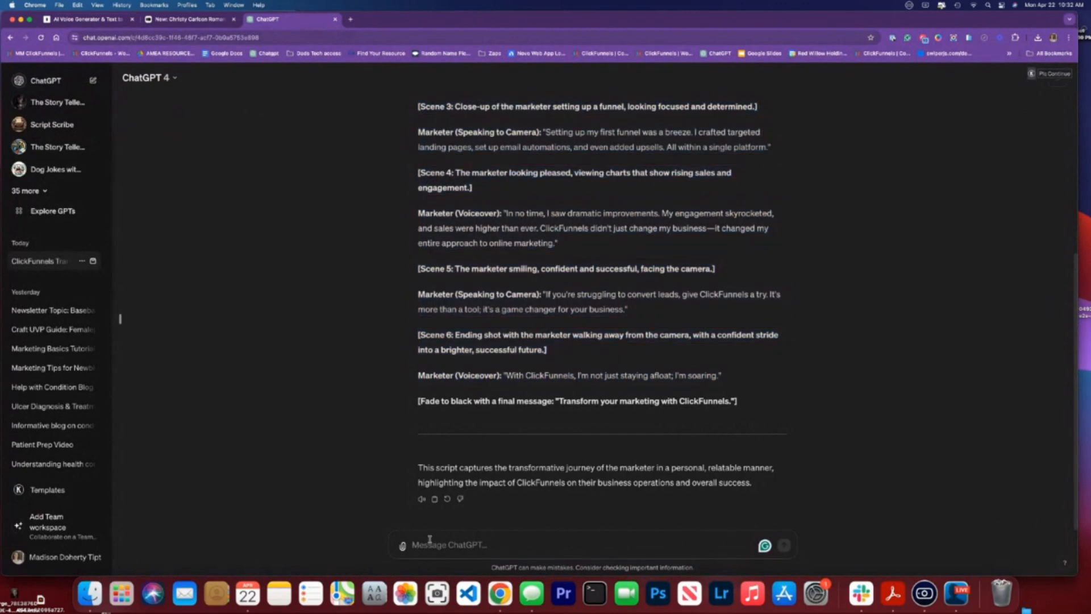
text(I want you to rewrite this with na)
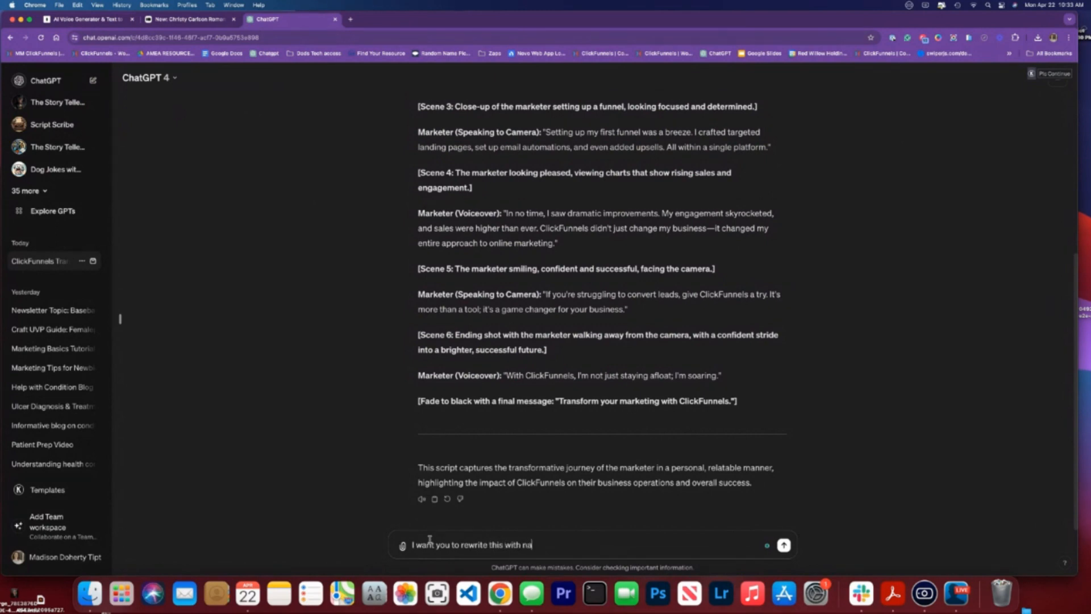
text(tural pauses that a normal person)
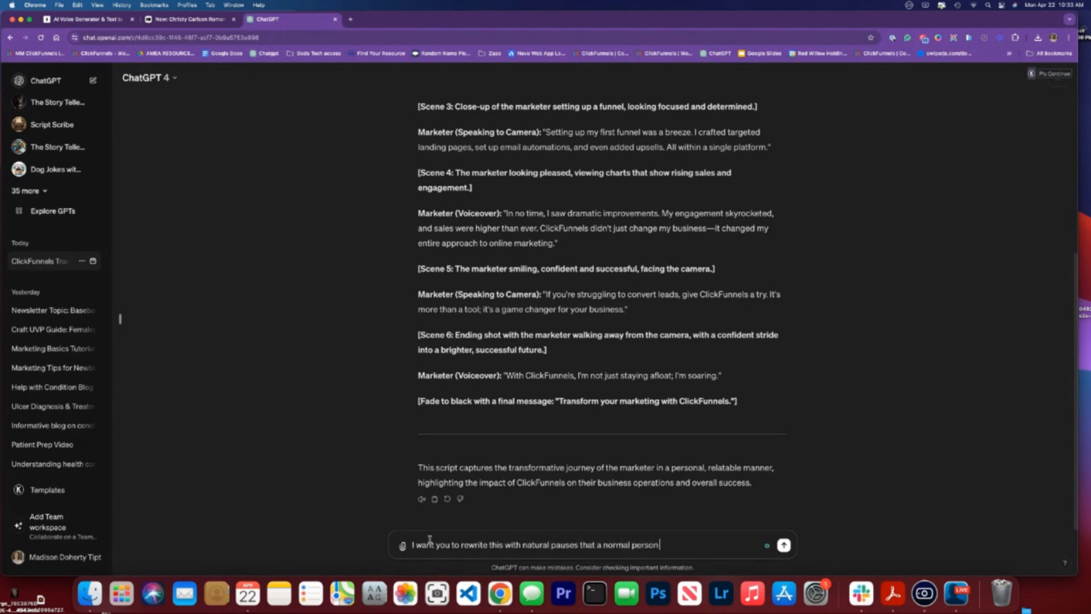
text( would take in the syntyx fo)
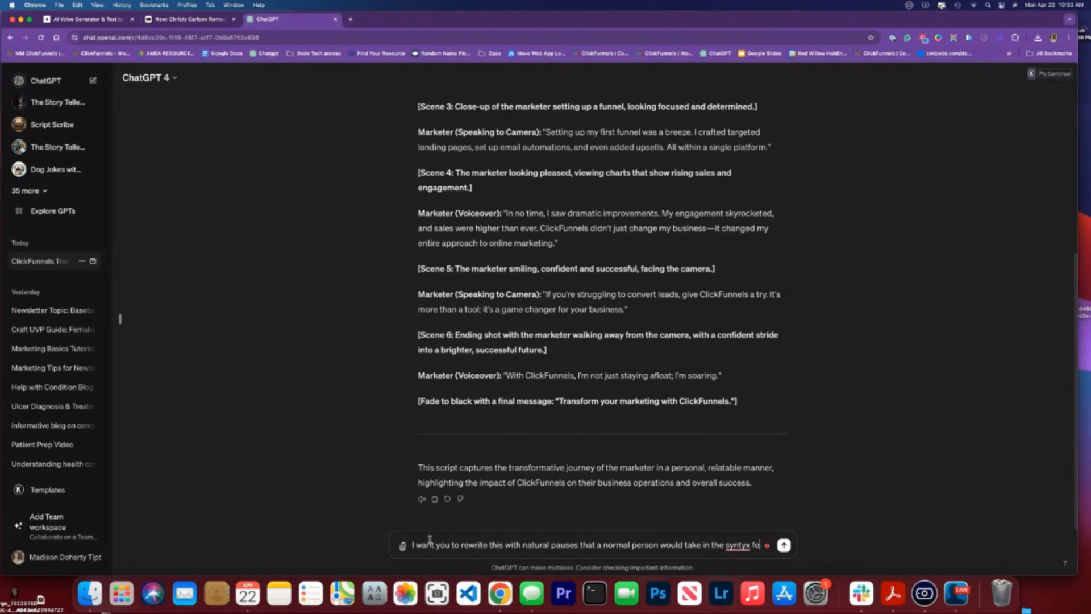
key(BackSpace)
key(BackSpace)
text(of)
Step: Add "Here is the script:" on a new line of the prompt, followed by the copied full script
key(shift+Return)
text(He)
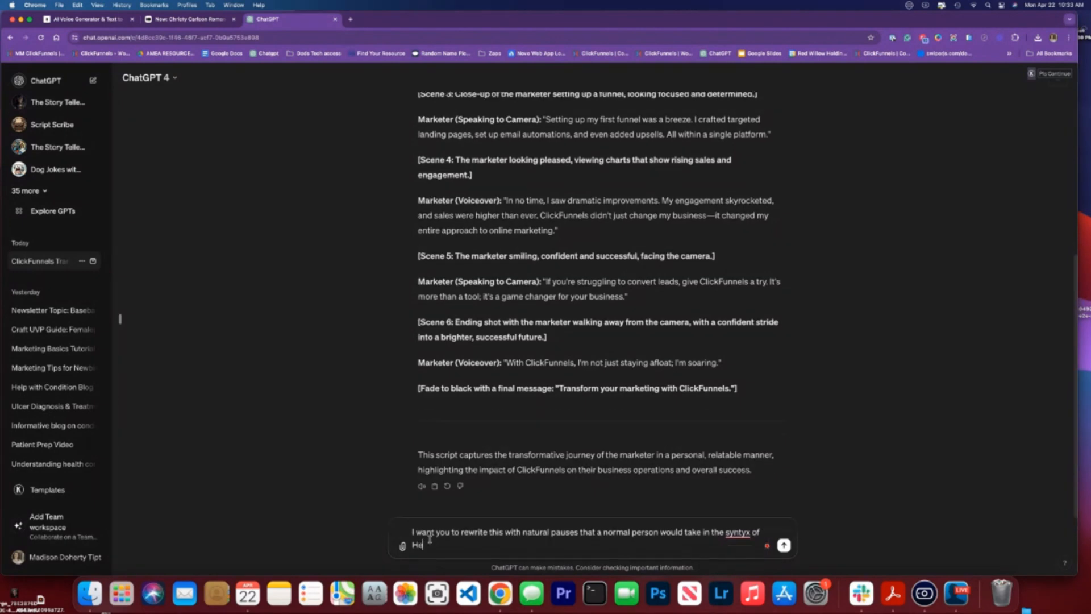
text(re is the script)
key(super+v)
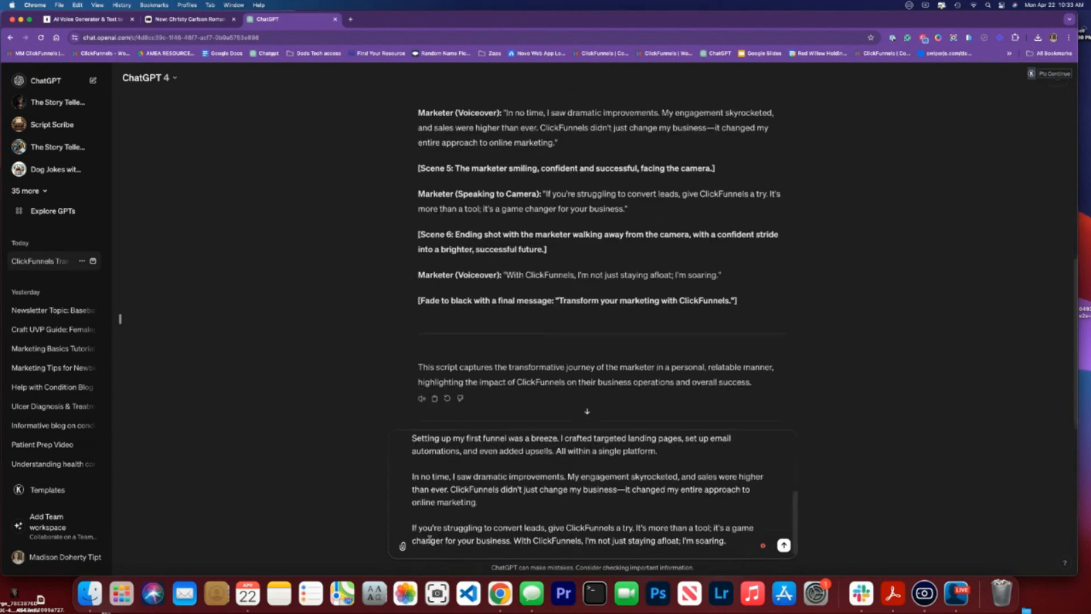
Step: Return to ElevenLabs, close the Typeform tab, and copy the <break time="0.1s" /> tag after "I thought"
click(192, 20)
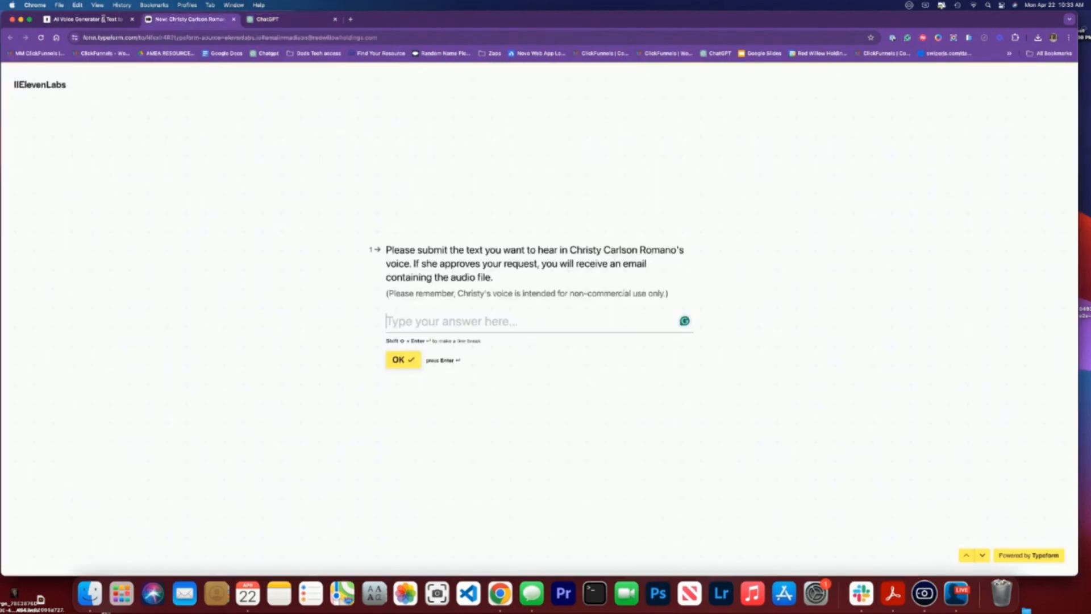
click(103, 19)
click(234, 20)
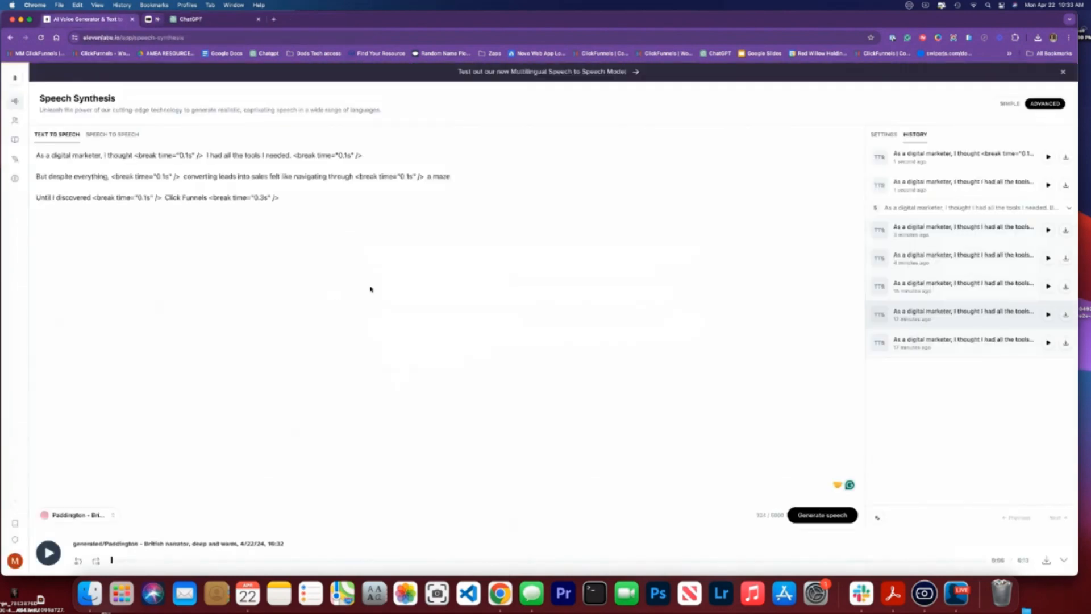
click(135, 156)
shift+click(204, 156)
key(super+c)
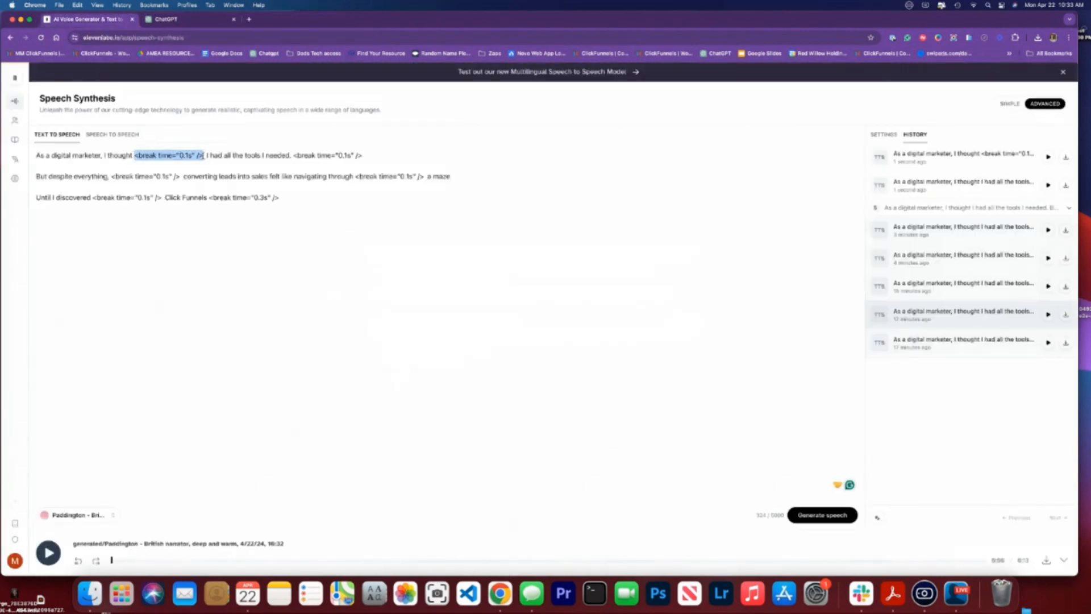
click(137, 166)
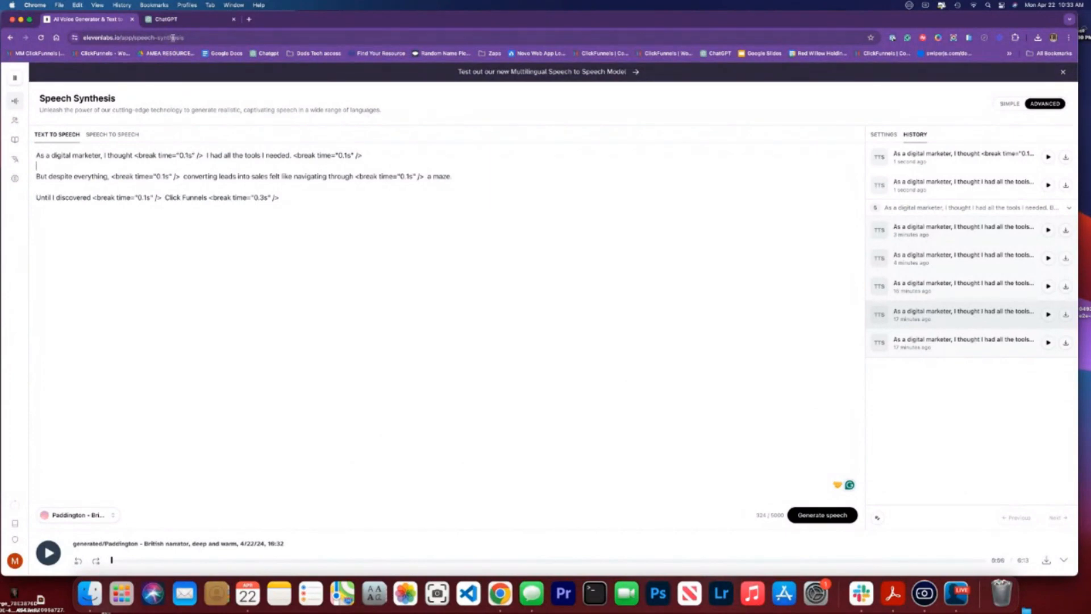
Step: Insert the copied pause tag after "in the syntyx of" in the ChatGPT prompt and send it
click(170, 20)
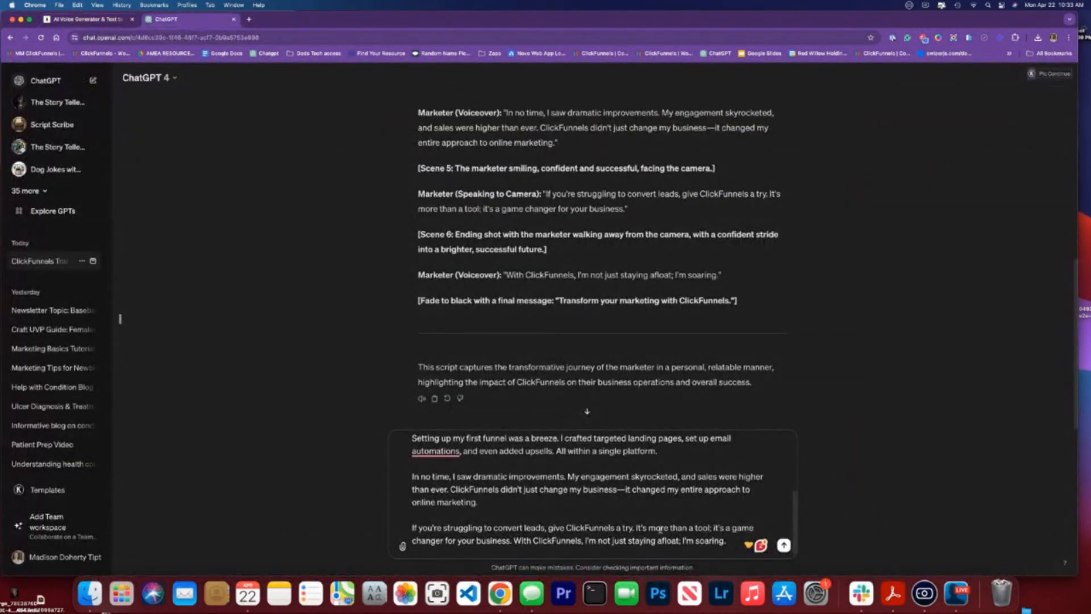
scroll(614, 486, up, 5)
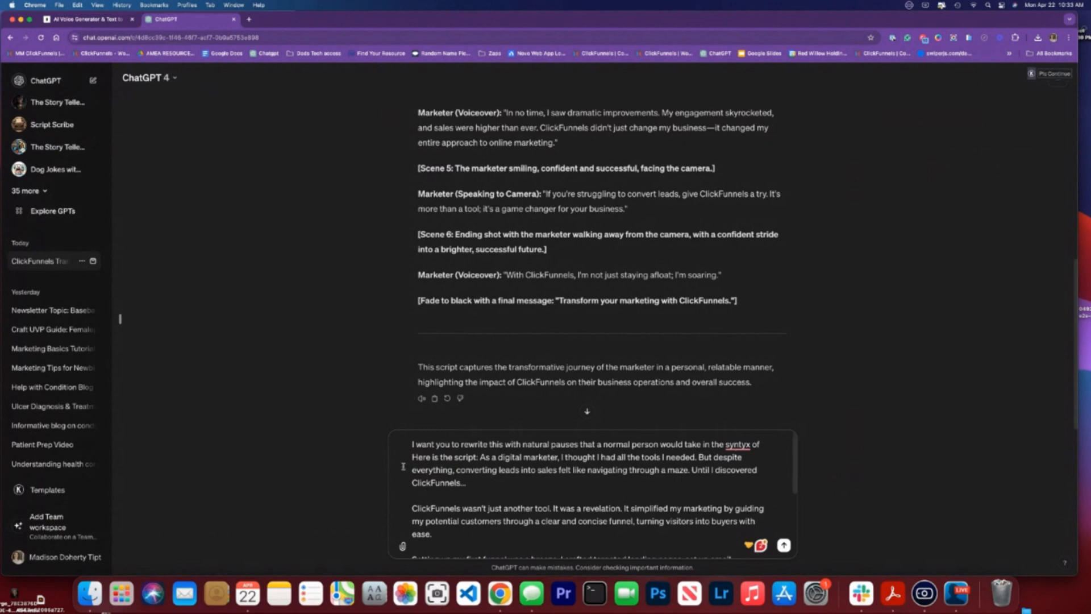
click(763, 444)
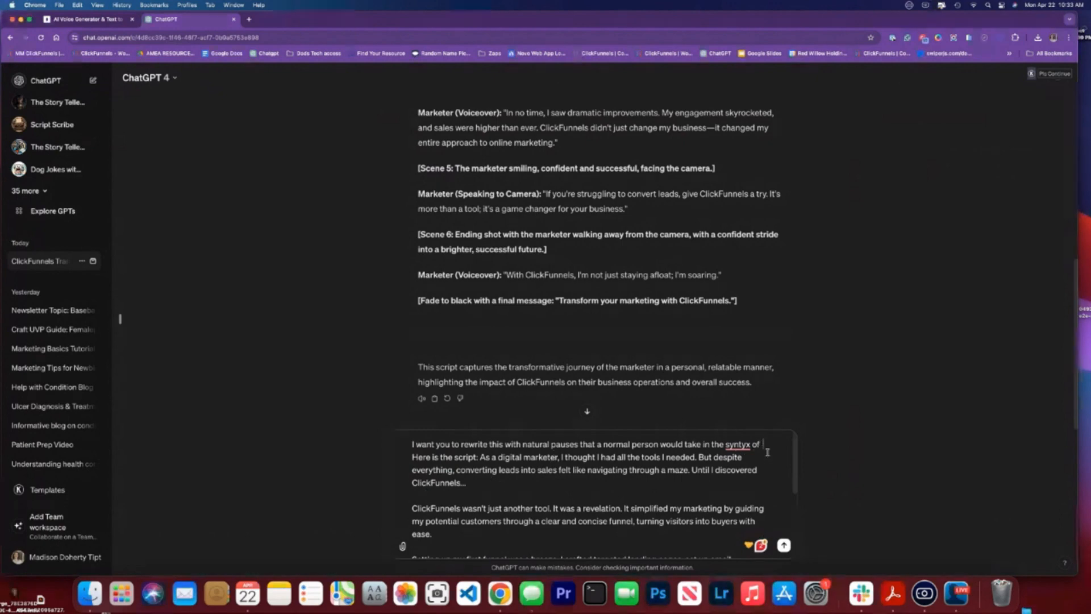
key(super+v)
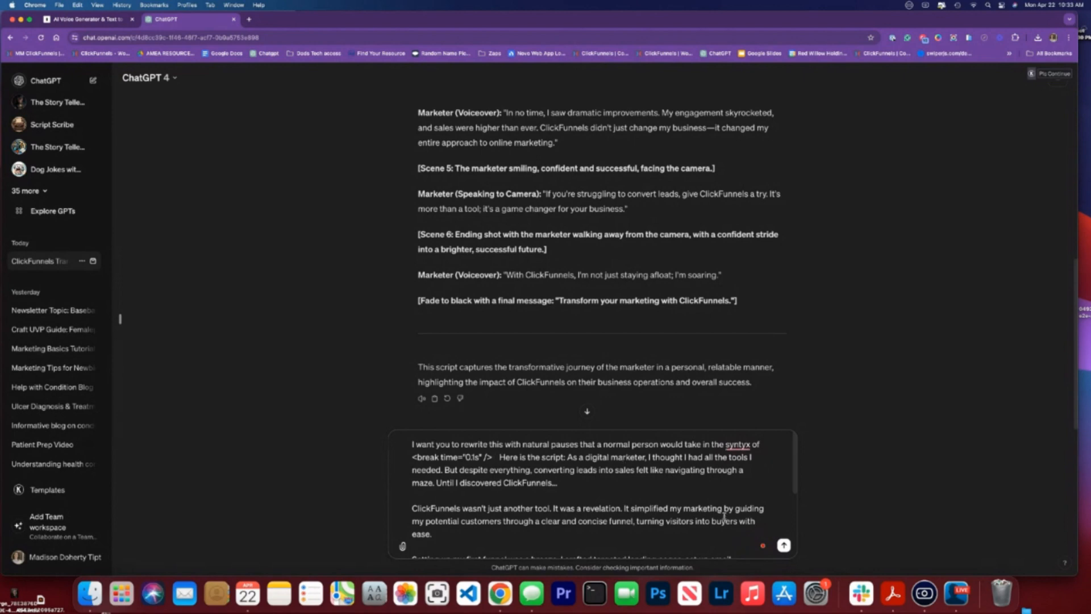
click(783, 545)
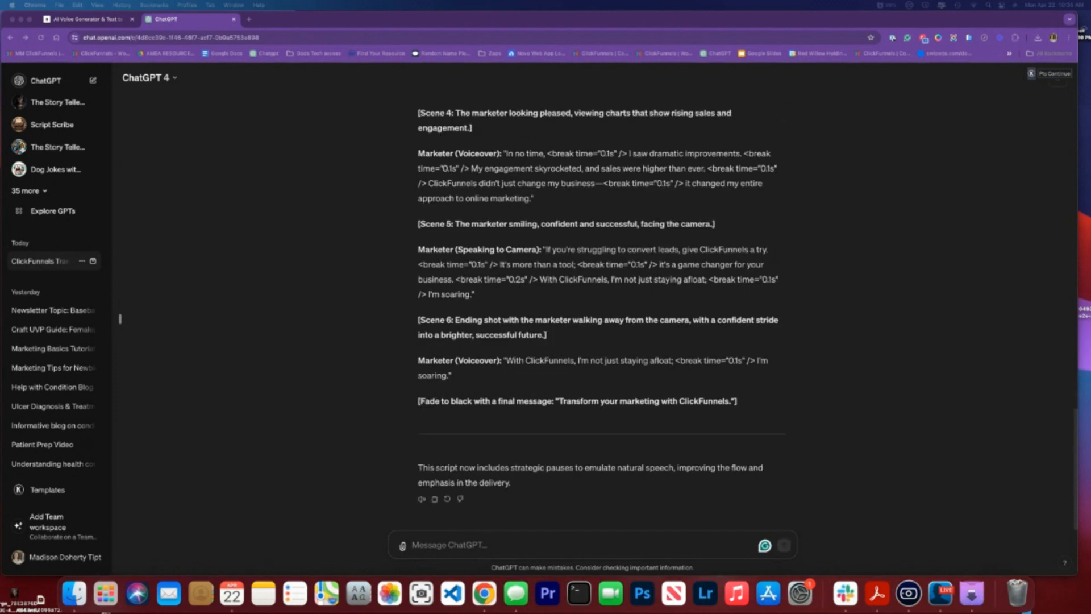
Step: Copy ChatGPT's script with pauses, from "As a digital marketer" to "I'm soaring.", and replace the entire ElevenLabs text with it
drag(465, 378, 507, 418)
key(super+c)
scroll(415, 279, up, 9)
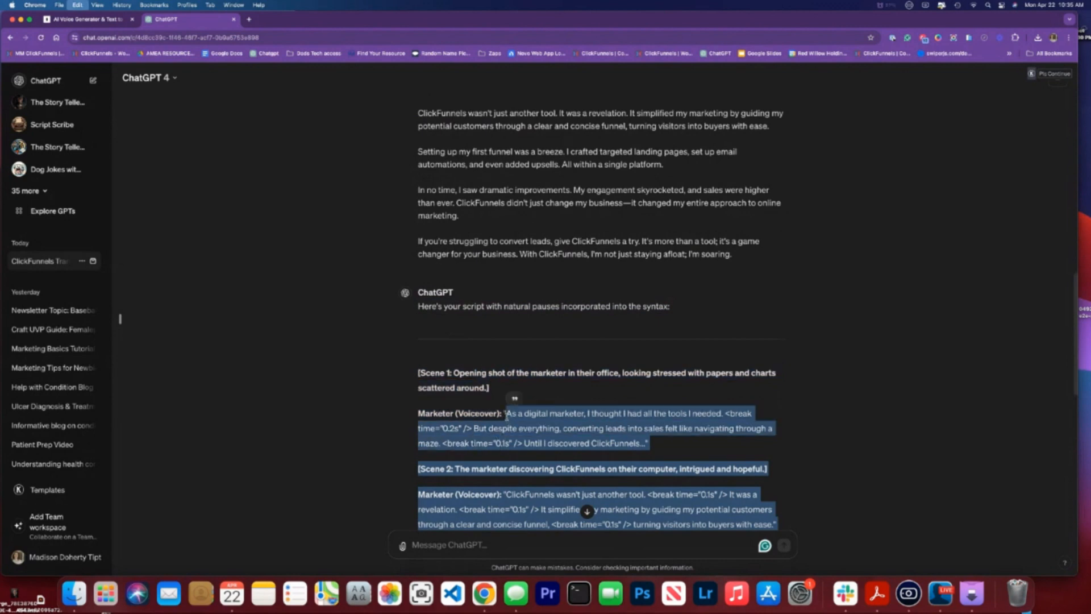
click(94, 22)
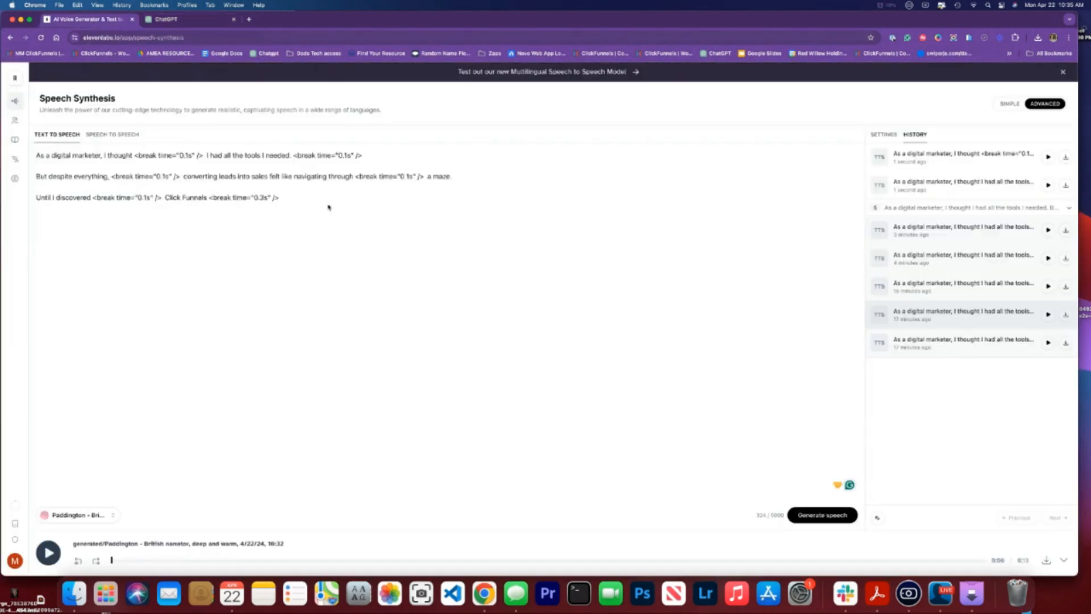
key(super+a)
key(super+v)
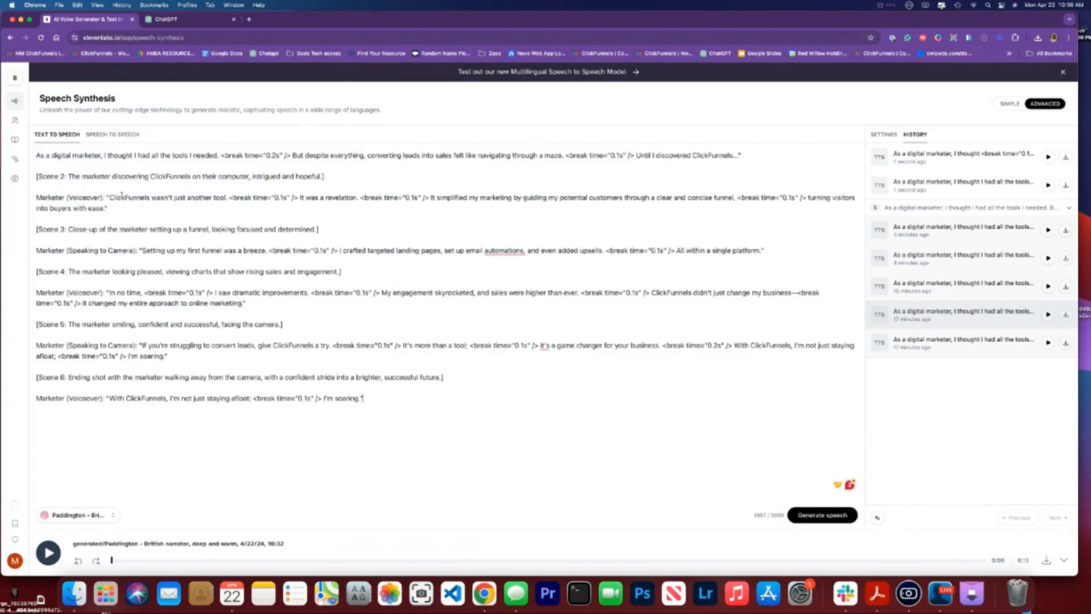
Step: Delete the Scene 2 direction, its "Marketer (Voiceover):" label and the closing quotation marks of the first two spoken paragraphs
mouse_move(108, 196)
mouse_down()
mouse_move(55, 177)
mouse_move(110, 196)
mouse_up()
right_click(55, 178)
click(37, 177)
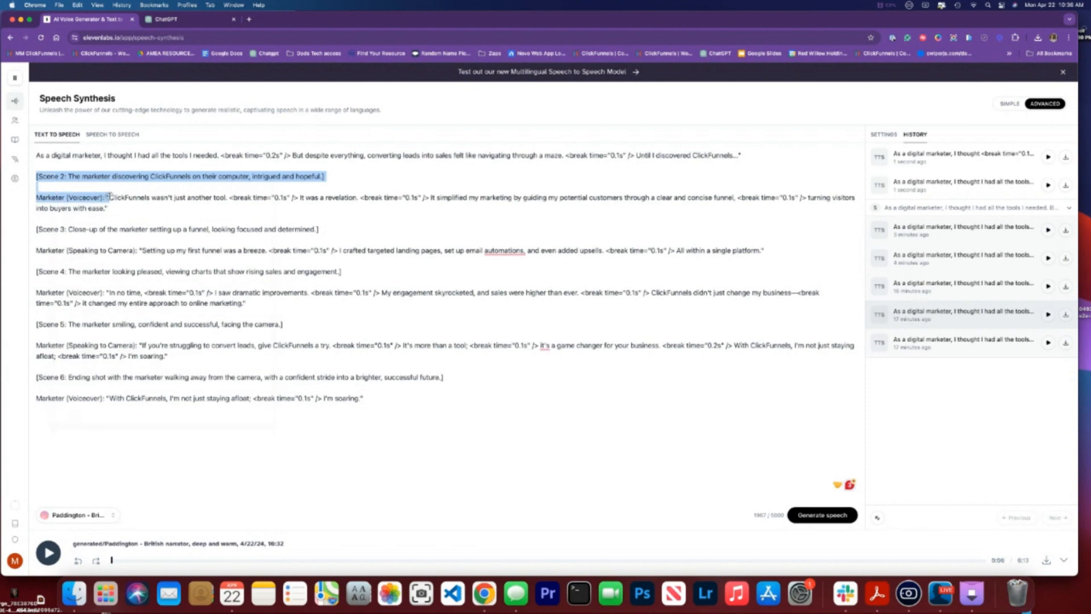
key(BackSpace)
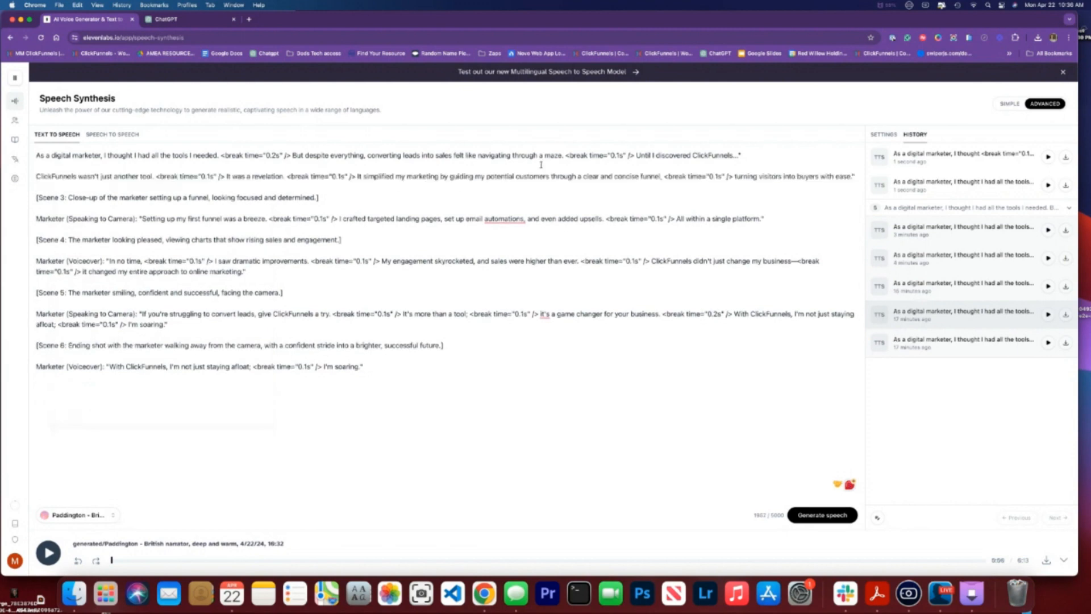
click(857, 176)
key(BackSpace)
click(772, 151)
key(BackSpace)
Step: Try to delete the Scene 3 direction with its speaker label, and remove the ellipsis after "Until I discovered ClickFunnels"
drag(141, 219, 36, 197)
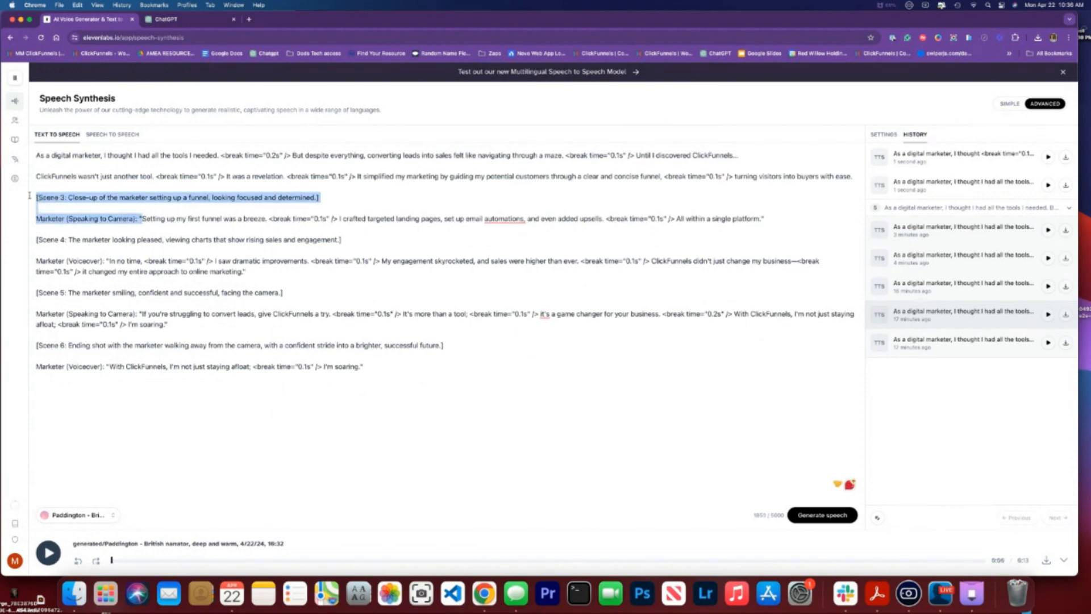
click(29, 195)
key(BackSpace)
click(748, 155)
key(BackSpace)
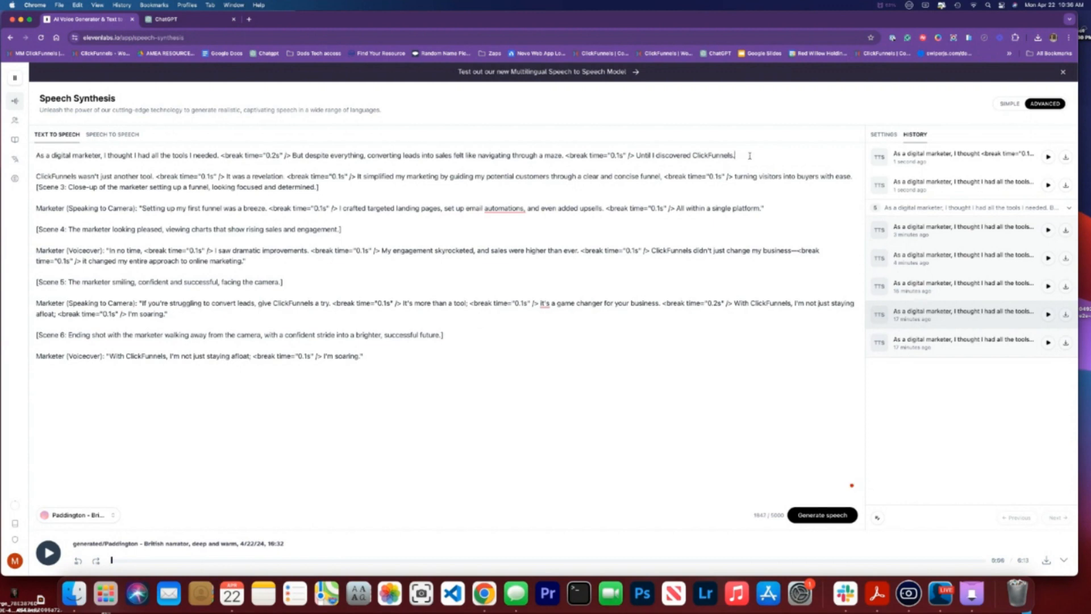
Step: Remove the closing quotation mark after "single platform." and the Scene 4 direction and voiceover label, keeping a blank line before "In no time"
click(795, 210)
drag(109, 250, 37, 236)
triple_click(37, 234)
click(37, 233)
drag(115, 251, 36, 230)
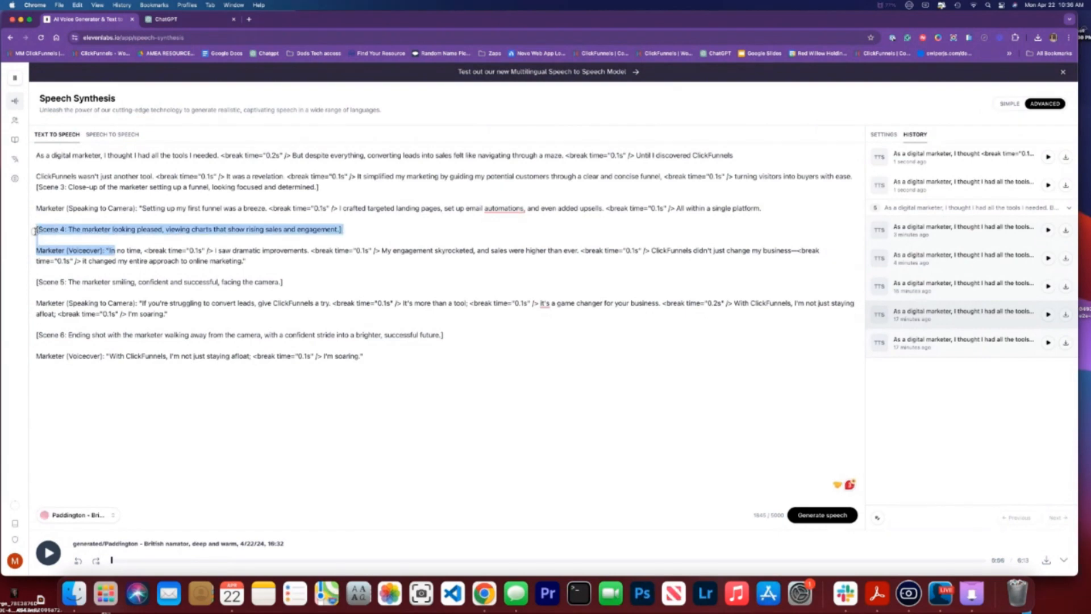
key(BackSpace)
text(In)
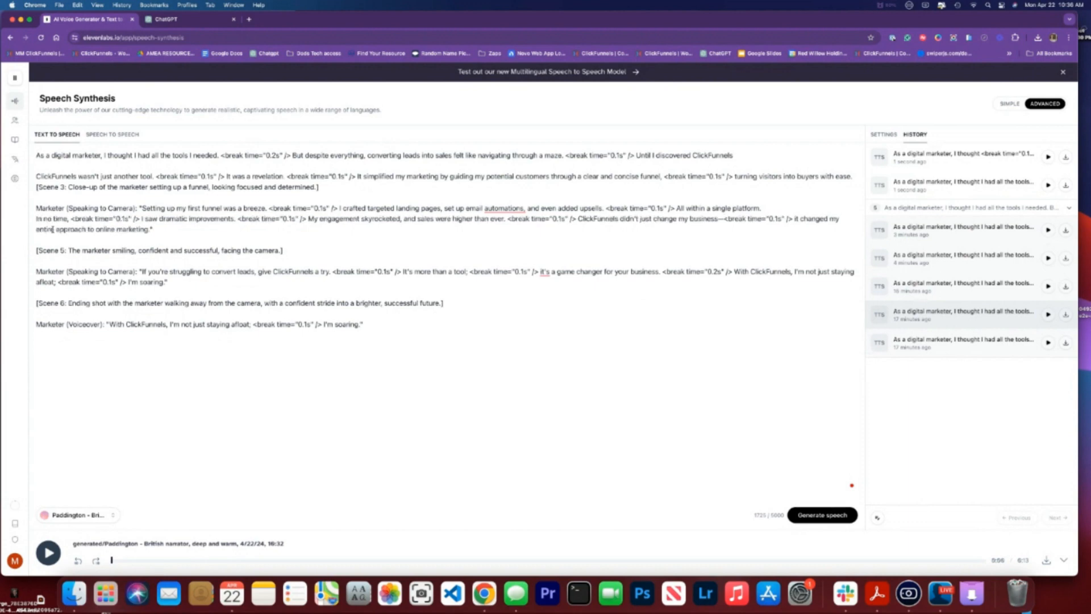
key(Return)
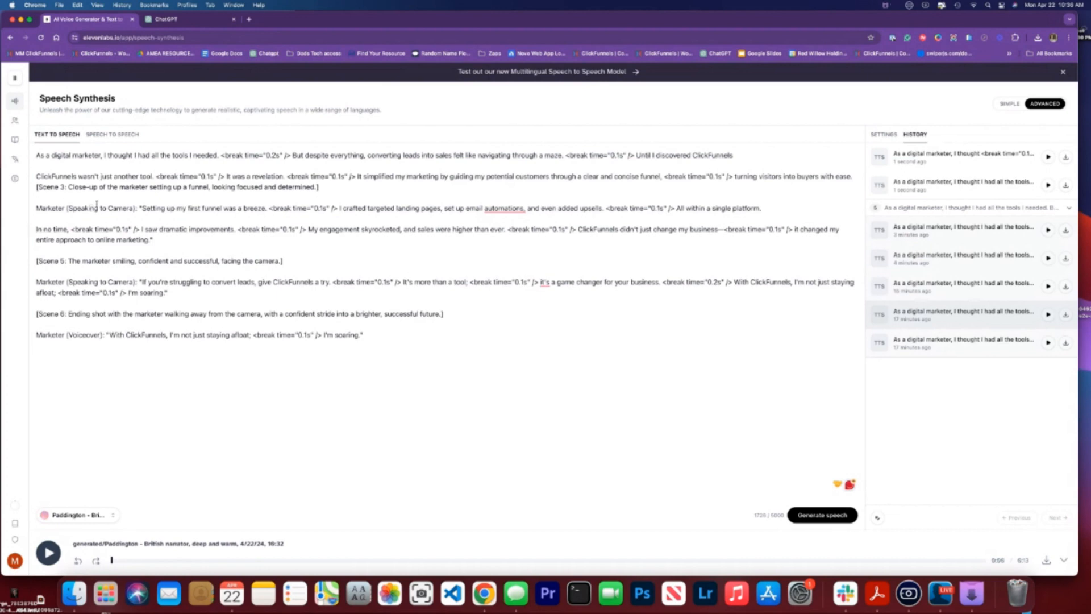
Step: Delete the remaining "Marketer (Speaking to Camera):" label before "Setting up my first funnel" and the Scene 3 direction above it
drag(144, 208, 36, 208)
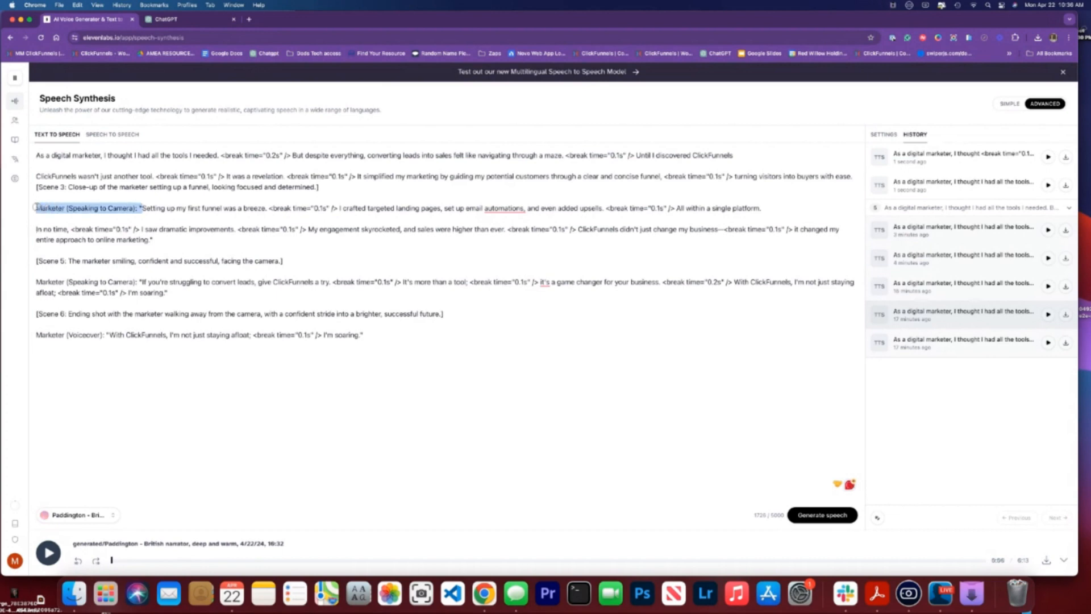
key(BackSpace)
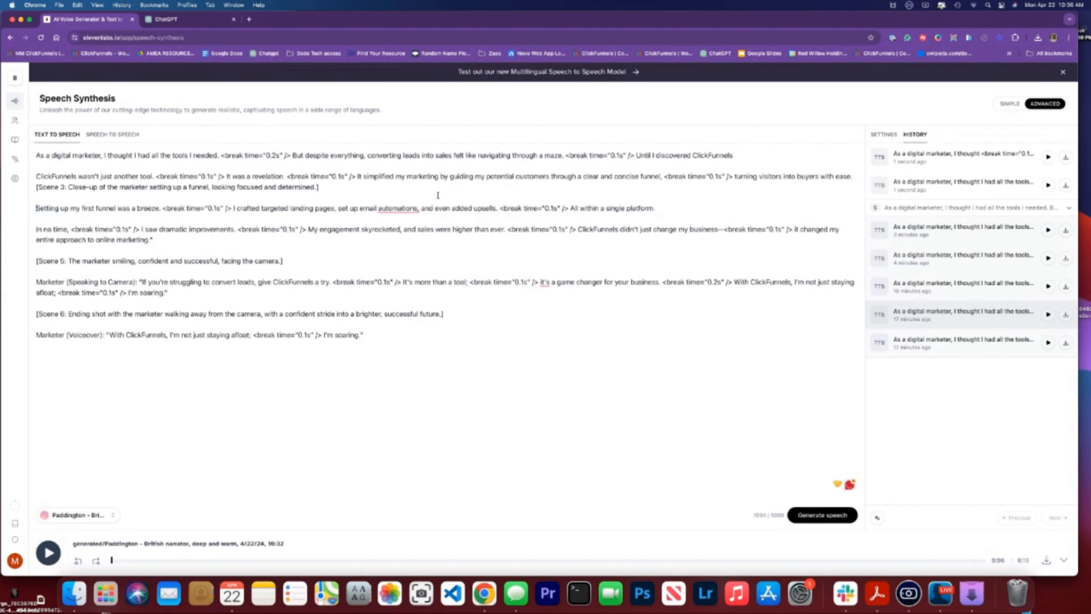
drag(324, 187, 36, 186)
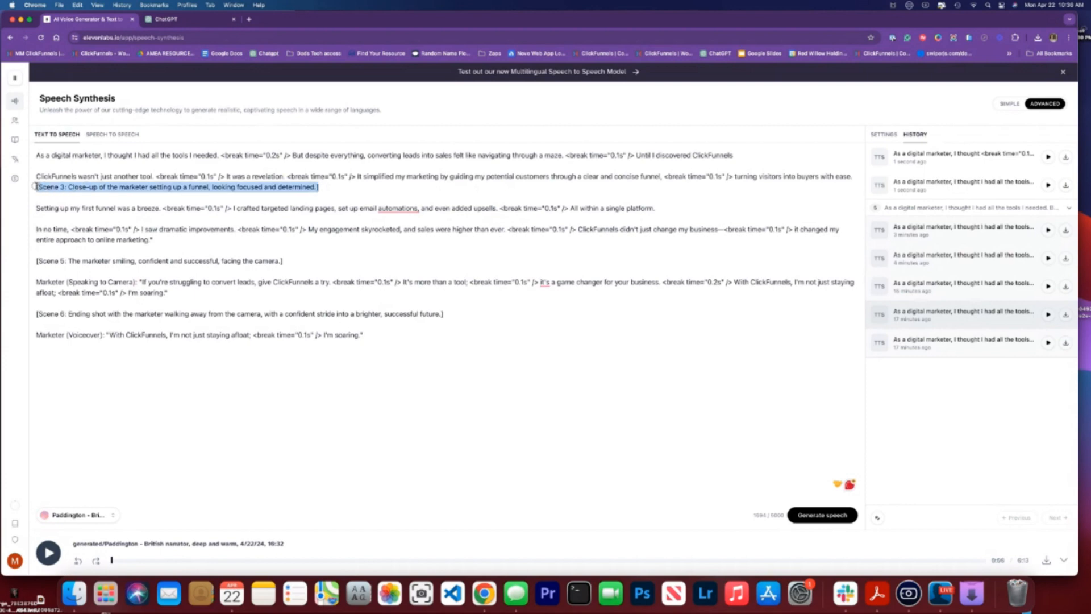
key(BackSpace)
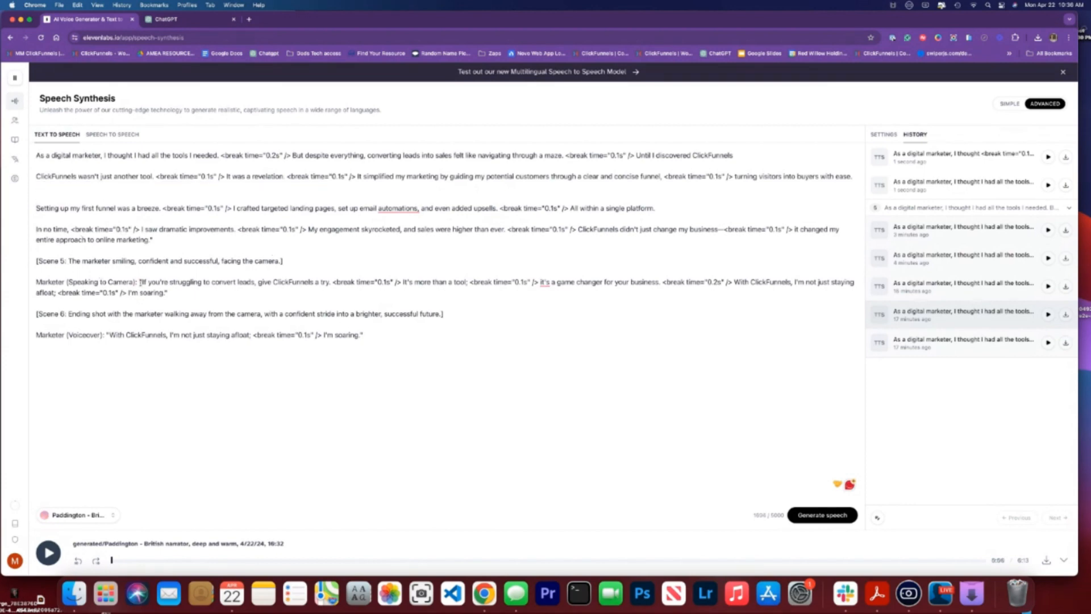
Step: Delete the Scene 5 direction with its speaker label, and the closing quotation marks after "online marketing." and the following "I'm soaring."
drag(140, 282, 33, 261)
key(BackSpace)
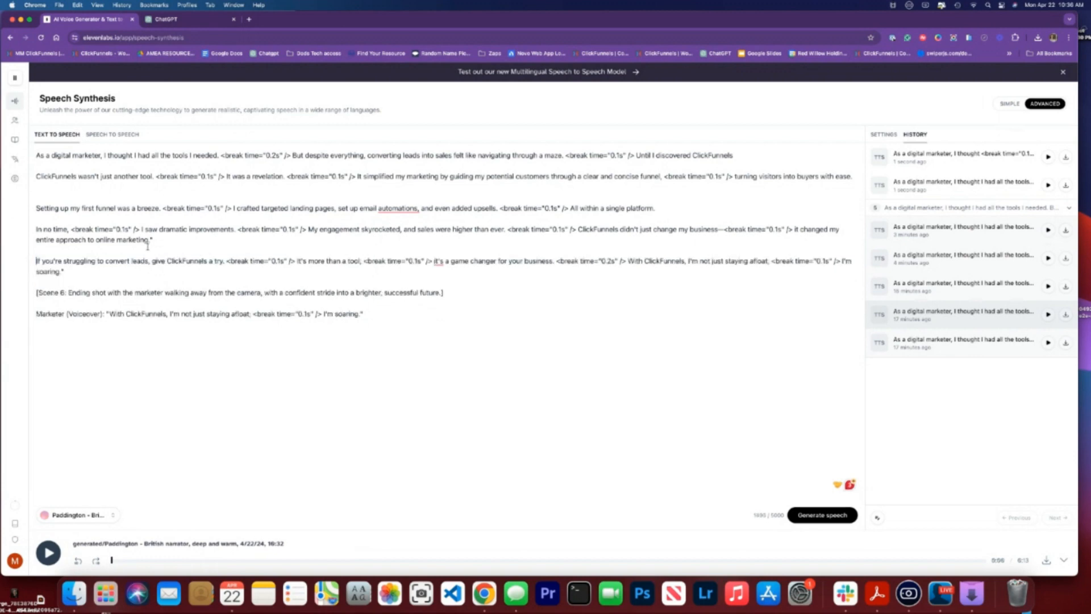
click(150, 242)
key(BackSpace)
key(BackSpace)
Step: Delete the Scene 6 direction, its voiceover label and closing quotation mark, and the extra blank line above "Setting up my first funnel"
drag(111, 313, 33, 291)
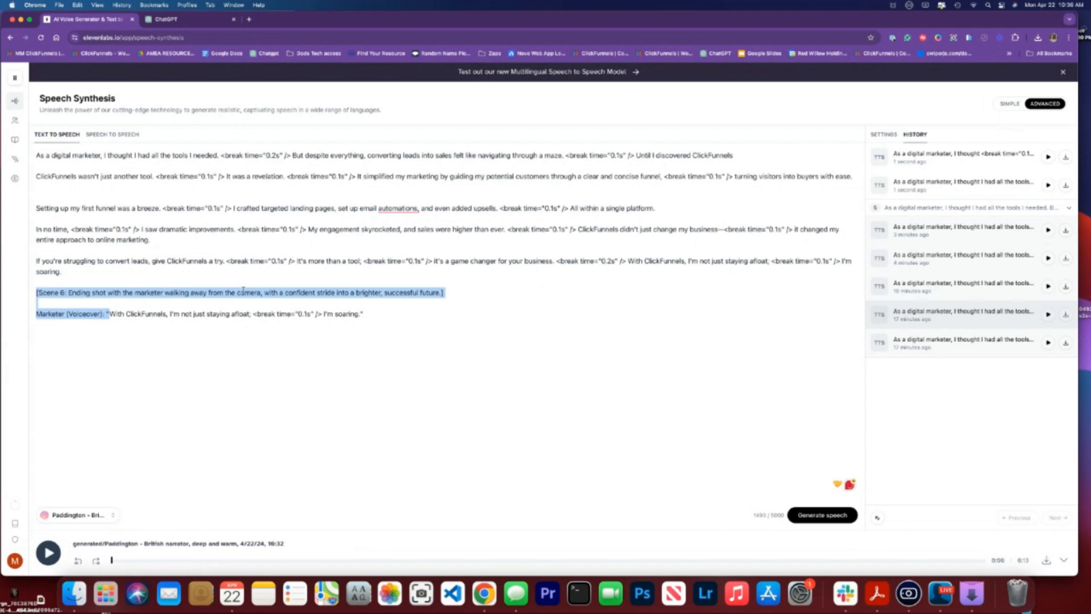
key(BackSpace)
key(BackSpace)
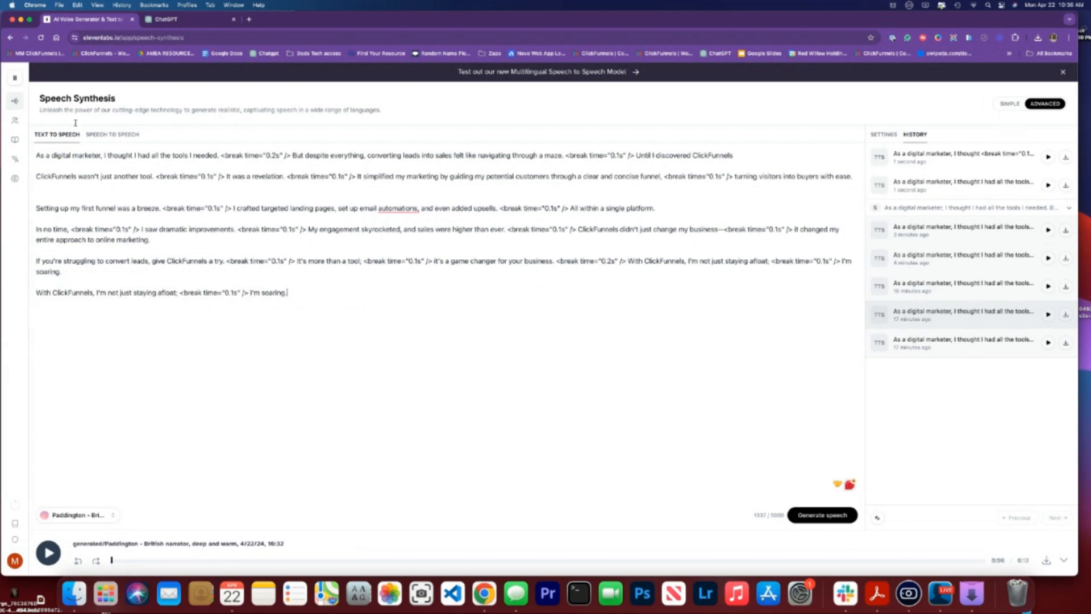
key(BackSpace)
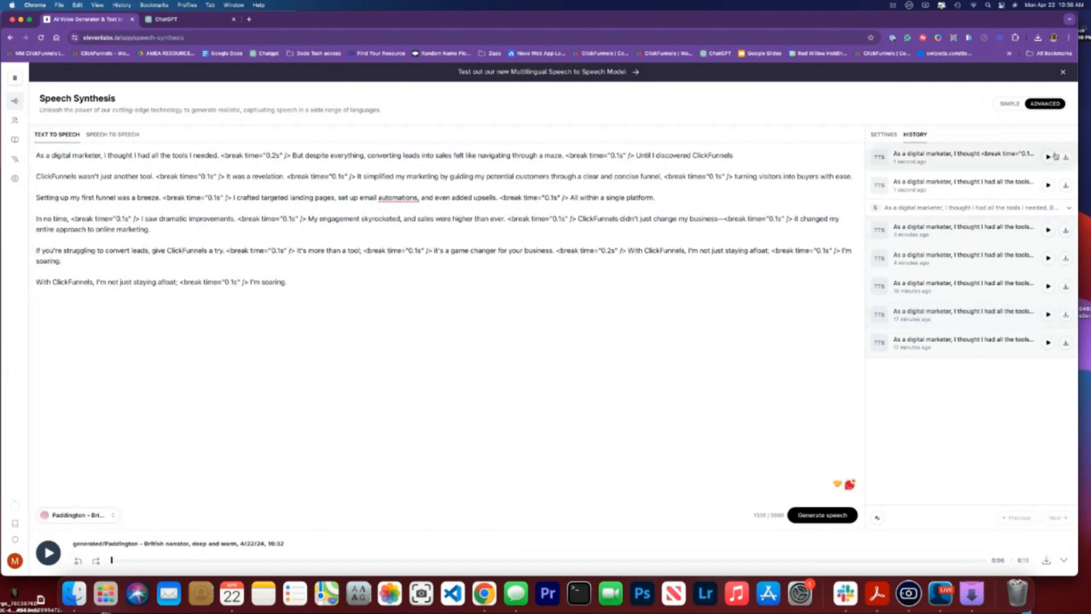
Step: Generate the speech with the "Tessa - mature female" voice and listen to the result
click(100, 516)
click(93, 401)
click(805, 515)
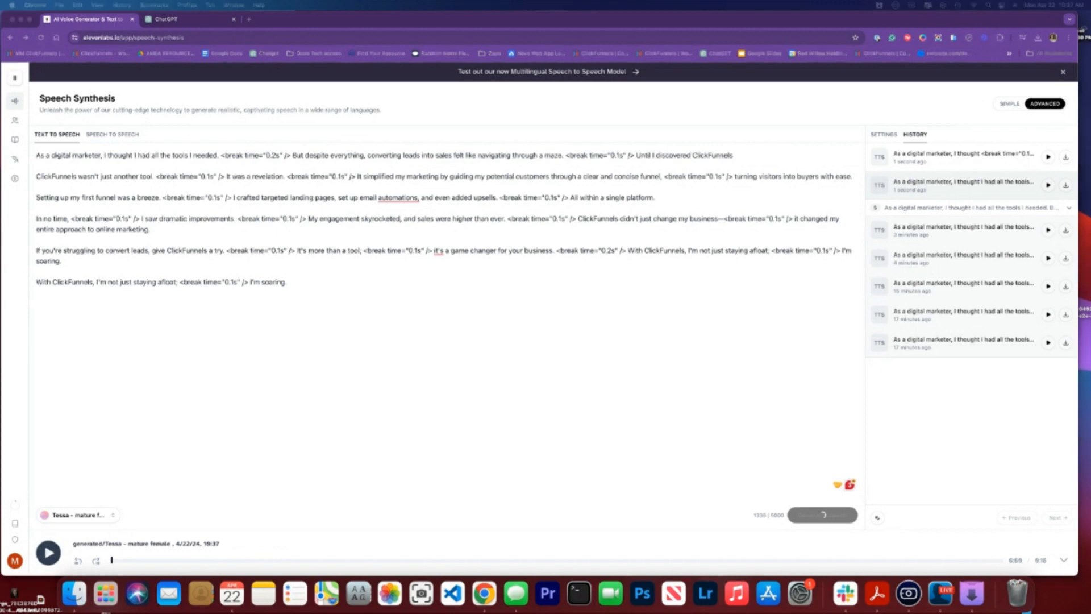
click(48, 552)
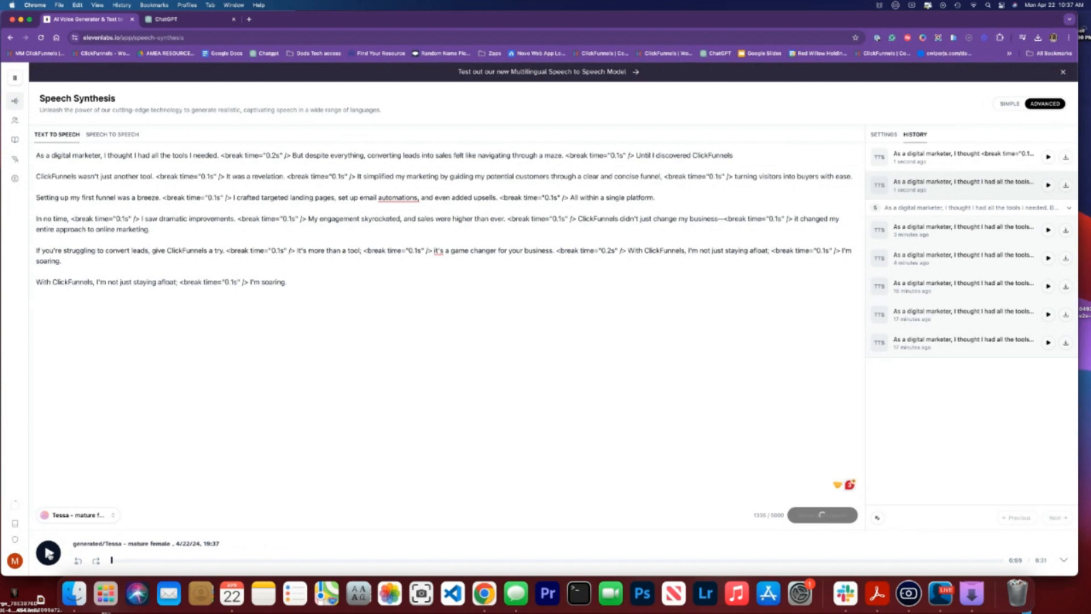
click(48, 552)
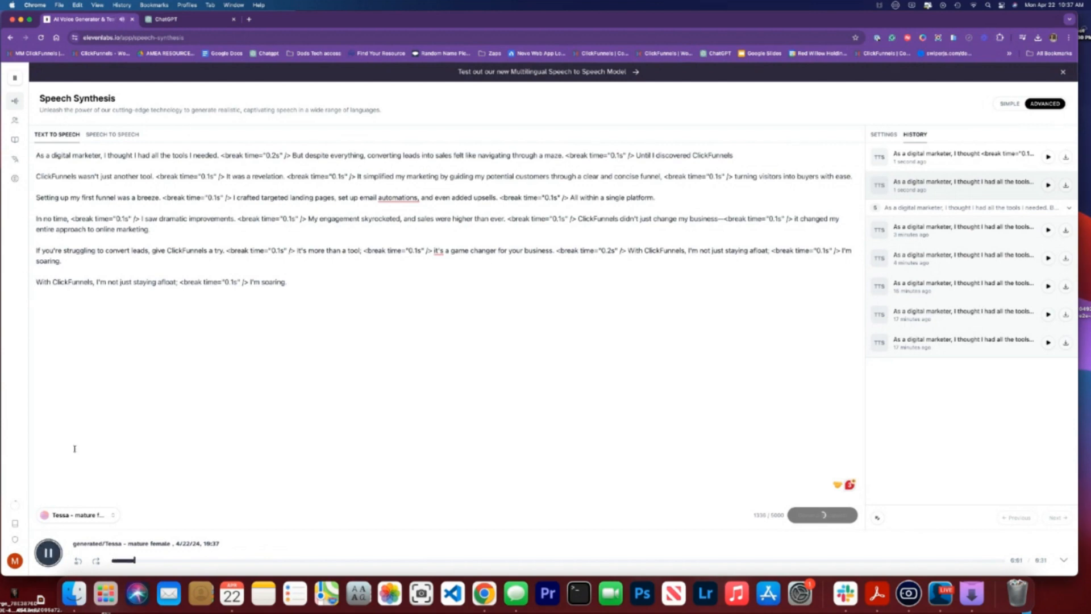
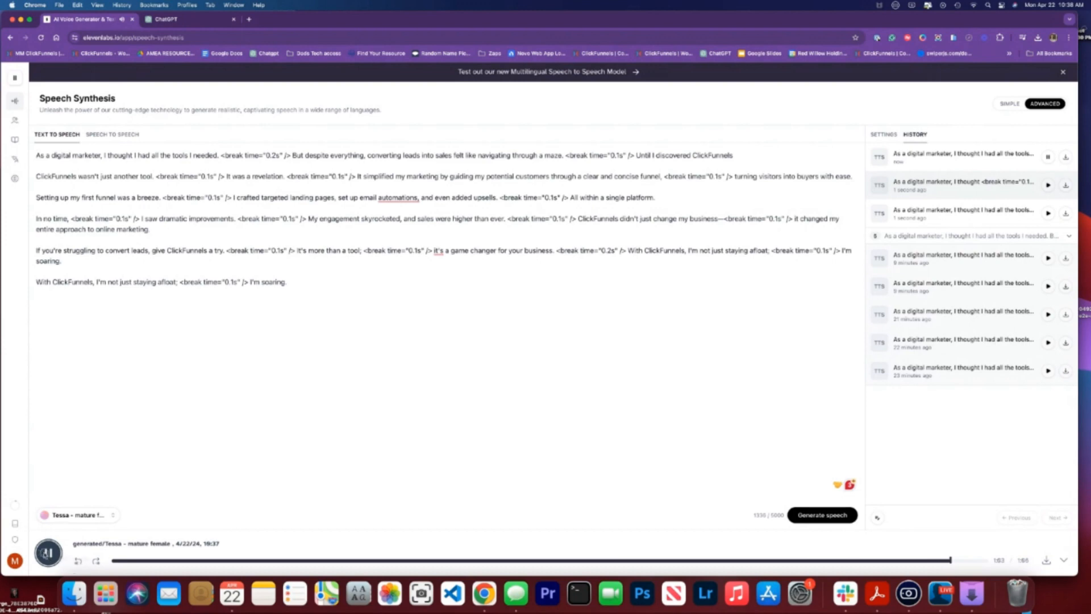
click(48, 552)
Step: Delete the repeated closing line "With ClickFunnels, I'm not just staying afloat" and insert a <break time="0.1s" /> tag after "convert leads,"
drag(301, 284, 32, 282)
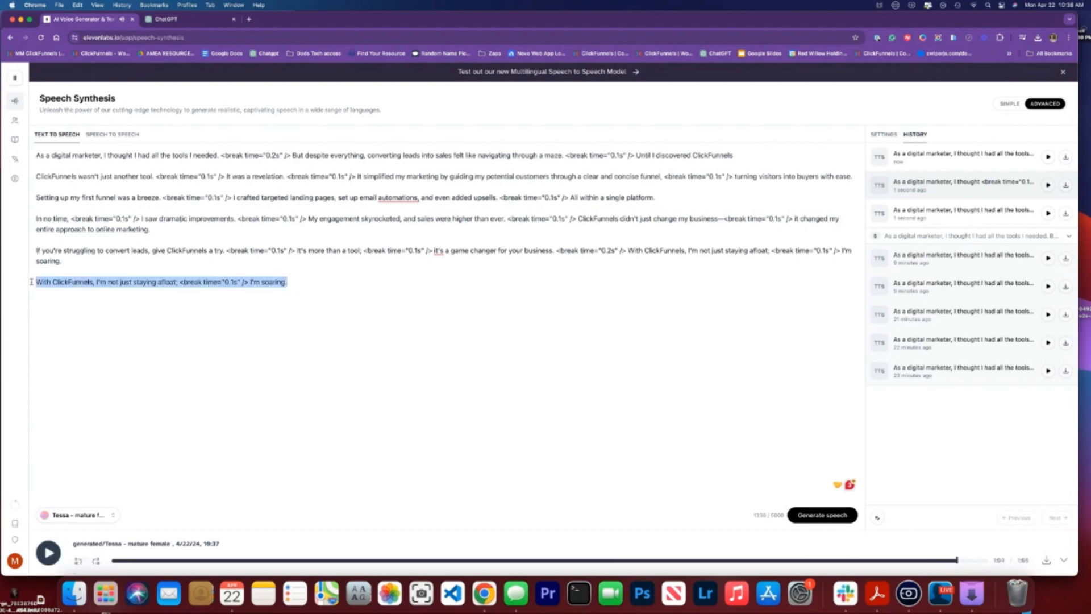
key(BackSpace)
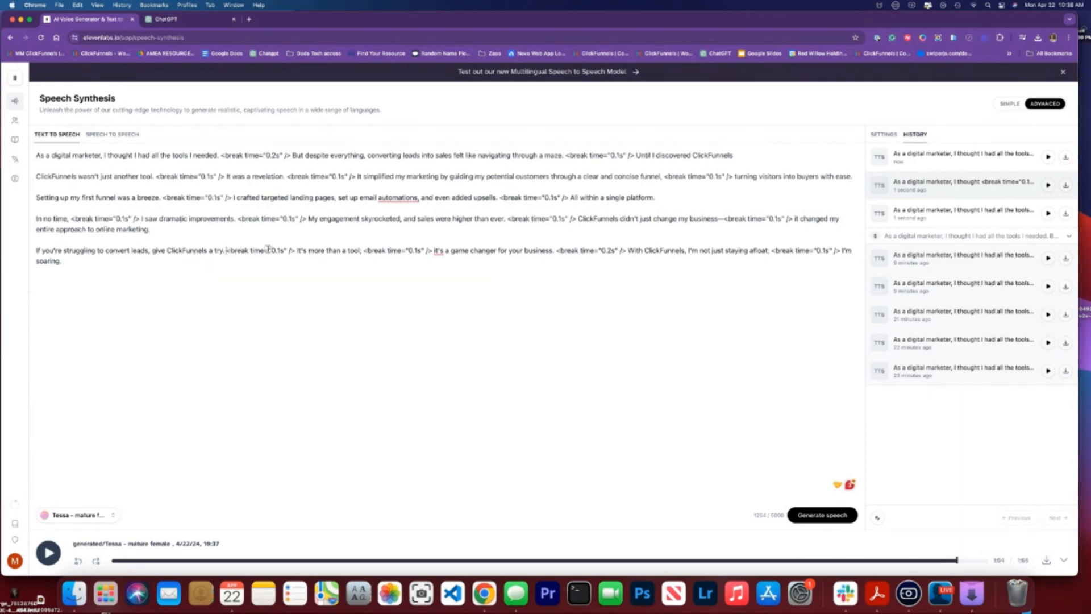
drag(227, 251, 294, 250)
key(super+c)
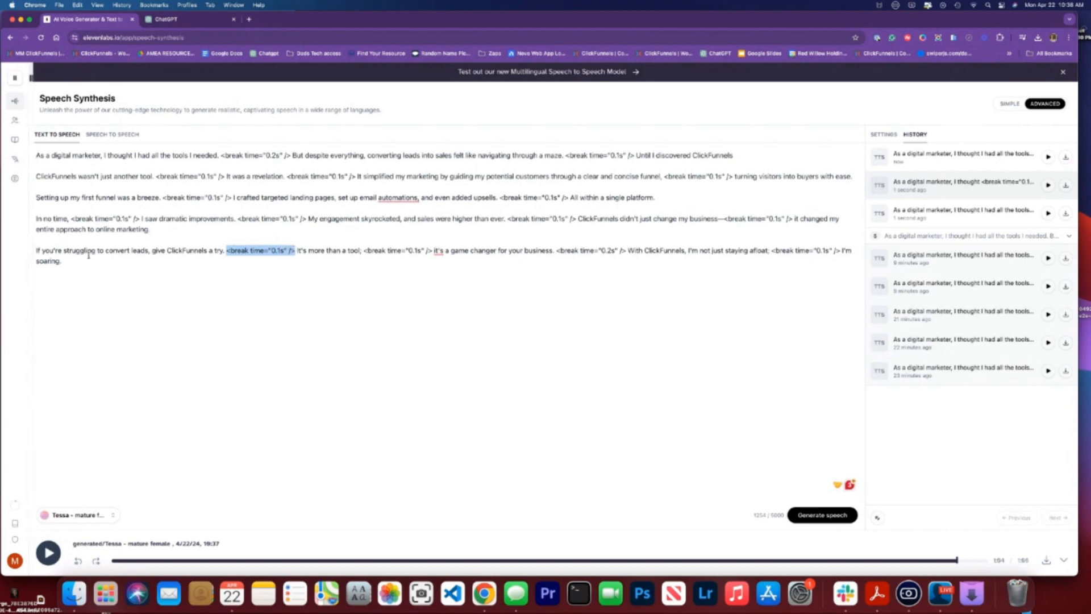
click(150, 251)
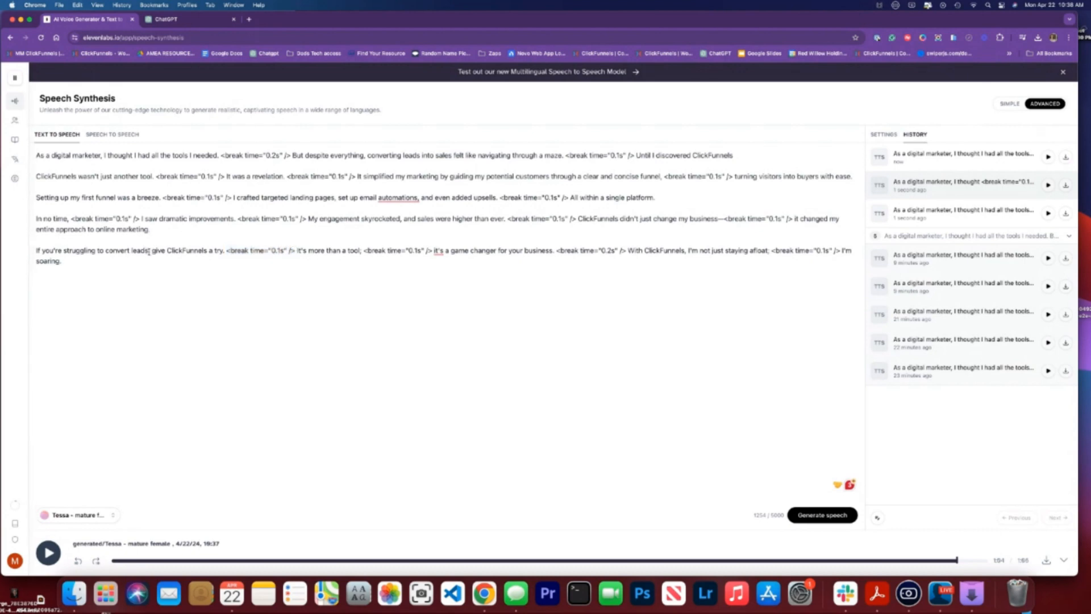
key(super+v)
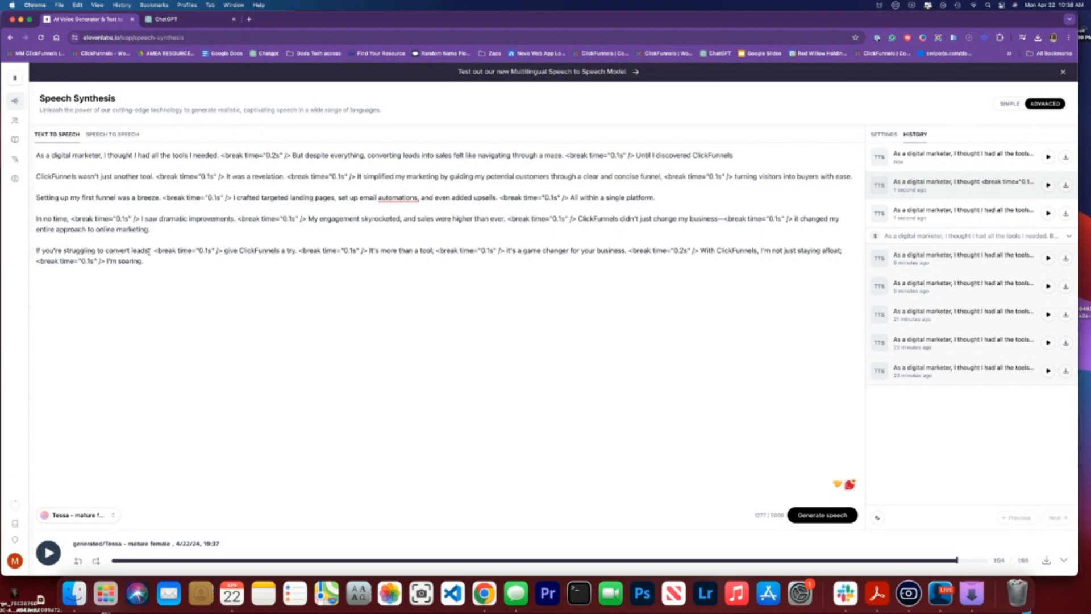
click(153, 251)
key(BackSpace)
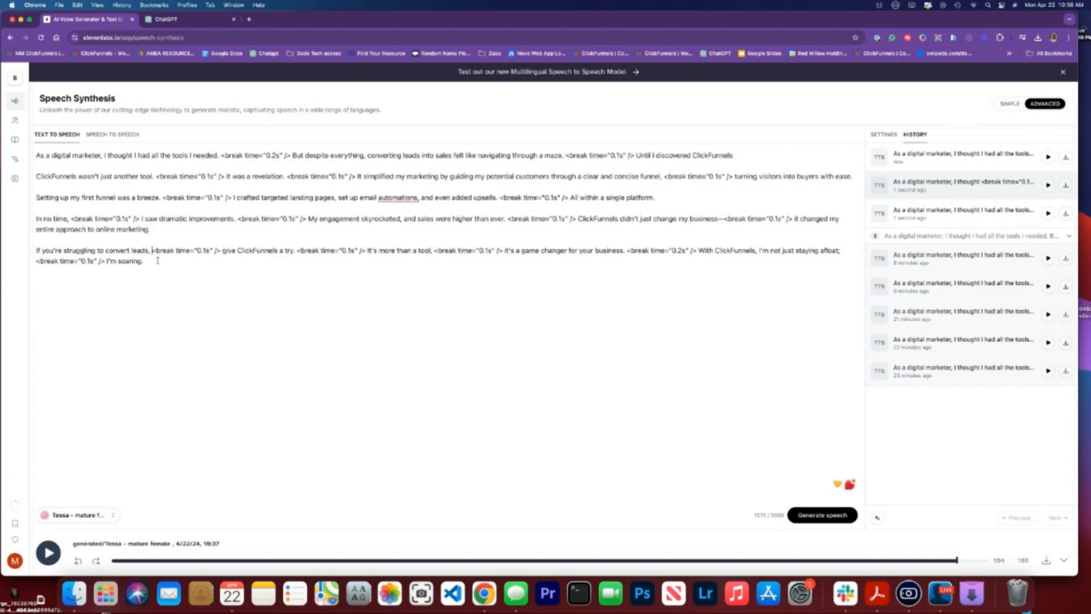
Step: Regenerate the edited script with the Tessa voice and play back the newest generation from the history
click(805, 517)
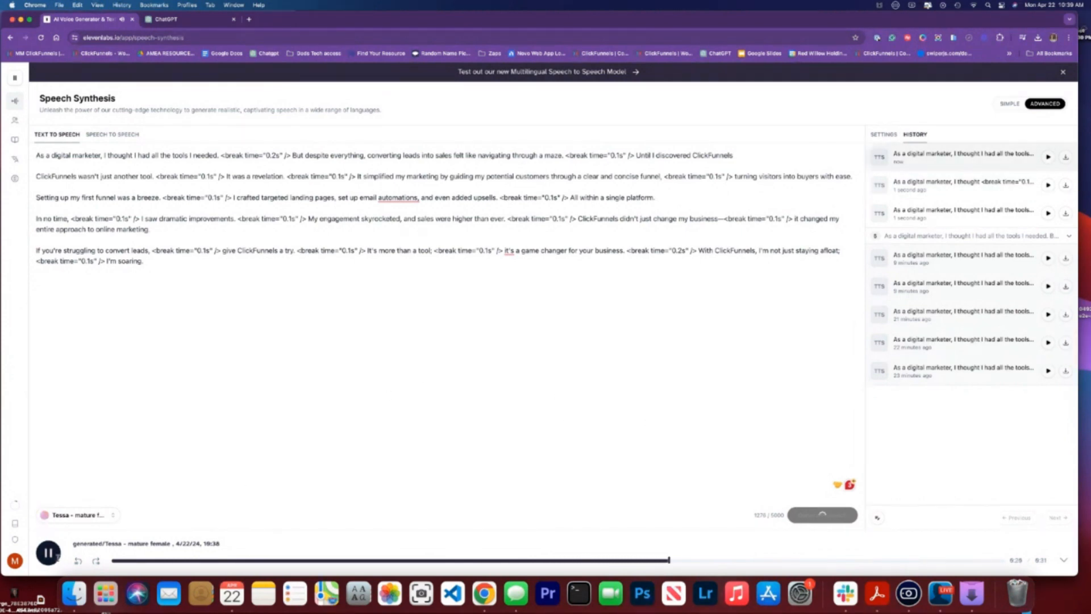
click(50, 553)
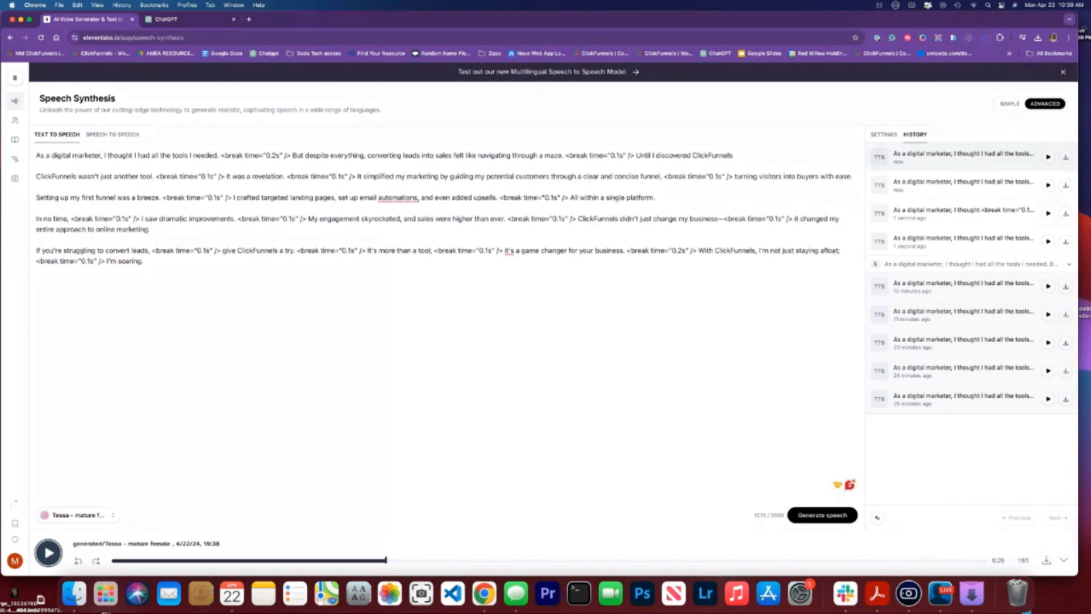
click(1048, 158)
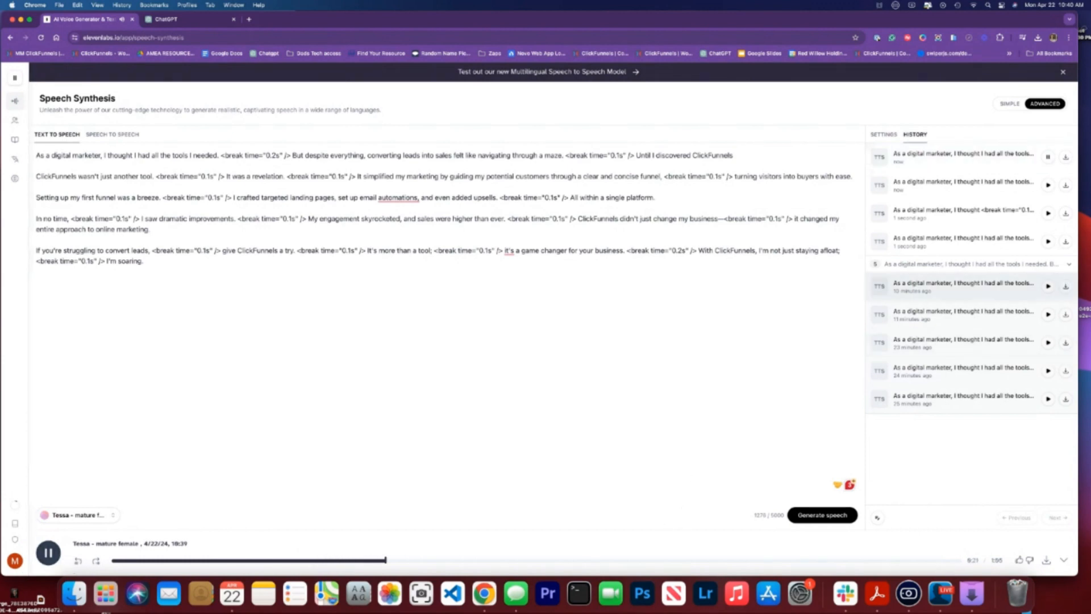
click(48, 553)
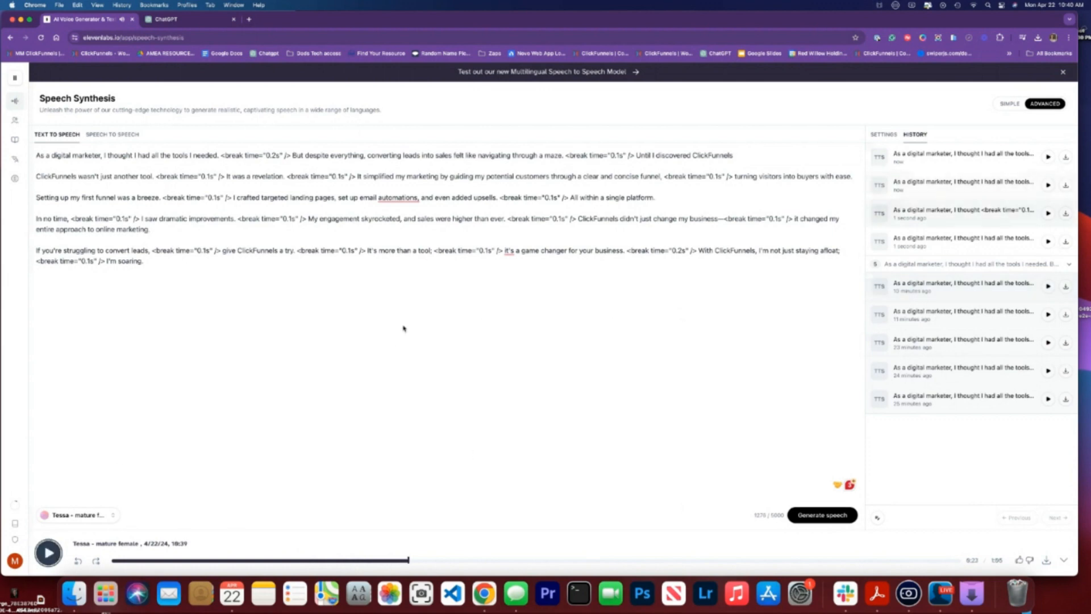
Step: Switch the voice to Sir Linus Warmheart and generate the speech from the same script
click(62, 516)
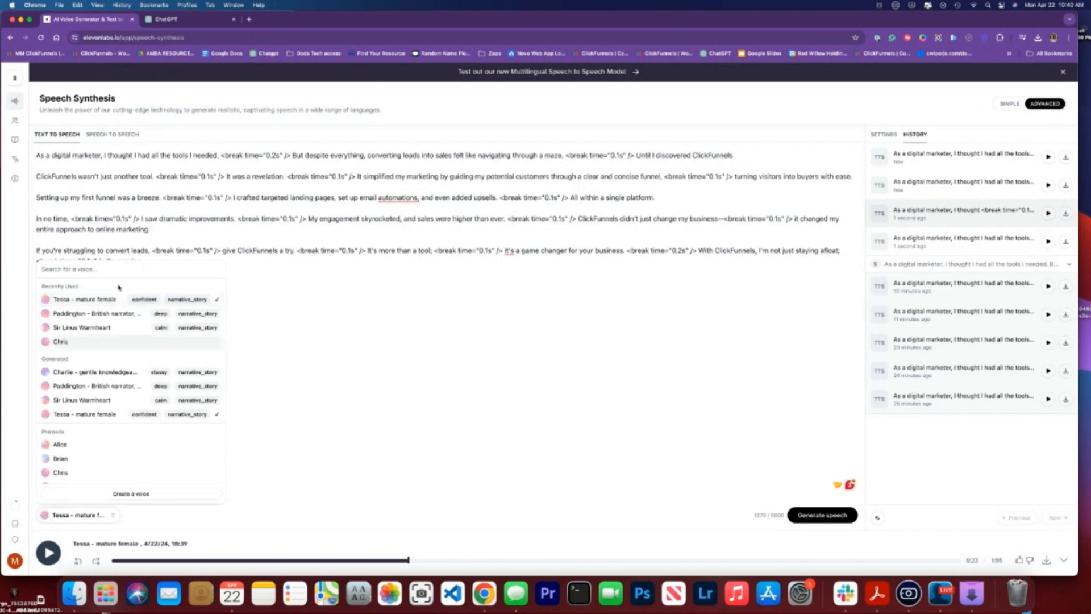
click(101, 328)
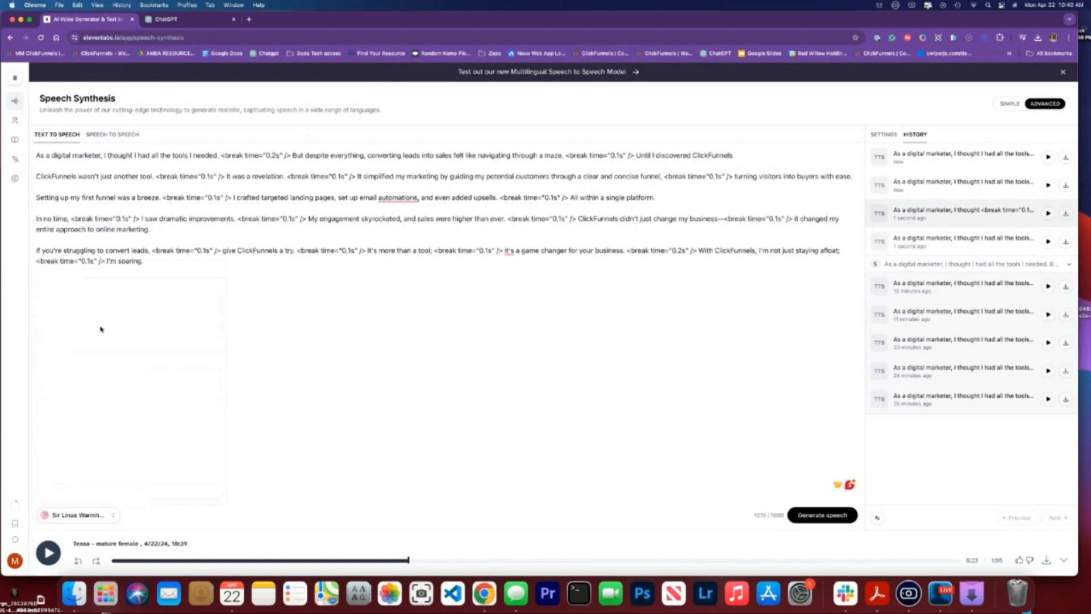
click(810, 516)
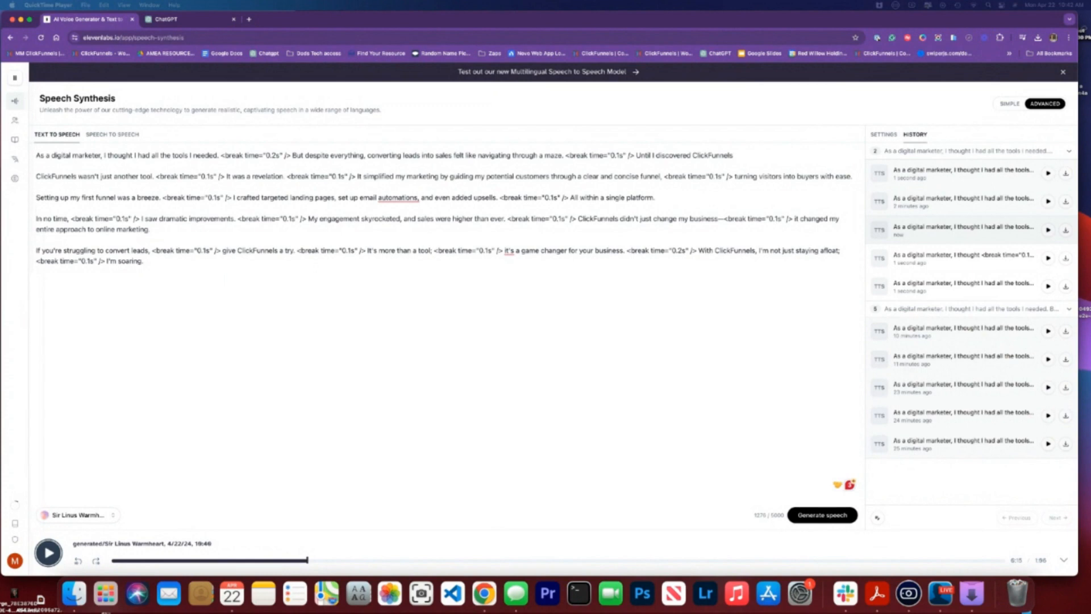
Step: Start a new Instant Voice Cloning voice in VoiceLab and enter the voice's name
click(16, 121)
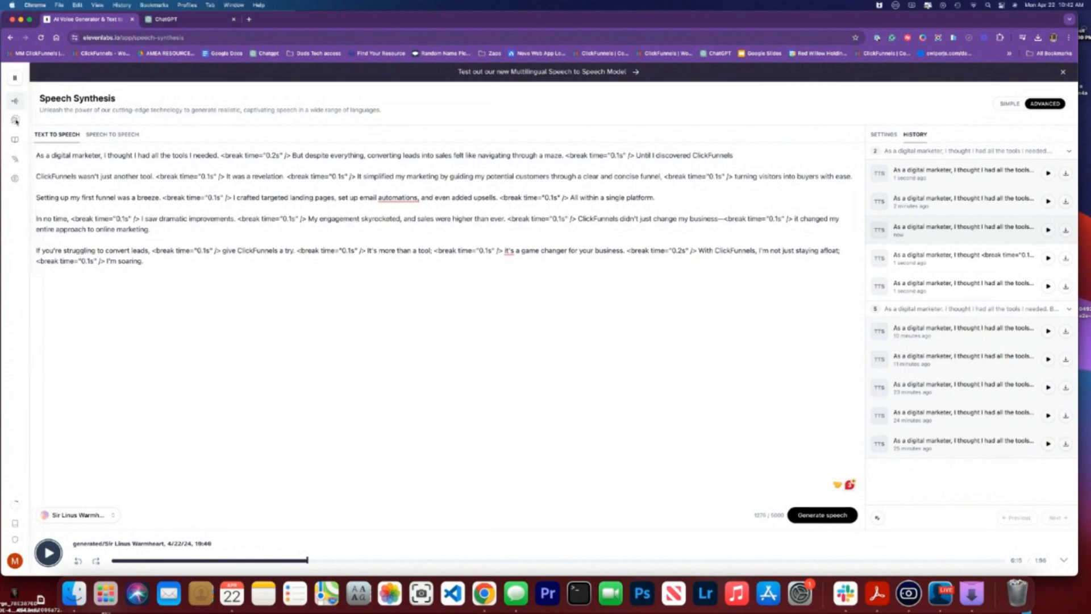
click(16, 121)
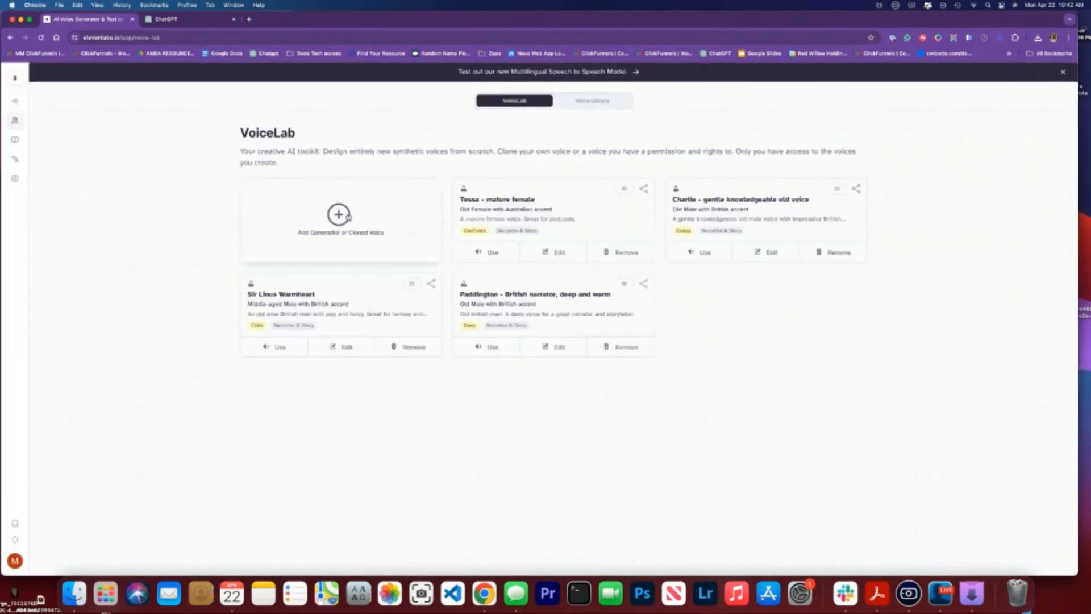
click(341, 216)
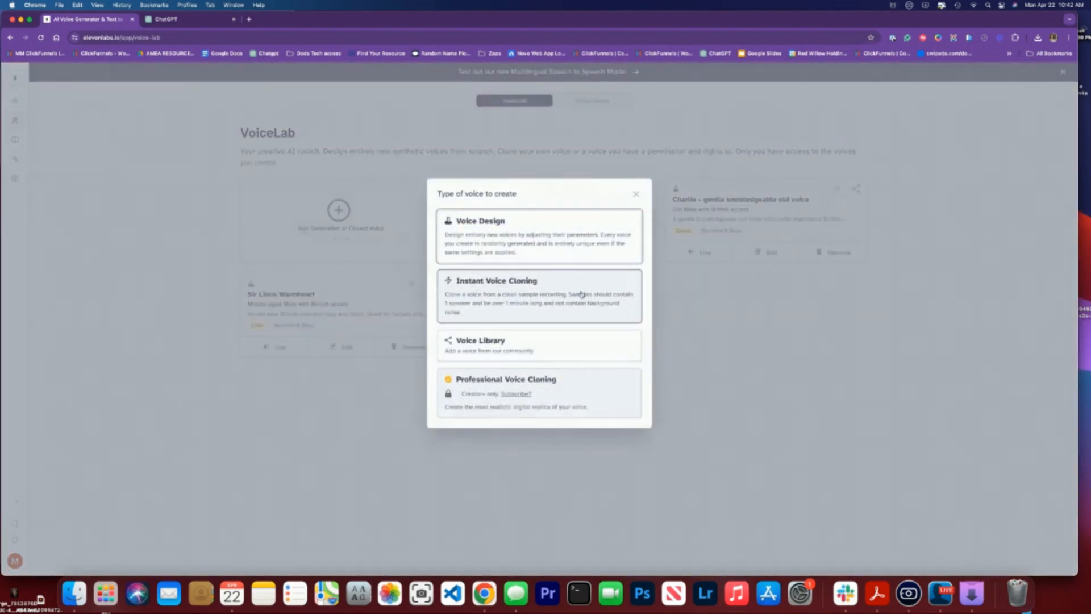
click(533, 303)
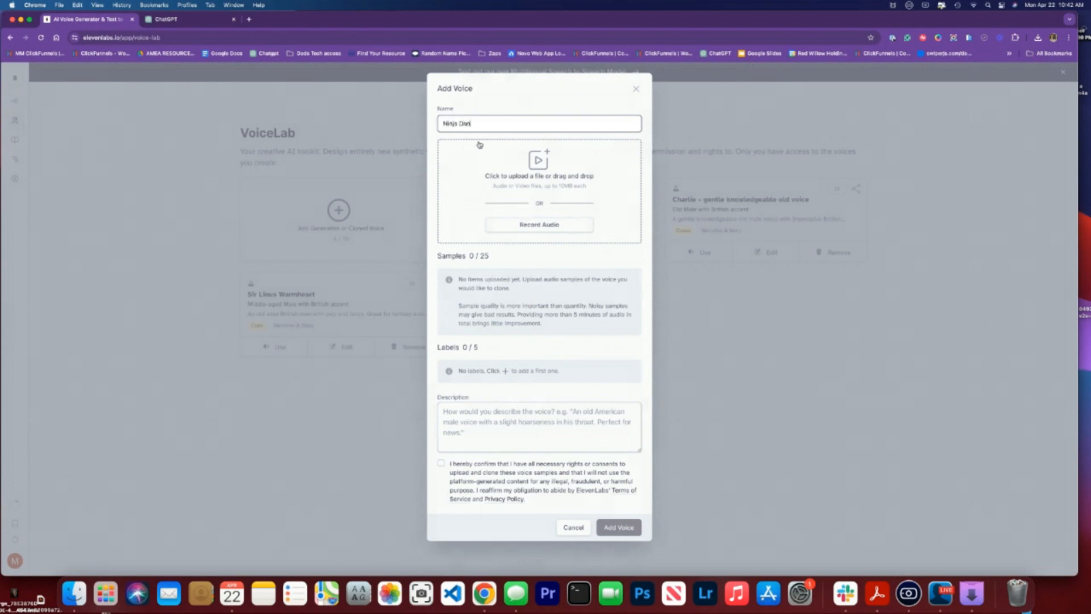
Step: Upload the "How To Build a Simple" M4A recording from the Desktop as the voice sample
click(547, 172)
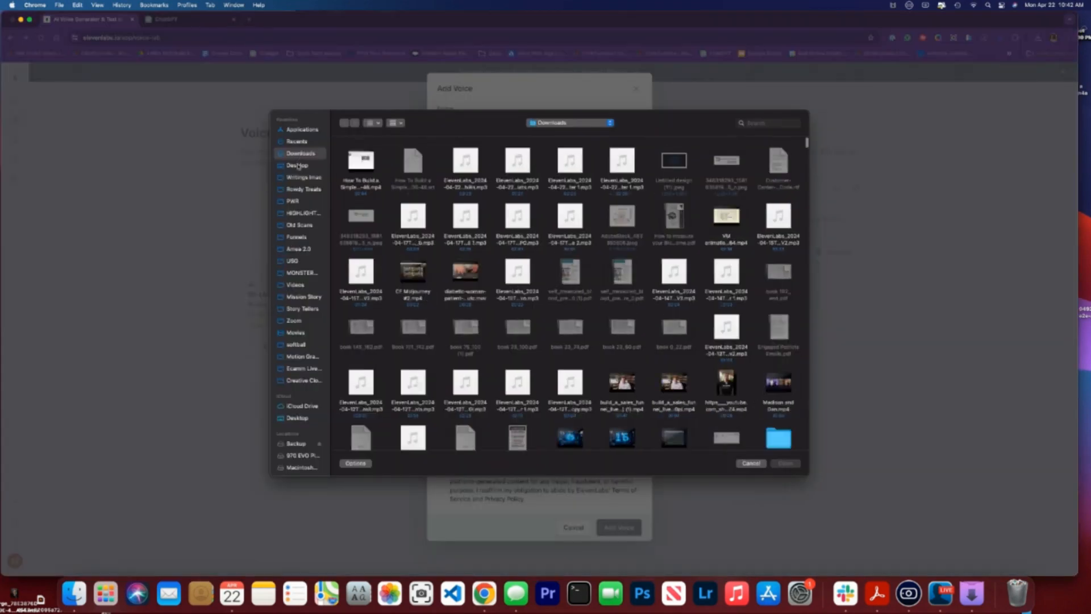
click(304, 165)
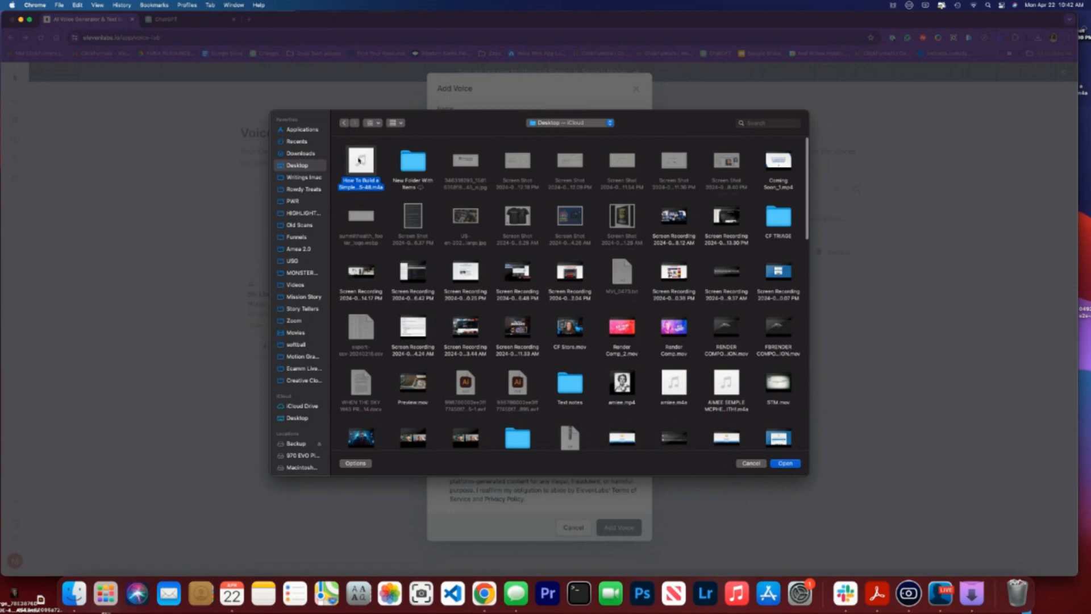
click(789, 468)
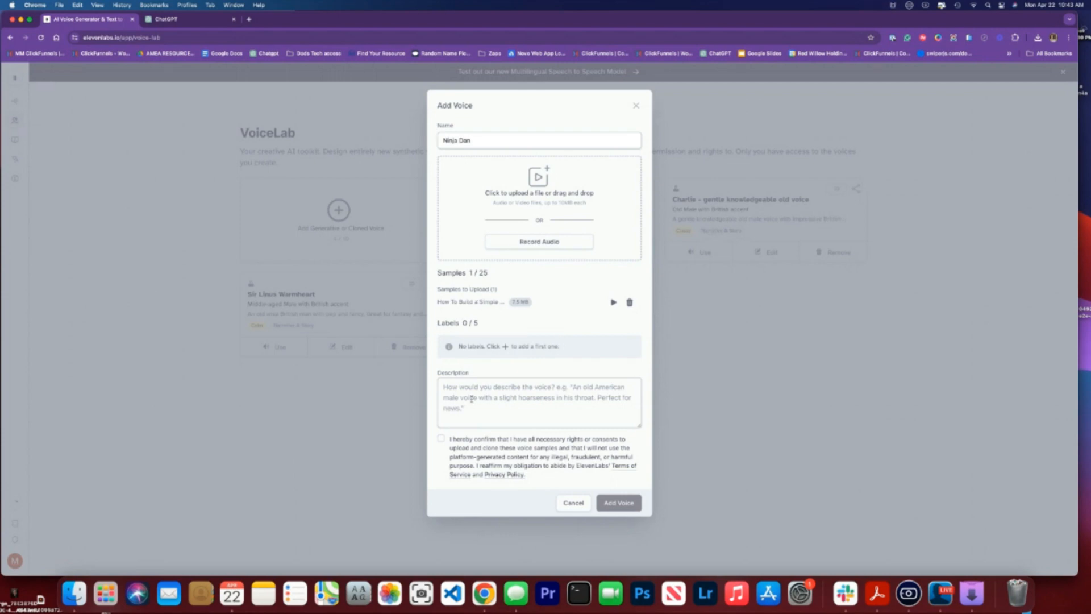
Step: Confirm having the rights and consents for the sample and add the cloned voice
click(440, 439)
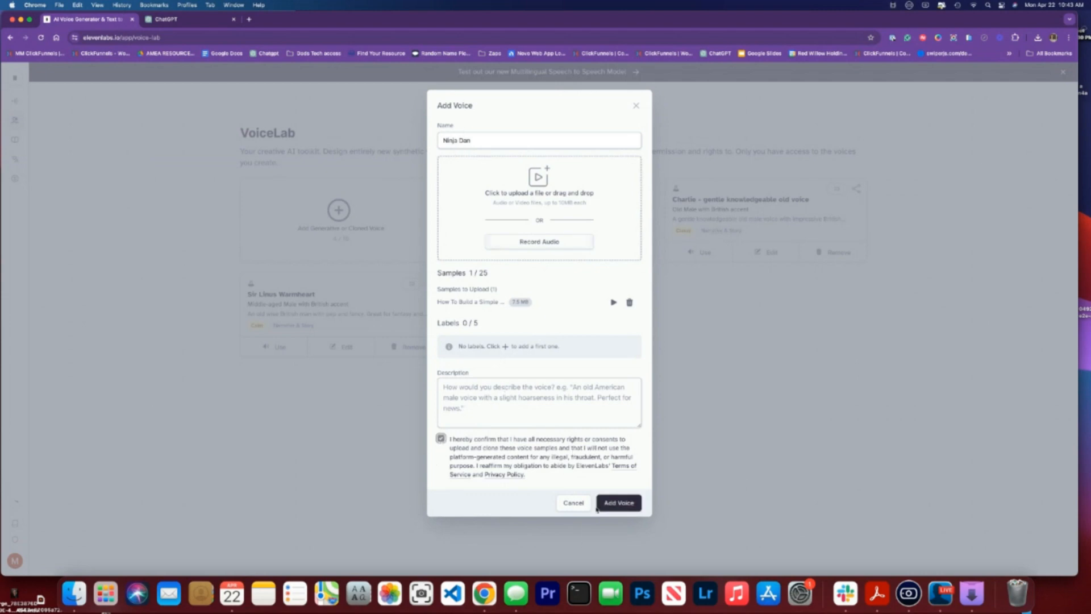
click(614, 504)
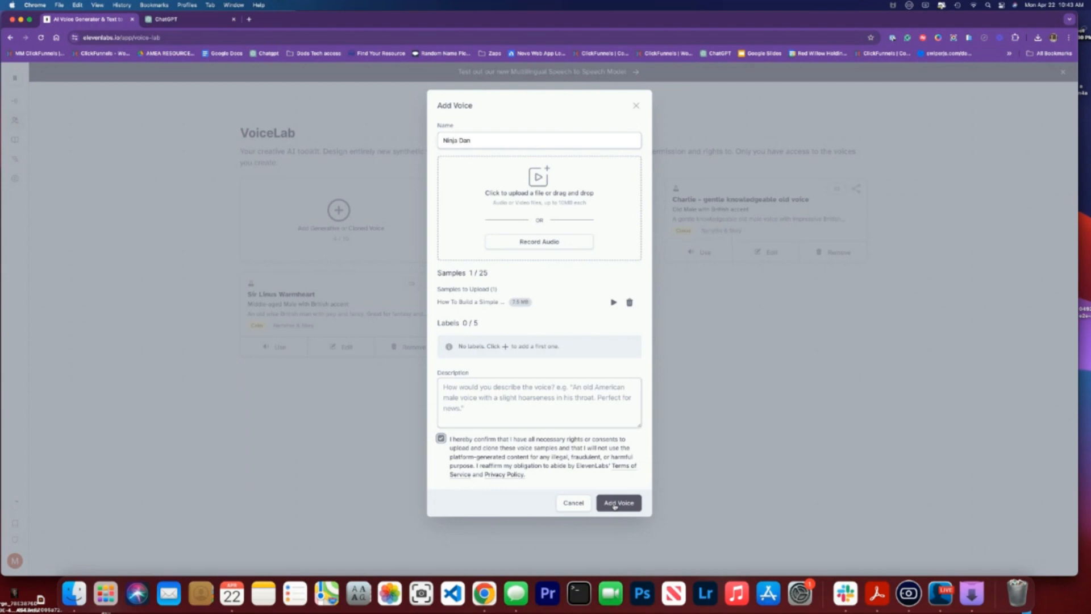
click(615, 504)
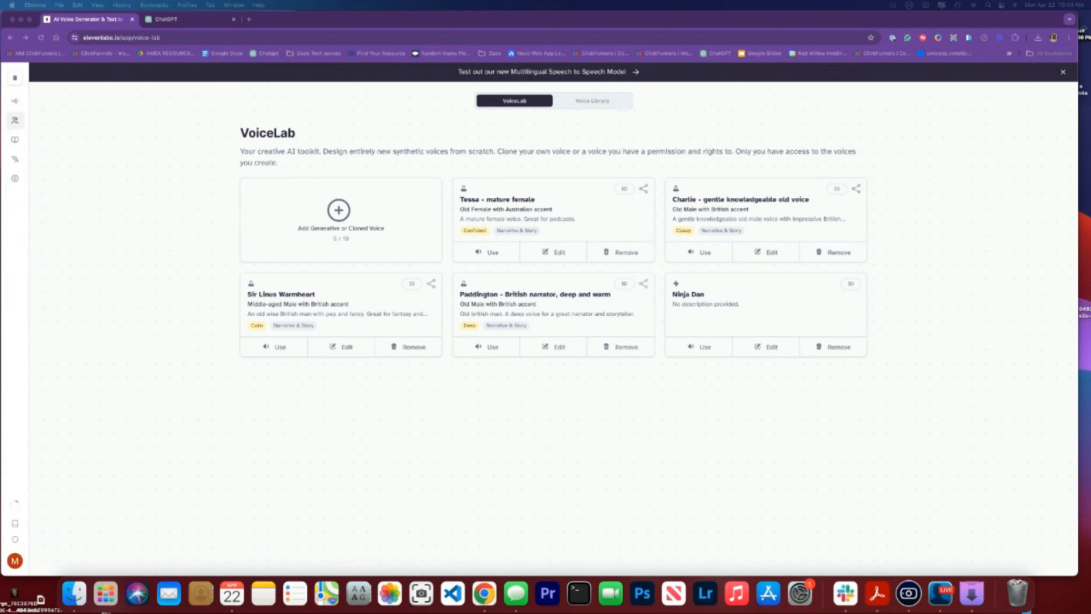
Step: Use the cloned Ninja Dan voice for the script and generate the speech
click(700, 348)
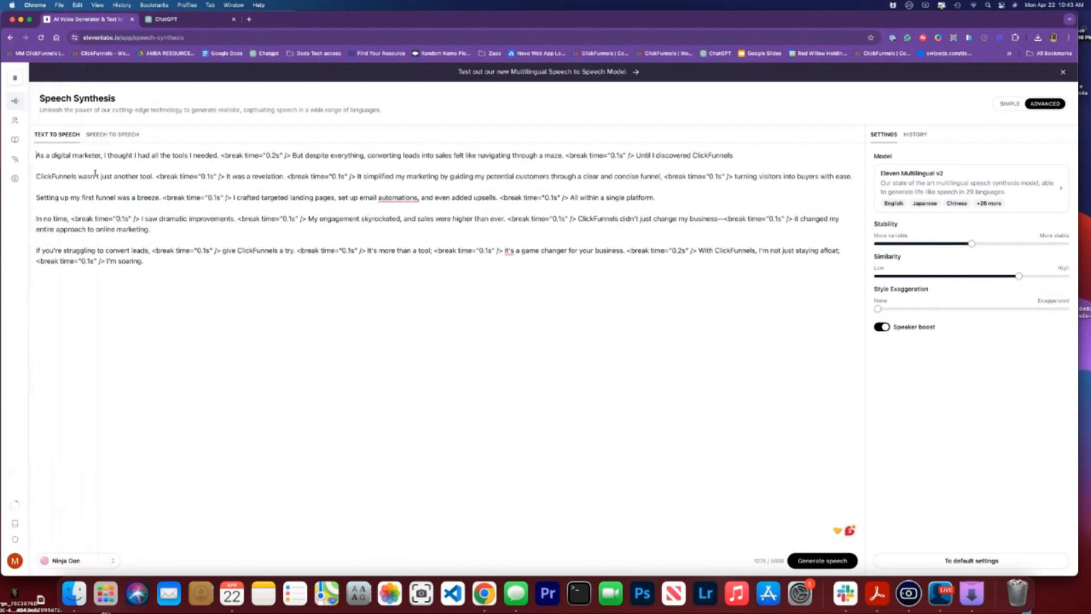
click(821, 560)
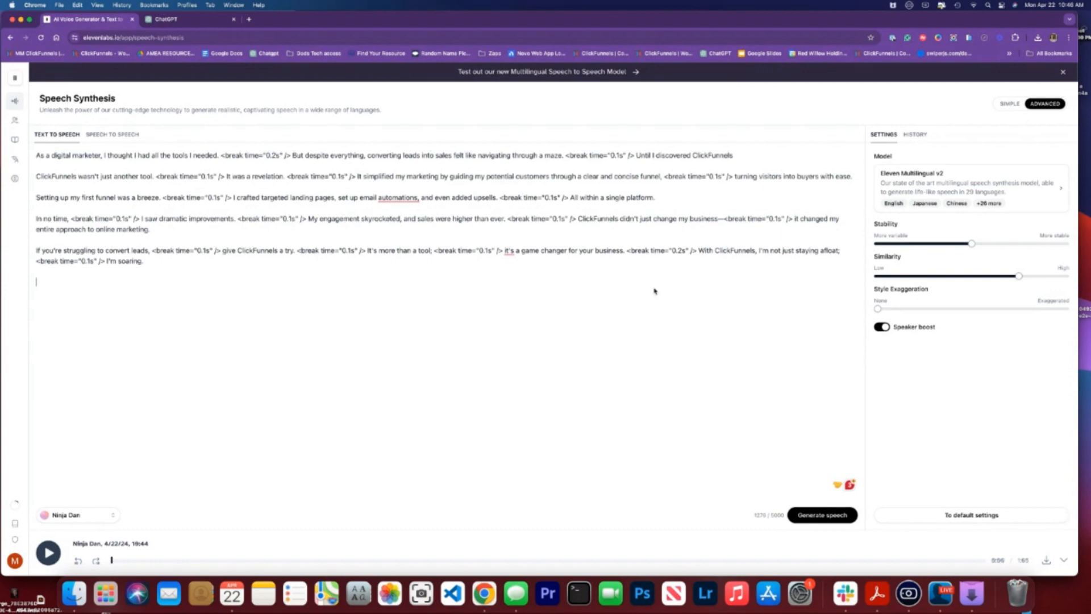
Step: Examine the Projects page for its long-form speech editor and access requirements
mouse_move(17, 140)
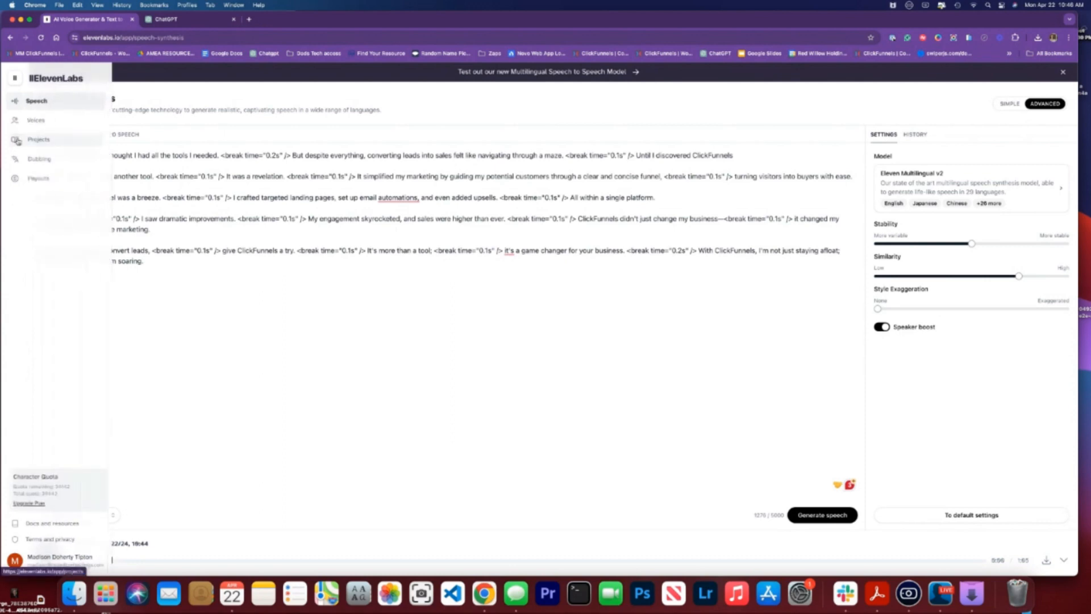
click(32, 141)
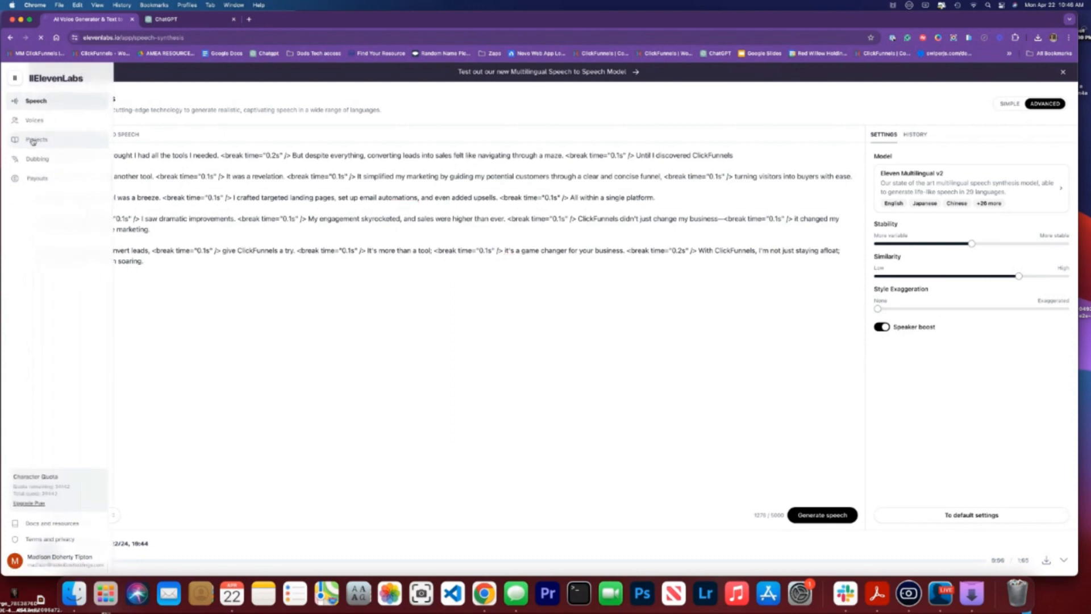
scroll(210, 210, down, 3)
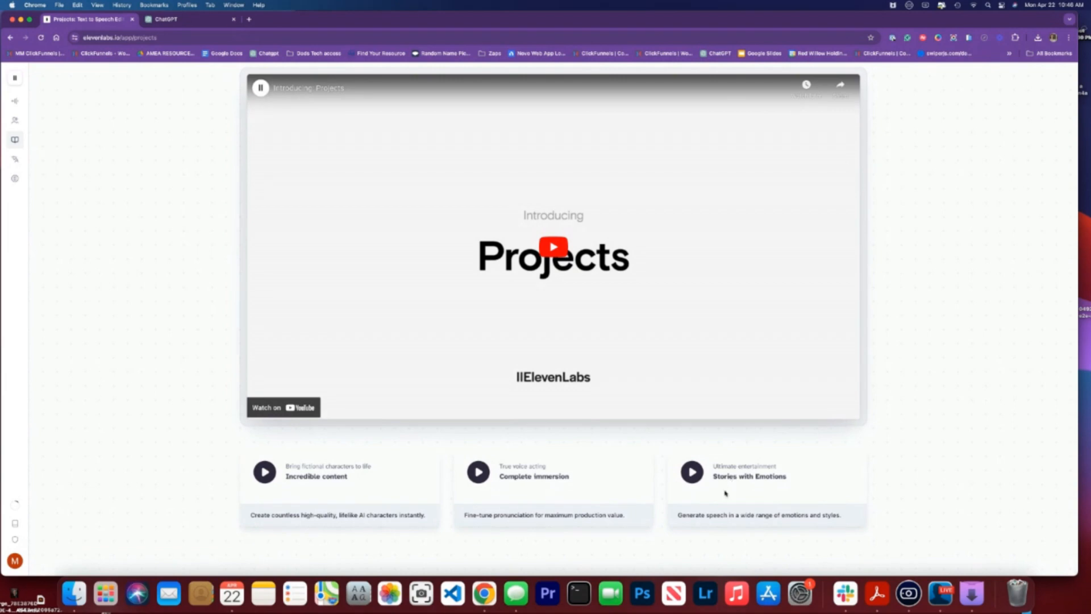
scroll(337, 256, up, 3)
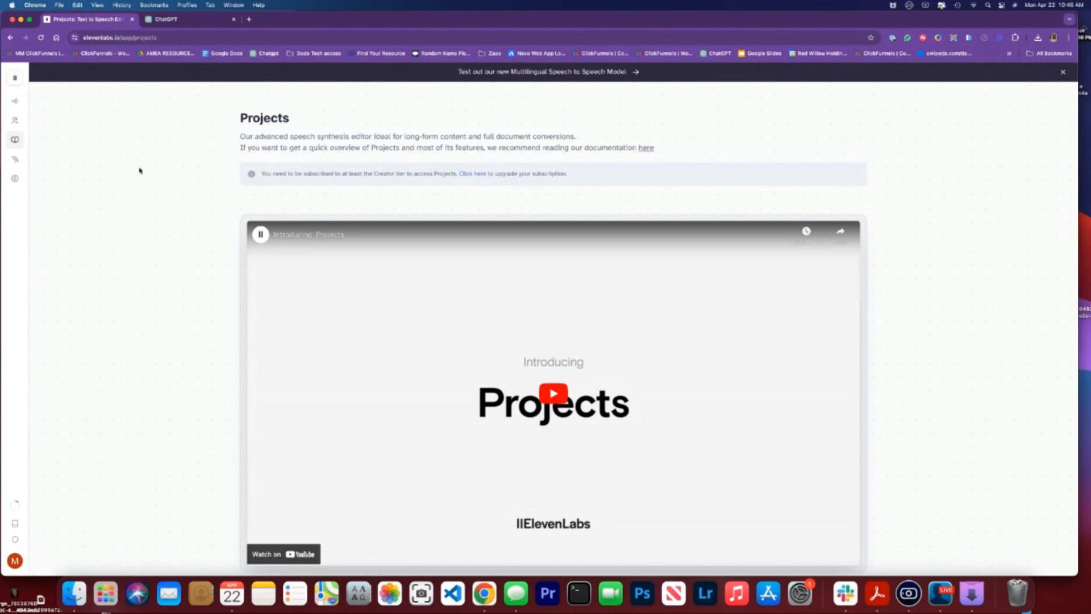
Step: Set up a dub on the Dubbing page with English as source language and Chinese as target language
mouse_move(19, 165)
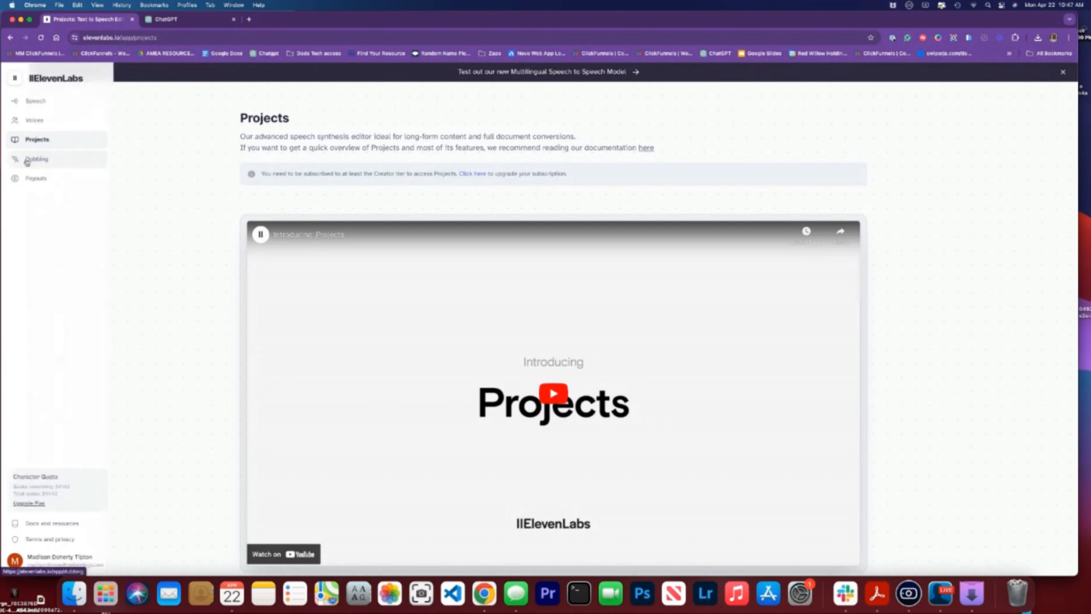
click(26, 161)
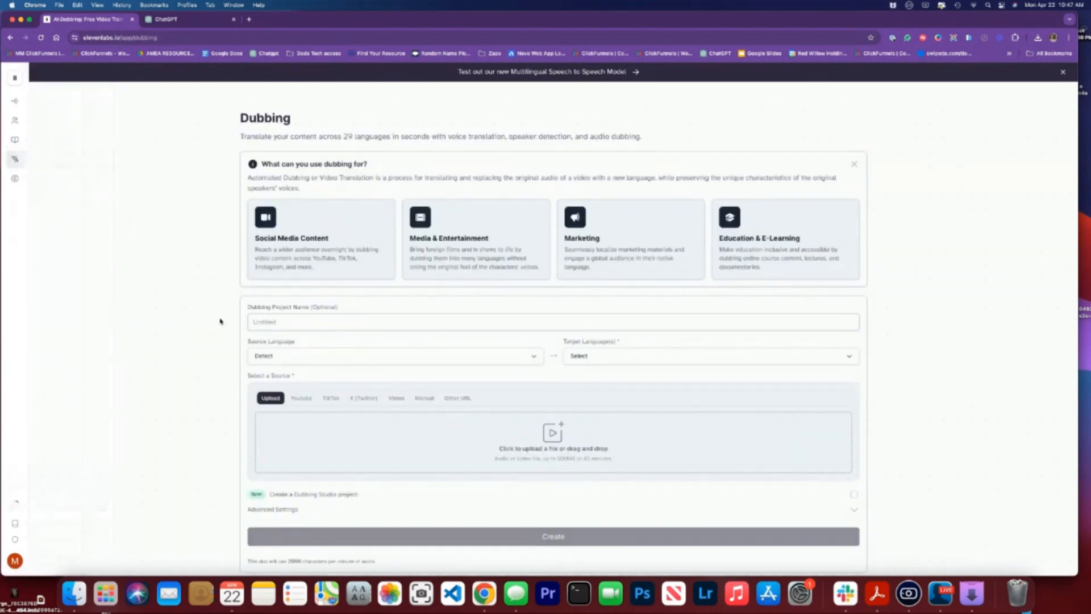
scroll(215, 302, down, 2)
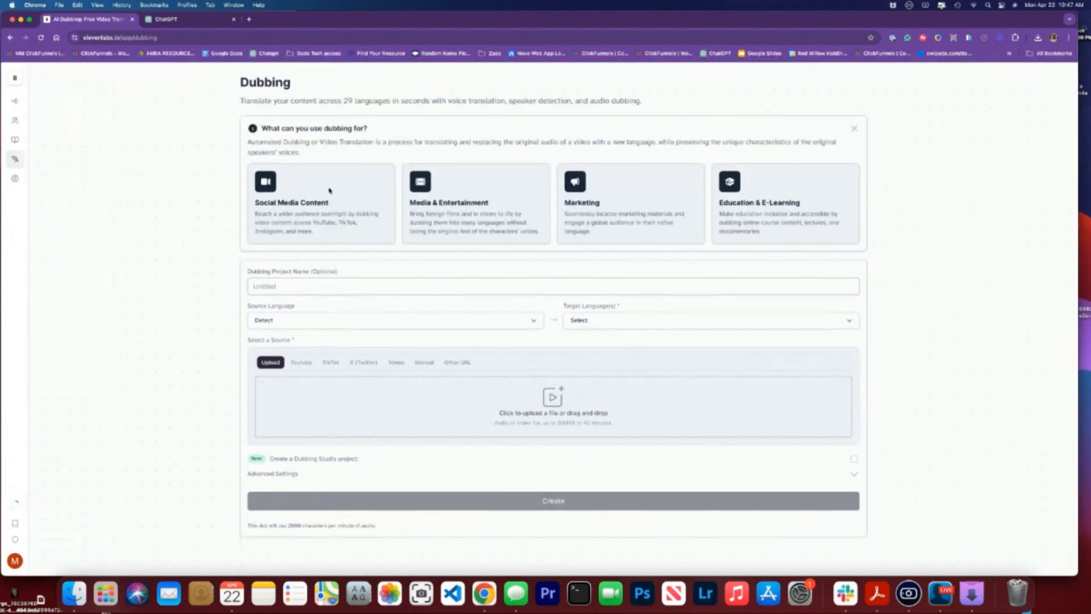
click(291, 319)
click(280, 357)
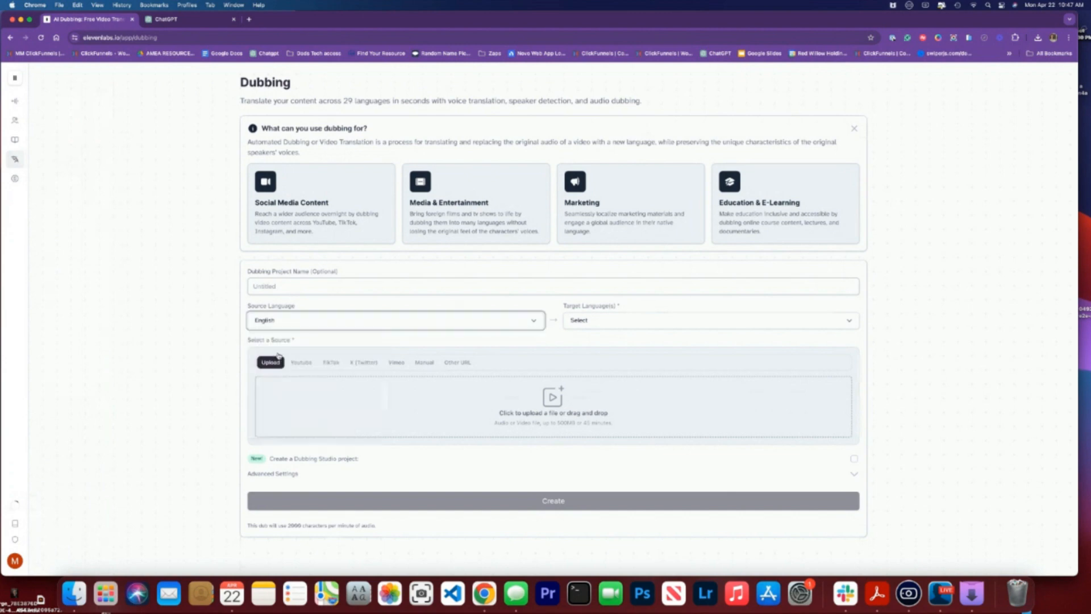
click(583, 322)
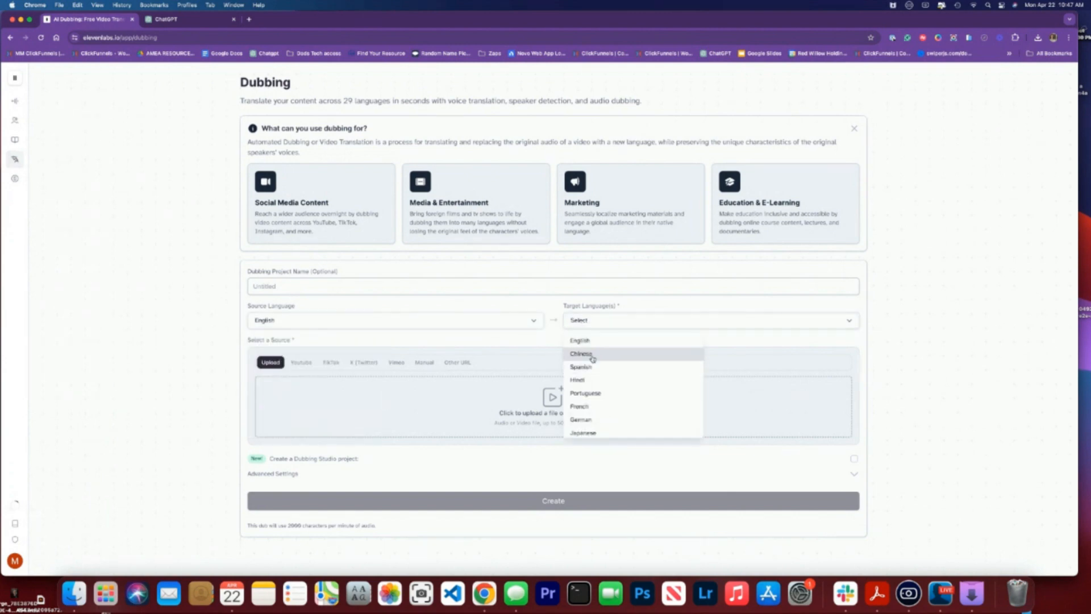
click(591, 354)
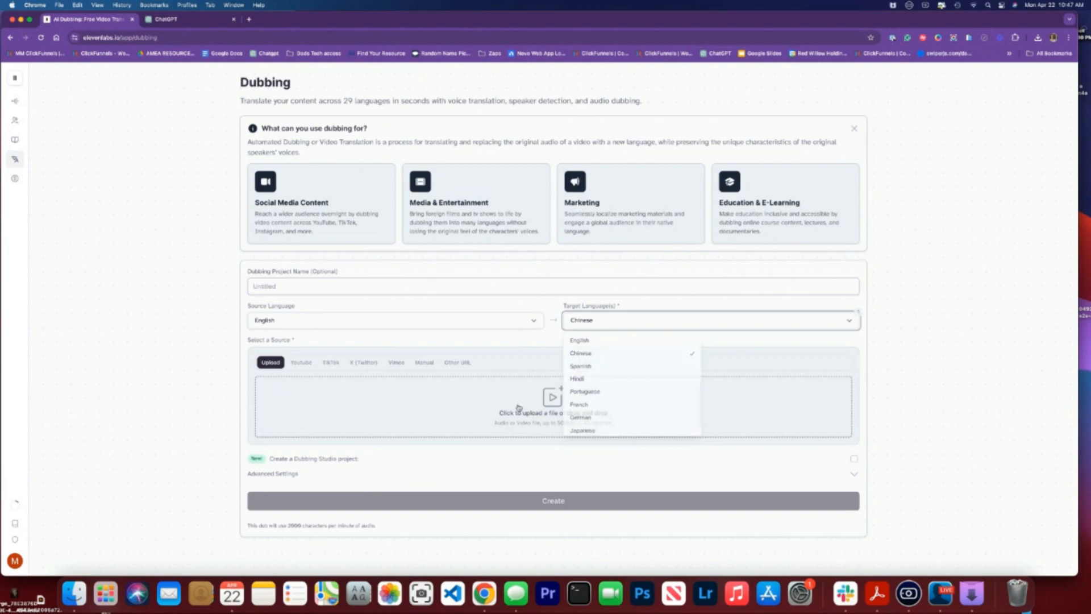
Step: Choose YouTube as the dub's source, paste the YouTube Shorts link and create the dub
click(518, 408)
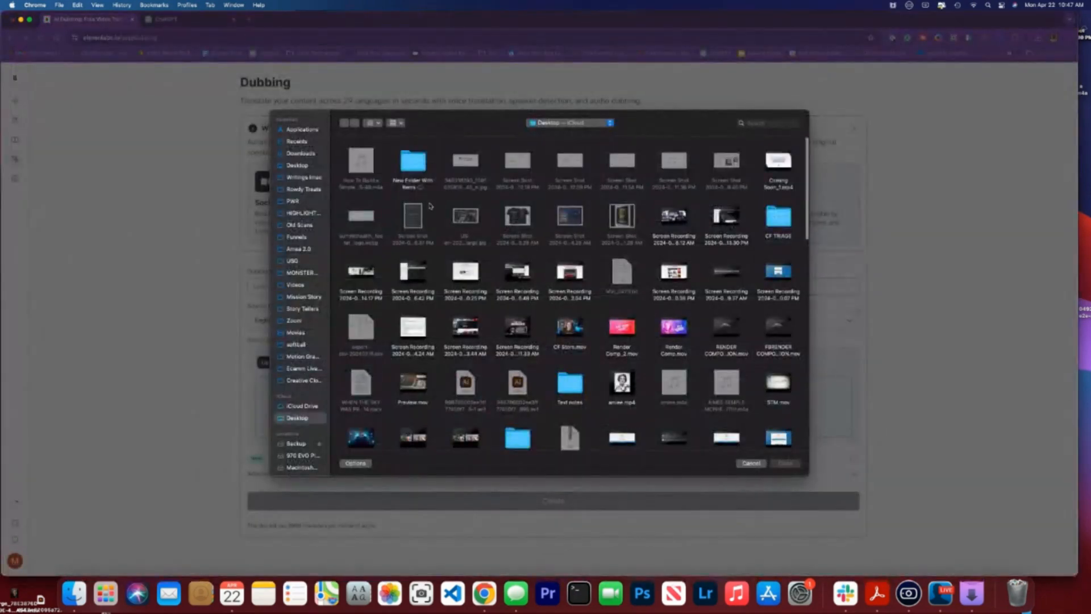
click(751, 463)
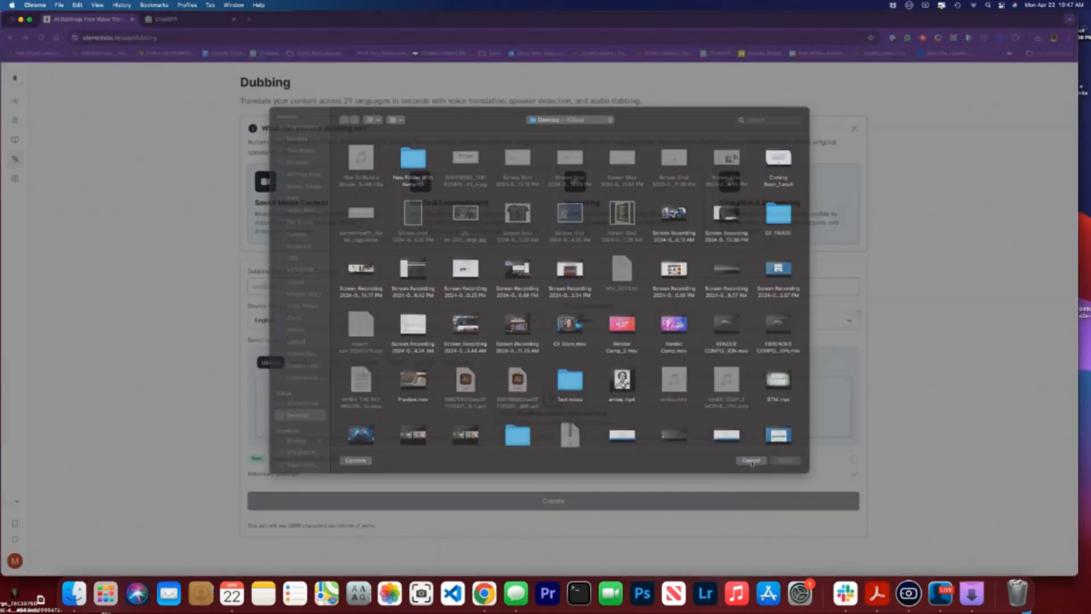
click(307, 364)
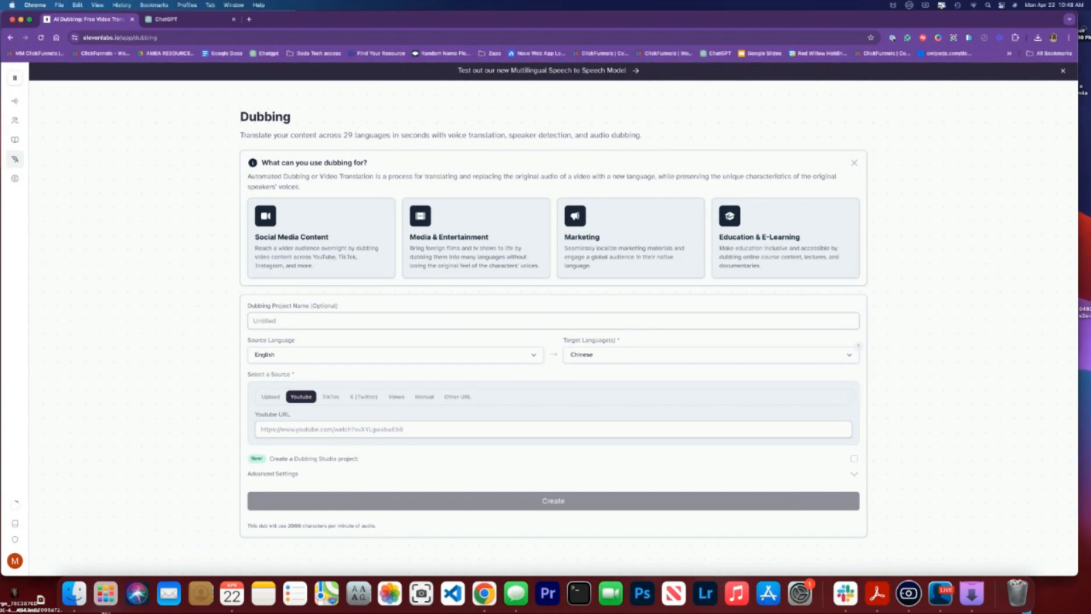
click(307, 431)
key(super+v)
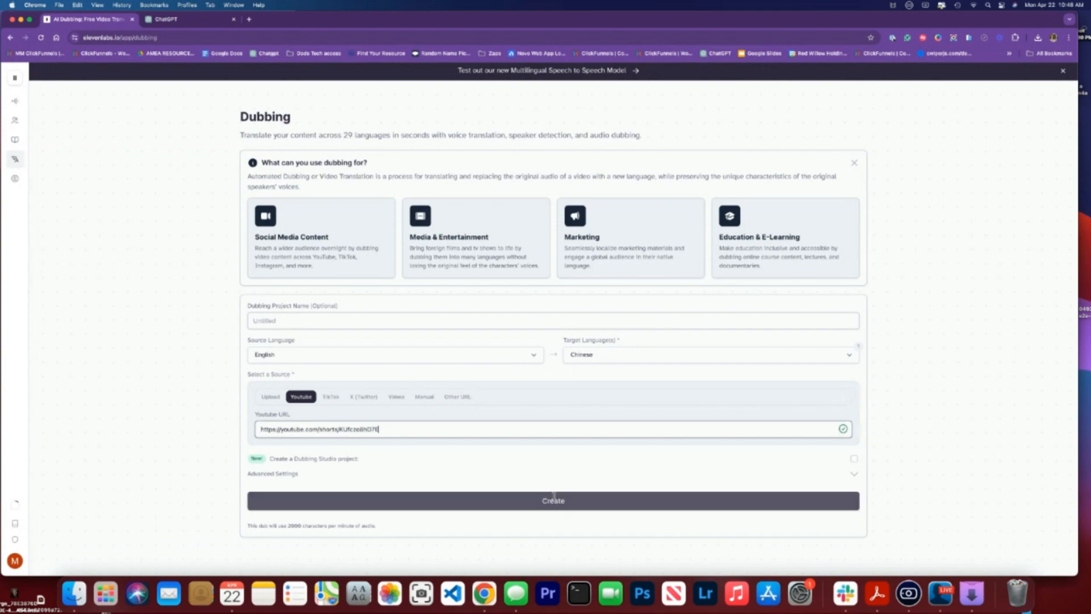
click(557, 503)
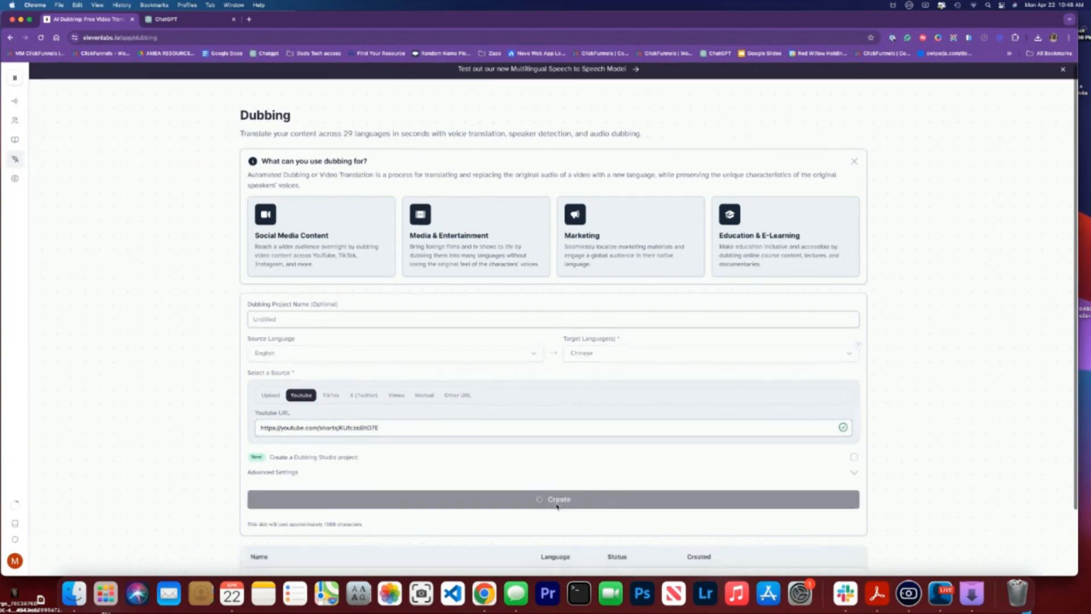
Step: View the finished Chinese dub of the fishbowl funnel video and play its preview briefly
scroll(557, 505, down, 2)
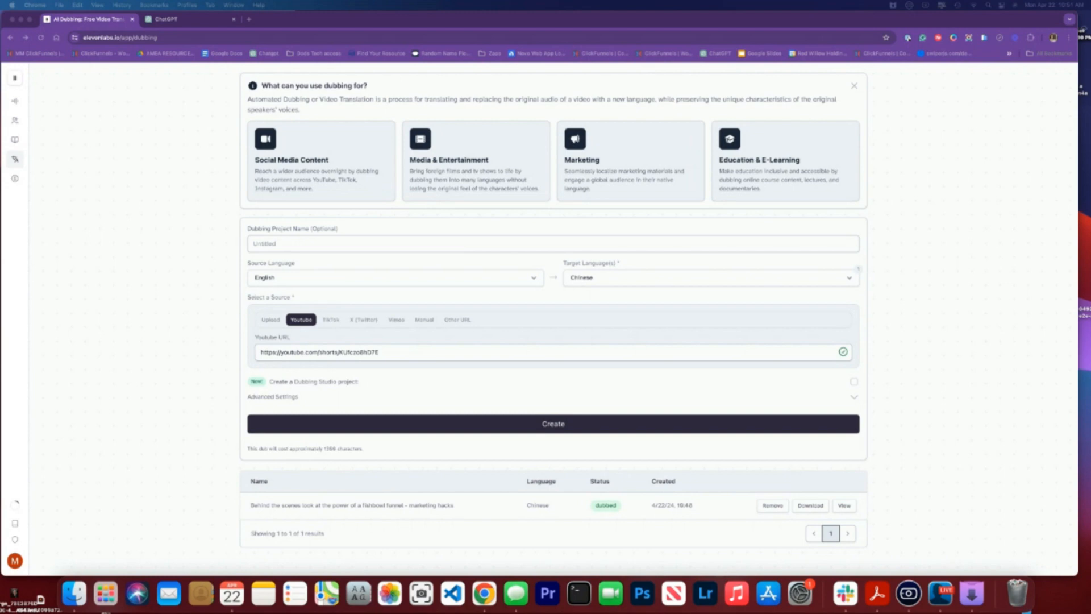
click(844, 505)
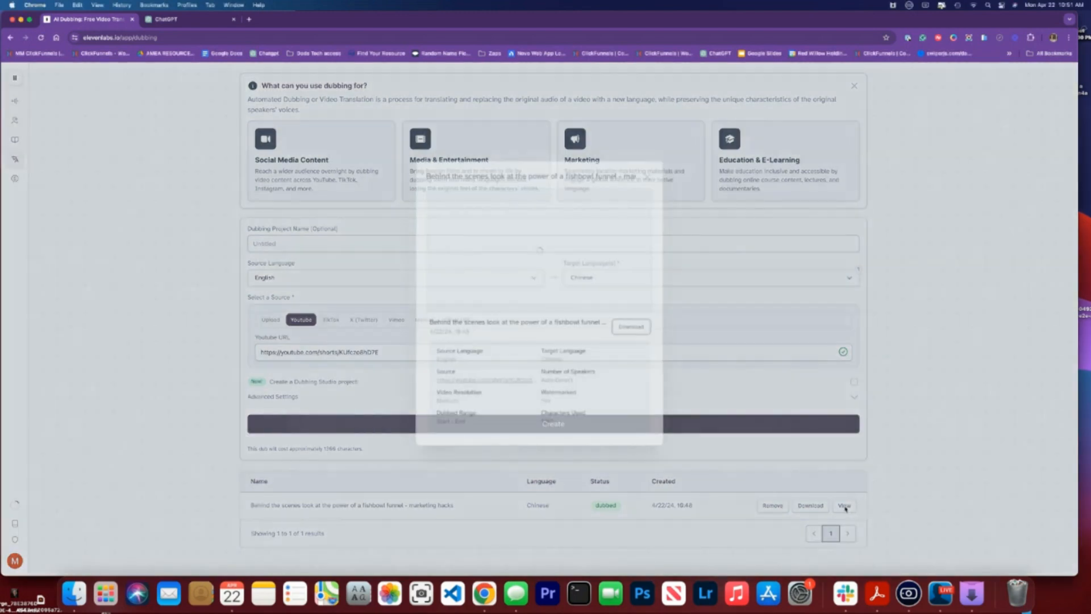
click(434, 292)
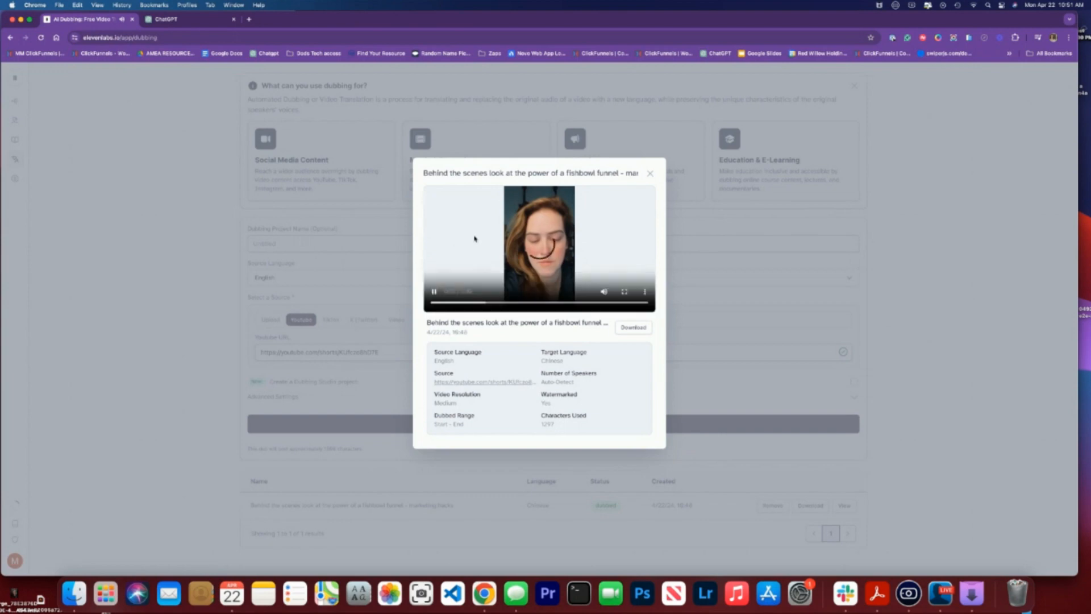
click(434, 302)
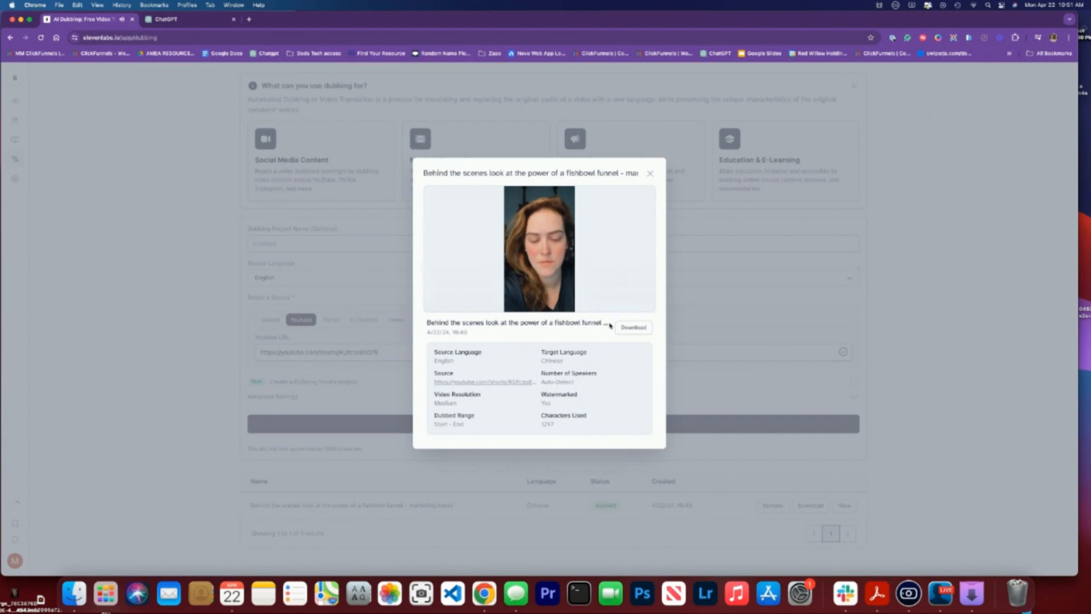
Step: Download the dubbed fishbowl funnel video and enlarge and centre its QuickTime Player window
click(631, 330)
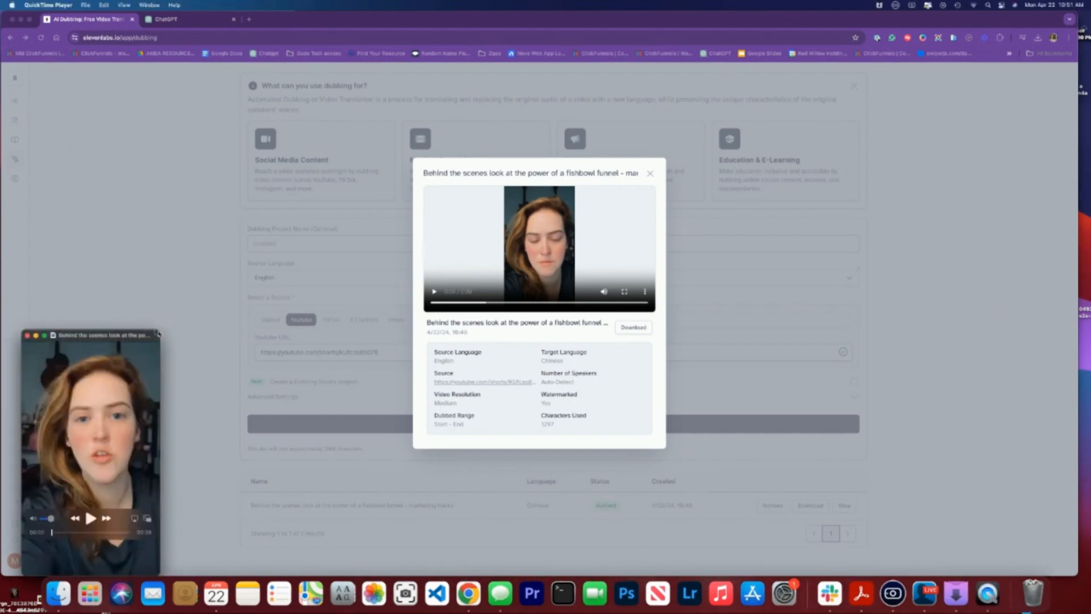
drag(160, 329, 594, 174)
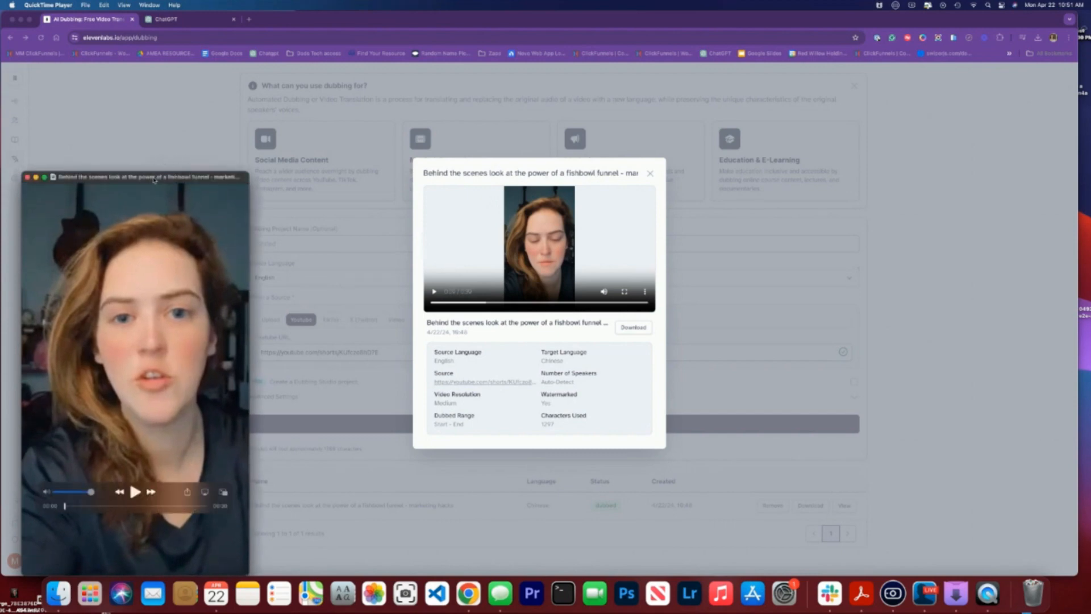
drag(153, 176, 552, 84)
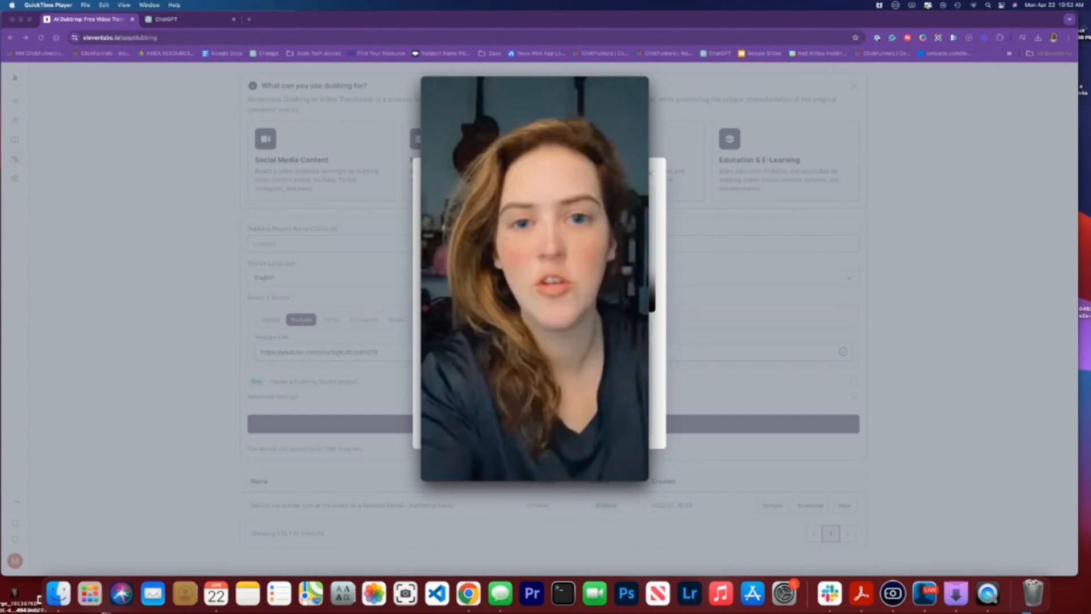
Step: Play the downloaded dub in QuickTime Player, and close the player and the dub's details
mouse_move(437, 450)
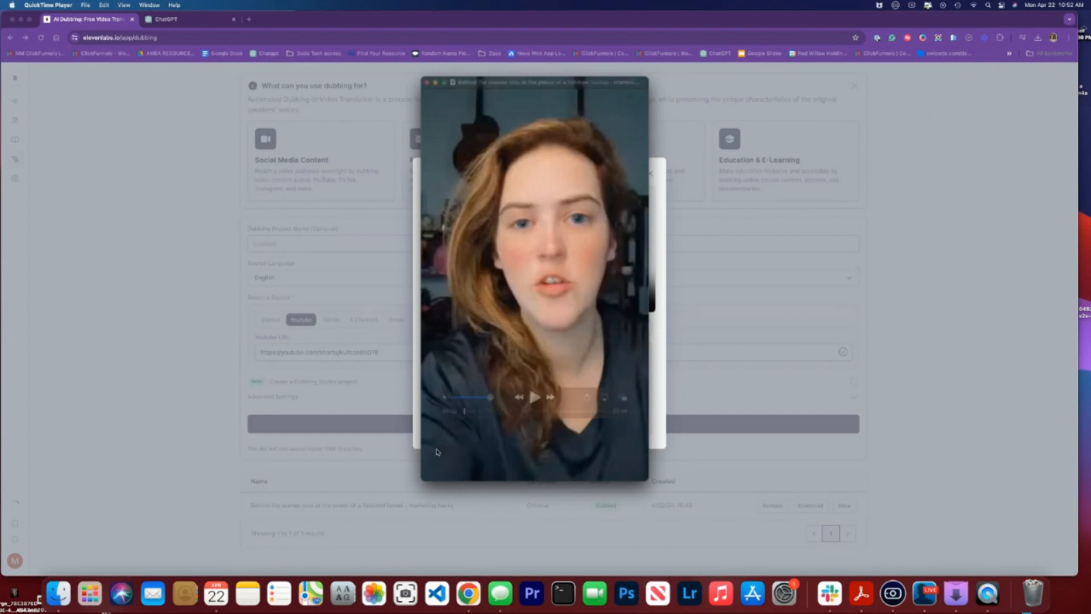
click(534, 398)
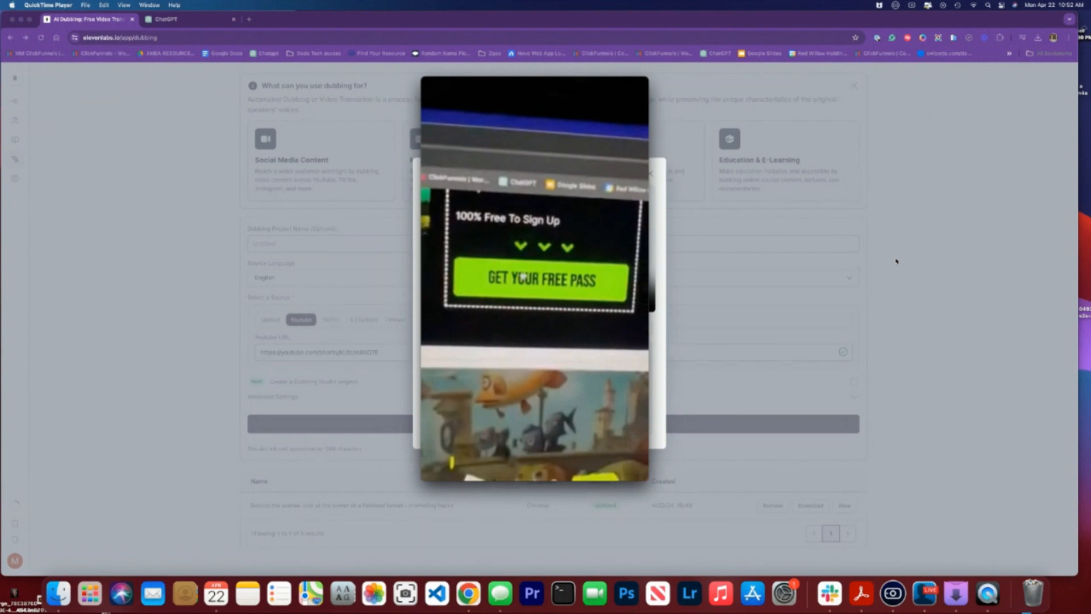
click(428, 83)
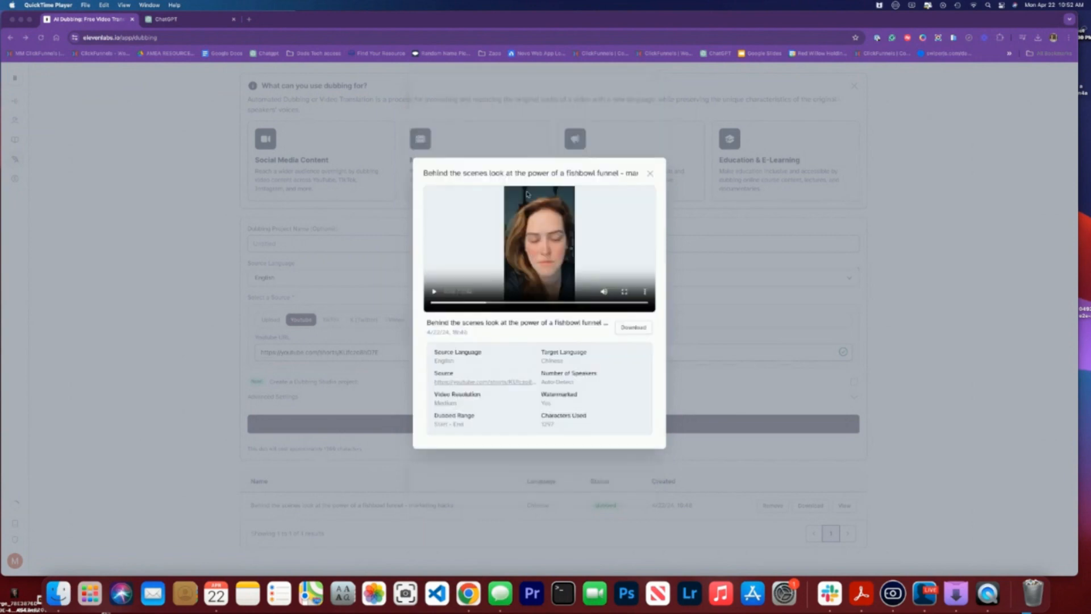
click(651, 174)
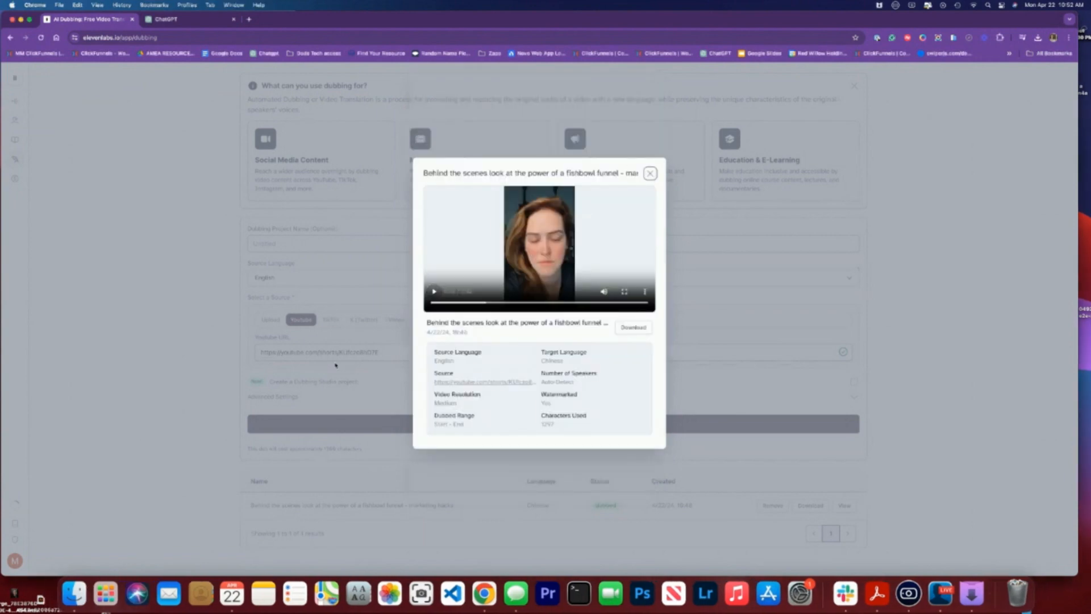
click(257, 270)
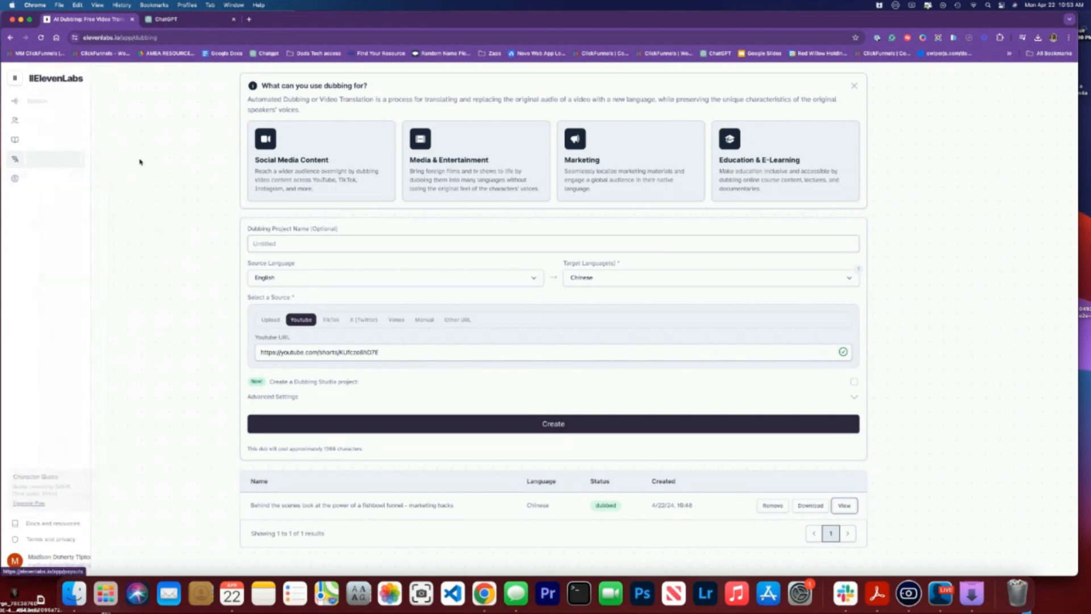
Step: Review the cloned Ninja Dan voice's edit settings in VoiceLab without changes and return to Speech Synthesis
click(17, 124)
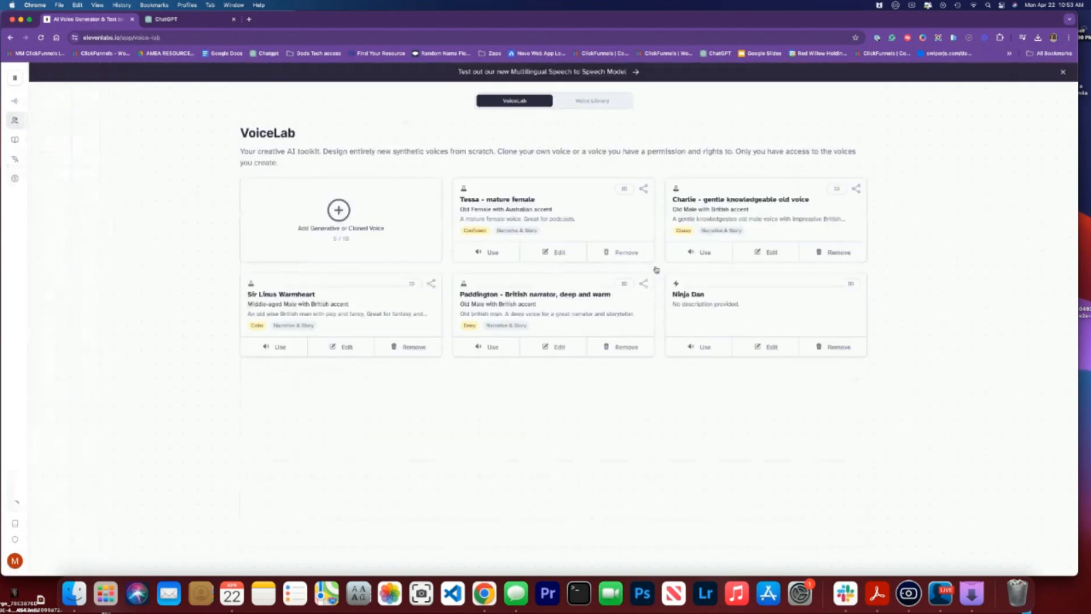
click(776, 347)
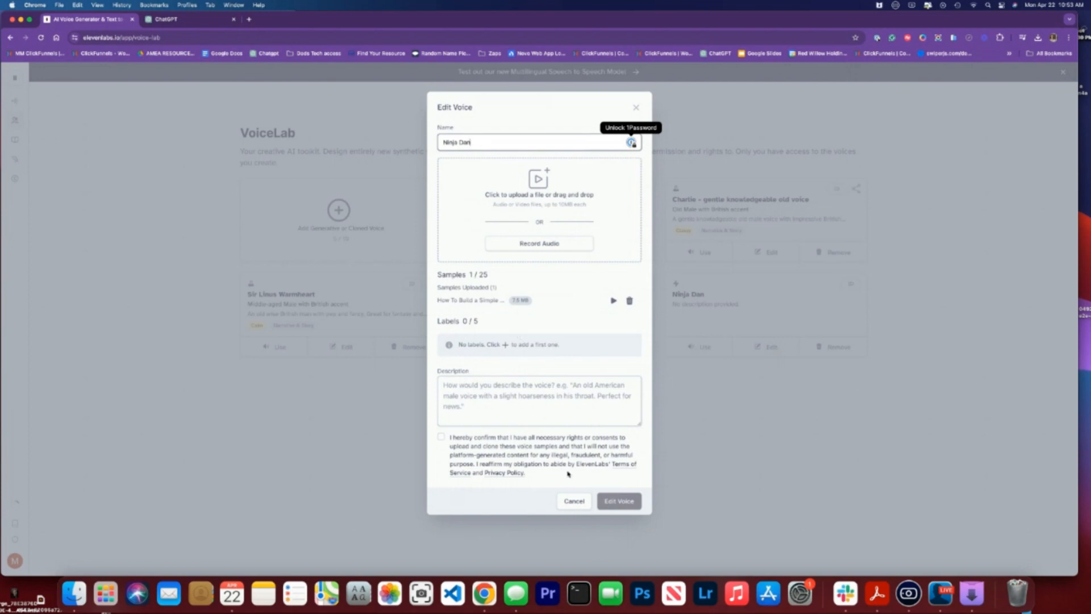
click(636, 106)
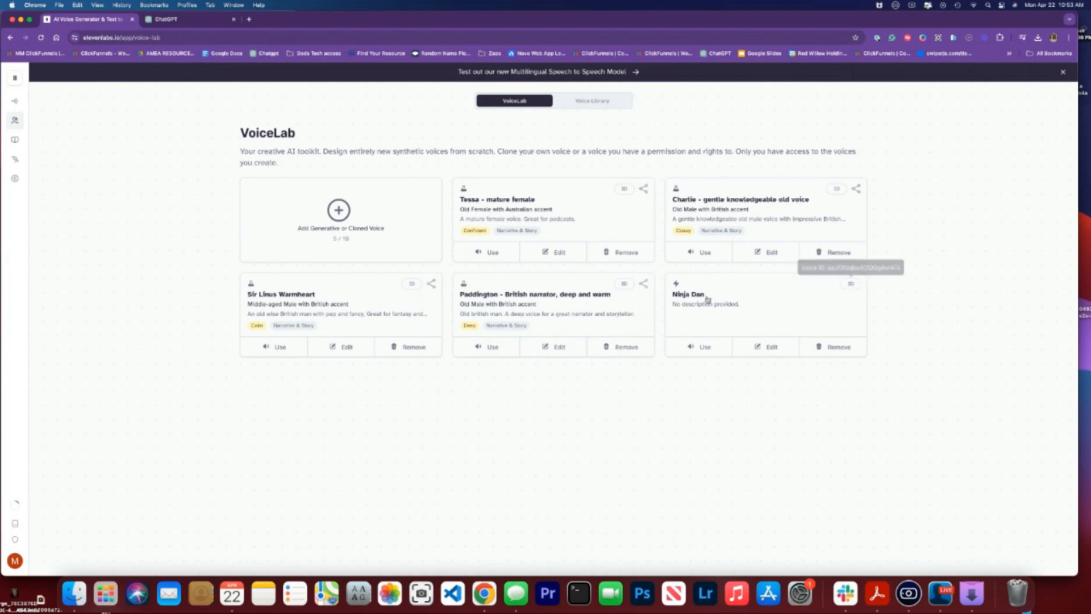
double_click(717, 308)
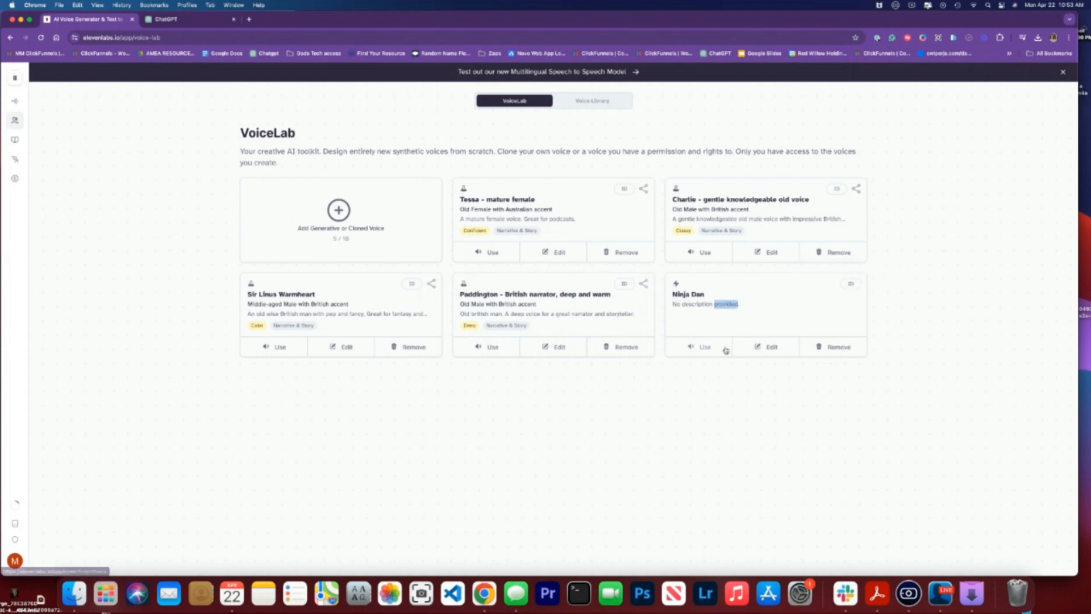
mouse_move(28, 144)
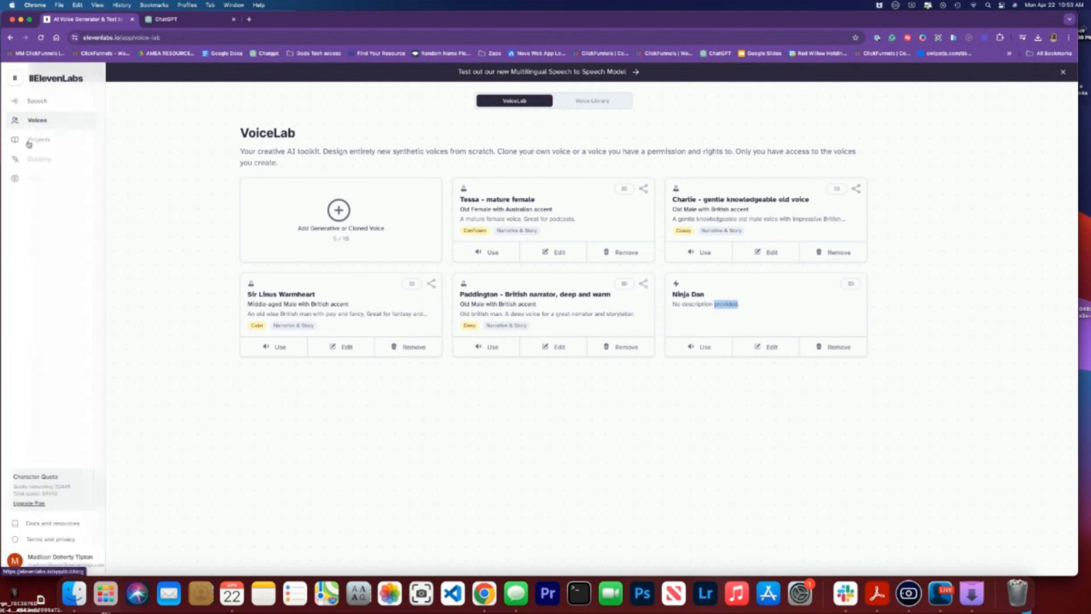
click(31, 102)
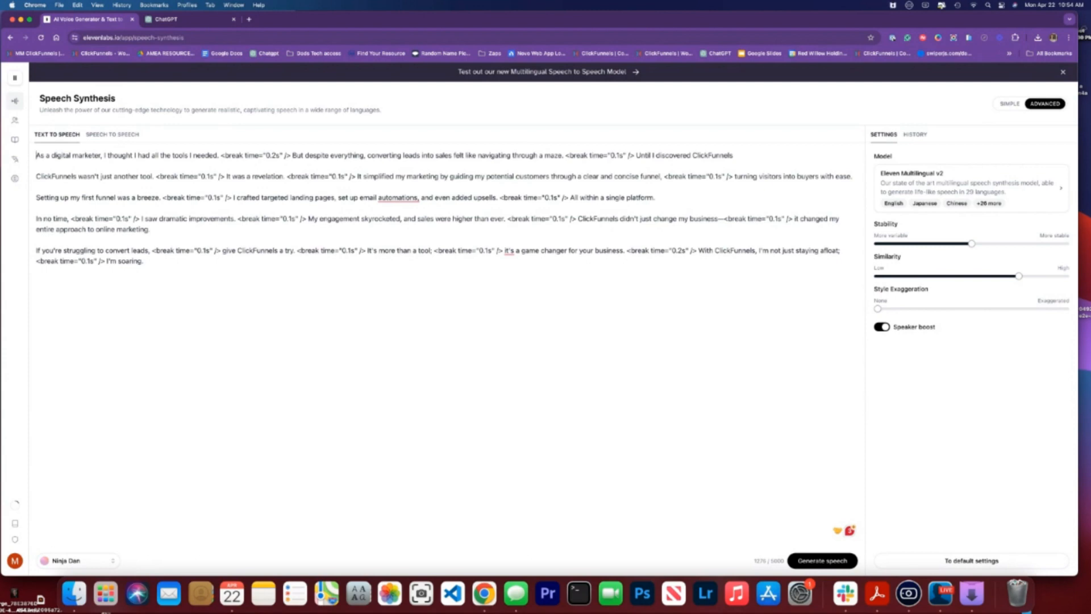
Step: Open Speech to Speech and try to add a file from the desktop as the source audio
click(120, 136)
mouse_move(15, 293)
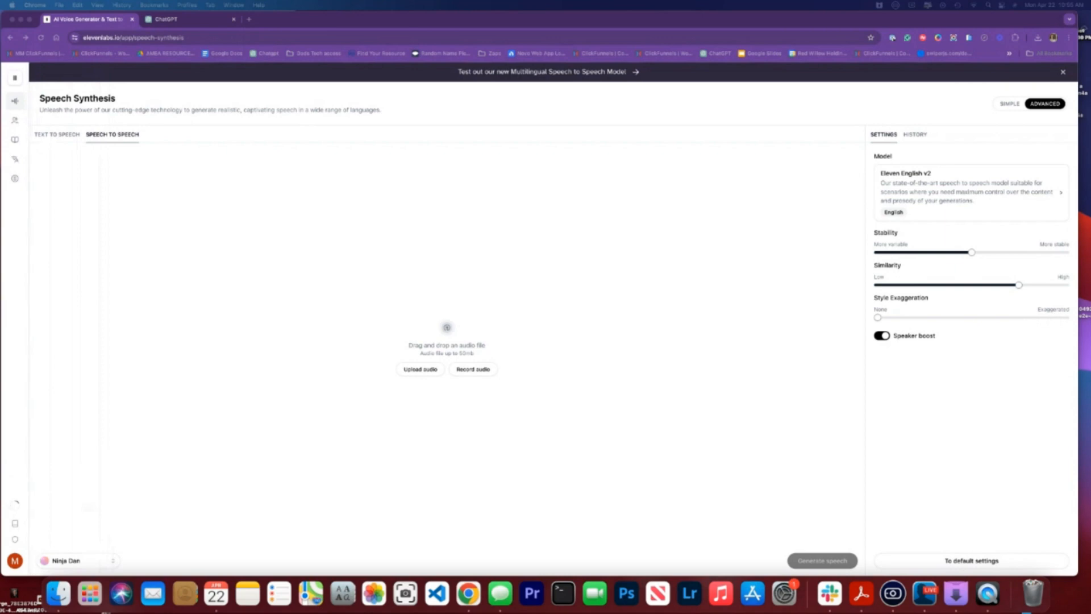
drag(660, 319, 442, 337)
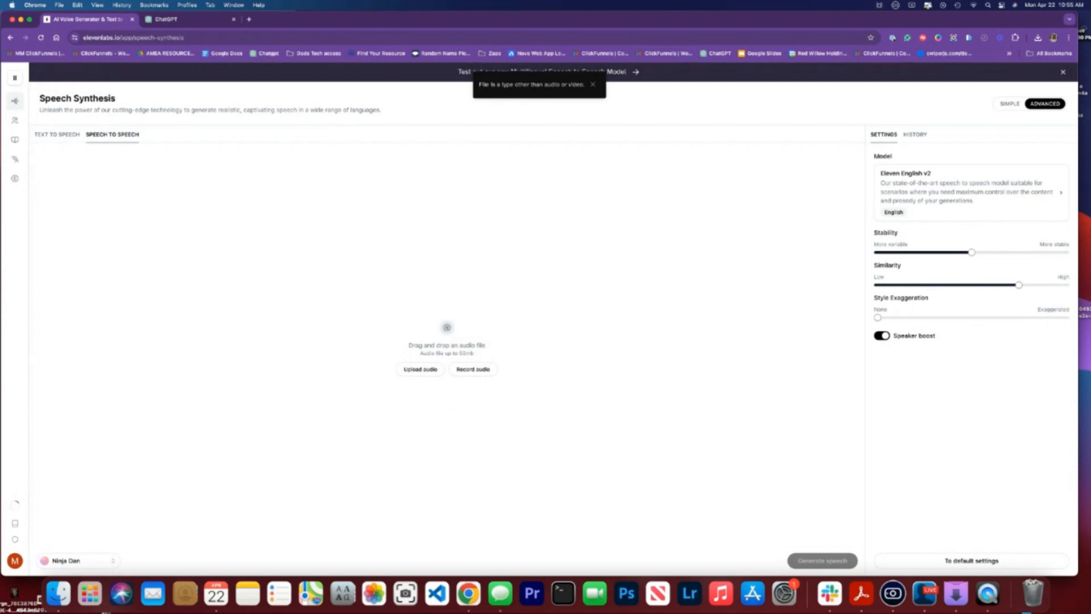
click(423, 370)
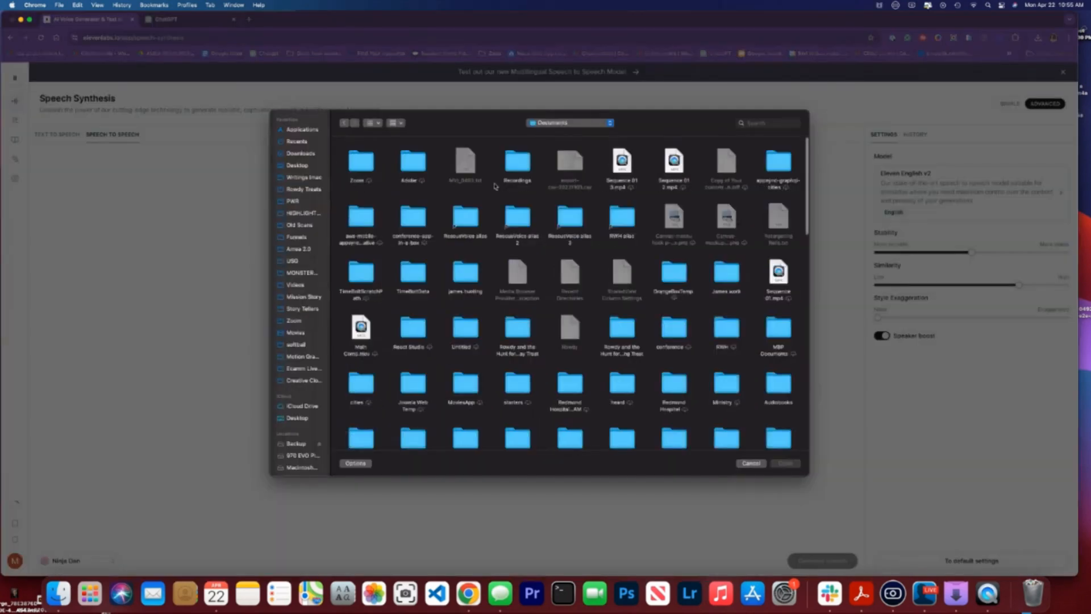
click(298, 166)
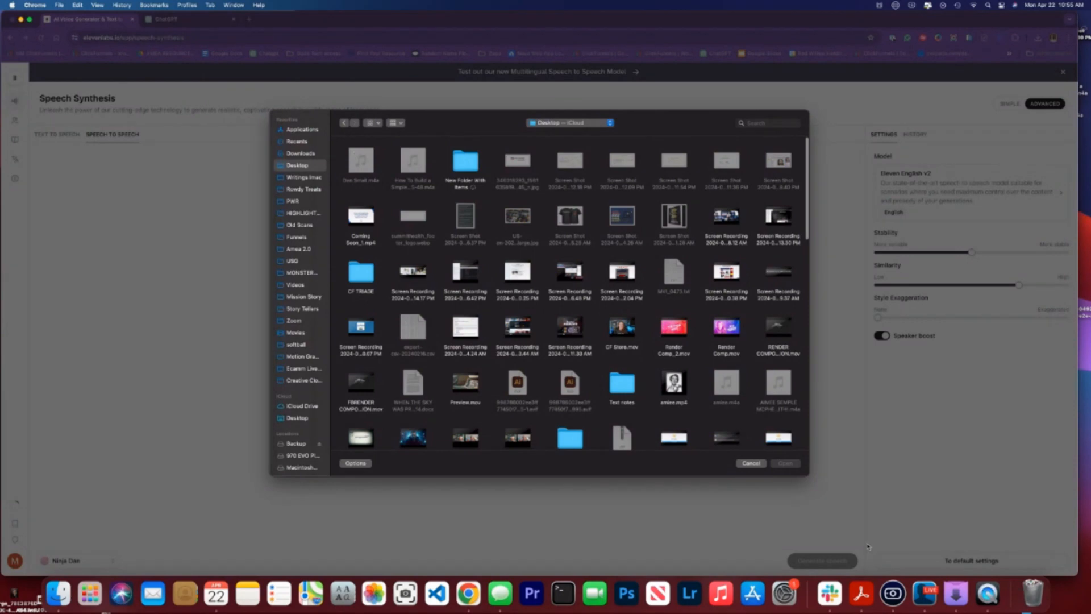
click(755, 465)
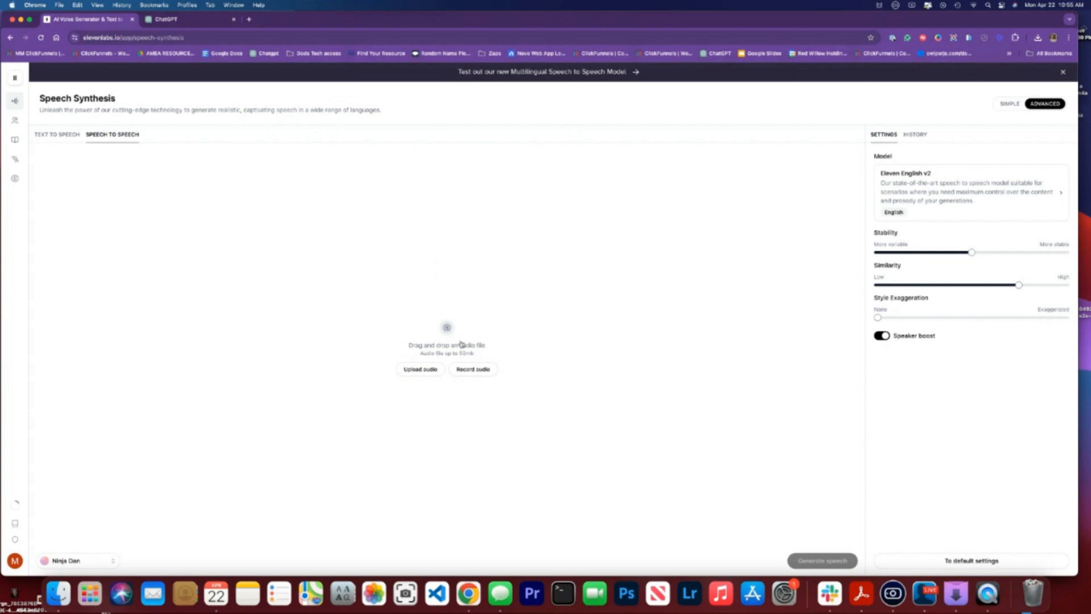
click(461, 344)
click(751, 464)
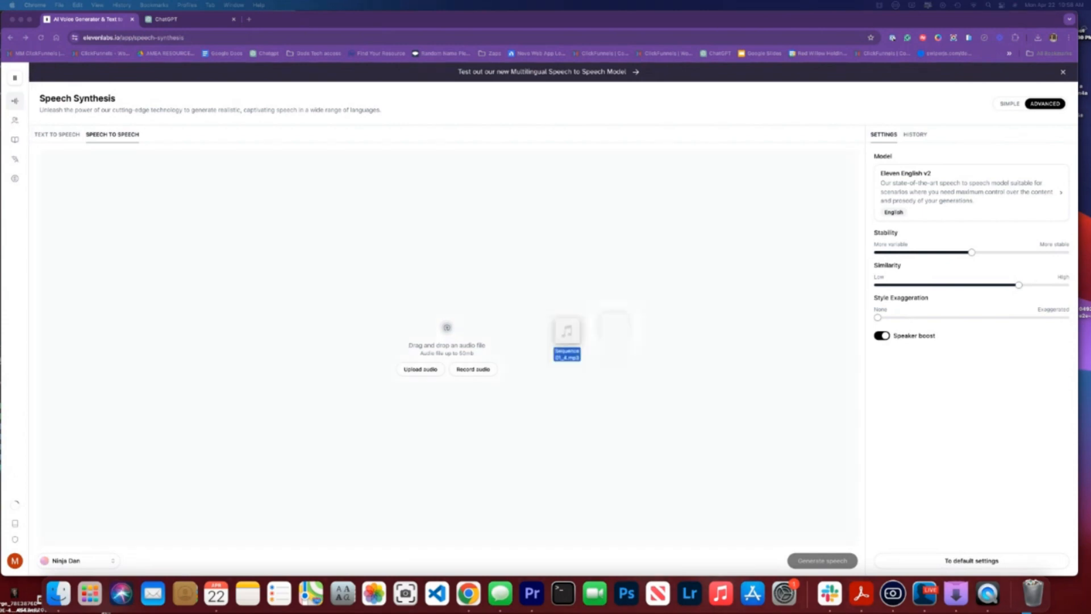
Step: Add Sequence 01_4.mp3 as the source audio and generate the speech with the Paddington British narrator voice
drag(565, 329, 575, 336)
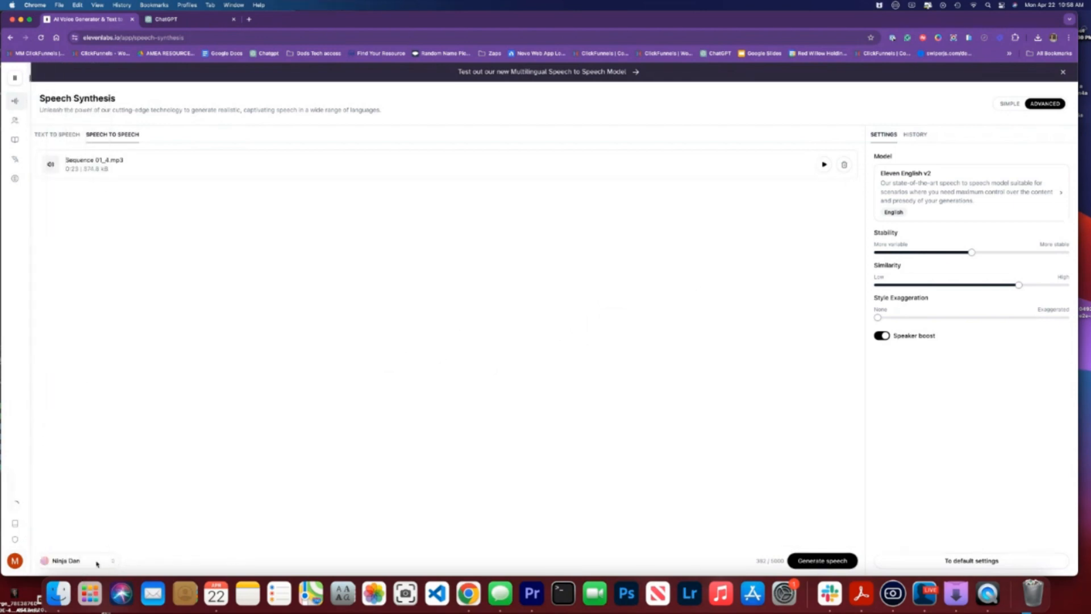
click(91, 561)
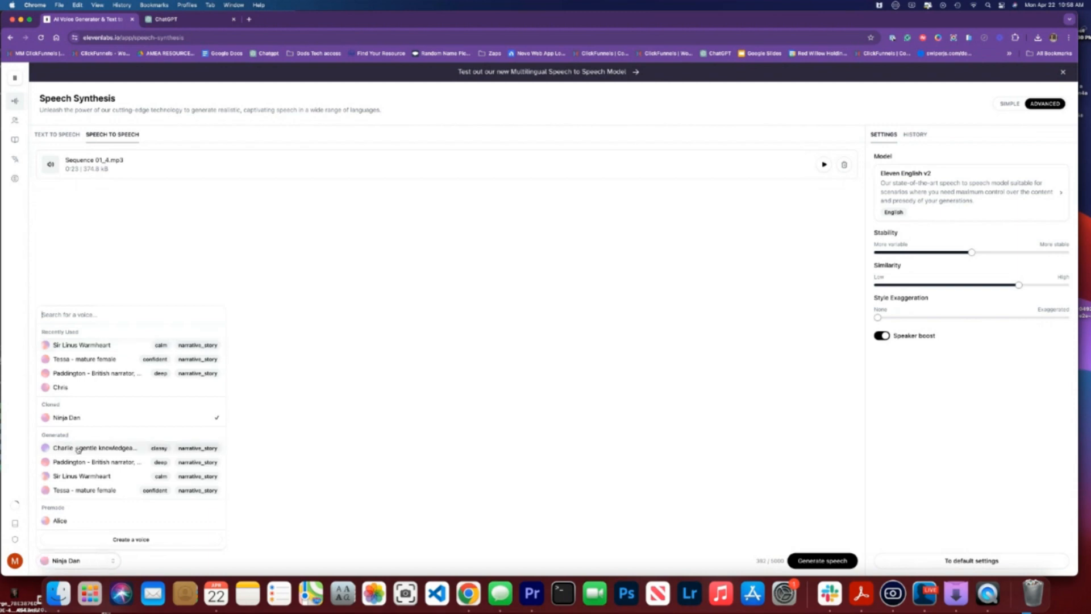
click(99, 374)
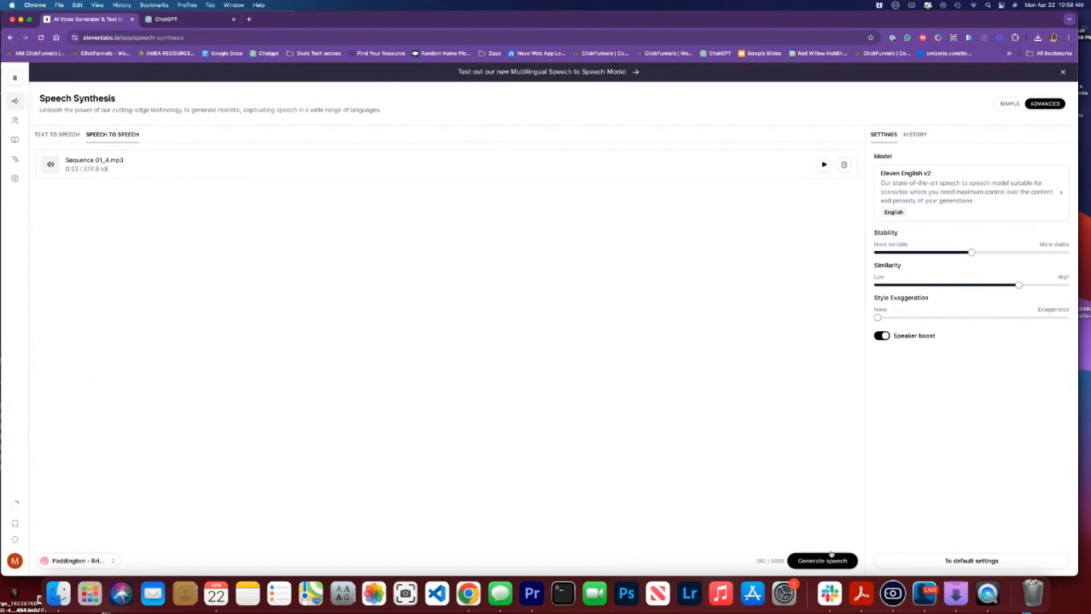
click(817, 563)
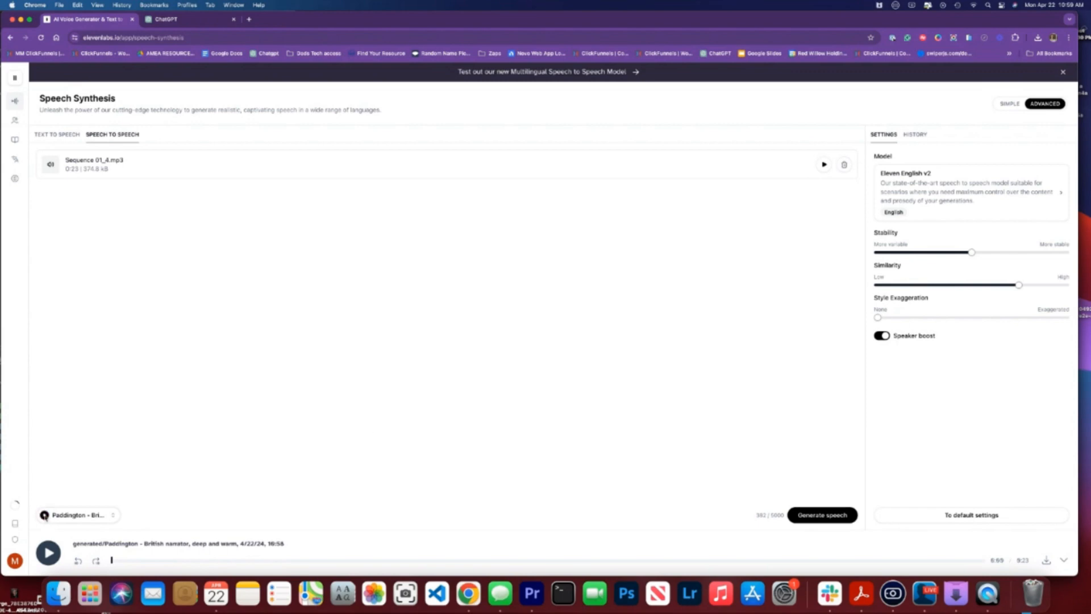
Step: Play the Paddington voice preview and part of the source recording, and open the generation history
click(45, 516)
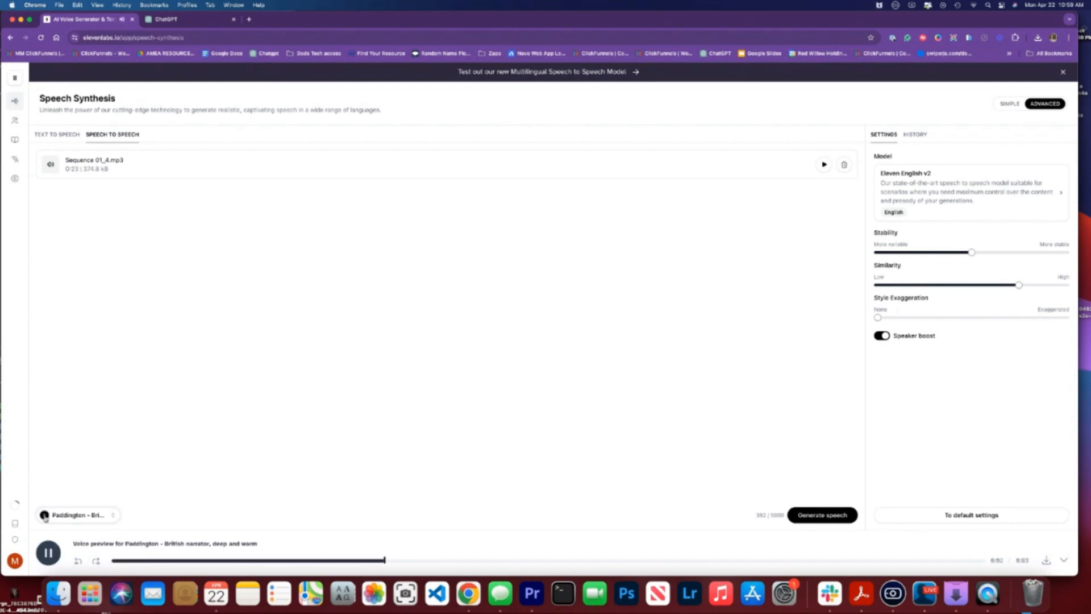
click(824, 166)
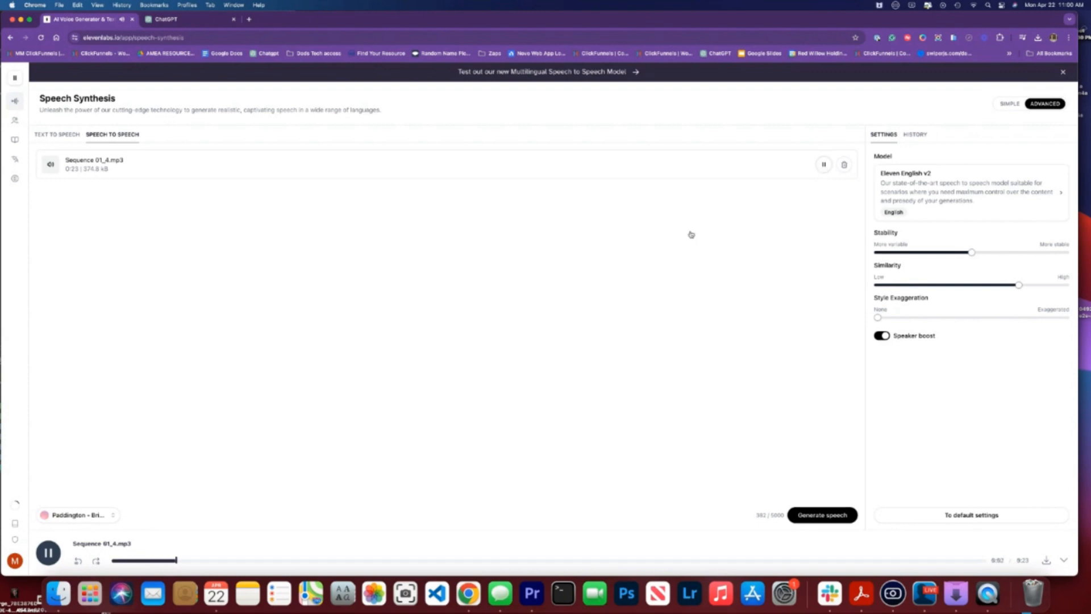
click(47, 553)
click(914, 134)
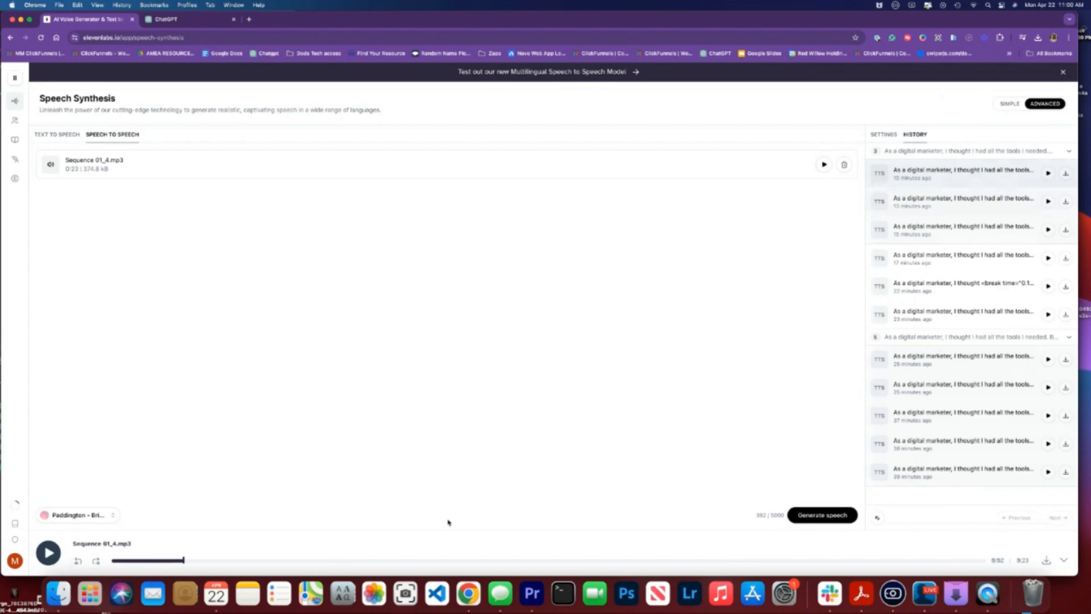
Step: Generate the recording again with the Paddington voice and once more with the Tessa mature female voice
click(824, 515)
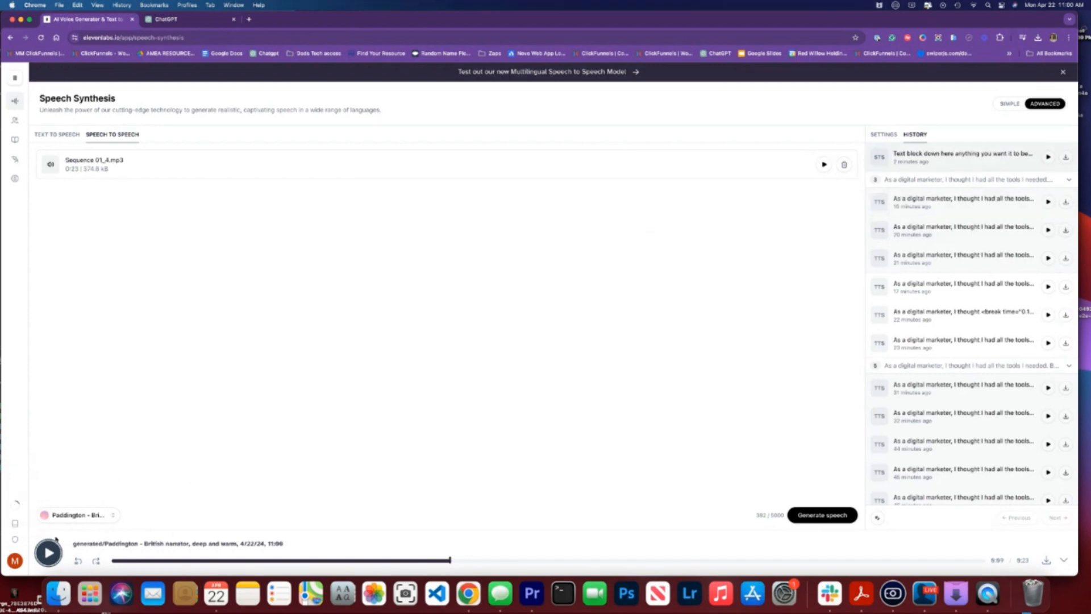
click(82, 518)
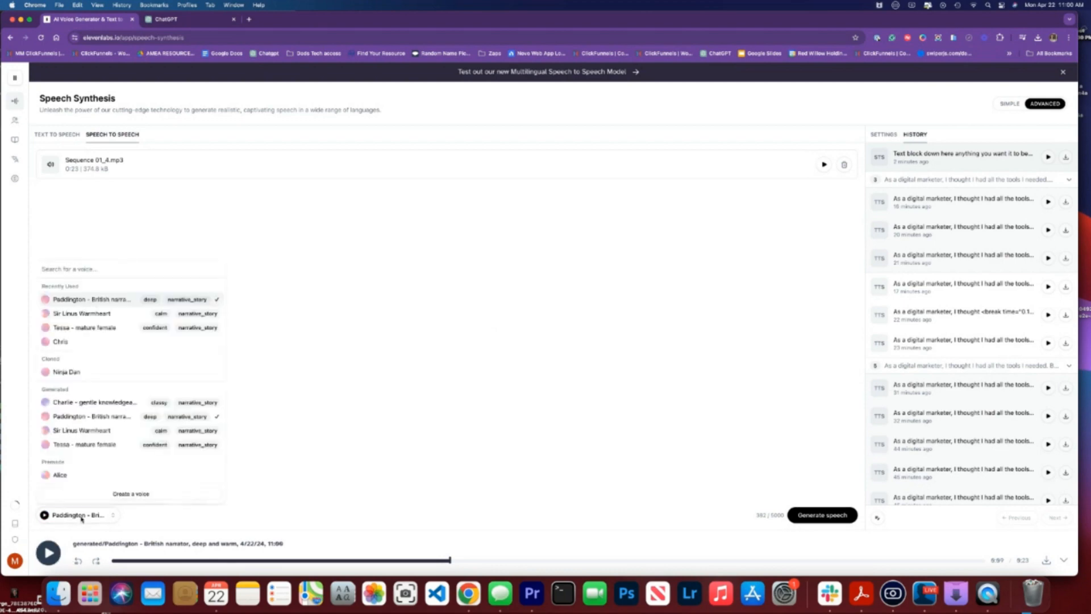
click(85, 329)
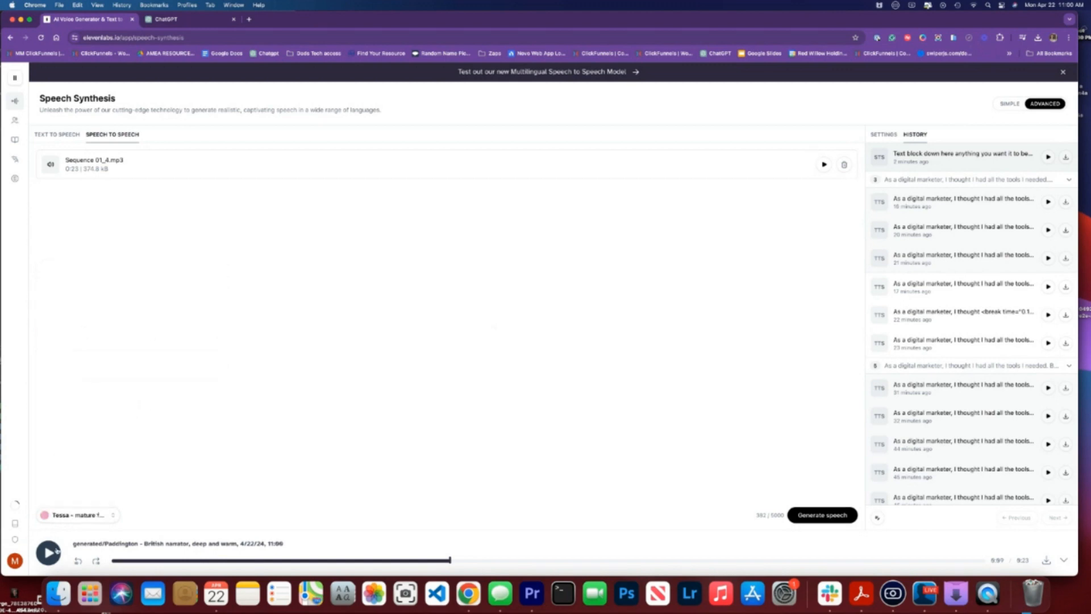
click(812, 516)
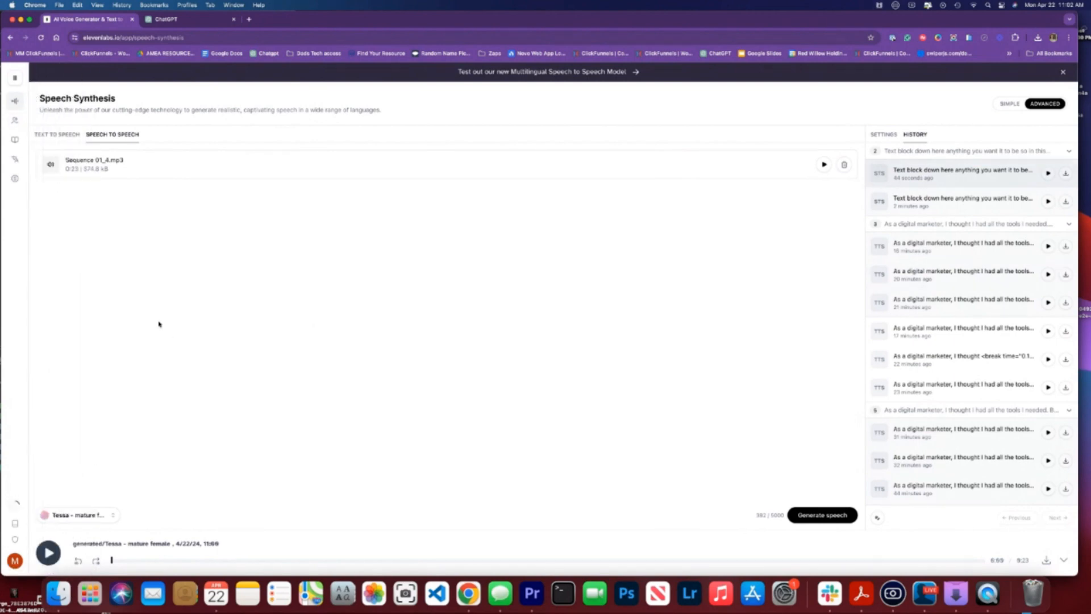
Step: In the text-to-speech script, start a new paragraph after "But despite everything," and end the sentence "Until I discovered ClickFunnels" with an exclamation mark
mouse_move(18, 142)
click(64, 139)
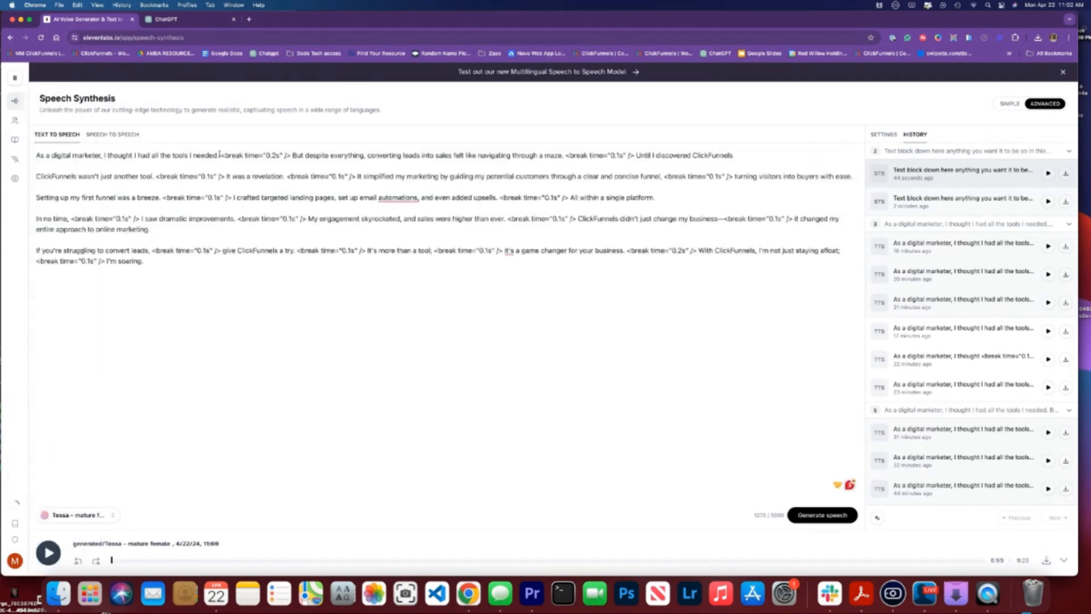
drag(221, 156, 293, 153)
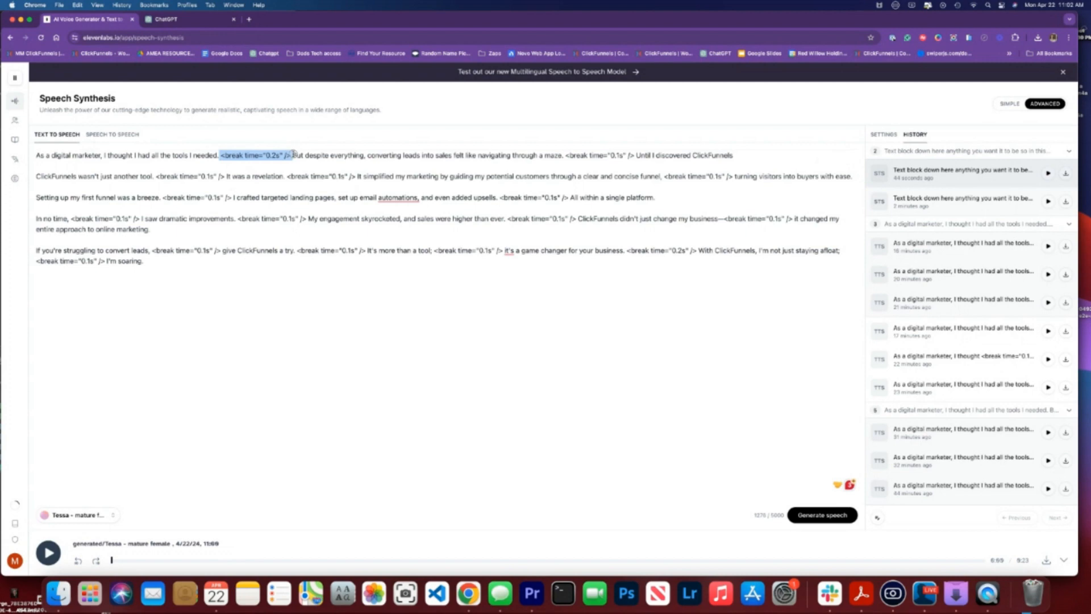
click(335, 165)
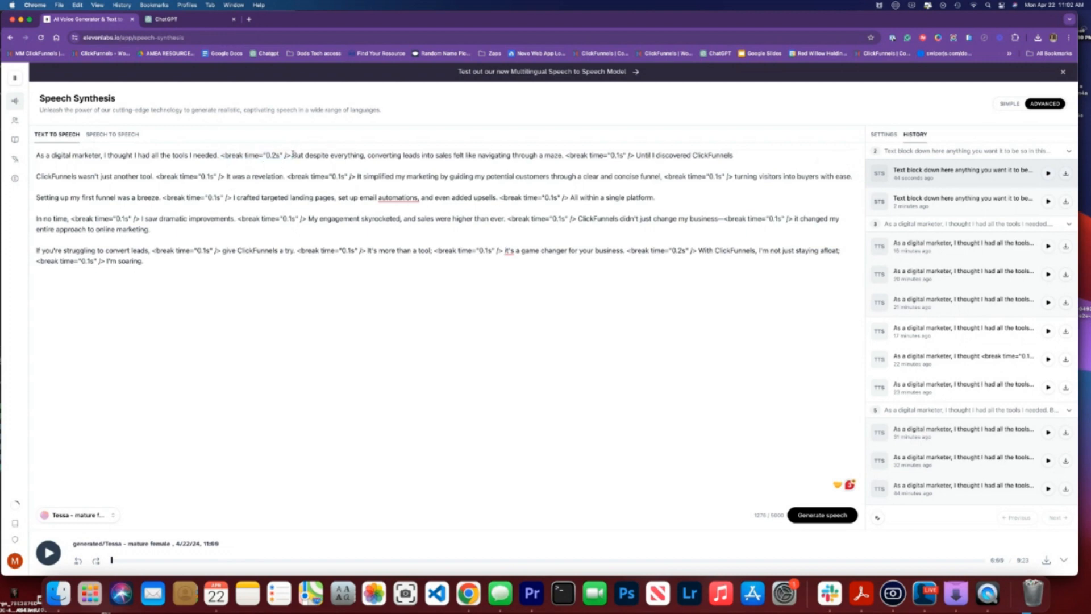
click(368, 155)
key(Return)
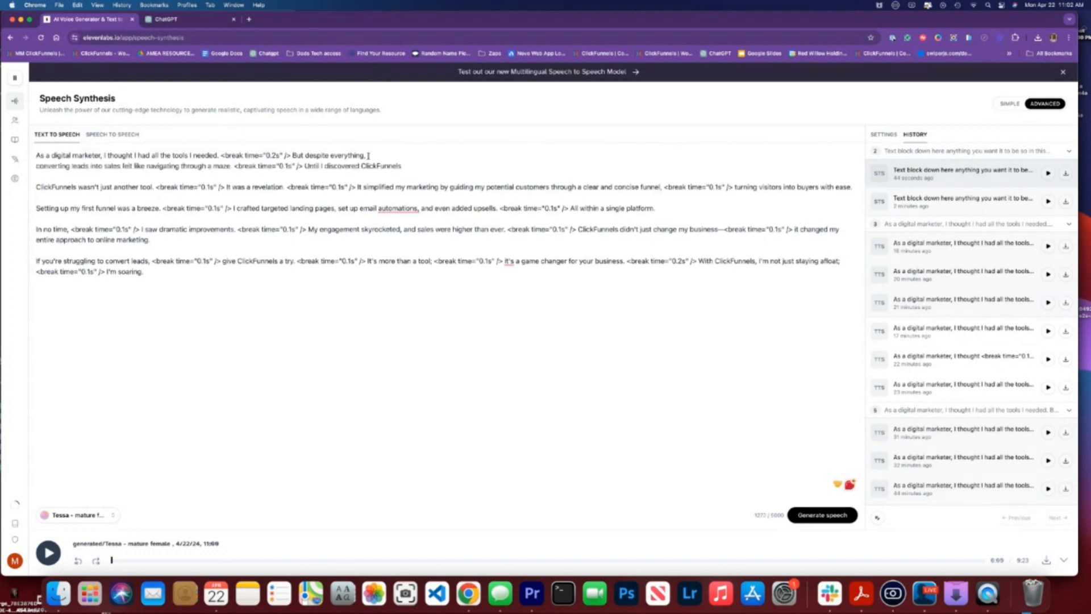
key(Return)
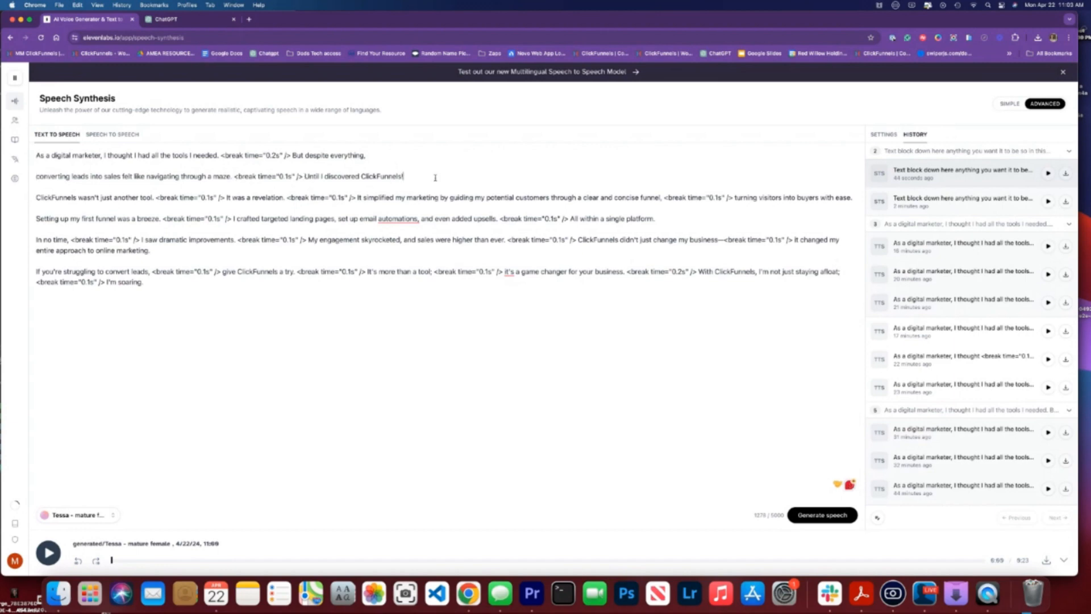
key(Return)
Step: Examine the script's break tags and the version with pauses in ChatGPT, and return to the ElevenLabs script
drag(500, 218, 567, 218)
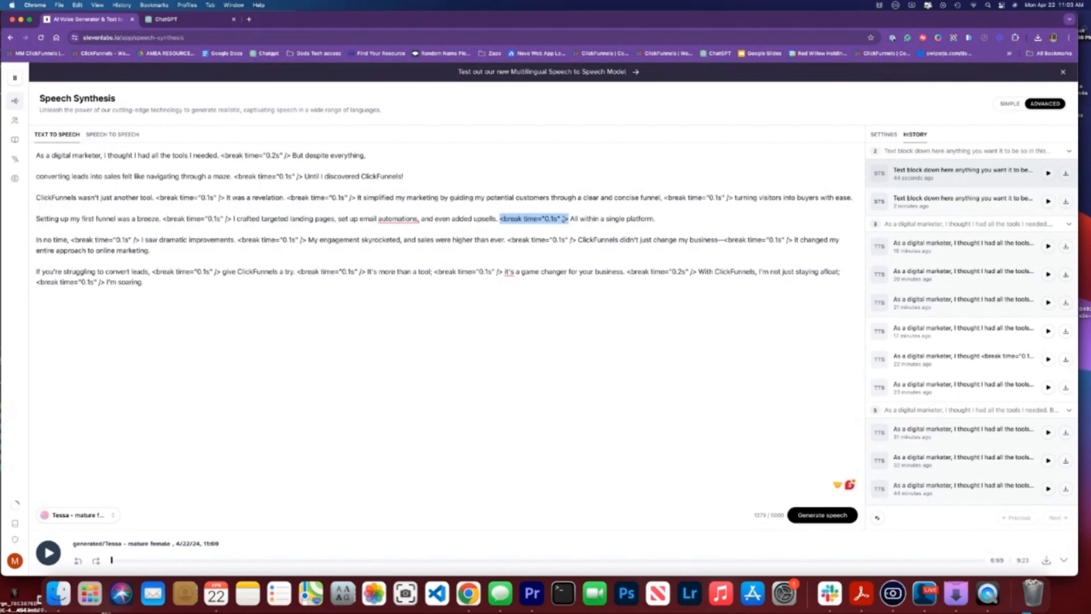
click(193, 20)
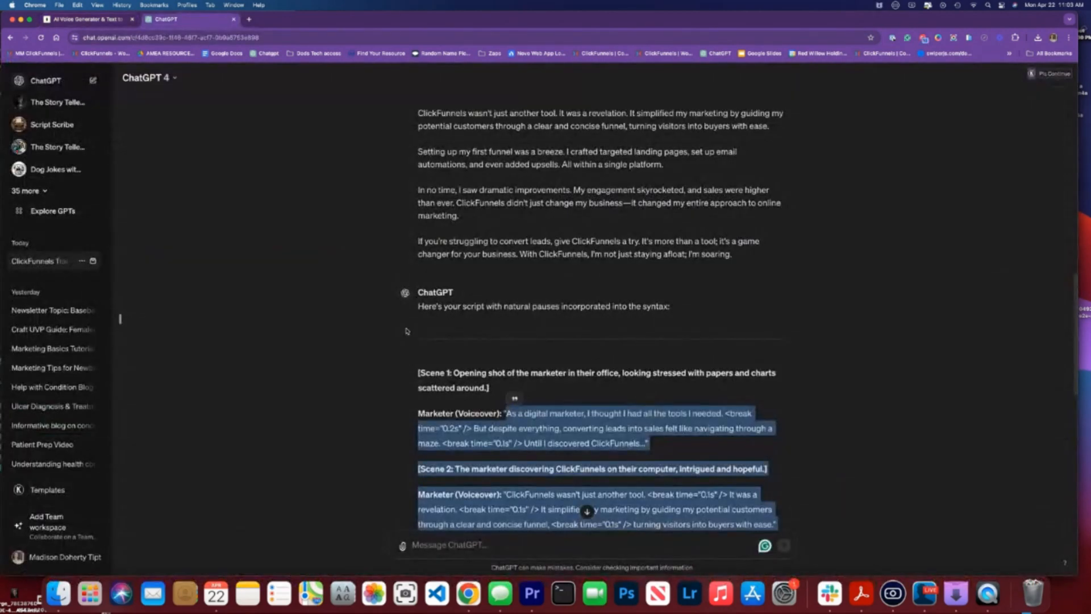
scroll(412, 334, down, 3)
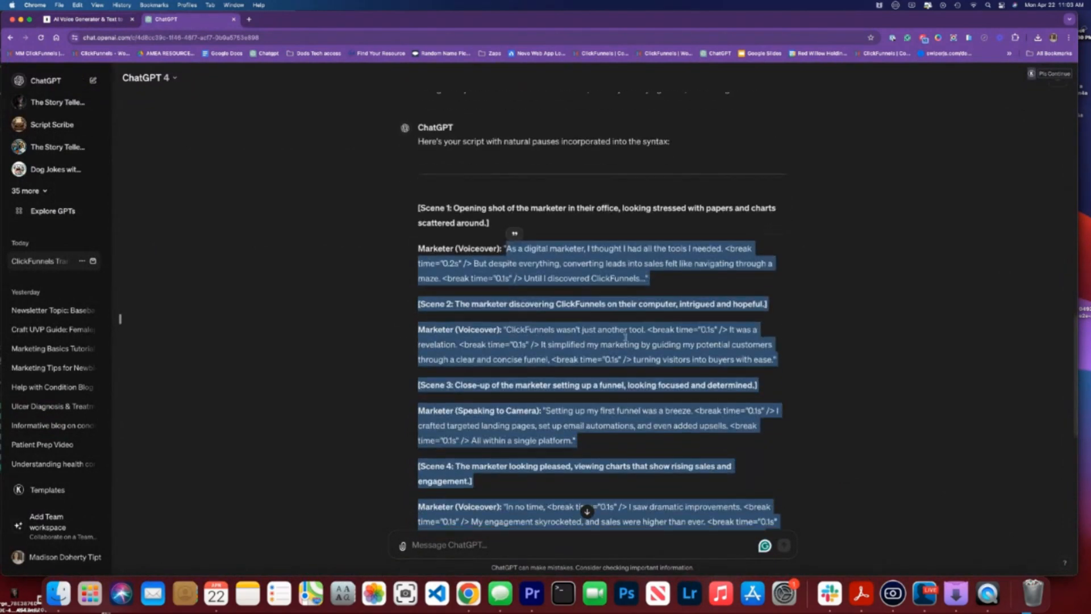
click(89, 19)
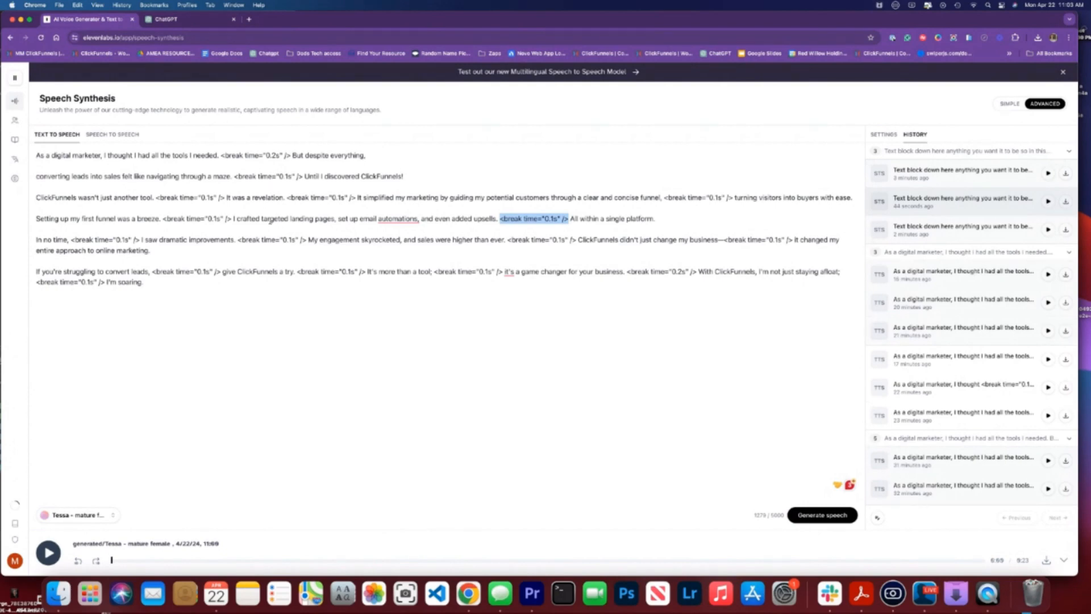
click(503, 307)
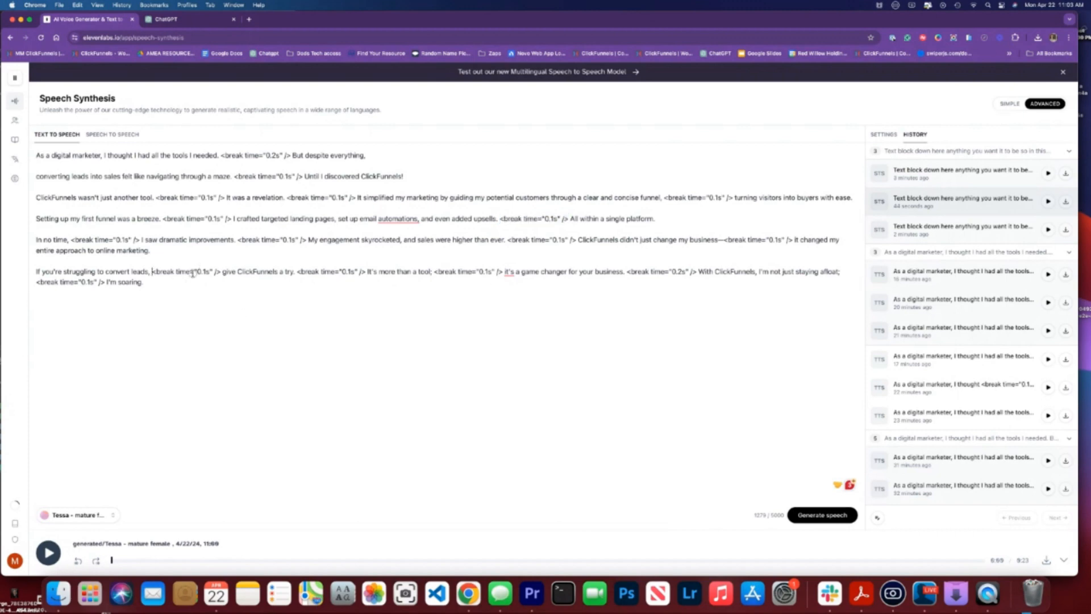
drag(152, 272, 220, 274)
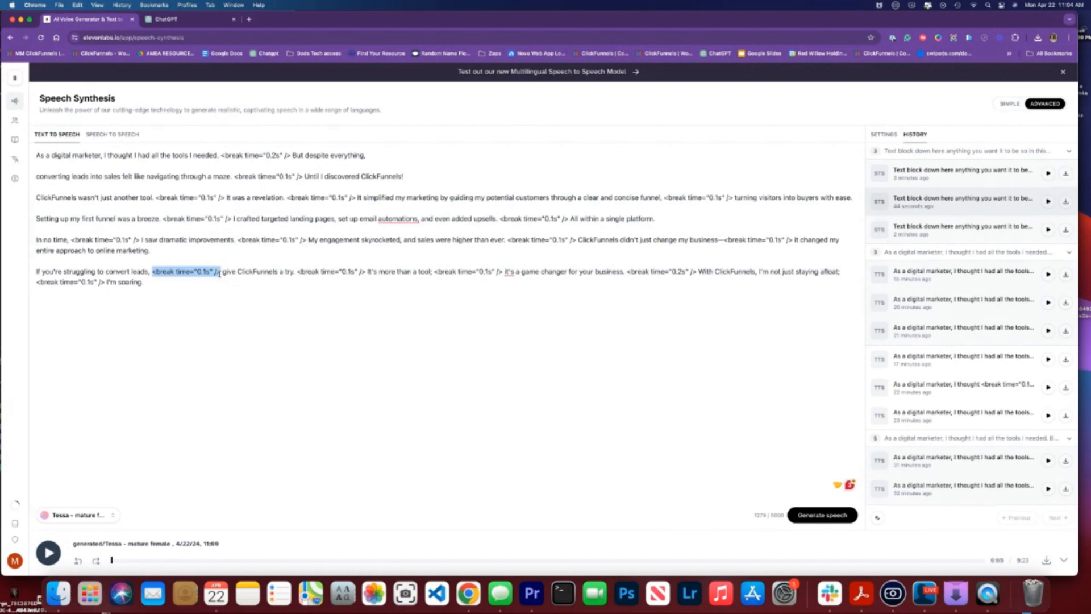
click(541, 305)
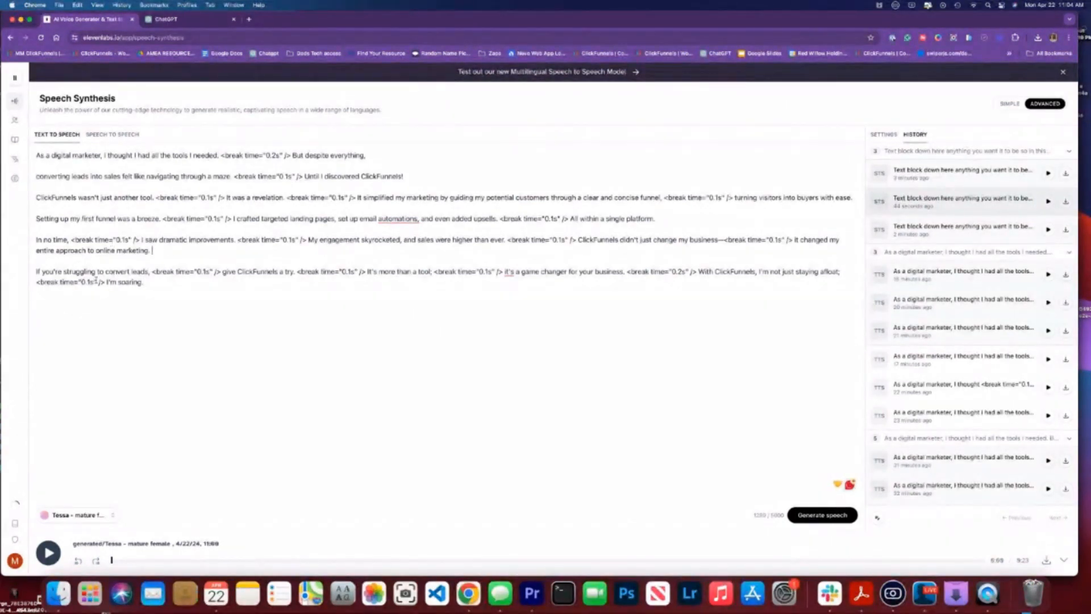
Step: Copy the last paragraph's break tag to the end of the "In no time" paragraph and set its time to 0.3s
drag(104, 282, 36, 281)
key(super+c)
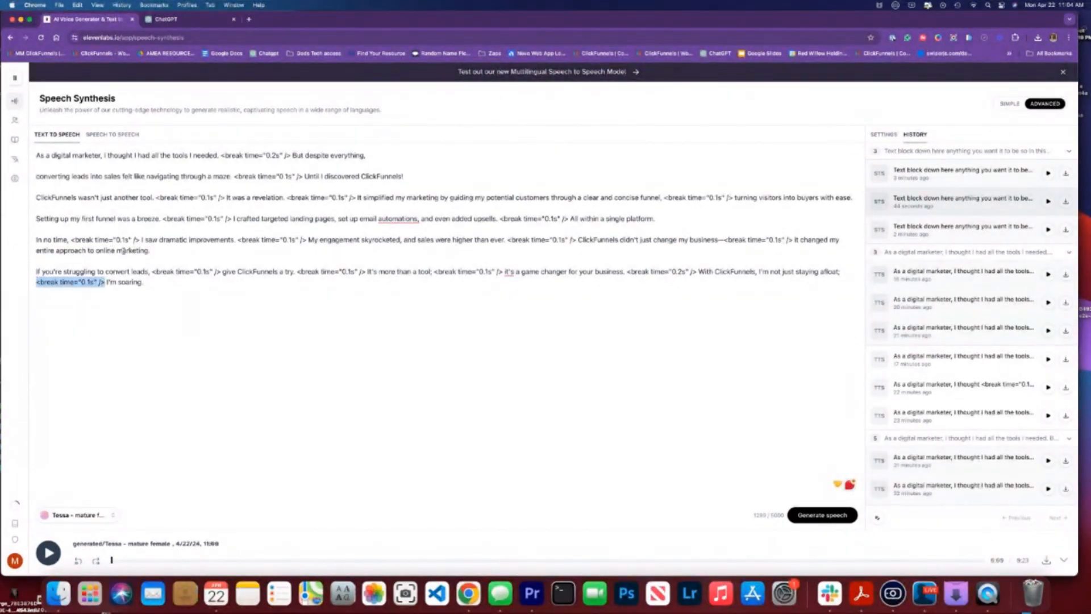
click(162, 251)
key(super+v)
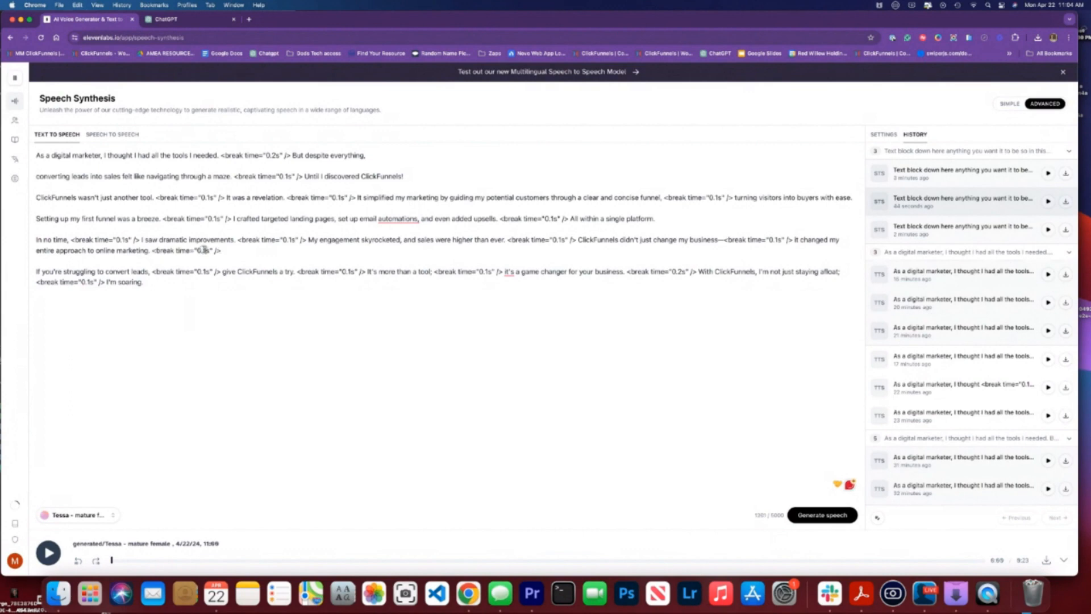
text(3)
Step: Copy the 0.3s break tag to the end of the "Setting up", "If you're struggling", "ClickFunnels wasn't" and "converting leads" paragraphs
drag(236, 251, 154, 248)
key(super+c)
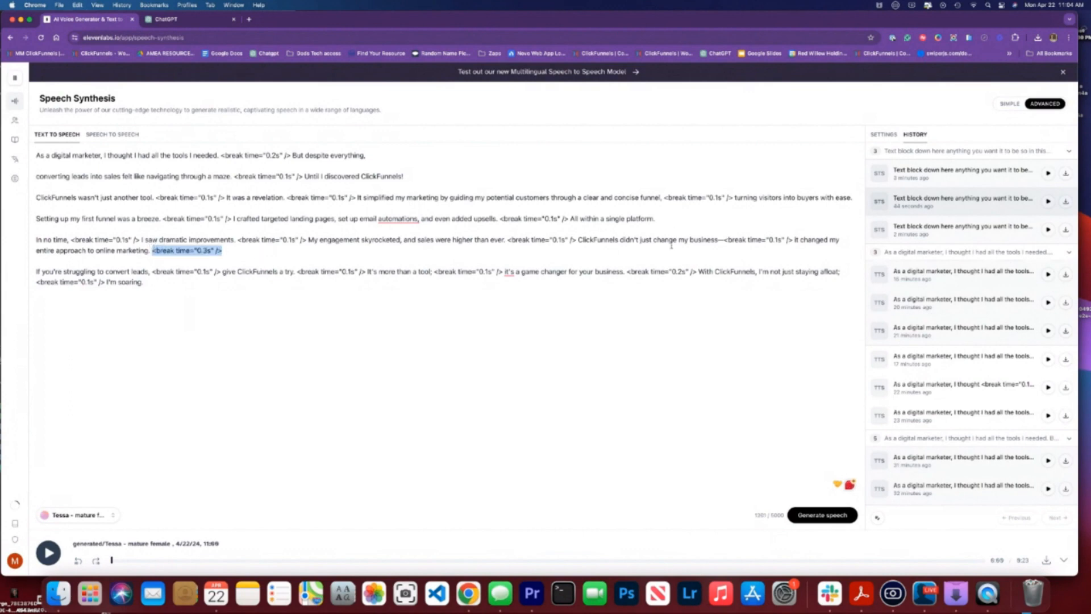
click(675, 226)
key(super+v)
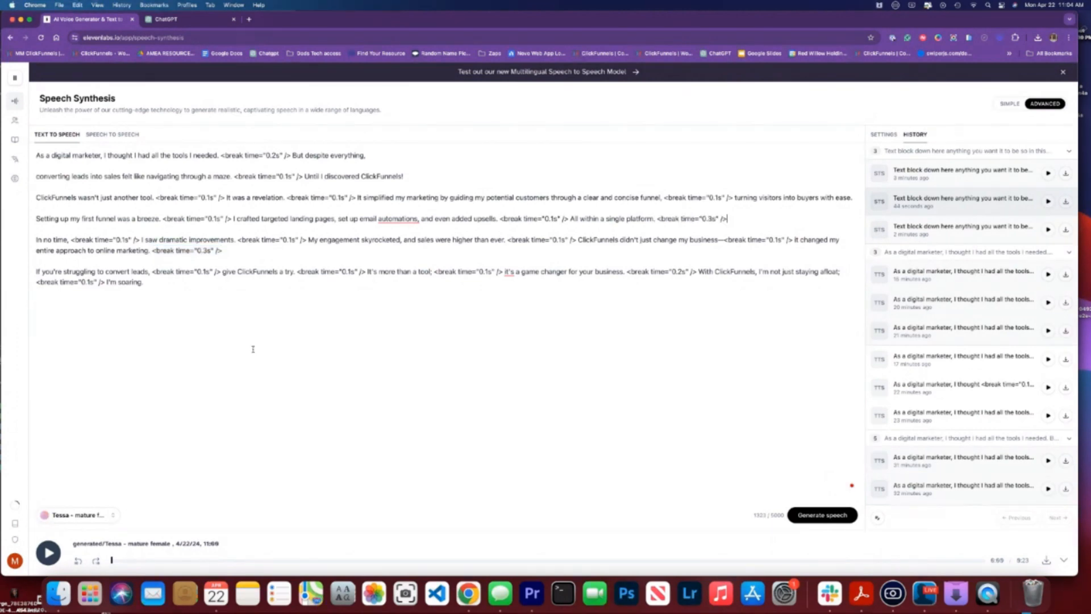
click(220, 284)
key(super+v)
click(855, 197)
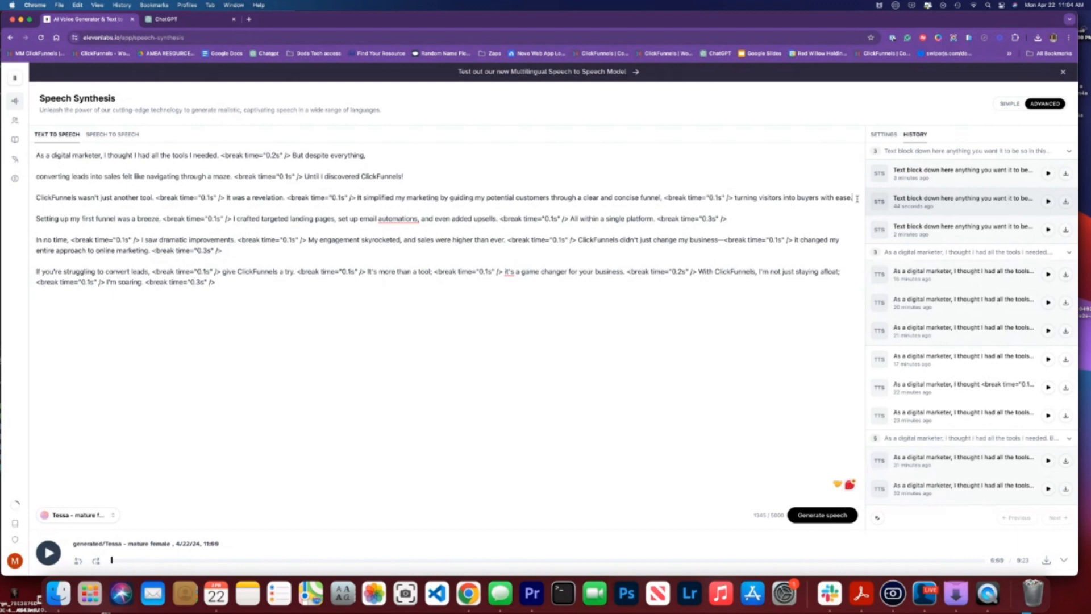
key(super+v)
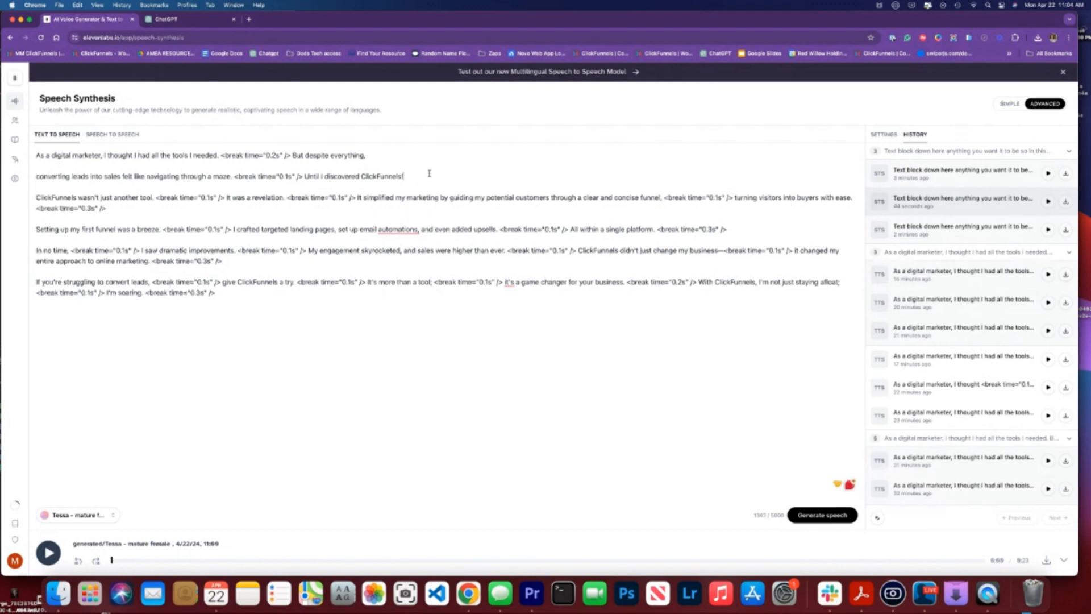
click(429, 175)
key(super+v)
Step: Add the 0.3s break tag after "But despite everything," and remove it again
click(385, 155)
key(super+v)
drag(441, 155, 369, 155)
key(BackSpace)
Step: Select the break tag that follows "In no time," in the script
drag(70, 250, 141, 250)
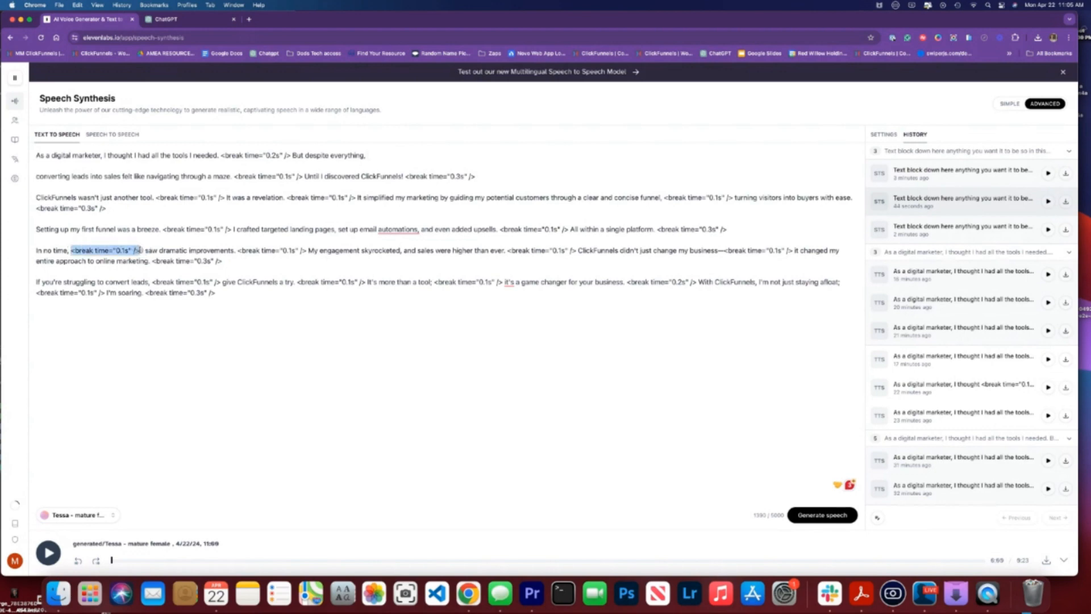